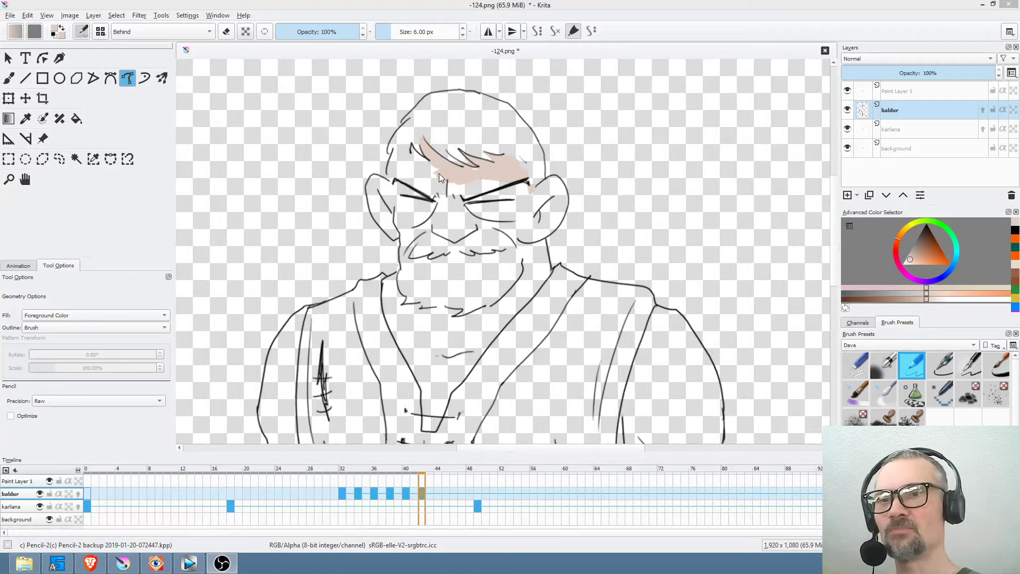
Close the gaps in the hairline and along both sides of the moustache with skin-coloured Freehand Path shapes.
{"action": "scroll", "coordinate": [518, 167], "scroll_direction": "up", "scroll_amount": 3}
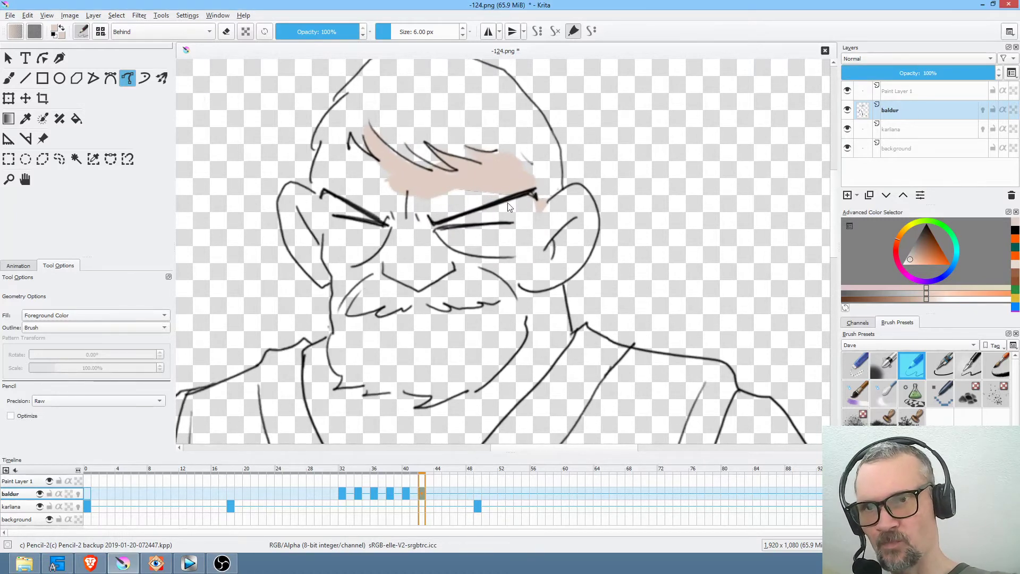
{"action": "mouse_move", "coordinate": [372, 156]}
{"action": "left_mouse_down"}
{"action": "mouse_move", "coordinate": [350, 137]}
{"action": "mouse_move", "coordinate": [353, 156]}
{"action": "mouse_move", "coordinate": [320, 153]}
{"action": "left_mouse_up"}
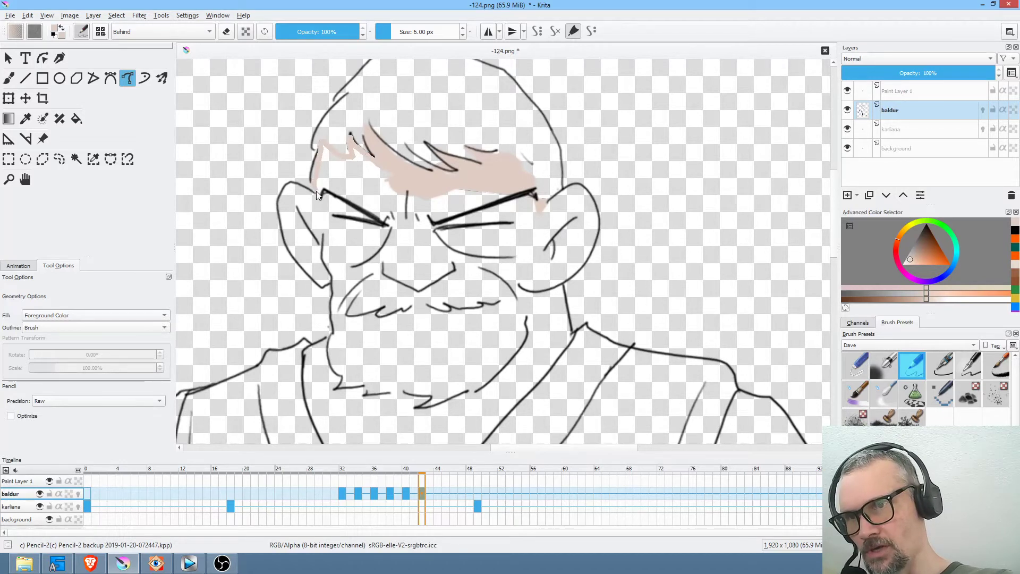
{"action": "left_click_drag", "start_coordinate": [316, 193], "coordinate": [318, 185]}
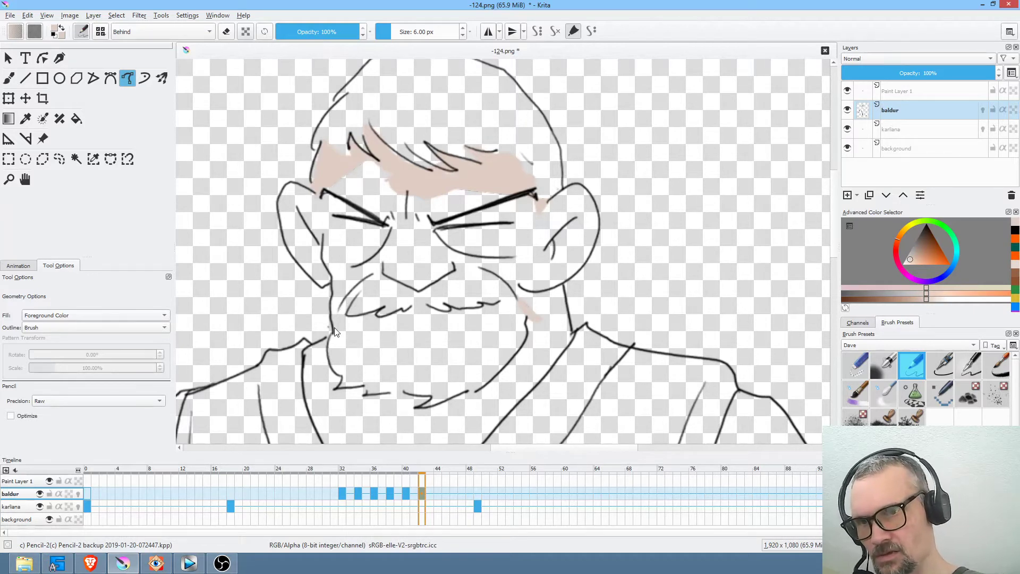
{"action": "left_click_drag", "start_coordinate": [378, 275], "coordinate": [335, 319]}
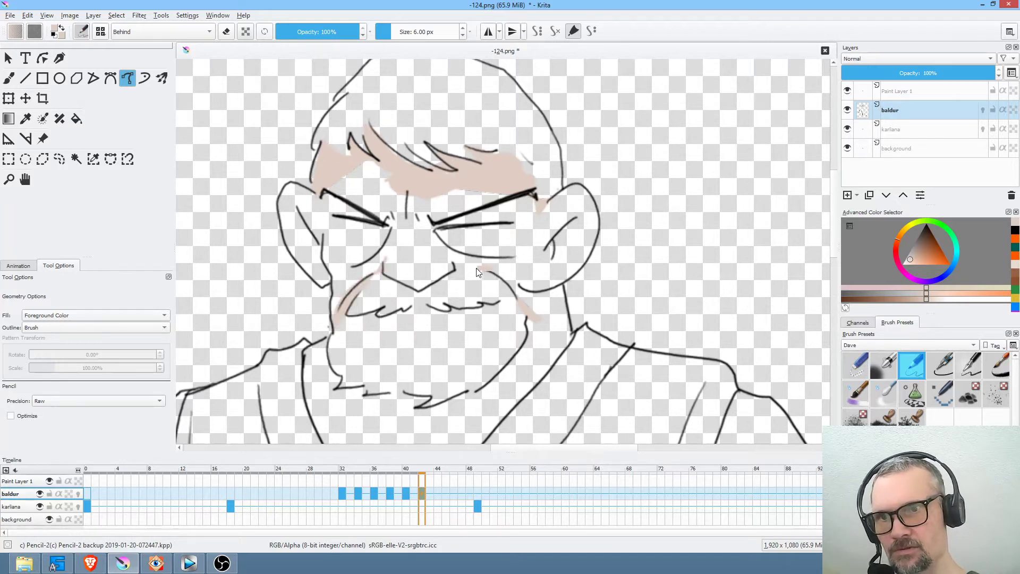
{"action": "key", "text": "f"}
{"action": "left_click", "coordinate": [526, 257]}
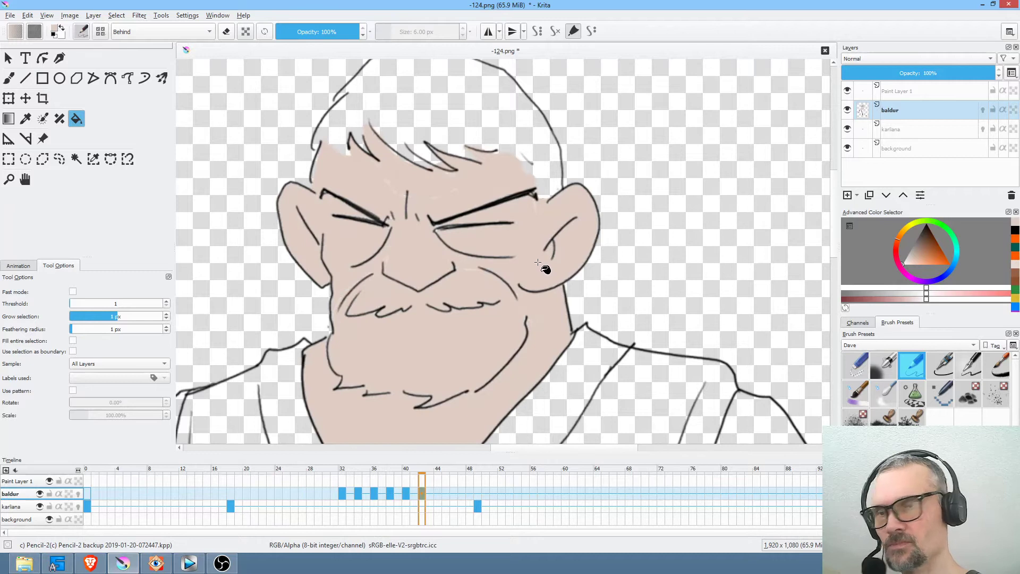
{"action": "key", "text": "ctrl+z"}
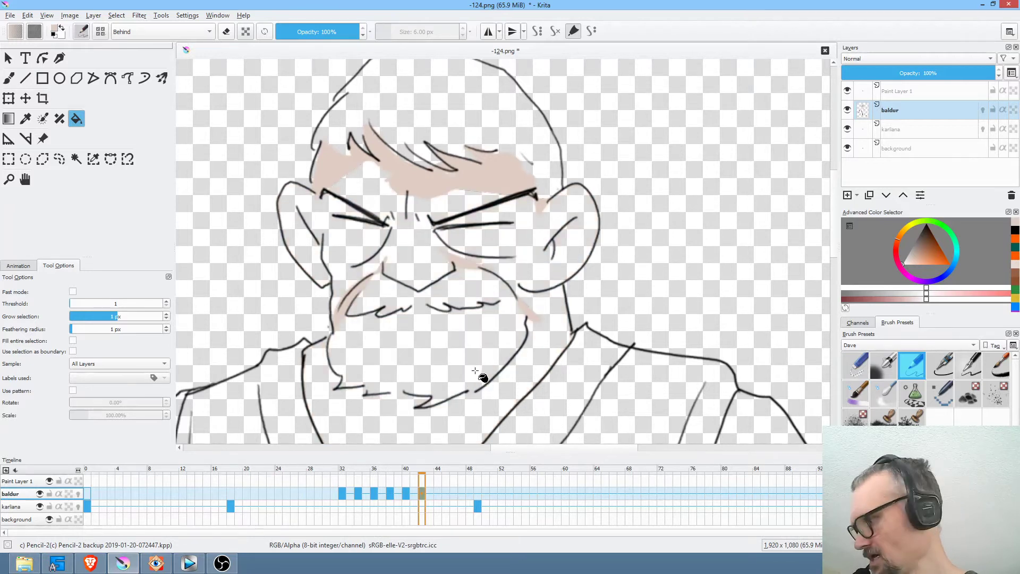
Brush the gap in the beard's lower outline closed and flood-fill the face, ears and neck with the skin colour.
{"action": "key", "text": "b"}
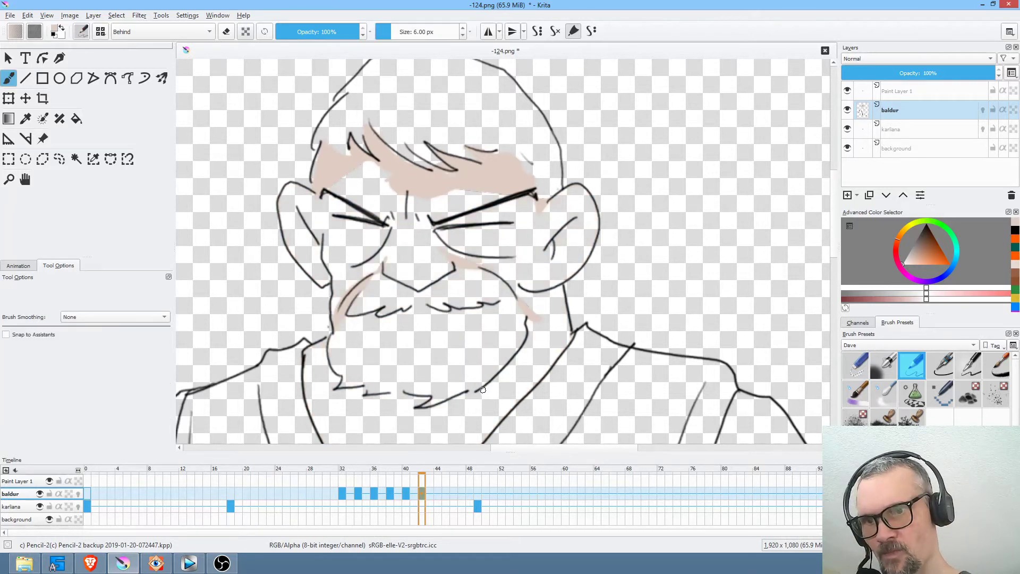
{"action": "left_click_drag", "start_coordinate": [405, 392], "coordinate": [389, 393]}
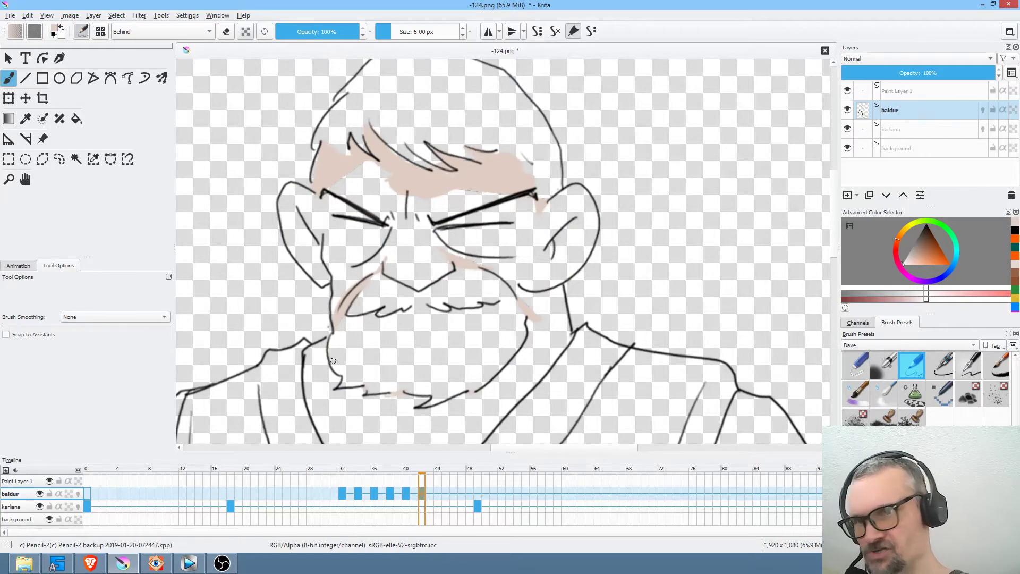
{"action": "key", "text": "f"}
{"action": "left_click", "coordinate": [416, 437]}
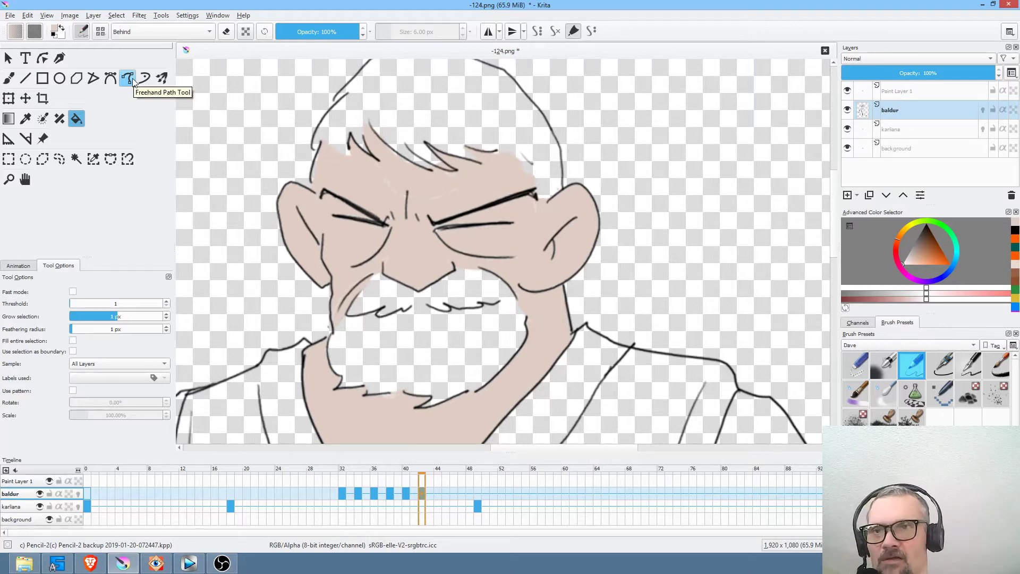
Choose a light grey and flood-fill the hair, moustache and beard with it.
{"action": "left_click_drag", "start_coordinate": [497, 265], "coordinate": [516, 275]}
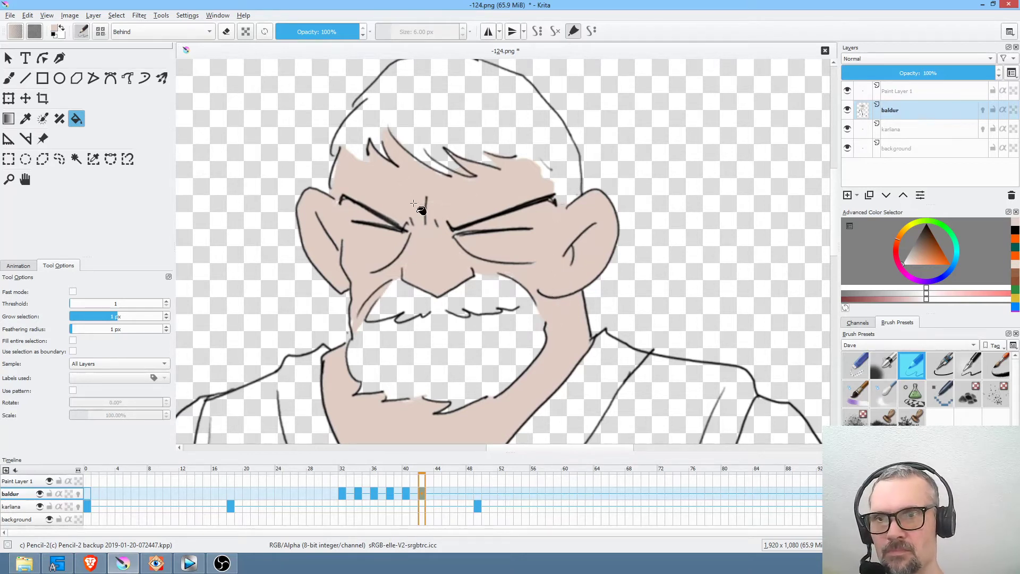
{"action": "left_click", "coordinate": [911, 258]}
{"action": "left_click_drag", "start_coordinate": [912, 260], "coordinate": [913, 269]}
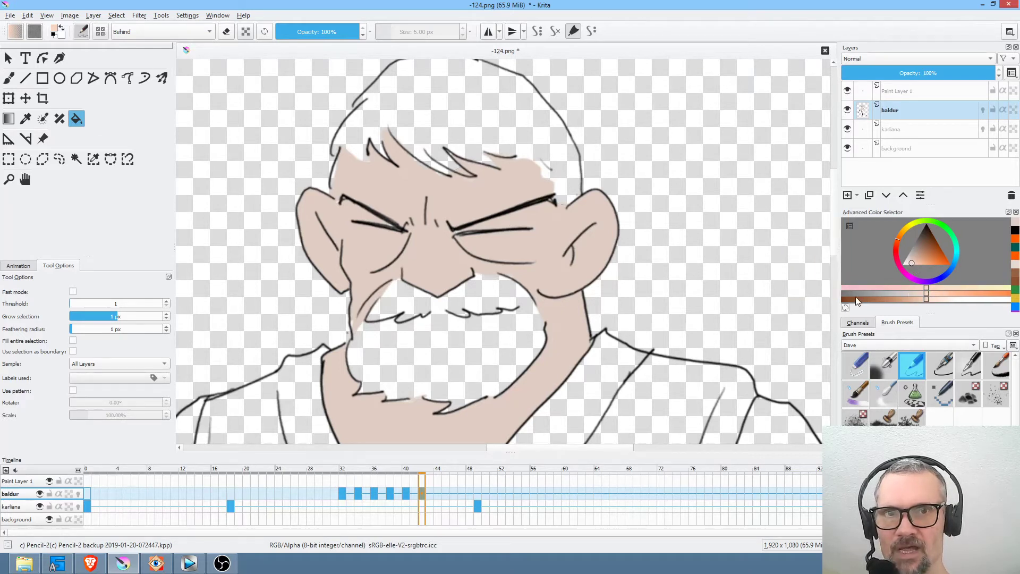
{"action": "left_click", "coordinate": [906, 294]}
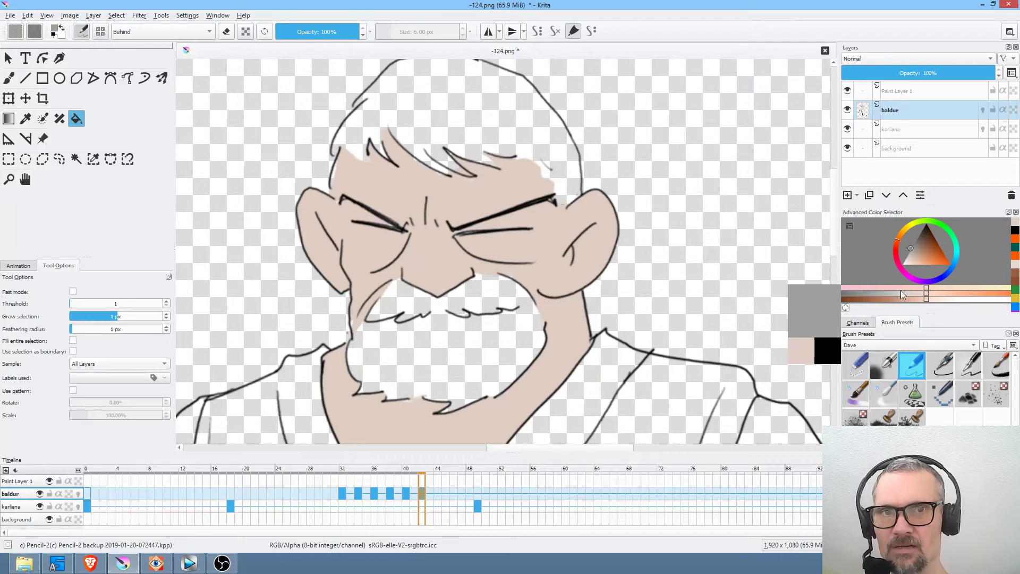
{"action": "left_click", "coordinate": [862, 296]}
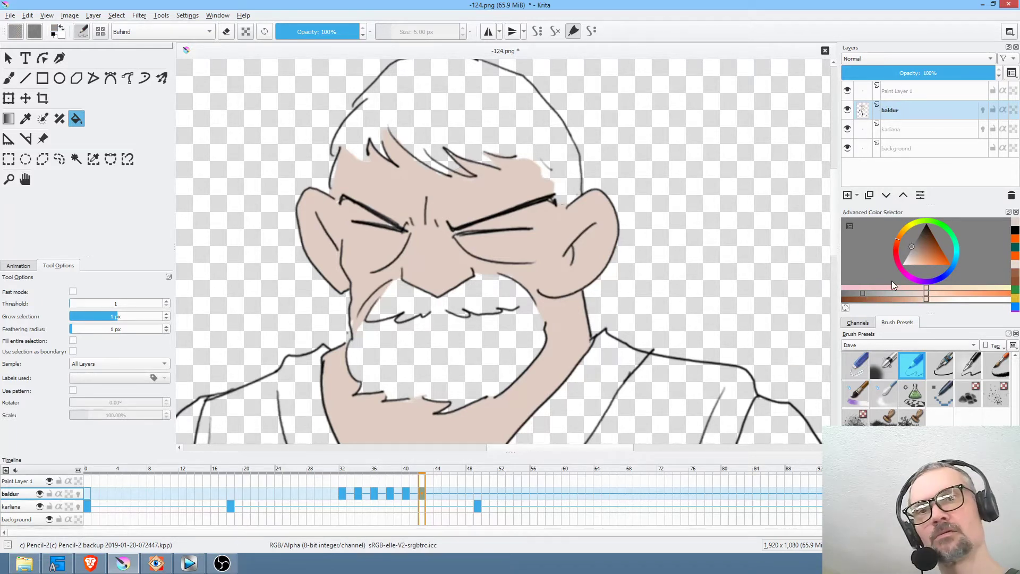
{"action": "left_click_drag", "start_coordinate": [691, 276], "coordinate": [694, 287]}
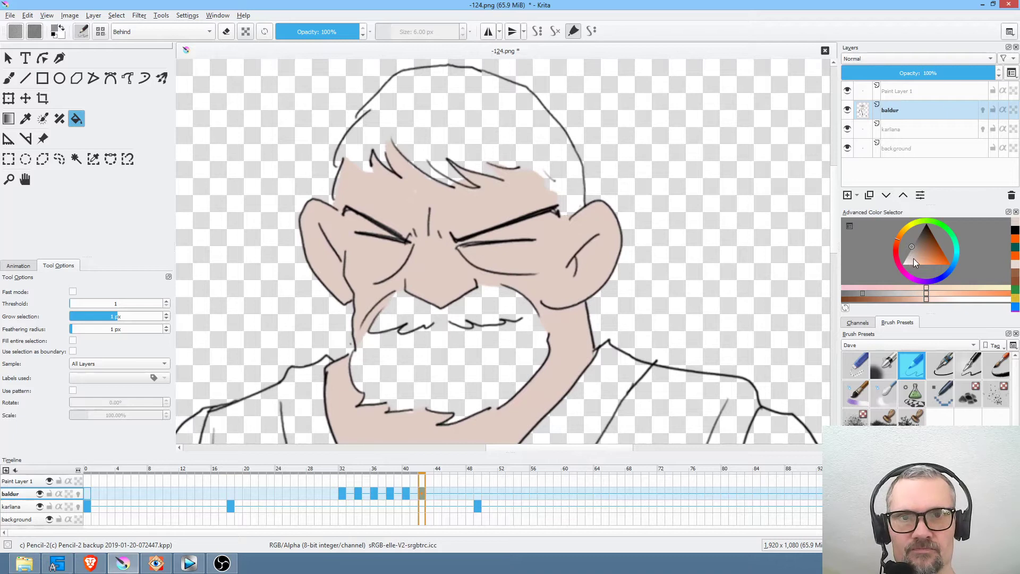
{"action": "left_click_drag", "start_coordinate": [912, 251], "coordinate": [907, 257]}
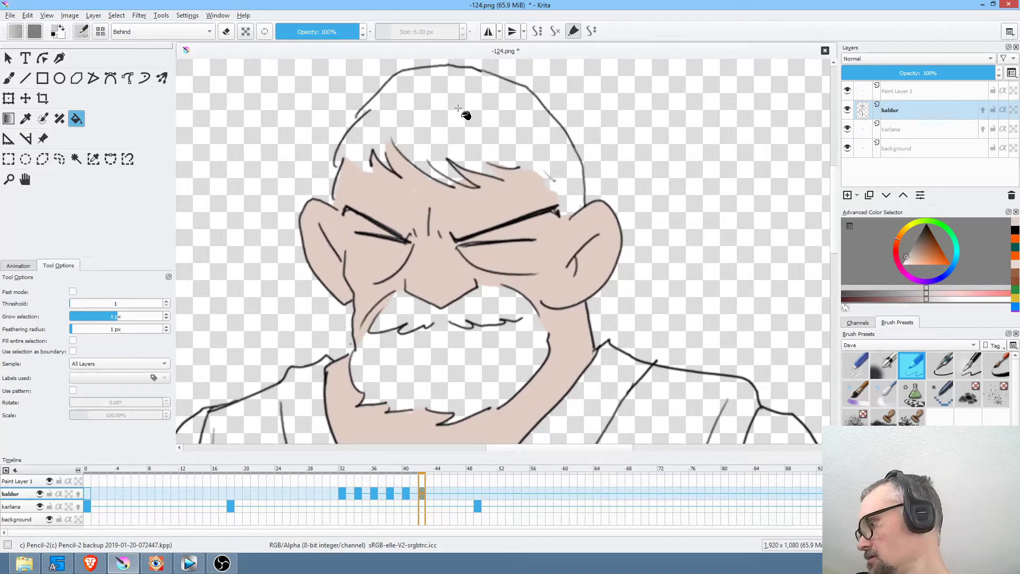
{"action": "left_click", "coordinate": [462, 113]}
{"action": "left_click", "coordinate": [465, 367]}
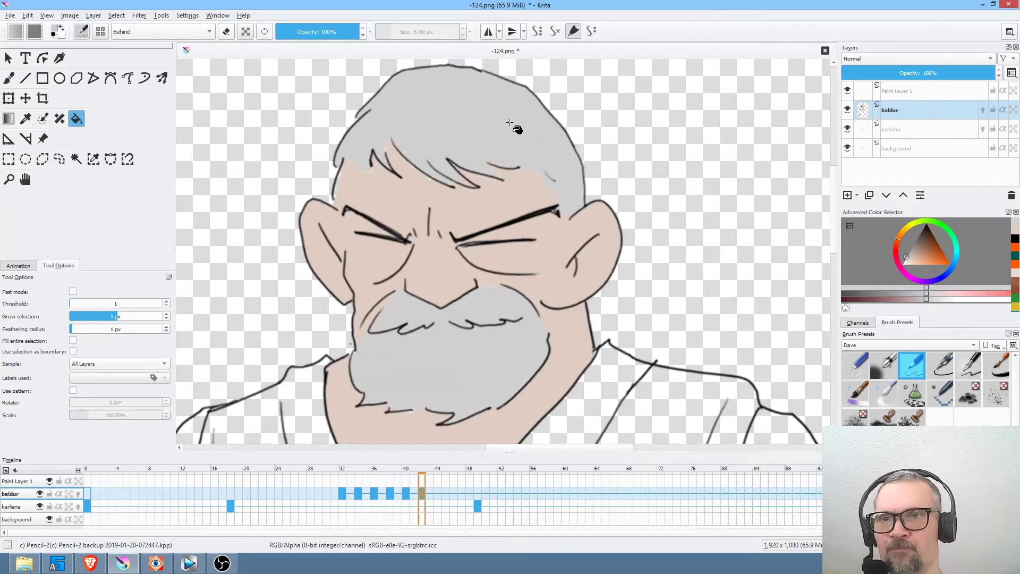
Sample the skin colour from the forehead and flood-fill both bare arms with it.
{"action": "left_click", "coordinate": [399, 194], "text": "ctrl"}
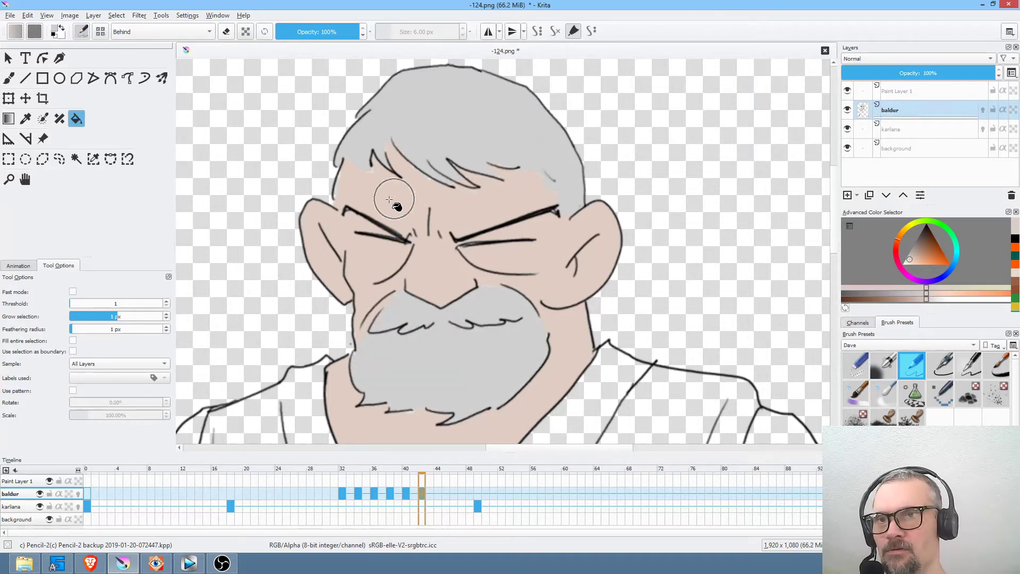
{"action": "scroll", "coordinate": [674, 154], "scroll_direction": "down", "scroll_amount": 5}
{"action": "scroll", "coordinate": [615, 285], "scroll_direction": "down", "scroll_amount": 2, "text": "ctrl"}
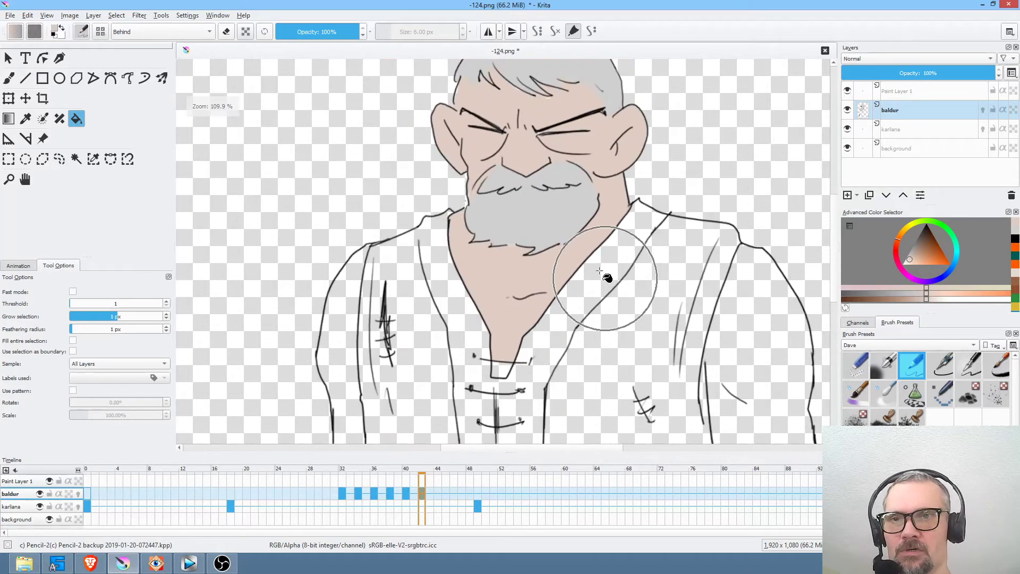
{"action": "scroll", "coordinate": [409, 325], "scroll_direction": "down", "scroll_amount": 3}
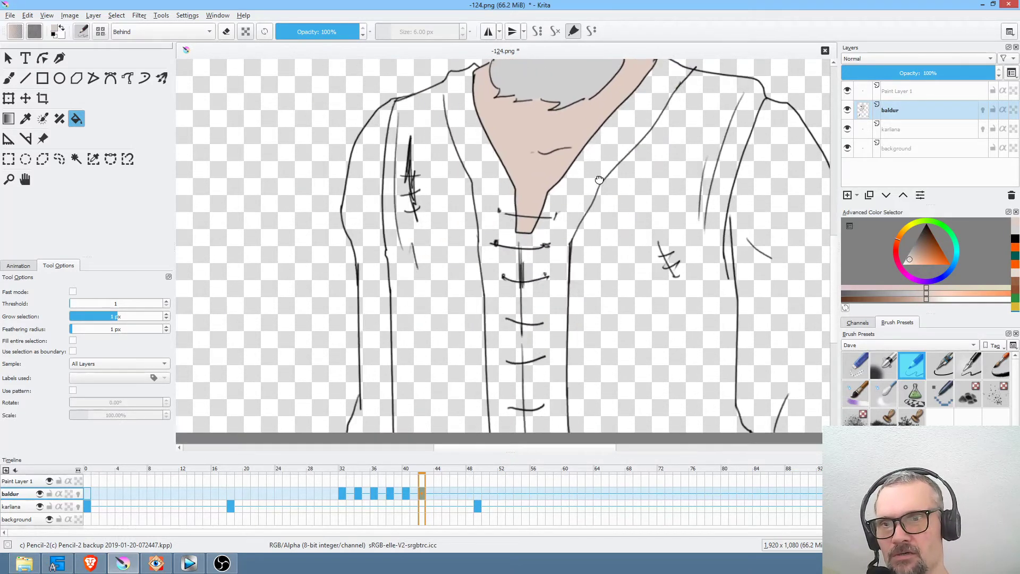
{"action": "left_click", "coordinate": [379, 346]}
{"action": "left_click", "coordinate": [790, 340]}
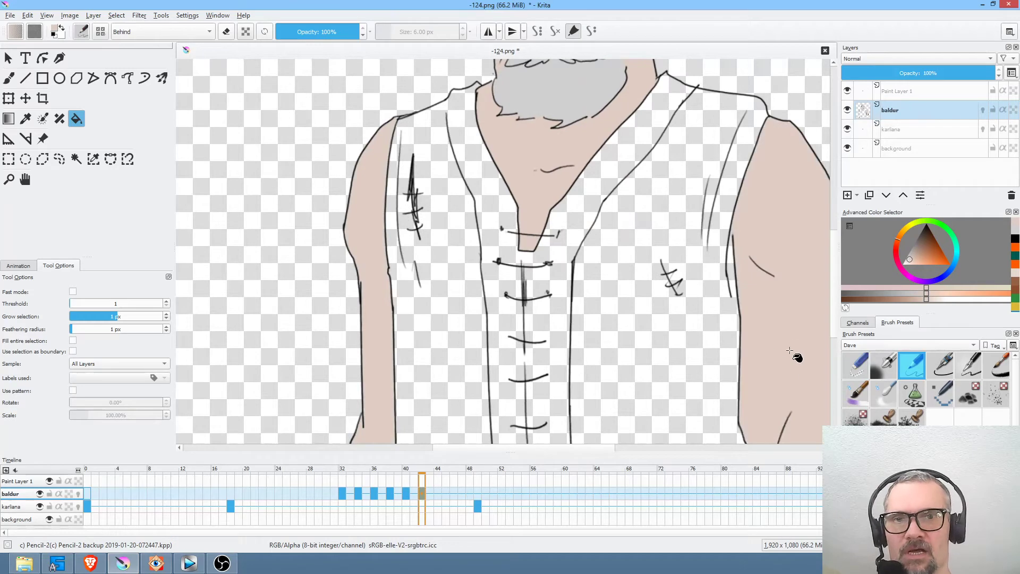
Review the character's entrance by scrubbing and playing the baldur keyframes from frame 32, and return to frame 42.
{"action": "scroll", "coordinate": [638, 339], "scroll_direction": "right", "scroll_amount": 3}
{"action": "left_click_drag", "start_coordinate": [421, 471], "coordinate": [342, 484]}
{"action": "left_click_drag", "start_coordinate": [479, 354], "coordinate": [484, 392]}
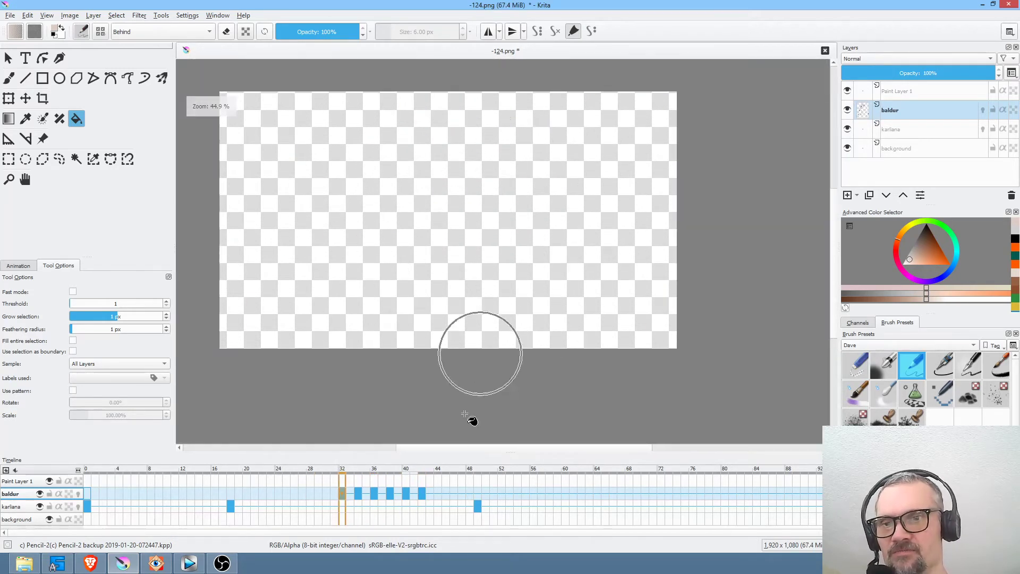
{"action": "left_click_drag", "start_coordinate": [349, 469], "coordinate": [367, 466]}
{"action": "key", "text": "space"}
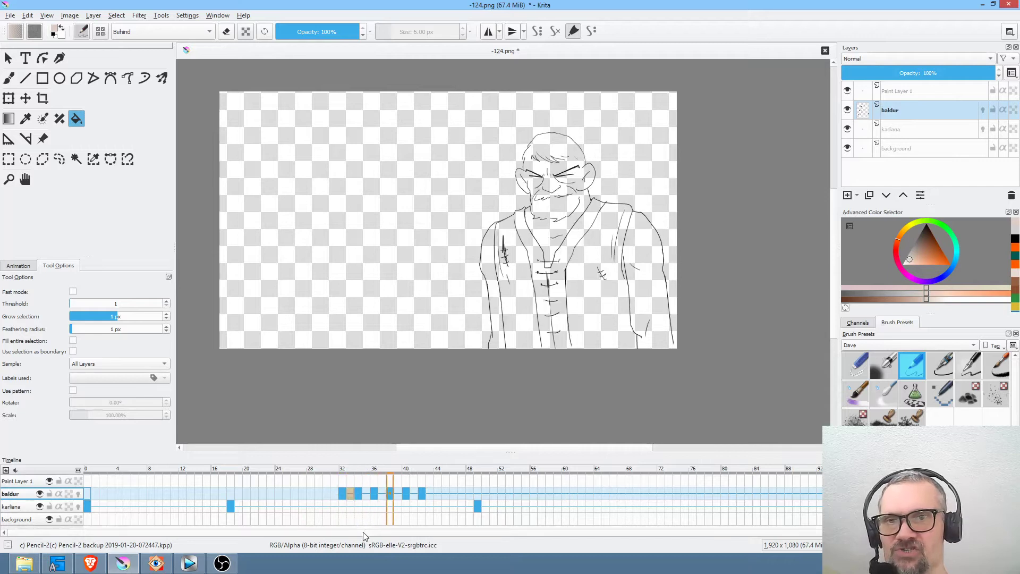
{"action": "key", "text": "space"}
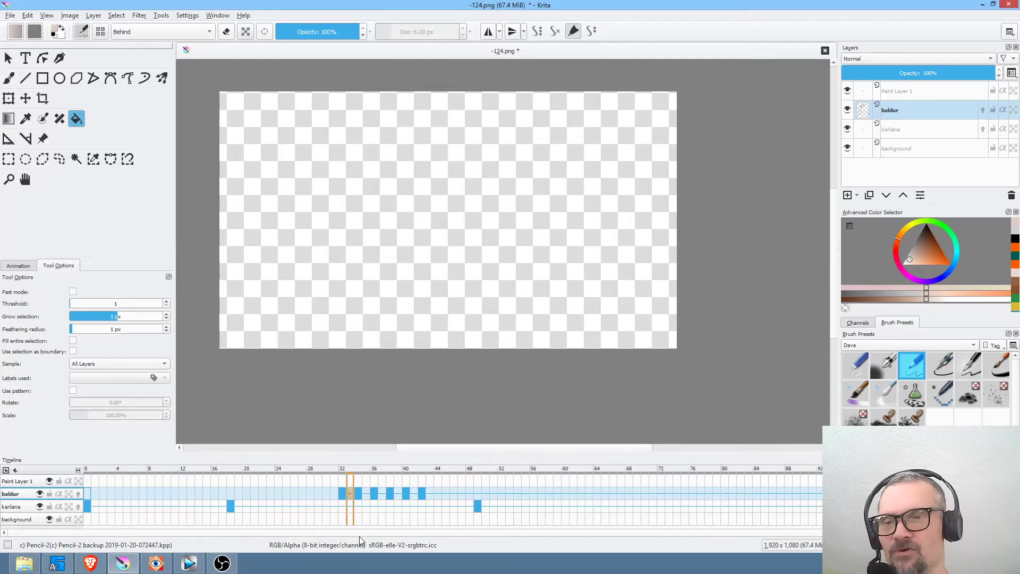
{"action": "left_click", "coordinate": [421, 493]}
{"action": "mouse_move", "coordinate": [421, 479]}
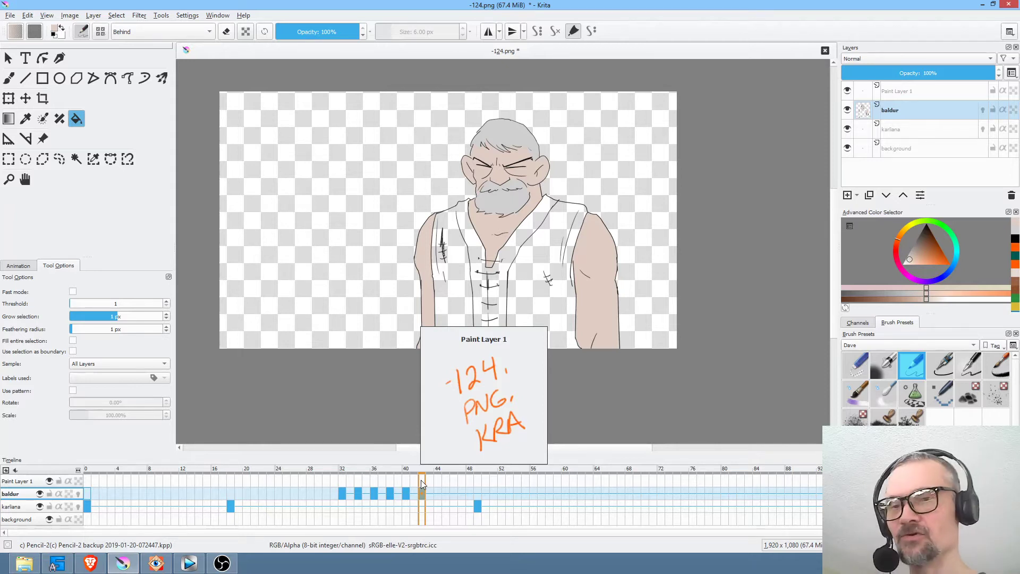
Choose a muted teal green, close the gap in the vest's collar line and flood-fill the collar and front trim.
{"action": "scroll", "coordinate": [611, 255], "scroll_direction": "up", "scroll_amount": 5}
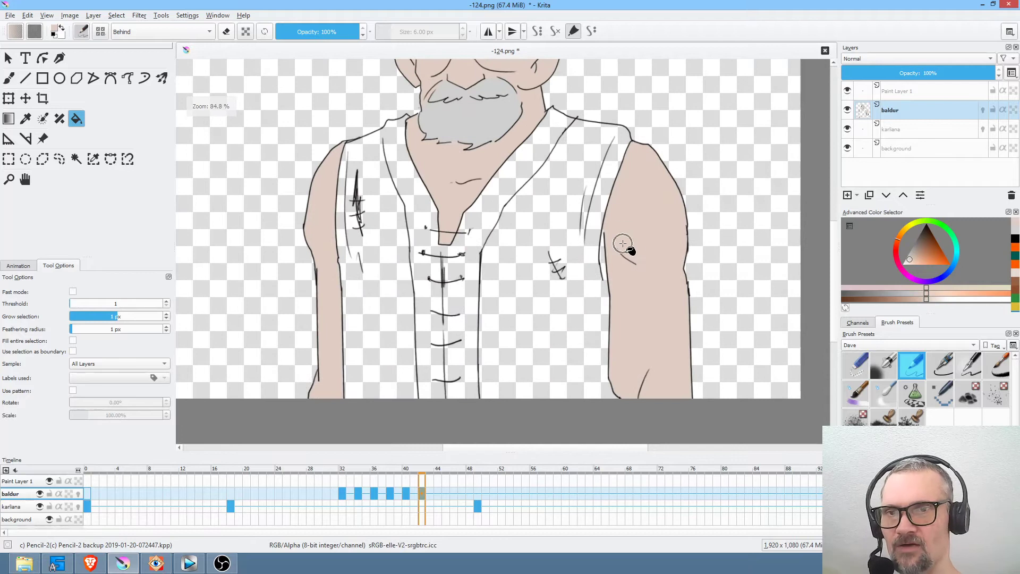
{"action": "left_click", "coordinate": [952, 234]}
{"action": "left_click_drag", "start_coordinate": [919, 249], "coordinate": [917, 248]}
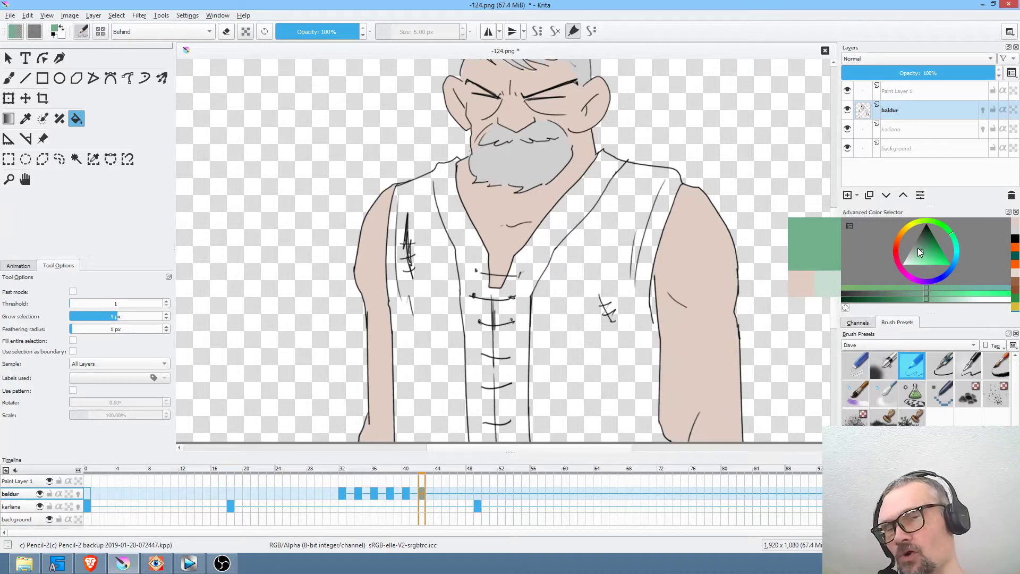
{"action": "left_click_drag", "start_coordinate": [918, 247], "coordinate": [917, 247]}
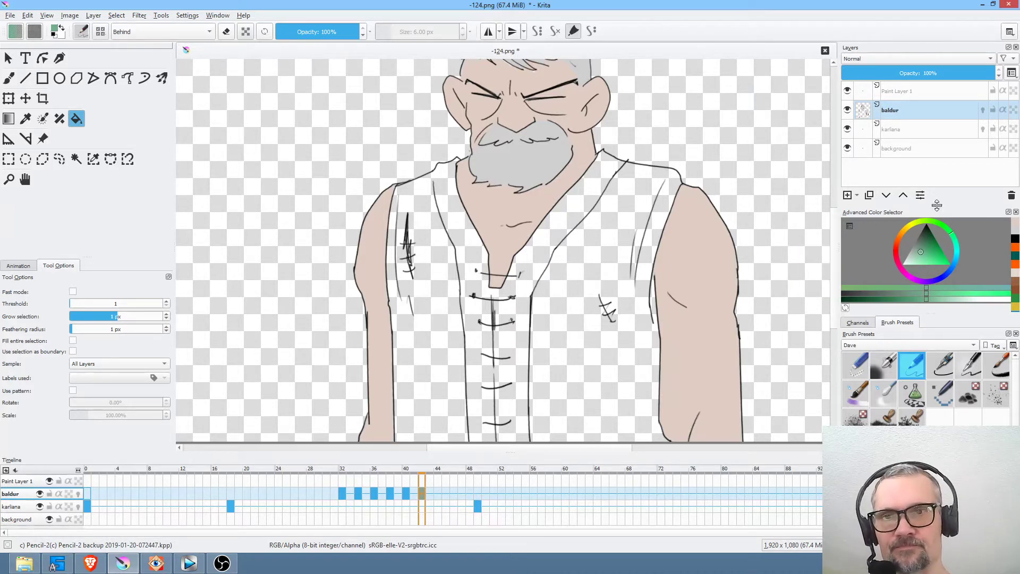
{"action": "left_click", "coordinate": [955, 235]}
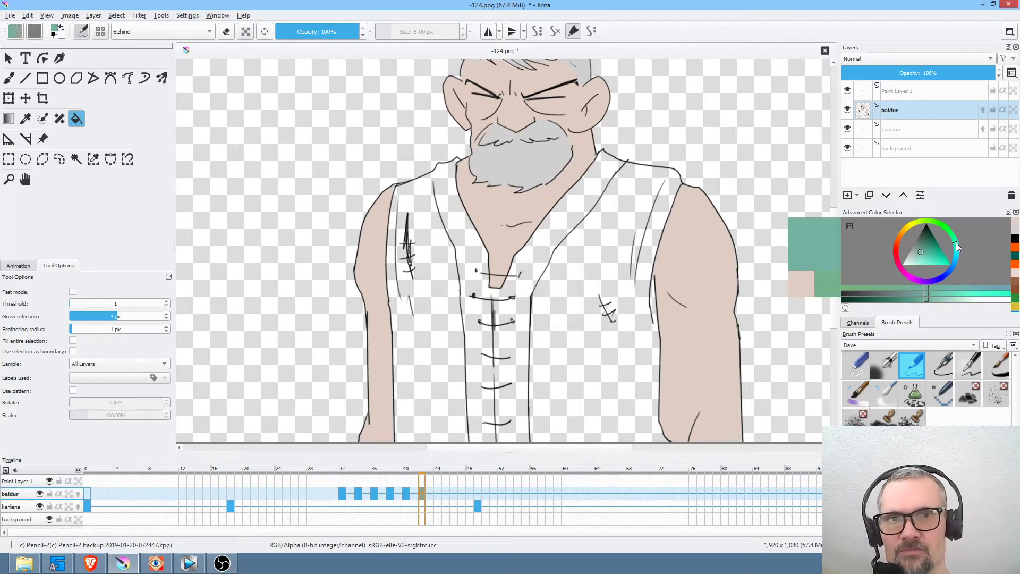
{"action": "left_click_drag", "start_coordinate": [957, 244], "coordinate": [955, 228]}
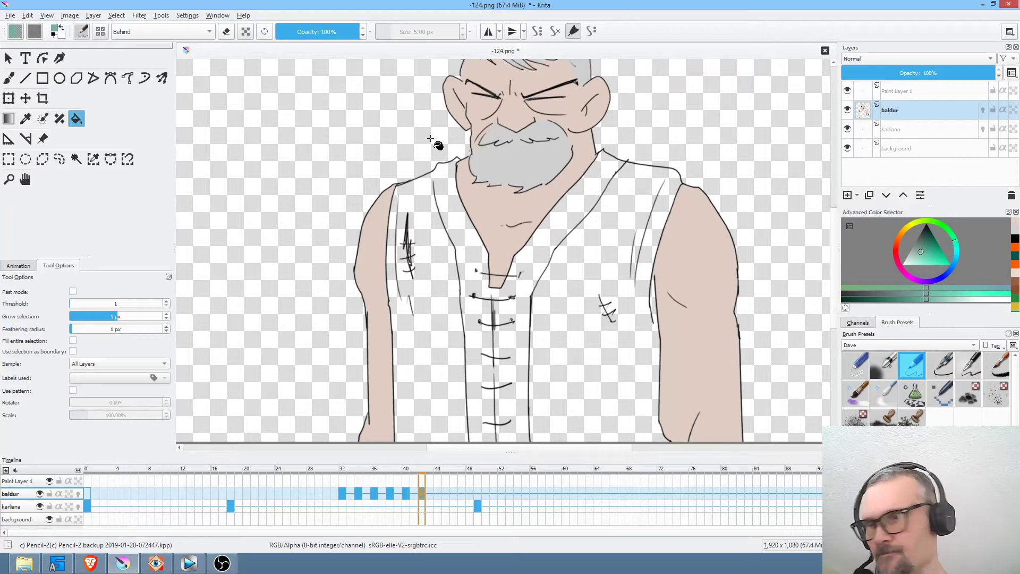
{"action": "key", "text": "b"}
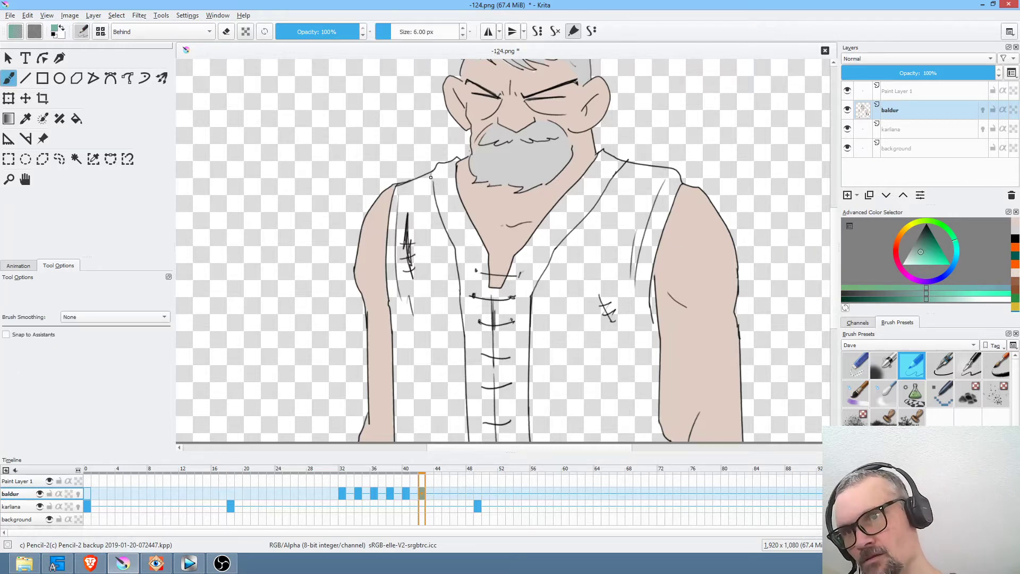
{"action": "left_click_drag", "start_coordinate": [431, 187], "coordinate": [432, 188]}
{"action": "mouse_move", "coordinate": [635, 352]}
{"action": "left_mouse_down"}
{"action": "mouse_move", "coordinate": [659, 305]}
{"action": "mouse_move", "coordinate": [691, 323]}
{"action": "left_mouse_up"}
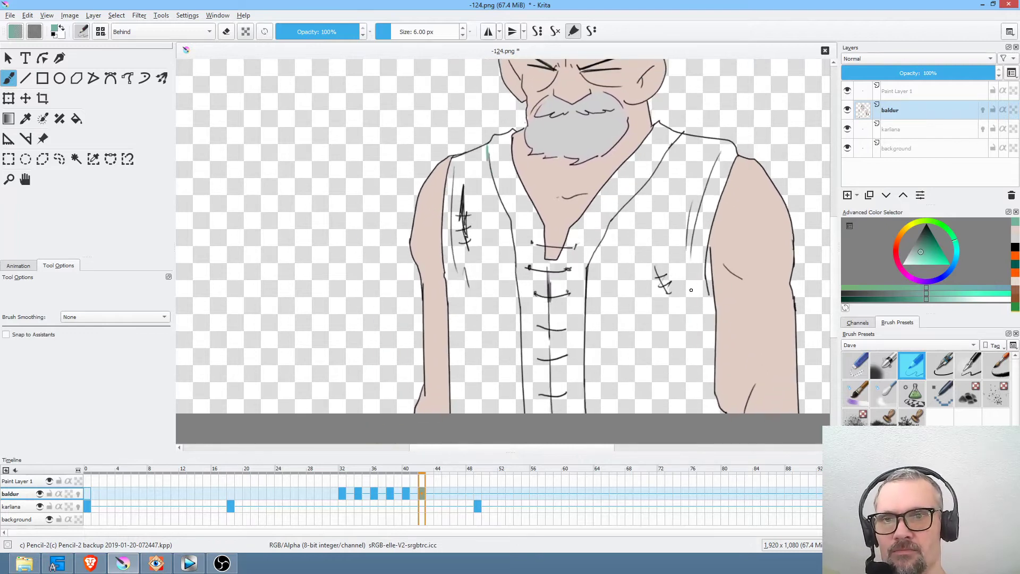
{"action": "key", "text": "f"}
{"action": "left_click", "coordinate": [598, 234]}
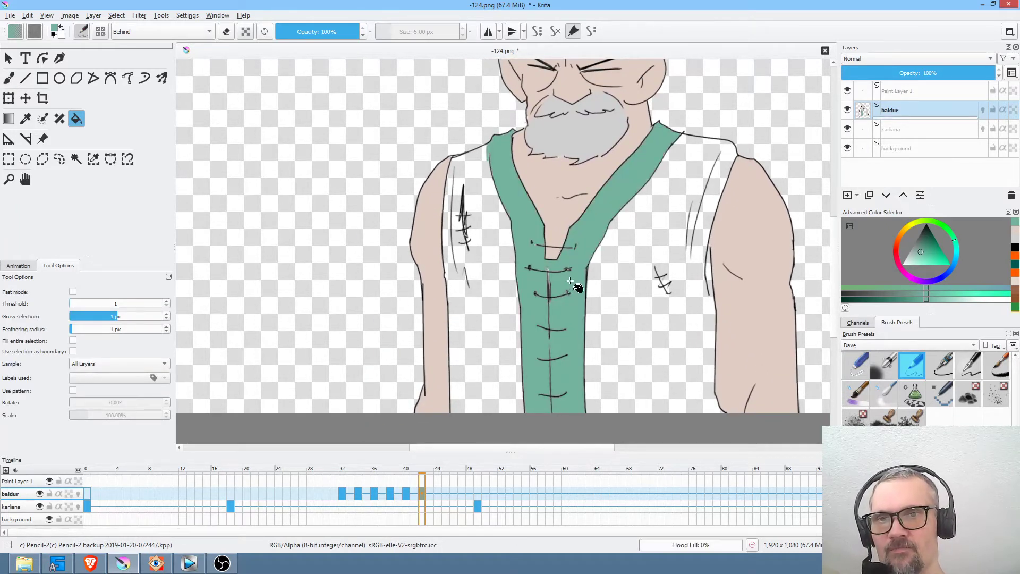
Choose a darker, greyer green and flood-fill the vest's body on both sides of the trim.
{"action": "left_click_drag", "start_coordinate": [954, 240], "coordinate": [917, 245]}
{"action": "left_click", "coordinate": [642, 350]}
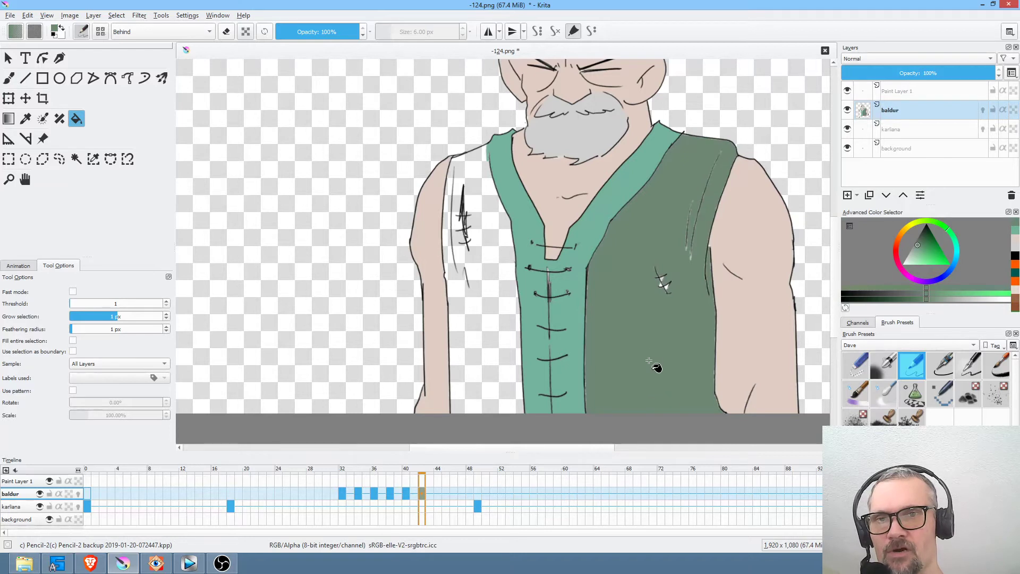
{"action": "left_click", "coordinate": [484, 345]}
{"action": "left_click", "coordinate": [471, 328]}
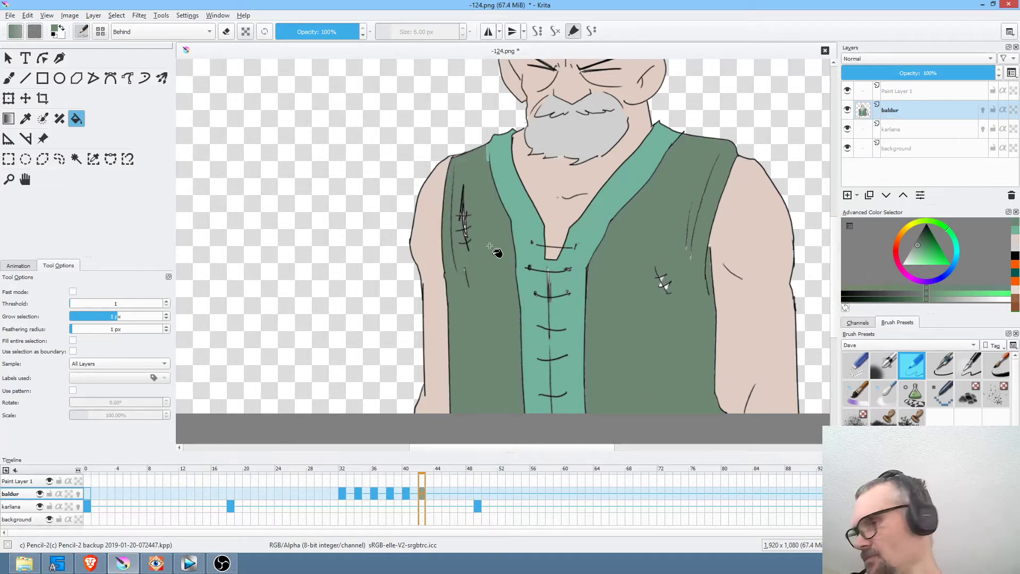
Cover the unfilled spots around the vest's stitches and fold lines with dark green Freehand Path shapes.
{"action": "left_click", "coordinate": [127, 79]}
{"action": "left_click_drag", "start_coordinate": [457, 200], "coordinate": [490, 186]}
{"action": "left_click_drag", "start_coordinate": [673, 263], "coordinate": [671, 238]}
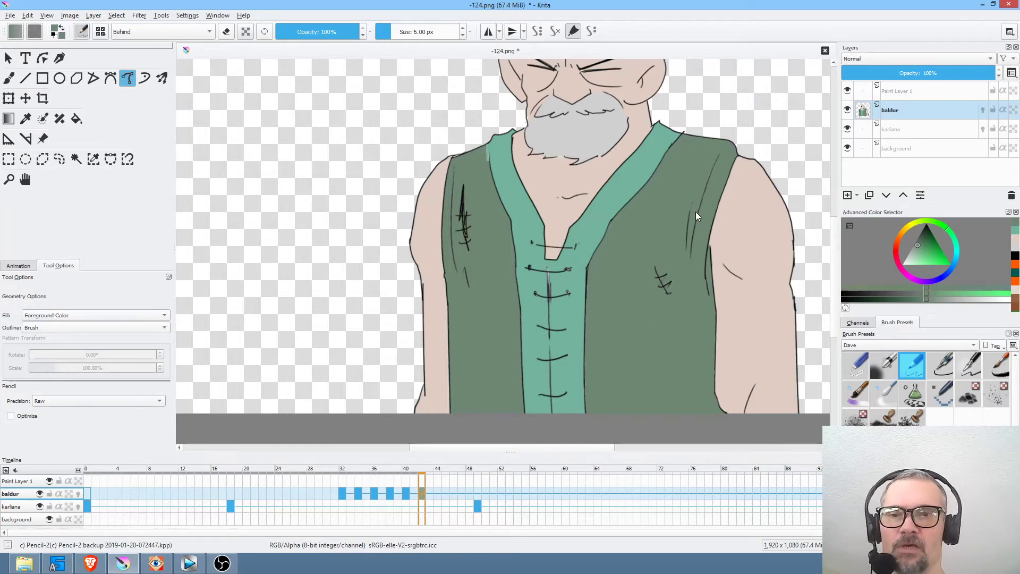
Check the coloured character for remaining unfilled spots and pick the skin tone from the neck for touch-ups.
{"action": "left_click_drag", "start_coordinate": [668, 258], "coordinate": [647, 218]}
{"action": "left_click_drag", "start_coordinate": [483, 115], "coordinate": [438, 254]}
{"action": "left_click_drag", "start_coordinate": [622, 196], "coordinate": [577, 266]}
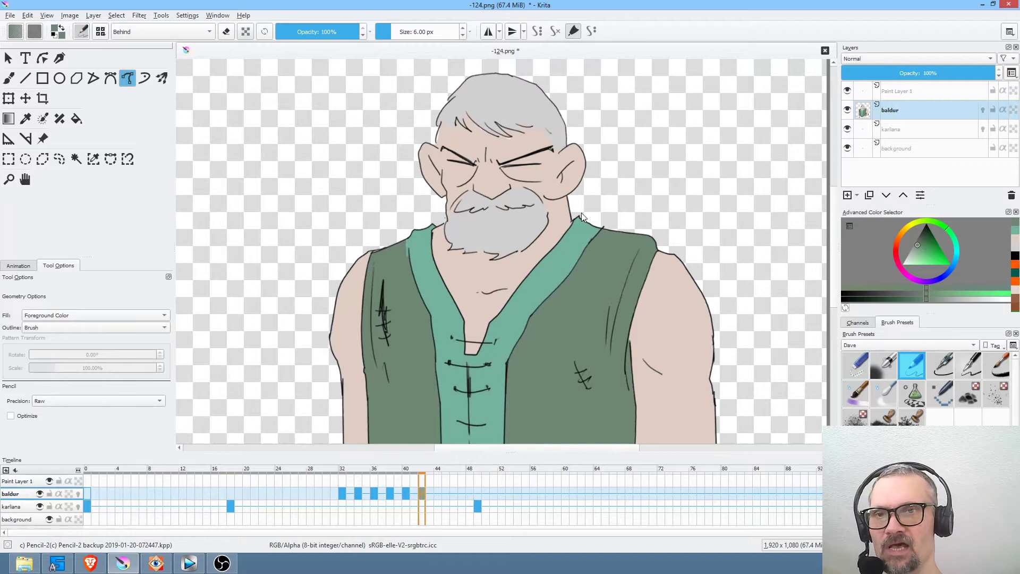
{"action": "left_click", "coordinate": [499, 269], "text": "ctrl"}
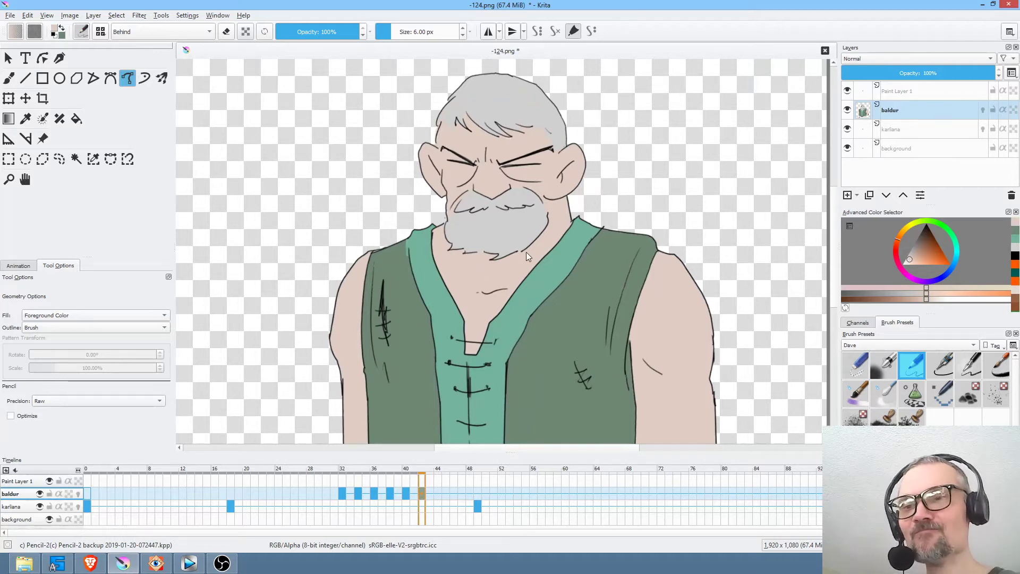
{"action": "left_click_drag", "start_coordinate": [497, 330], "coordinate": [475, 275]}
{"action": "left_click_drag", "start_coordinate": [646, 348], "coordinate": [658, 266]}
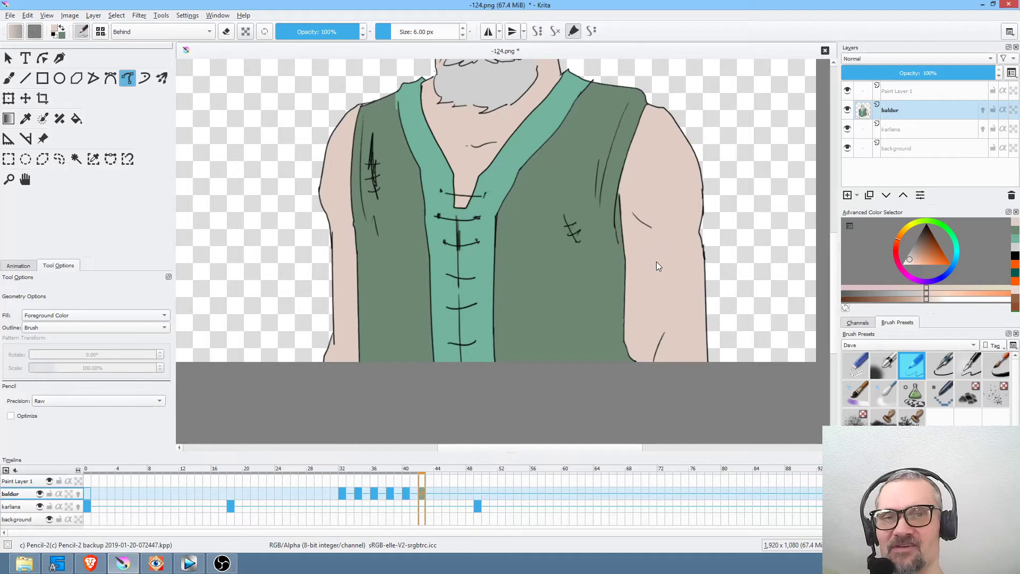
Save the image as a PNG with compression 1 and the alpha channel stored, also keeping a Krita file copy.
{"action": "left_click", "coordinate": [10, 16]}
{"action": "left_click", "coordinate": [25, 65]}
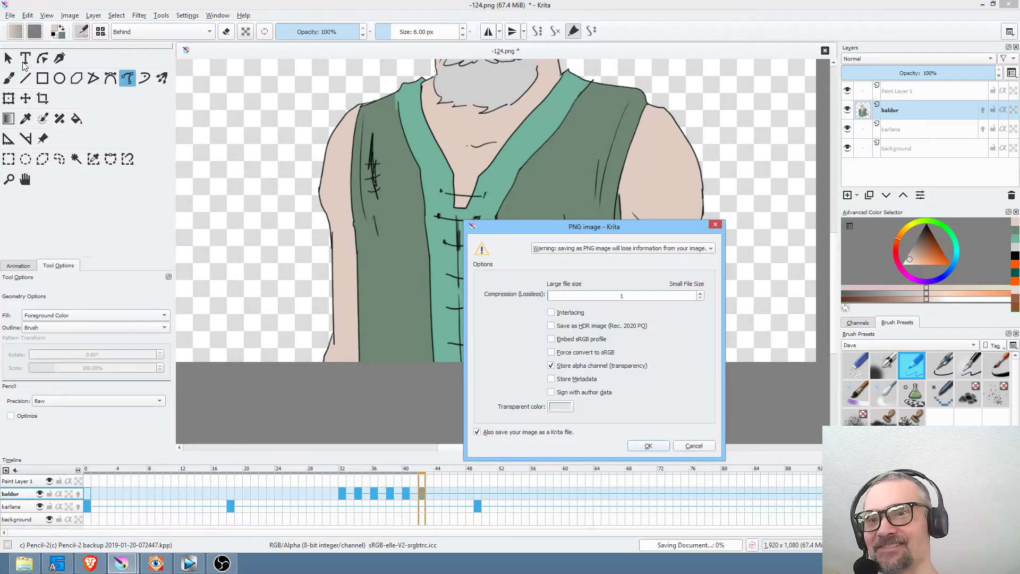
{"action": "left_click", "coordinate": [649, 446]}
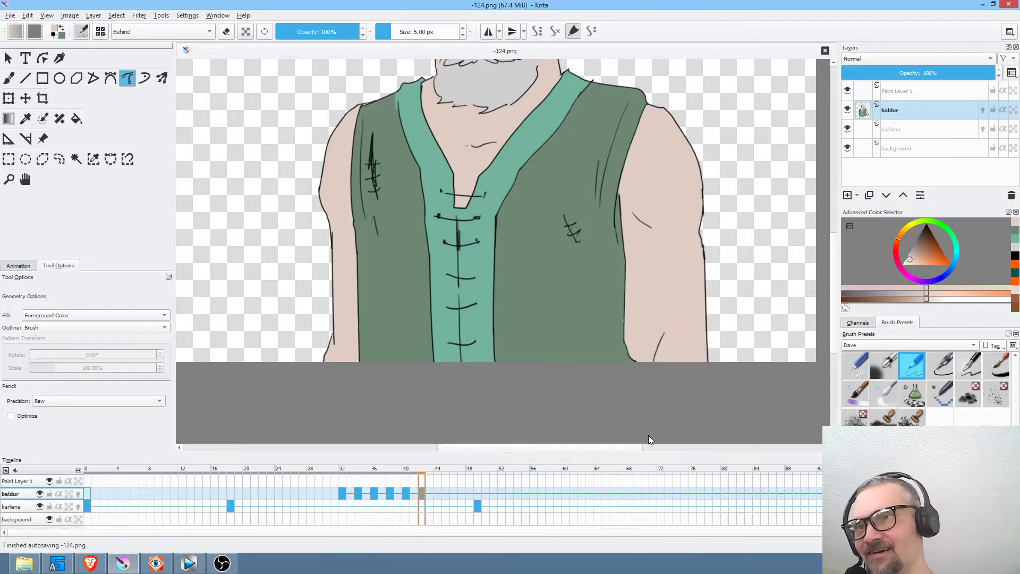
Turn on Preserve Alpha, choose black as the painting colour and lower the brush opacity to 10% for shading.
{"action": "left_click", "coordinate": [246, 32]}
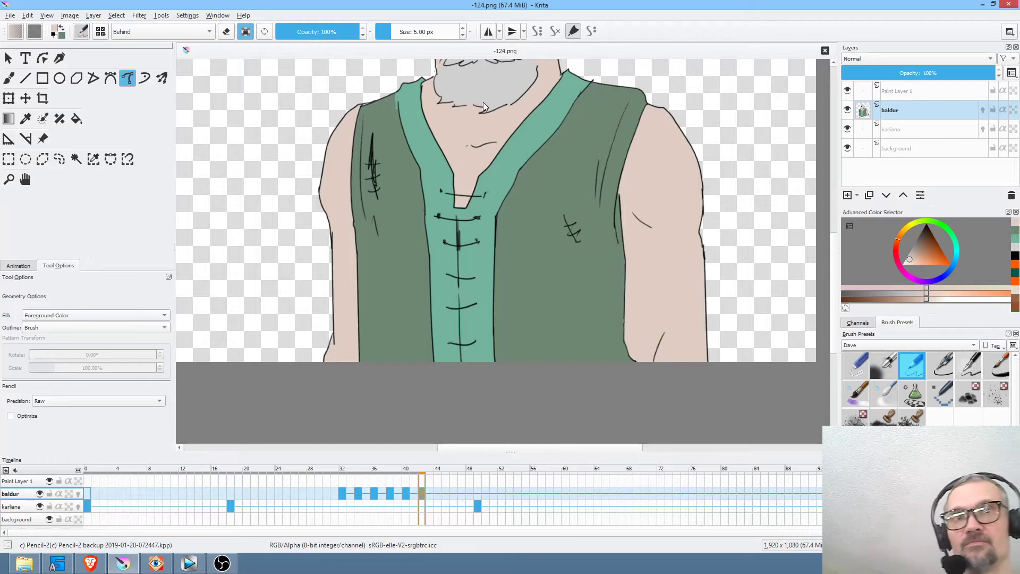
{"action": "left_click_drag", "start_coordinate": [606, 202], "coordinate": [568, 323]}
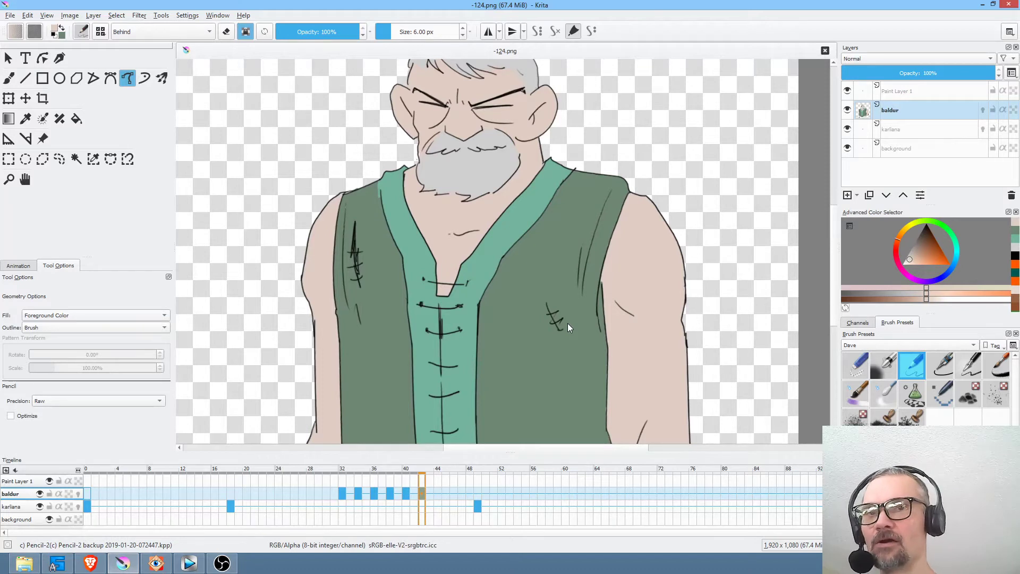
{"action": "left_click_drag", "start_coordinate": [950, 241], "coordinate": [924, 200]}
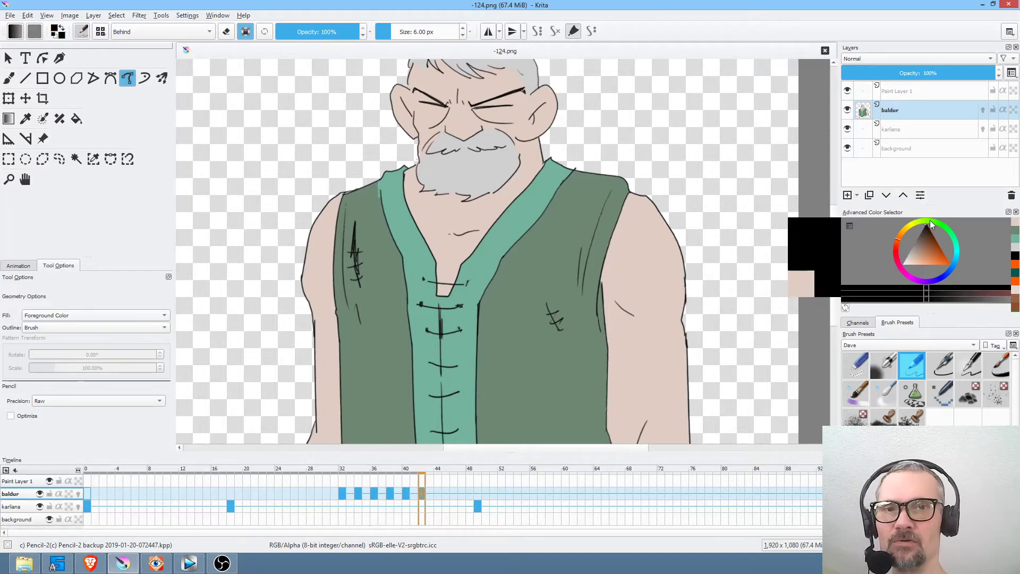
{"action": "left_click_drag", "start_coordinate": [332, 29], "coordinate": [284, 47]}
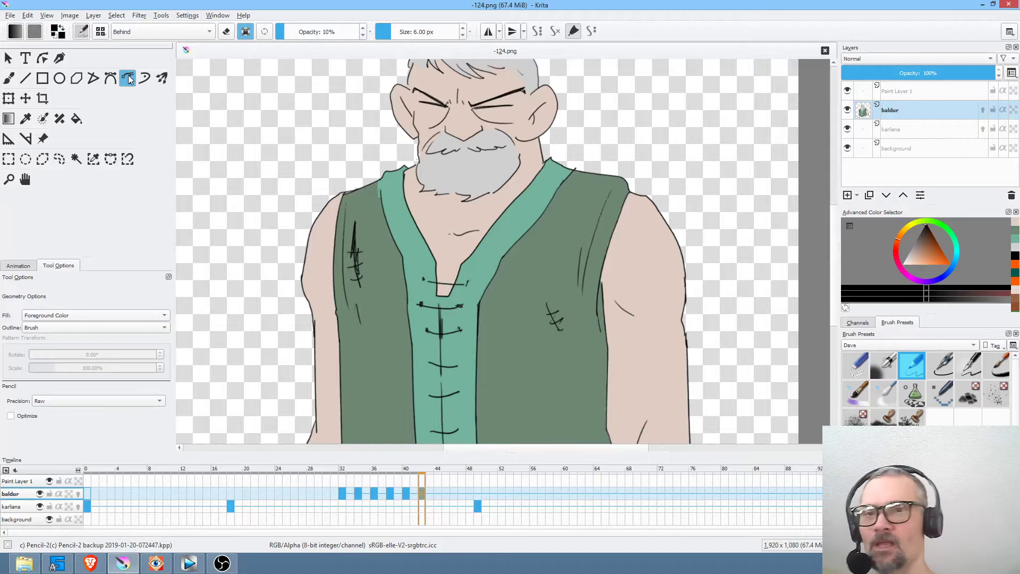
{"action": "left_click_drag", "start_coordinate": [596, 212], "coordinate": [593, 164]}
{"action": "left_click_drag", "start_coordinate": [531, 244], "coordinate": [510, 278]}
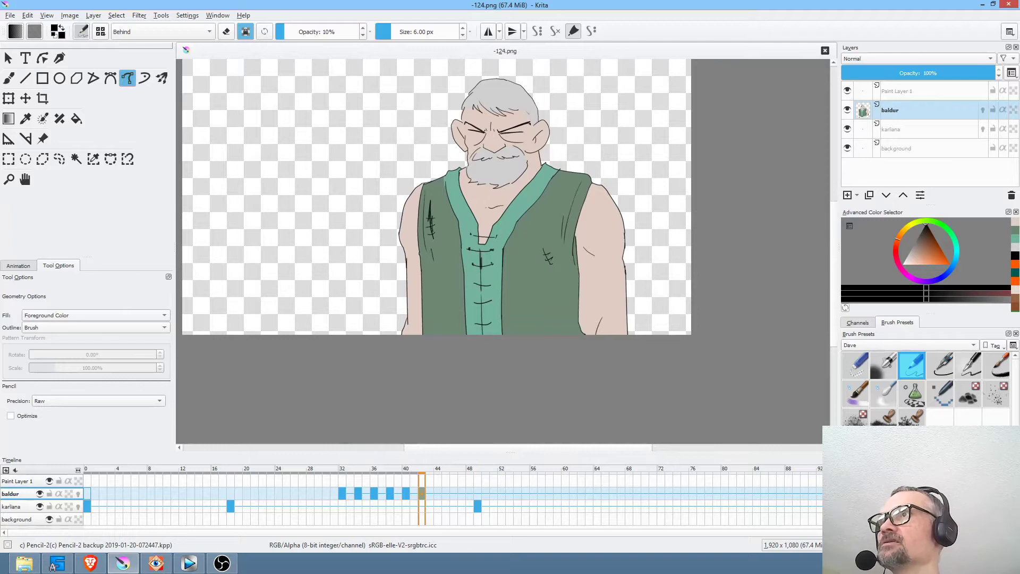
{"action": "key", "text": "alt+Tab"}
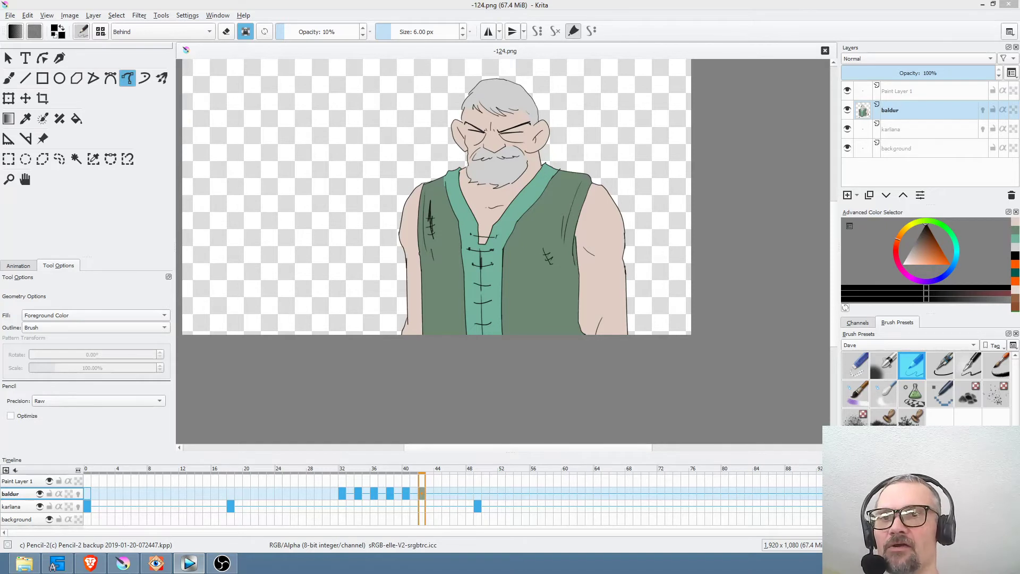
{"action": "left_click_drag", "start_coordinate": [546, 132], "coordinate": [554, 144]}
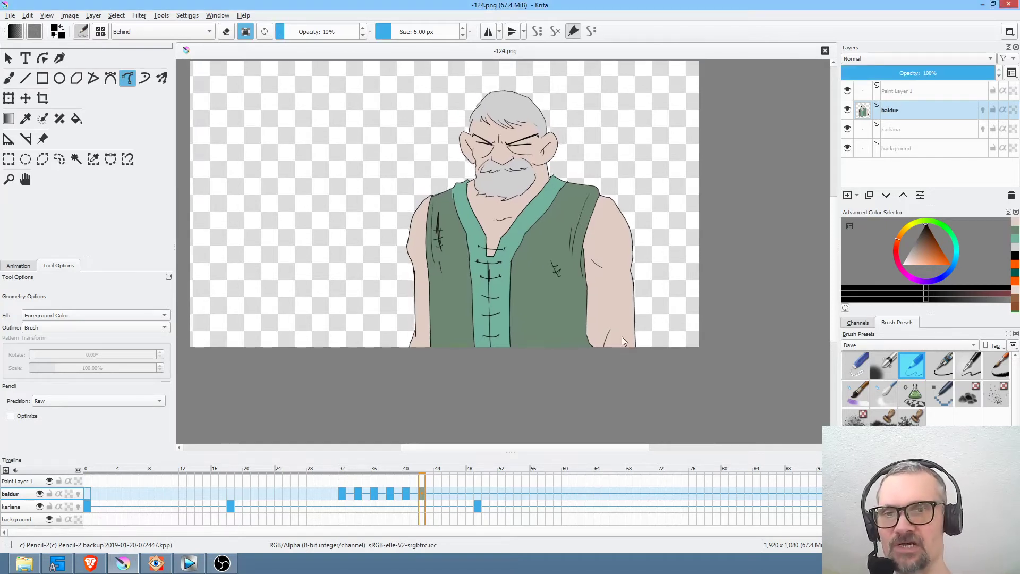
Set the brush blending mode to Normal and draw one large Freehand Path shadow over the head and torso, leaving a lit edge.
{"action": "mouse_move", "coordinate": [621, 360]}
{"action": "left_mouse_down"}
{"action": "mouse_move", "coordinate": [621, 258]}
{"action": "mouse_move", "coordinate": [605, 212]}
{"action": "mouse_move", "coordinate": [545, 192]}
{"action": "mouse_move", "coordinate": [534, 165]}
{"action": "mouse_move", "coordinate": [548, 151]}
{"action": "mouse_move", "coordinate": [518, 109]}
{"action": "mouse_move", "coordinate": [489, 106]}
{"action": "mouse_move", "coordinate": [468, 142]}
{"action": "mouse_move", "coordinate": [481, 175]}
{"action": "mouse_move", "coordinate": [435, 210]}
{"action": "mouse_move", "coordinate": [423, 281]}
{"action": "mouse_move", "coordinate": [467, 404]}
{"action": "left_mouse_up"}
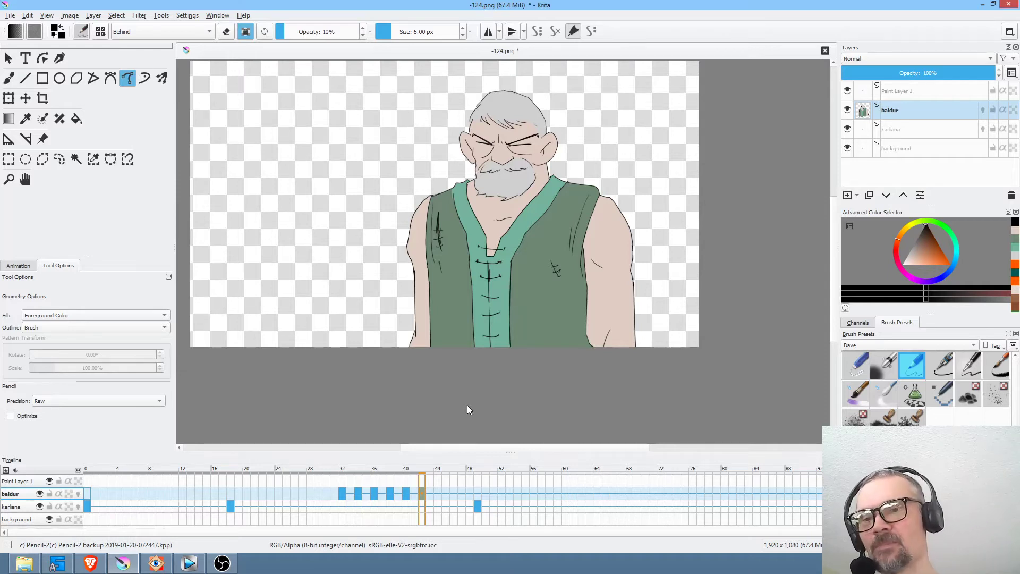
{"action": "left_click", "coordinate": [163, 32]}
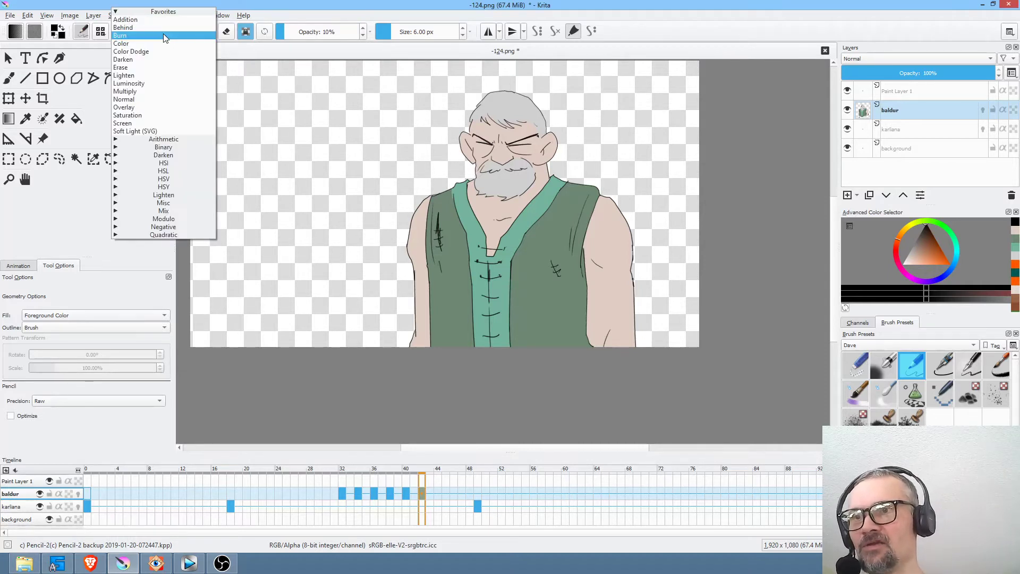
{"action": "left_click", "coordinate": [161, 99]}
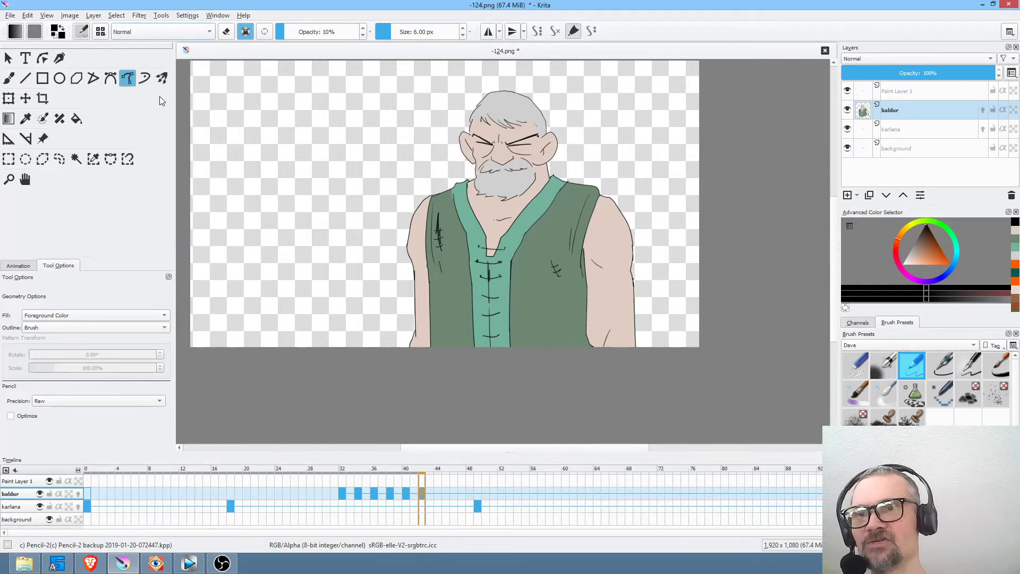
{"action": "mouse_move", "coordinate": [624, 362]}
{"action": "left_mouse_down"}
{"action": "mouse_move", "coordinate": [625, 269]}
{"action": "mouse_move", "coordinate": [610, 218]}
{"action": "mouse_move", "coordinate": [582, 191]}
{"action": "mouse_move", "coordinate": [545, 185]}
{"action": "mouse_move", "coordinate": [547, 143]}
{"action": "mouse_move", "coordinate": [529, 113]}
{"action": "mouse_move", "coordinate": [503, 106]}
{"action": "mouse_move", "coordinate": [485, 115]}
{"action": "mouse_move", "coordinate": [468, 166]}
{"action": "mouse_move", "coordinate": [438, 181]}
{"action": "left_mouse_up"}
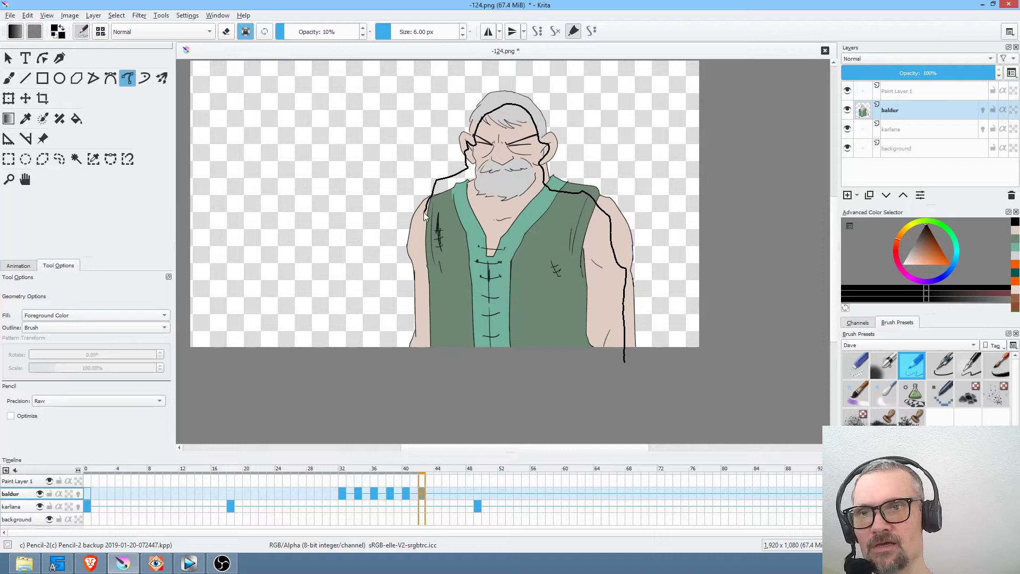
{"action": "left_click_drag", "start_coordinate": [424, 390], "coordinate": [620, 384]}
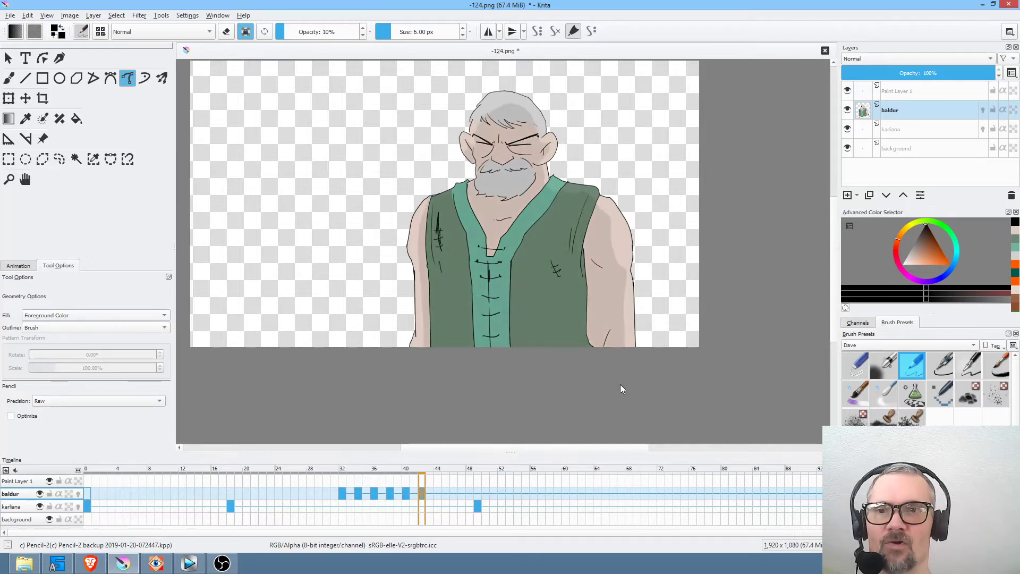
{"action": "left_click", "coordinate": [245, 32]}
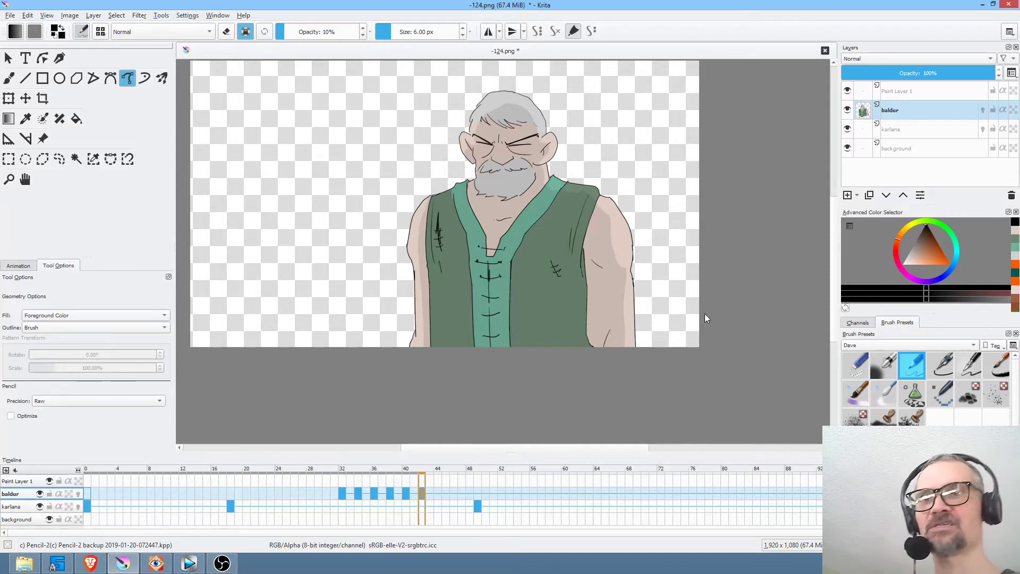
Shade the inner ear, the area below the nose, the moustache's lower edge and the neck beneath the beard with Freehand Path shapes.
{"action": "scroll", "coordinate": [598, 181], "scroll_direction": "up", "scroll_amount": 3}
{"action": "left_click_drag", "start_coordinate": [598, 182], "coordinate": [566, 196]}
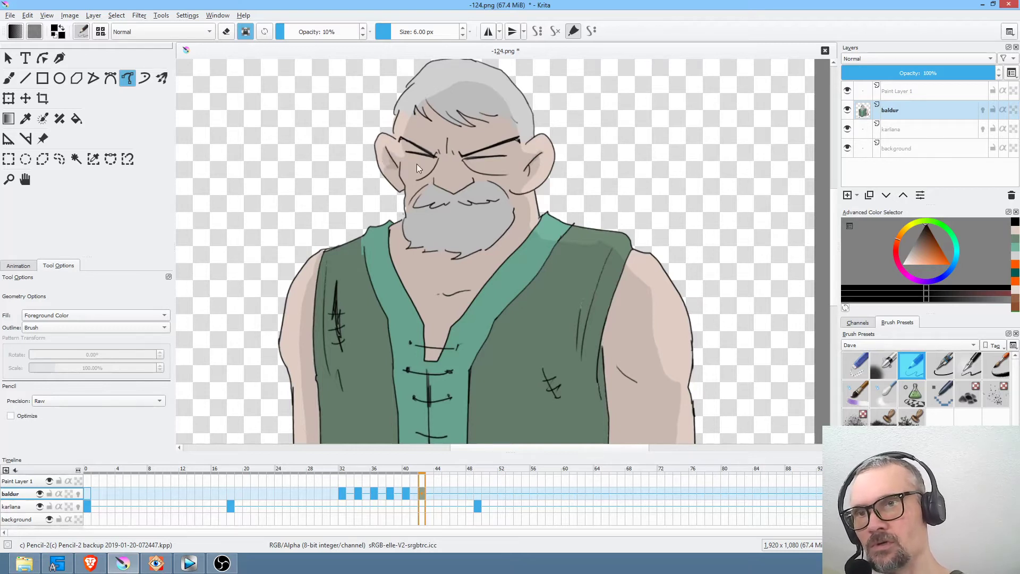
{"action": "key", "text": "ctrl+z"}
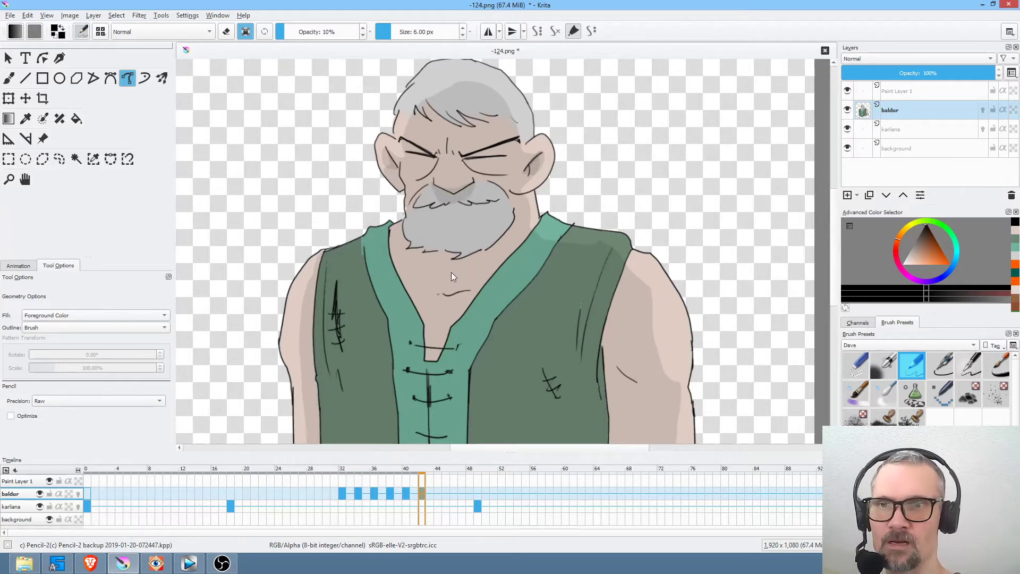
{"action": "left_click_drag", "start_coordinate": [513, 247], "coordinate": [515, 220]}
{"action": "mouse_move", "coordinate": [458, 255]}
{"action": "left_mouse_down"}
{"action": "mouse_move", "coordinate": [429, 254]}
{"action": "mouse_move", "coordinate": [405, 233]}
{"action": "left_mouse_up"}
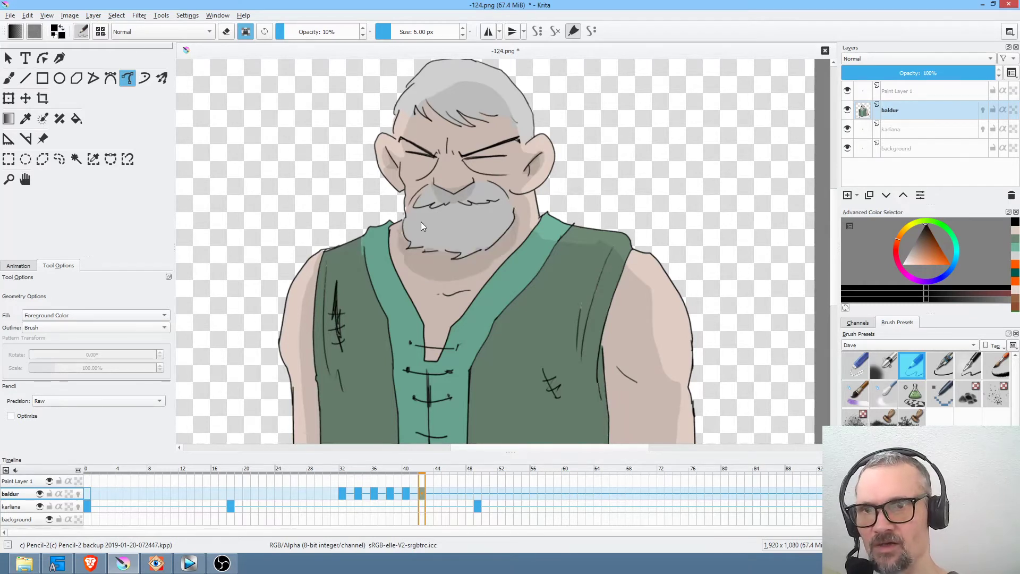
{"action": "left_click_drag", "start_coordinate": [458, 187], "coordinate": [482, 162]}
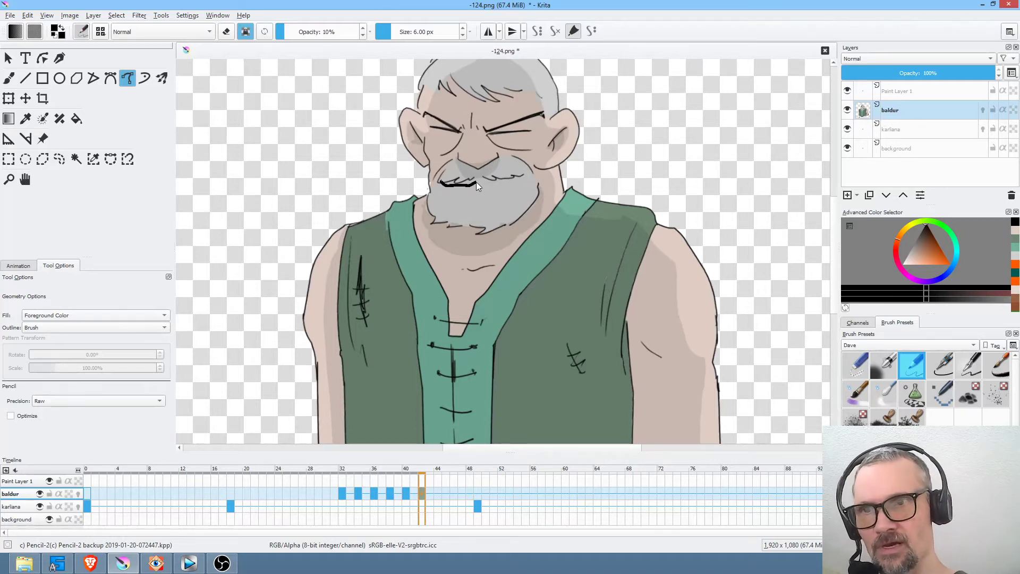
{"action": "left_click_drag", "start_coordinate": [507, 183], "coordinate": [448, 185]}
Shade the vest's sides, the fabric along the collar and trim, and the inner arm with further Freehand Path shadow shapes.
{"action": "mouse_move", "coordinate": [585, 266]}
{"action": "left_mouse_down"}
{"action": "mouse_move", "coordinate": [637, 239]}
{"action": "mouse_move", "coordinate": [636, 156]}
{"action": "mouse_move", "coordinate": [618, 141]}
{"action": "left_mouse_up"}
{"action": "left_click_drag", "start_coordinate": [525, 226], "coordinate": [527, 398]}
{"action": "left_click_drag", "start_coordinate": [524, 229], "coordinate": [526, 224]}
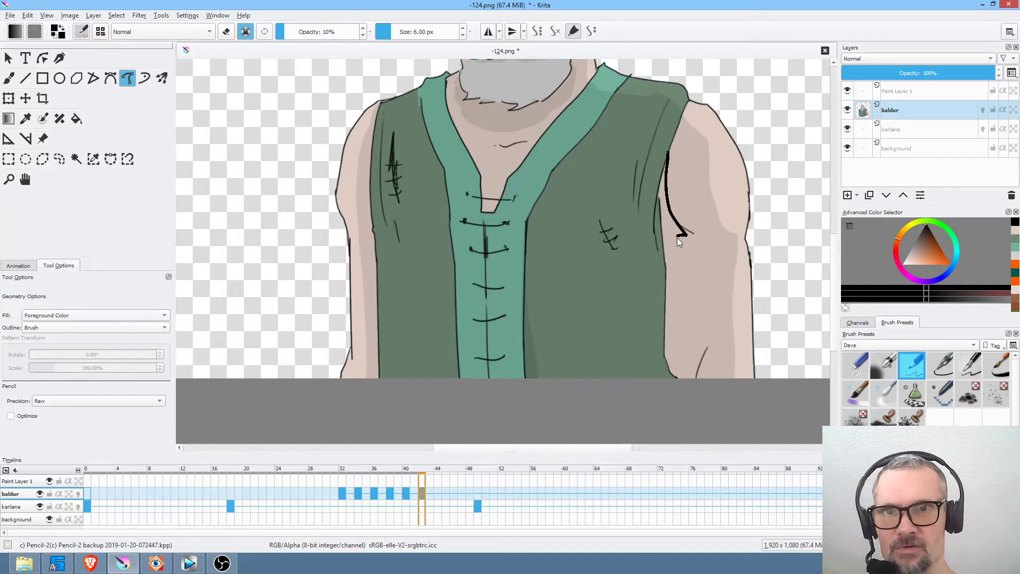
{"action": "mouse_move", "coordinate": [692, 366]}
{"action": "left_mouse_down"}
{"action": "mouse_move", "coordinate": [685, 410]}
{"action": "mouse_move", "coordinate": [635, 384]}
{"action": "mouse_move", "coordinate": [634, 292]}
{"action": "mouse_move", "coordinate": [648, 185]}
{"action": "mouse_move", "coordinate": [670, 132]}
{"action": "left_mouse_up"}
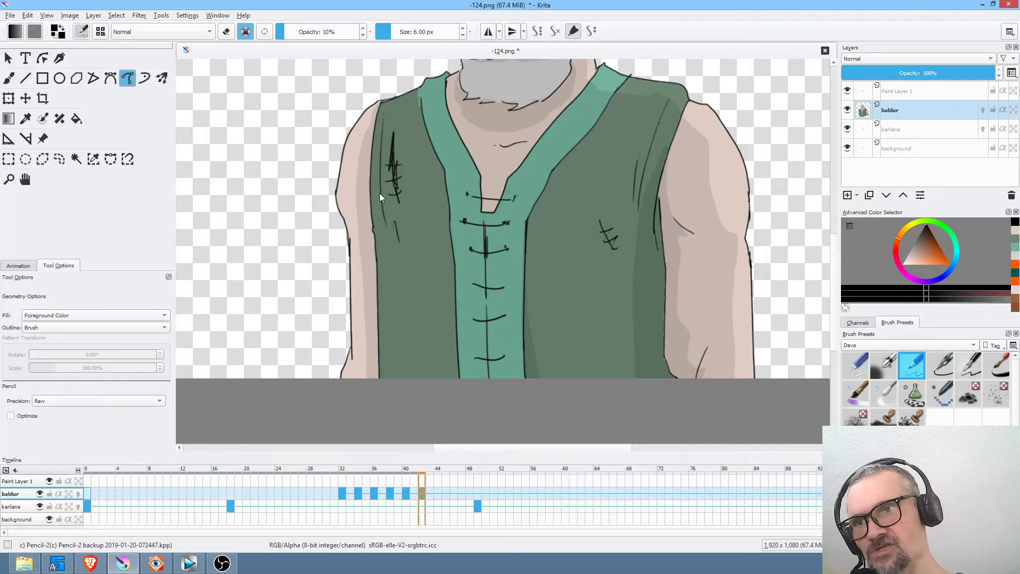
{"action": "mouse_move", "coordinate": [385, 219]}
{"action": "left_mouse_down"}
{"action": "mouse_move", "coordinate": [377, 307]}
{"action": "mouse_move", "coordinate": [390, 398]}
{"action": "mouse_move", "coordinate": [388, 280]}
{"action": "left_mouse_up"}
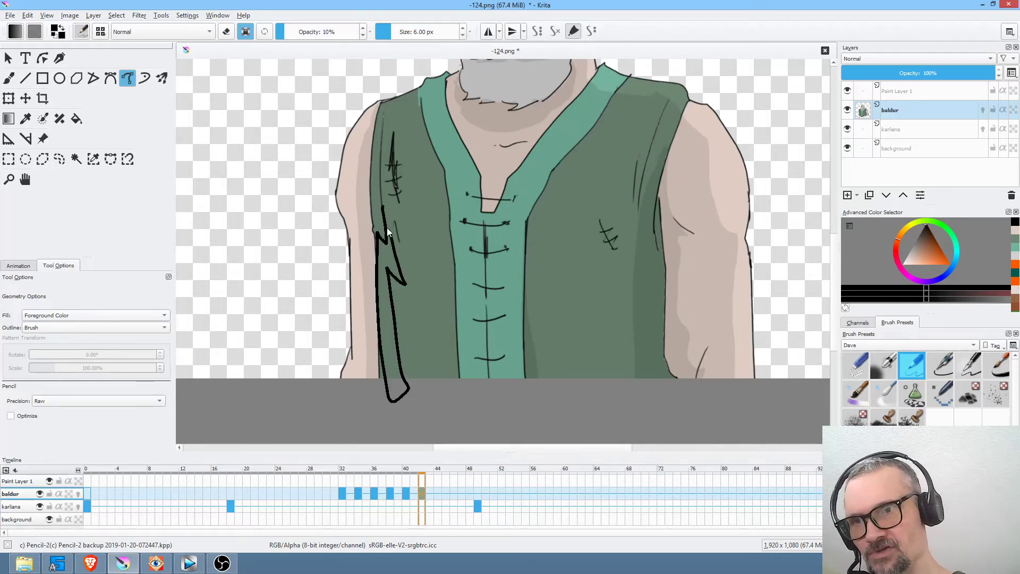
{"action": "left_click_drag", "start_coordinate": [391, 239], "coordinate": [391, 199]}
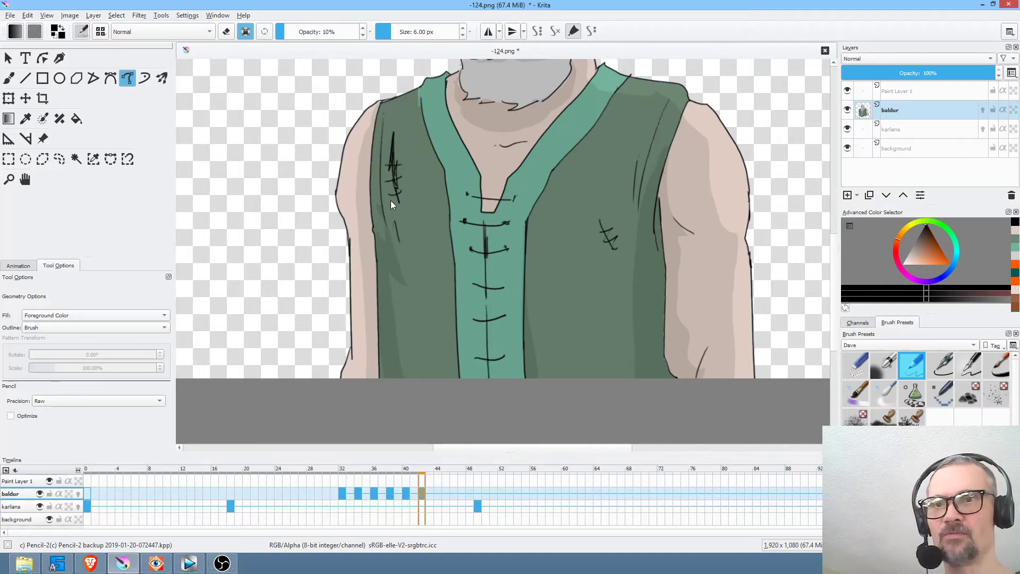
{"action": "mouse_move", "coordinate": [570, 147]}
{"action": "left_mouse_down"}
{"action": "mouse_move", "coordinate": [540, 204]}
{"action": "mouse_move", "coordinate": [584, 144]}
{"action": "left_mouse_up"}
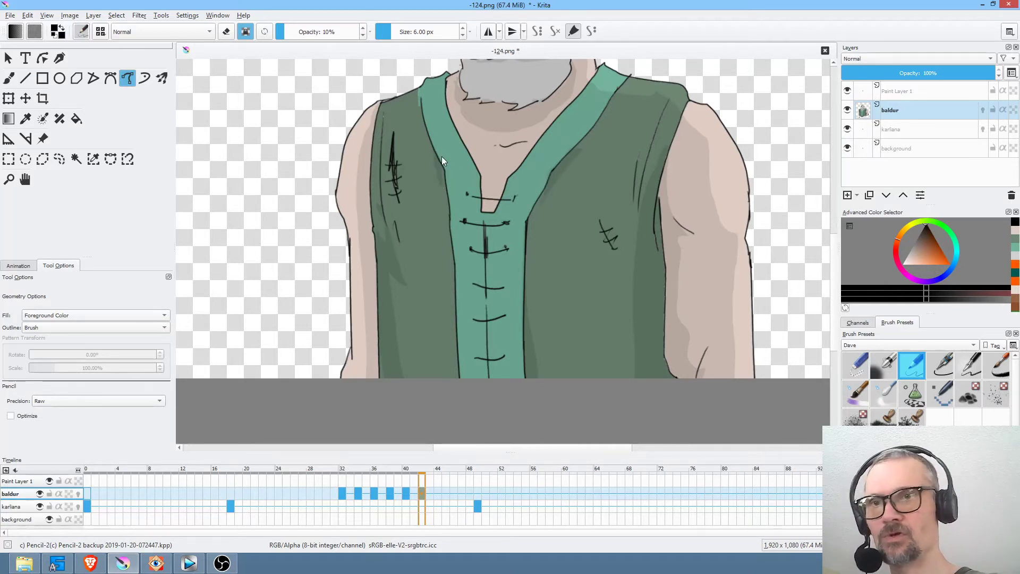
{"action": "scroll", "coordinate": [541, 335], "scroll_direction": "up", "scroll_amount": 5}
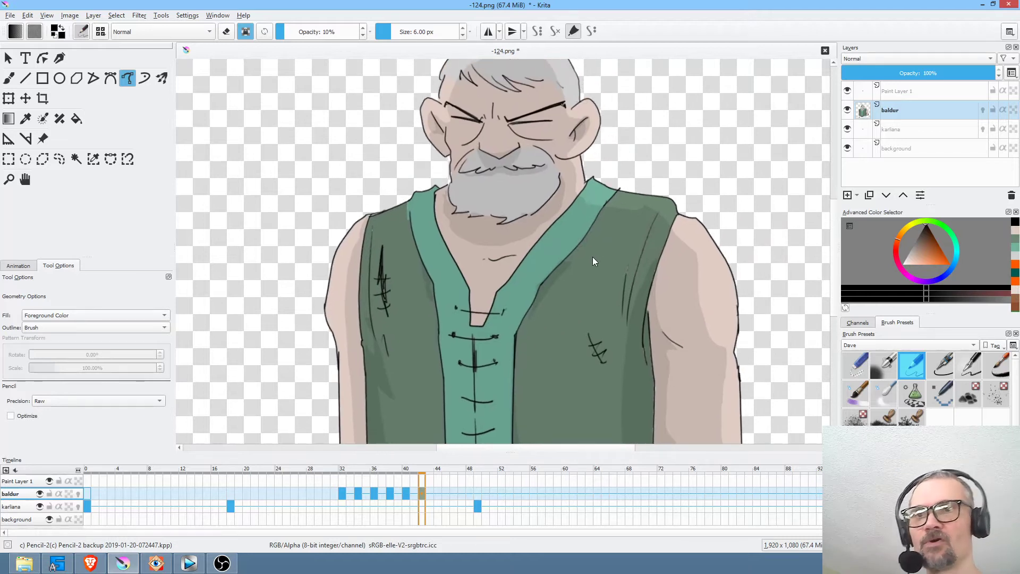
{"action": "scroll", "coordinate": [593, 263], "scroll_direction": "down", "scroll_amount": 2}
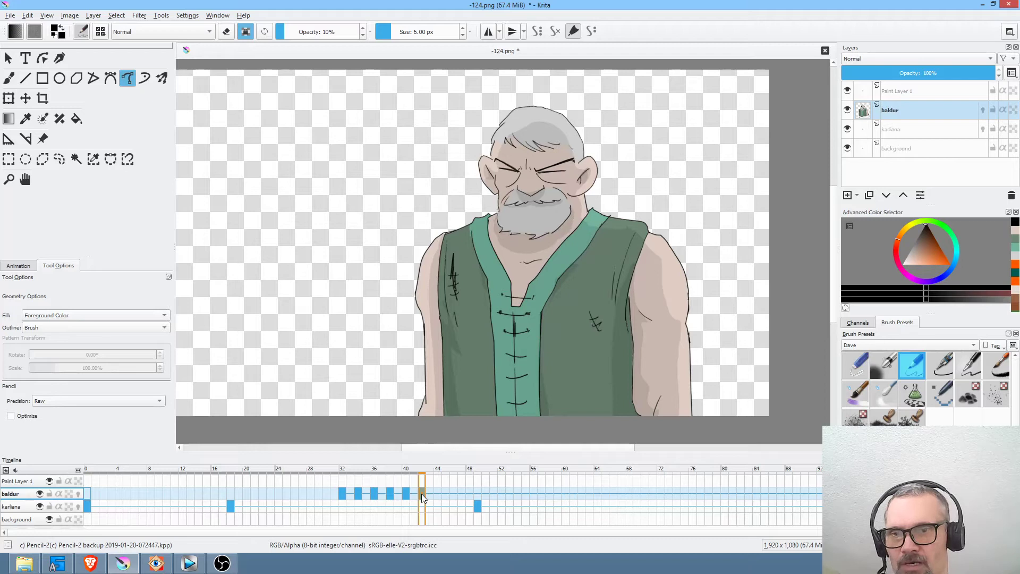
Add a new paint layer directly above baldur and hide all the other layers except baldur.
{"action": "left_click", "coordinate": [938, 110]}
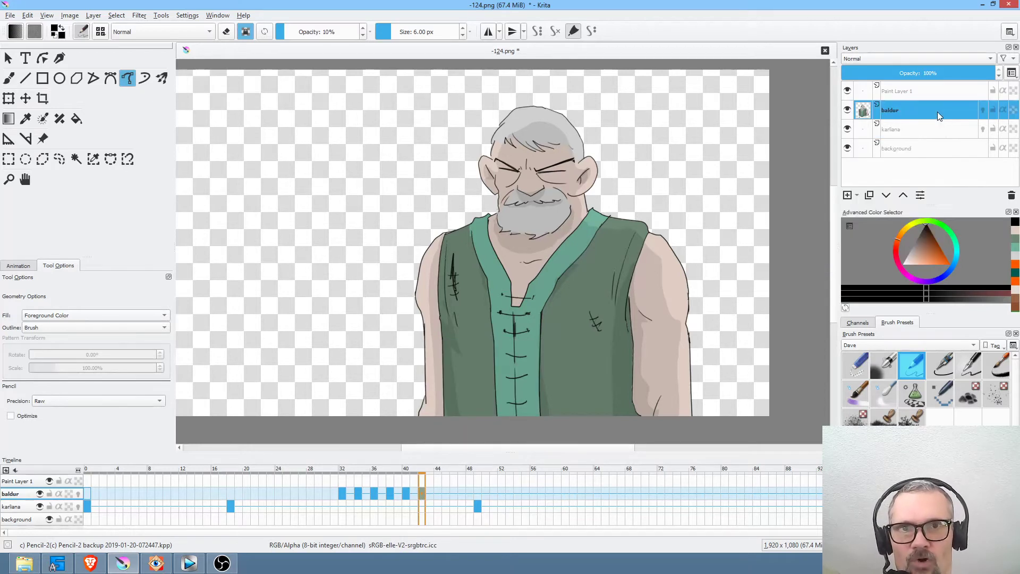
{"action": "left_click", "coordinate": [848, 195]}
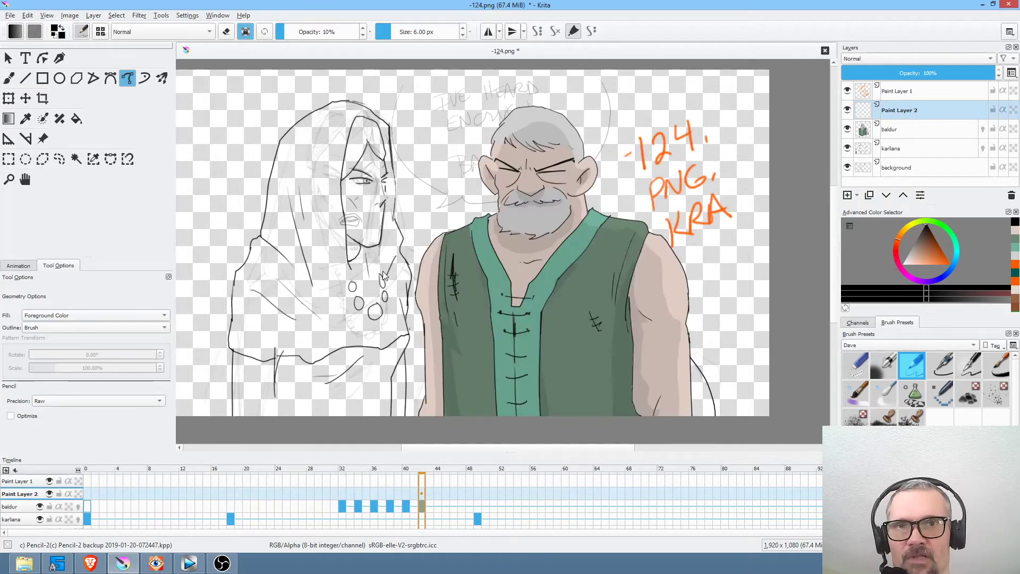
{"action": "left_click", "coordinate": [848, 148]}
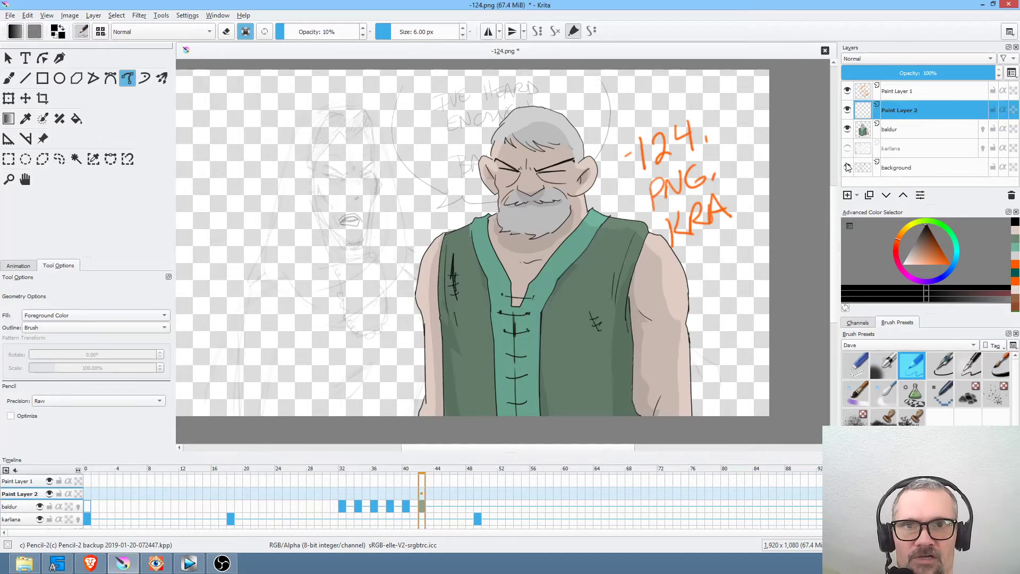
{"action": "left_click", "coordinate": [847, 167]}
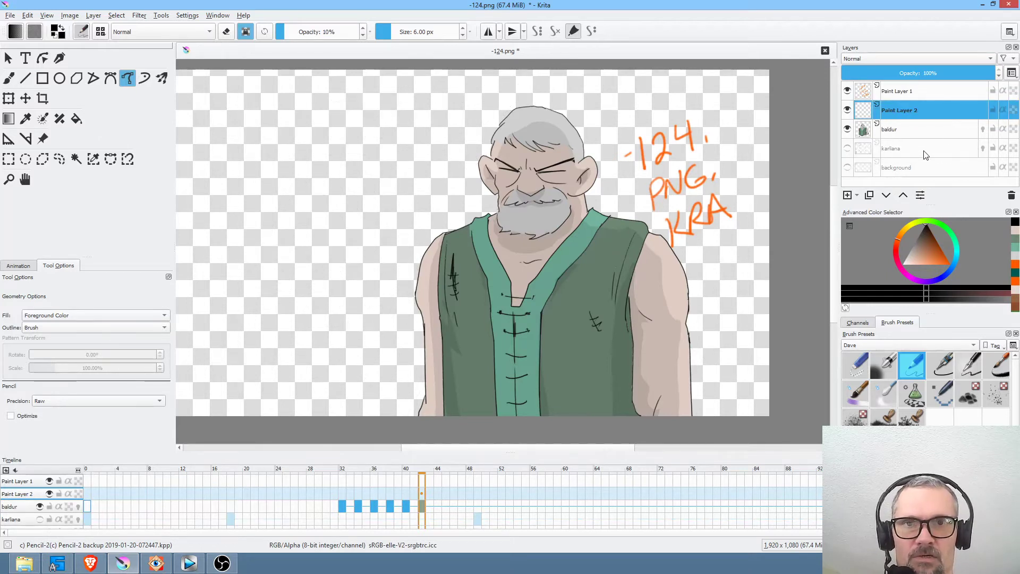
{"action": "left_click", "coordinate": [847, 91]}
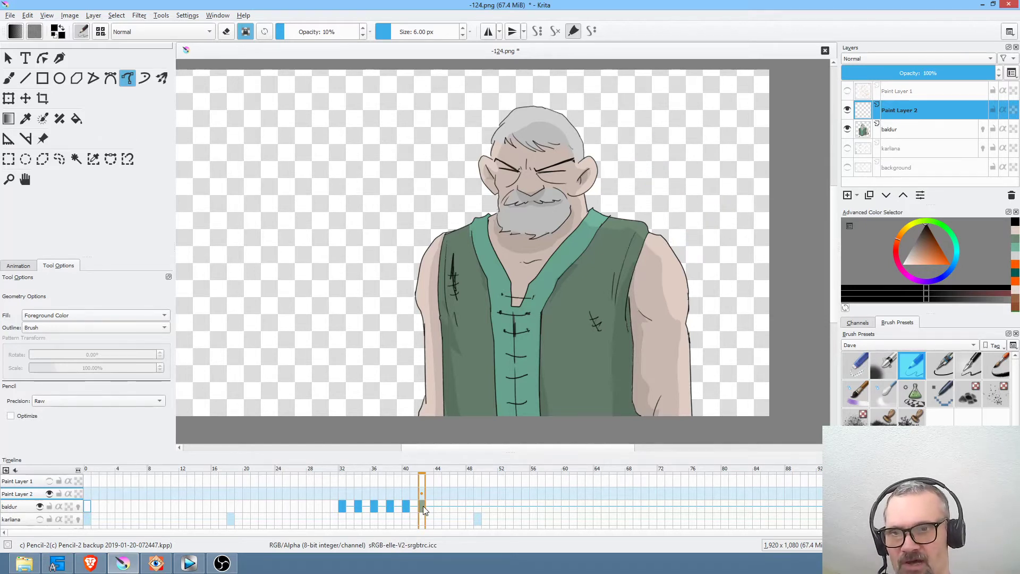
Move the keyframe at frame 42 from the baldur layer to Paint Layer 2.
{"action": "mouse_move", "coordinate": [423, 506]}
{"action": "left_mouse_down"}
{"action": "mouse_move", "coordinate": [435, 496]}
{"action": "mouse_move", "coordinate": [423, 495]}
{"action": "left_mouse_up"}
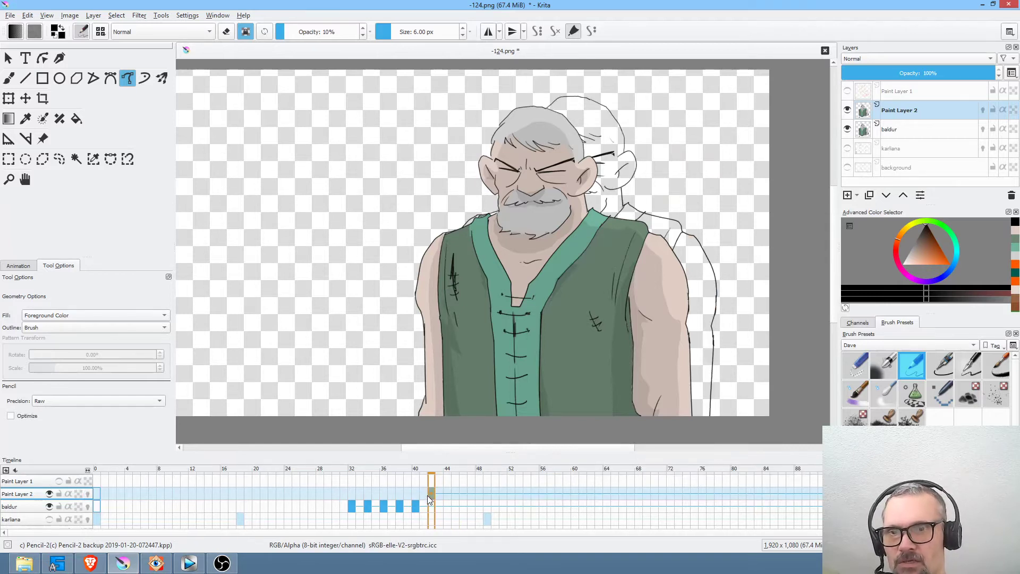
Move Paint Layer 2 below the baldur layer and copy its keyframe from frame 42 to frame 40.
{"action": "mouse_move", "coordinate": [431, 493]}
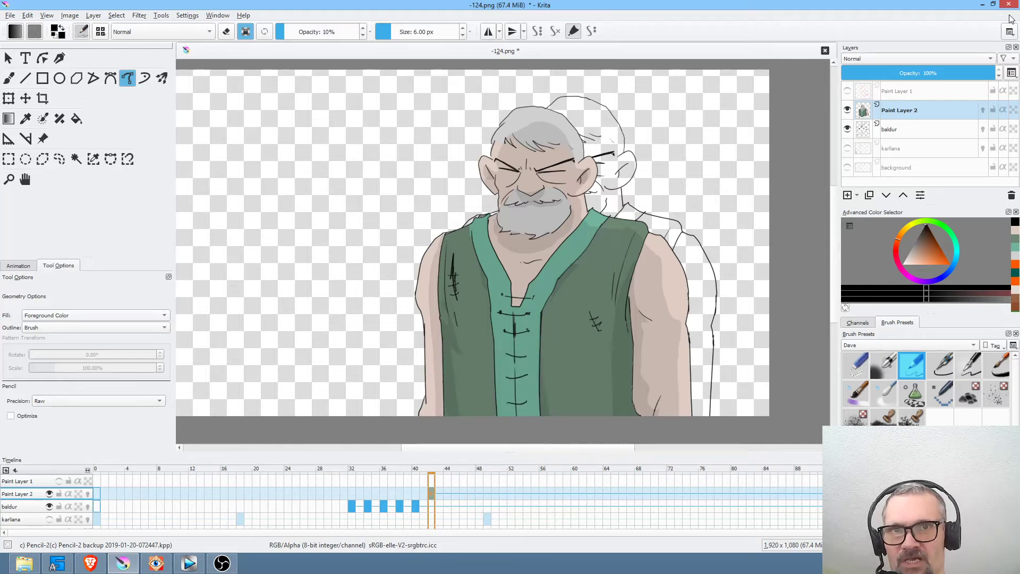
{"action": "left_click", "coordinate": [911, 115]}
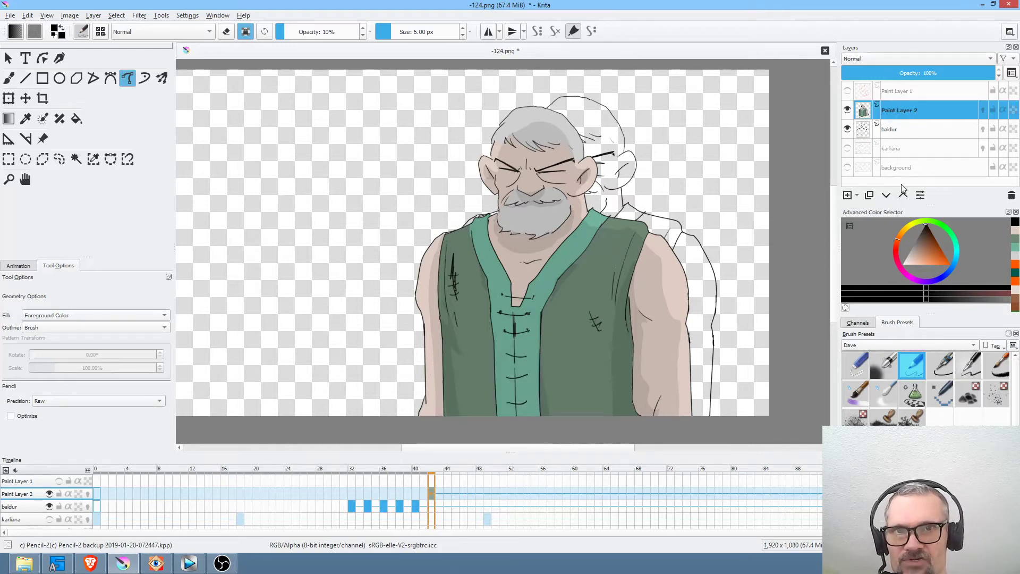
{"action": "left_click", "coordinate": [885, 197]}
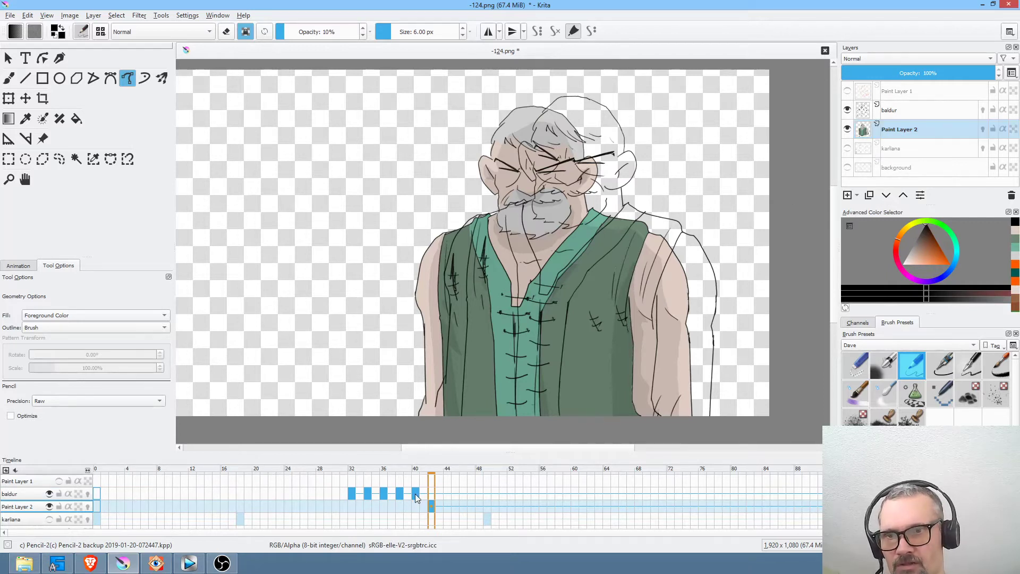
{"action": "left_click_drag", "start_coordinate": [432, 505], "coordinate": [416, 506]}
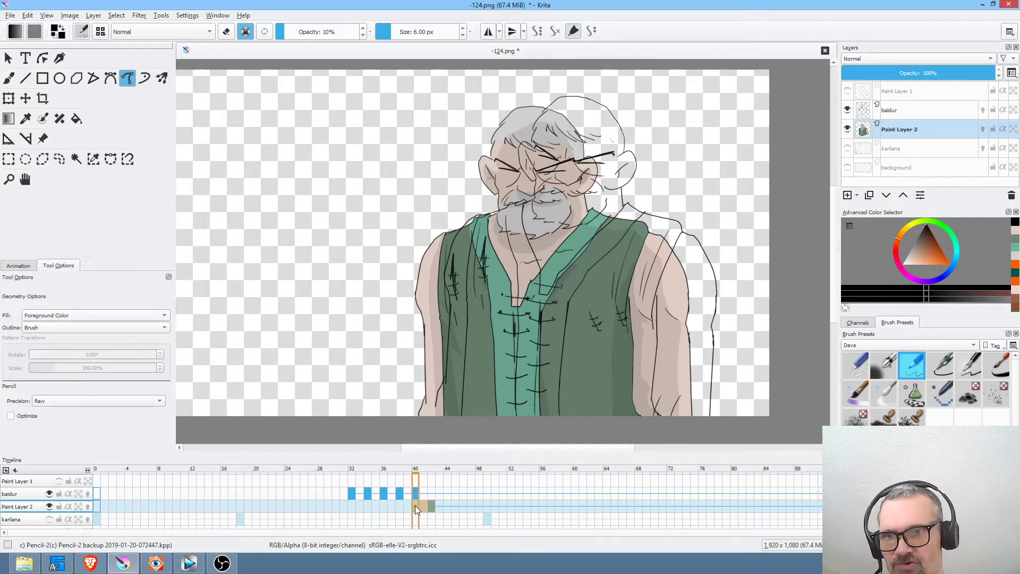
{"action": "left_click", "coordinate": [432, 506]}
{"action": "left_click", "coordinate": [416, 506]}
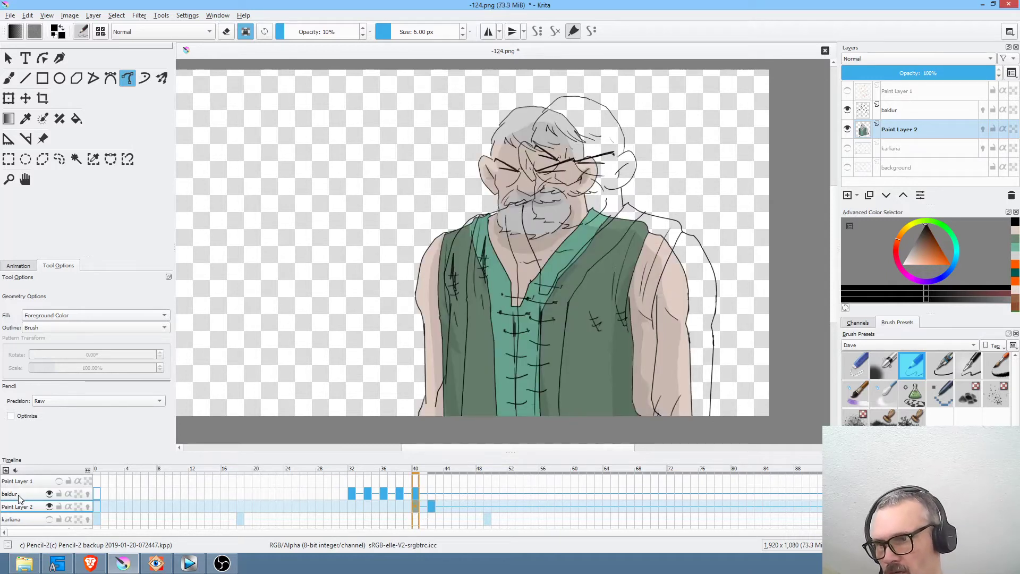
Lower the opacity of the baldur sketch layer to 48%.
{"action": "left_click", "coordinate": [927, 110]}
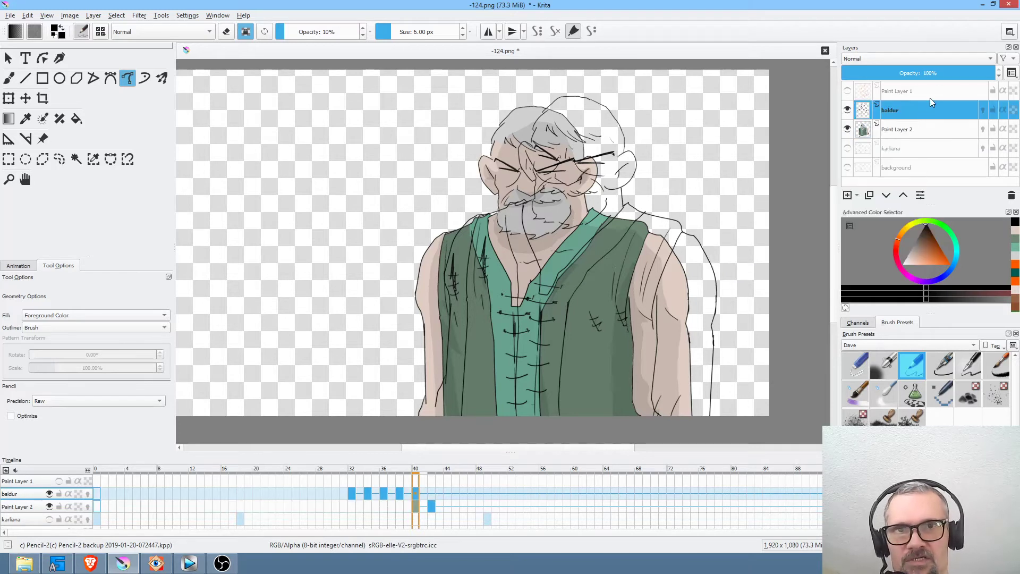
{"action": "left_click", "coordinate": [942, 78]}
{"action": "left_click_drag", "start_coordinate": [941, 78], "coordinate": [915, 77]}
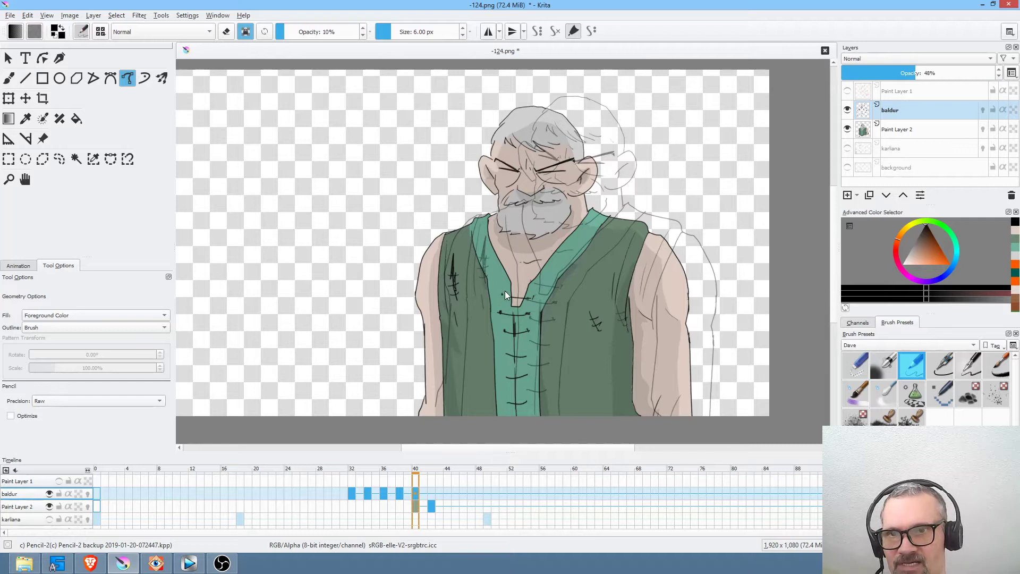
Transform the coloured character at frame 40 of Paint Layer 2 to match the sketch, positioned at about x 1379, y 661 px.
{"action": "left_click", "coordinate": [927, 132]}
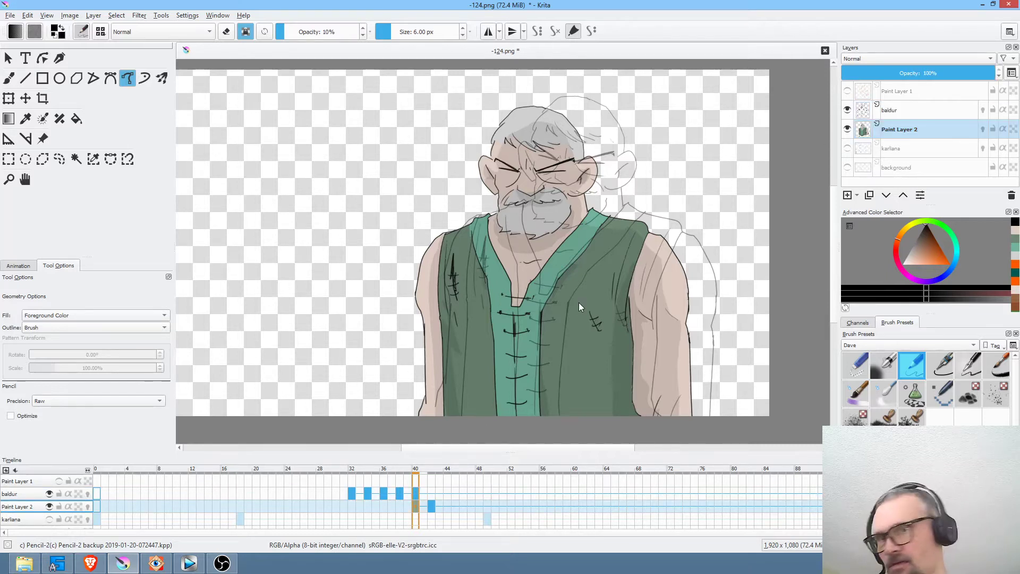
{"action": "key", "text": "ctrl+t"}
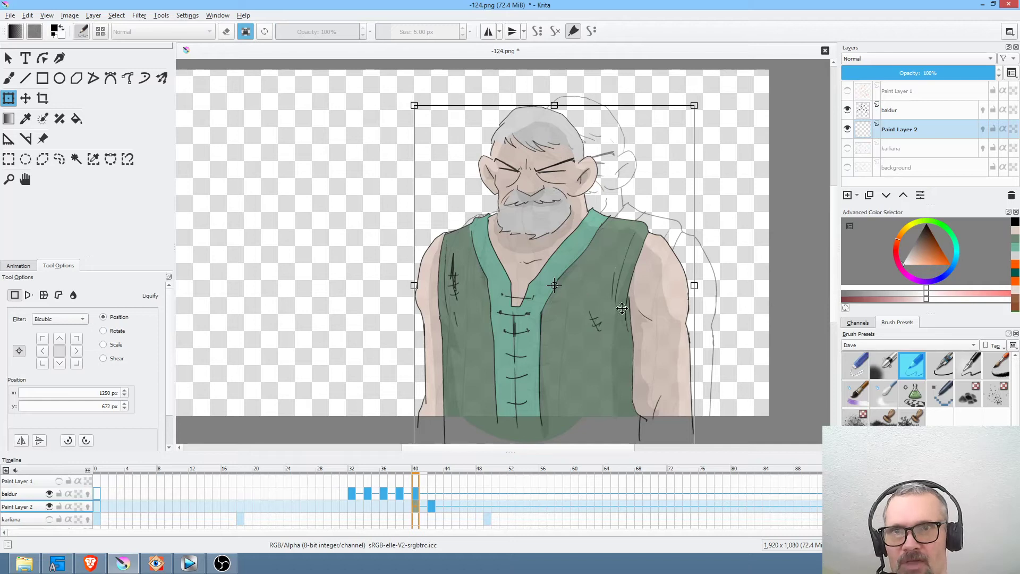
{"action": "mouse_move", "coordinate": [577, 318]}
{"action": "left_mouse_down"}
{"action": "mouse_move", "coordinate": [611, 302]}
{"action": "mouse_move", "coordinate": [625, 353]}
{"action": "mouse_move", "coordinate": [616, 358]}
{"action": "mouse_move", "coordinate": [619, 308]}
{"action": "left_mouse_up"}
{"action": "left_click_drag", "start_coordinate": [647, 357], "coordinate": [635, 275]}
{"action": "left_click_drag", "start_coordinate": [583, 377], "coordinate": [587, 386]}
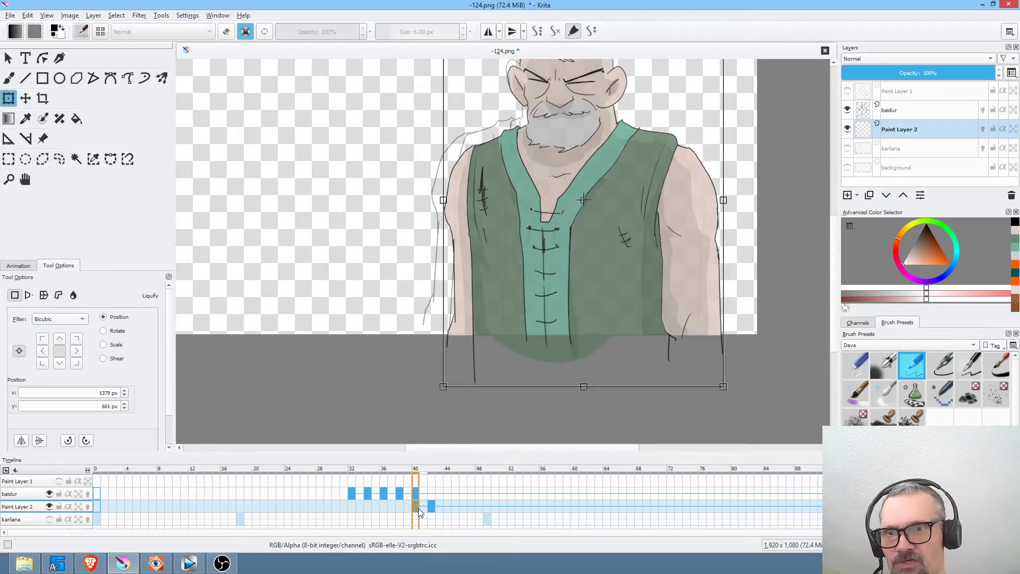
Copy Paint Layer 2's keyframe from frame 40 to 38, then move and tilt the character onto the sketch at about x 1470, y 695 px.
{"action": "left_click", "coordinate": [398, 505]}
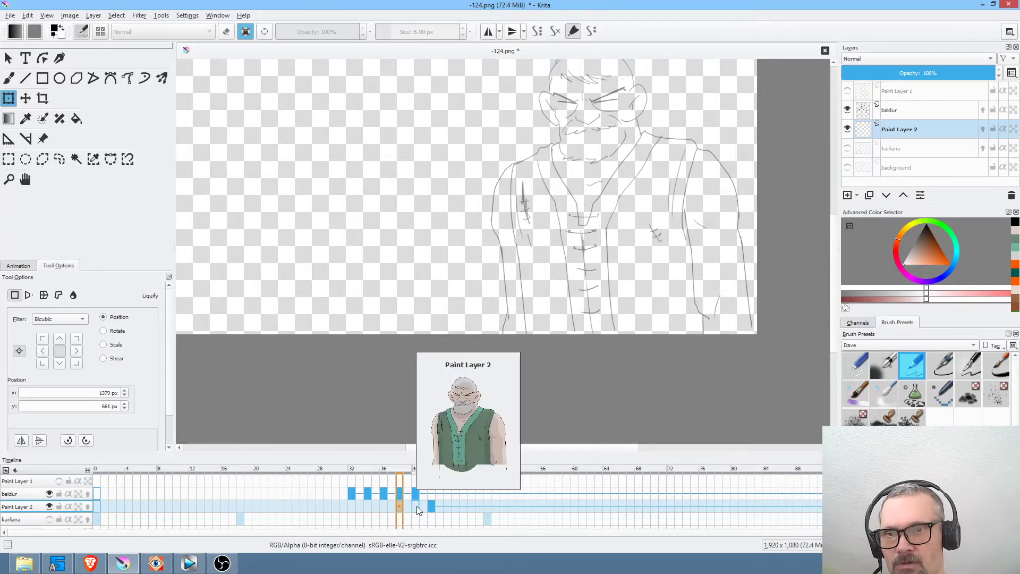
{"action": "left_click", "coordinate": [417, 506]}
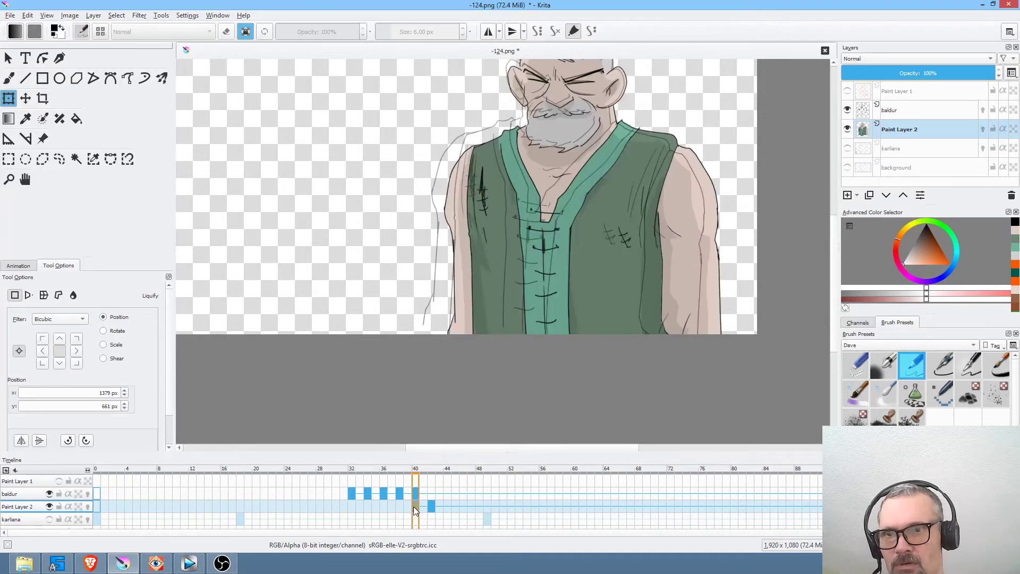
{"action": "left_click", "coordinate": [400, 508]}
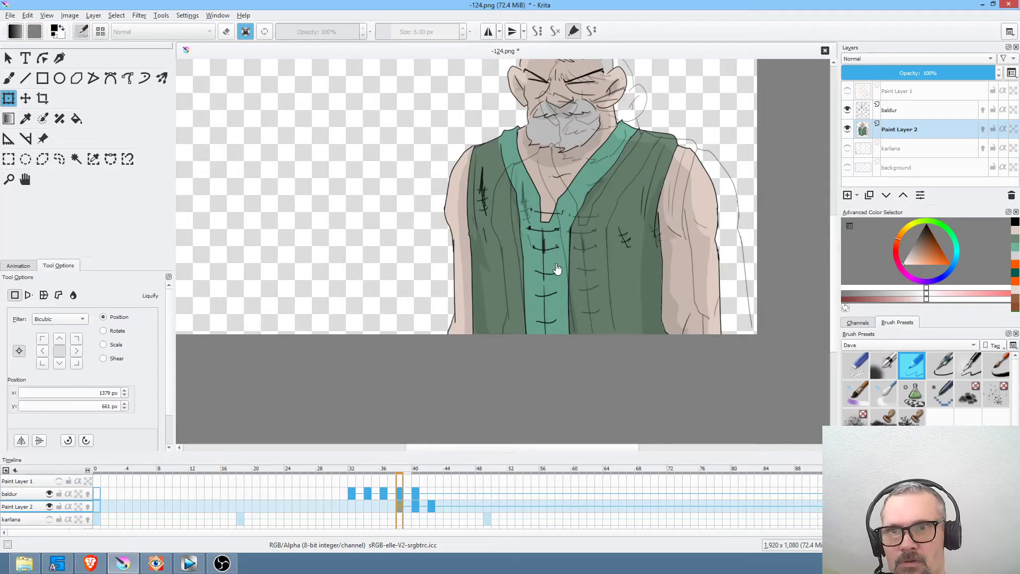
{"action": "left_click_drag", "start_coordinate": [590, 237], "coordinate": [536, 330]}
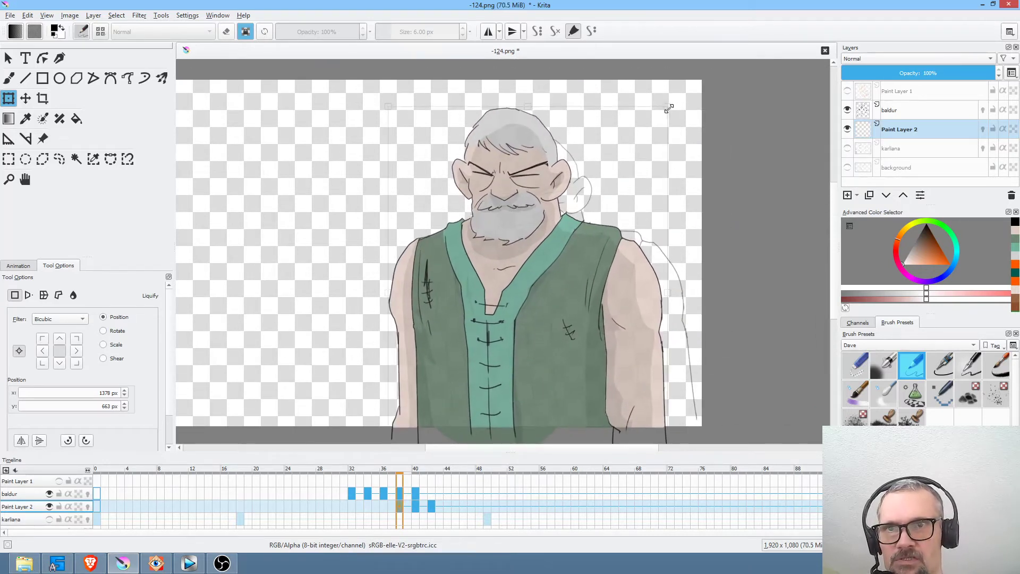
{"action": "left_click_drag", "start_coordinate": [553, 283], "coordinate": [589, 286]}
{"action": "left_click_drag", "start_coordinate": [734, 186], "coordinate": [728, 180]}
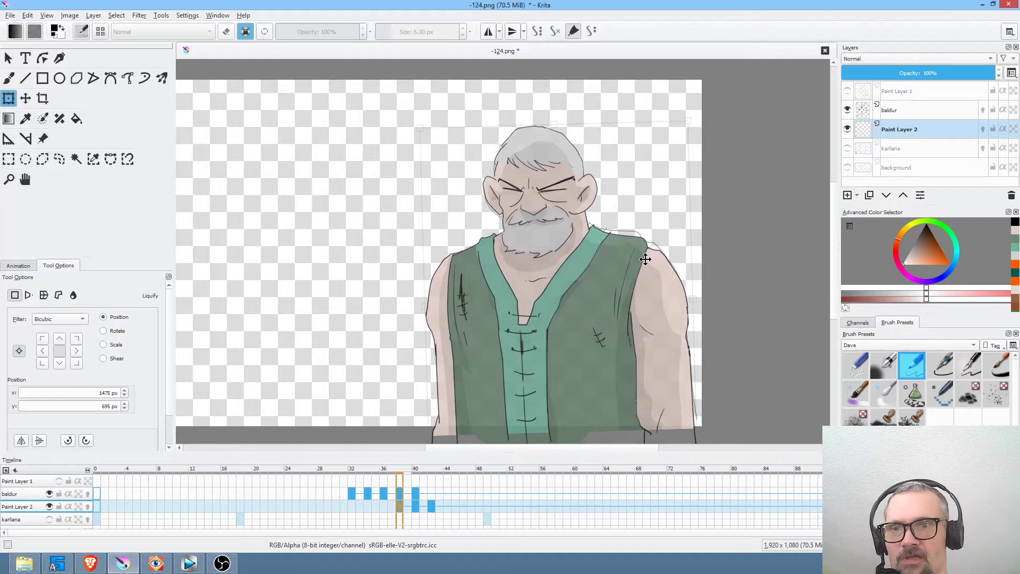
Copy the frame 38 keyframe to frame 36, and rotate and move the character onto the sketch at about x 1703, y 741 px.
{"action": "left_click", "coordinate": [383, 492]}
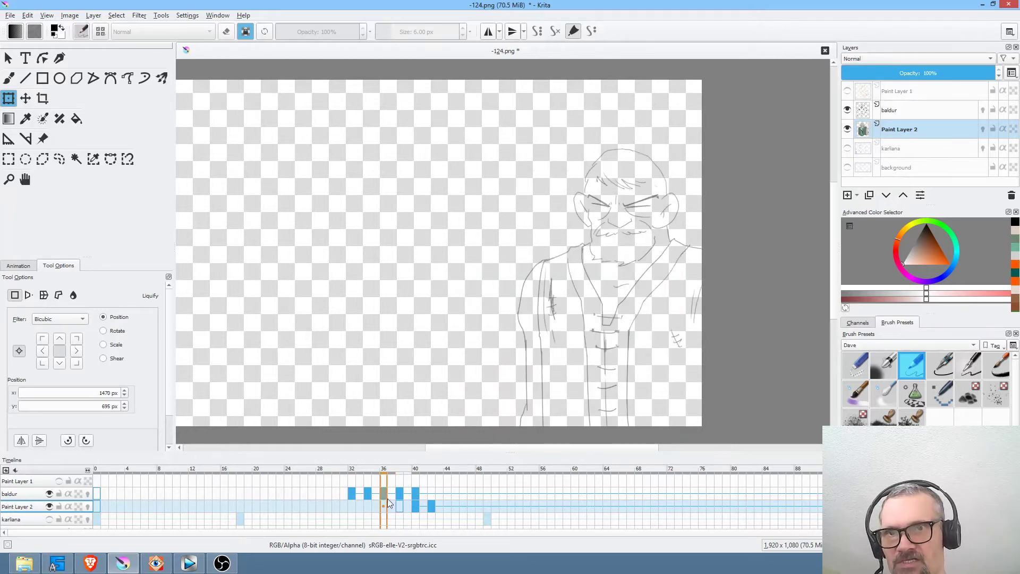
{"action": "left_click_drag", "start_coordinate": [400, 508], "coordinate": [381, 509]}
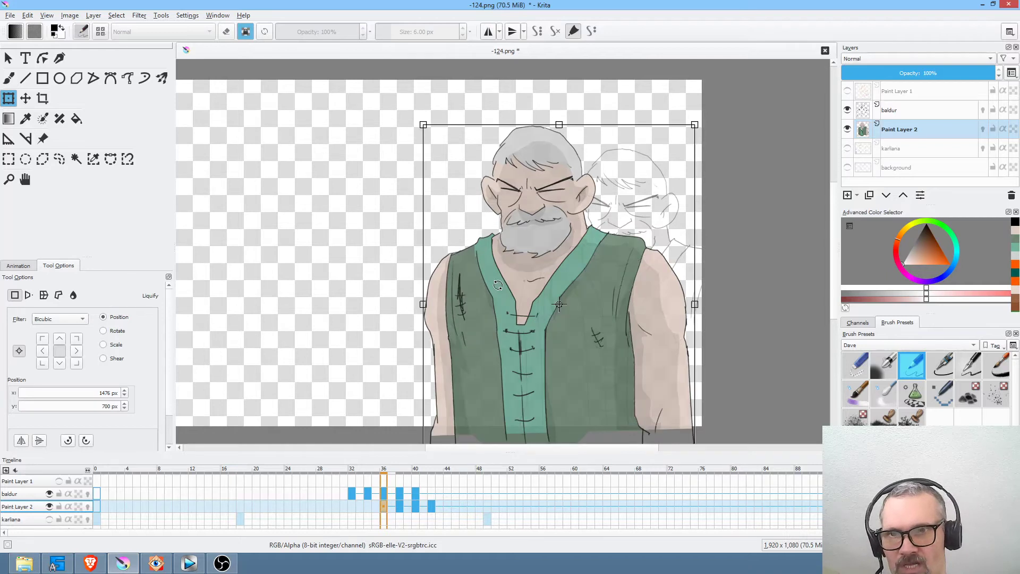
{"action": "left_click_drag", "start_coordinate": [743, 184], "coordinate": [744, 200]}
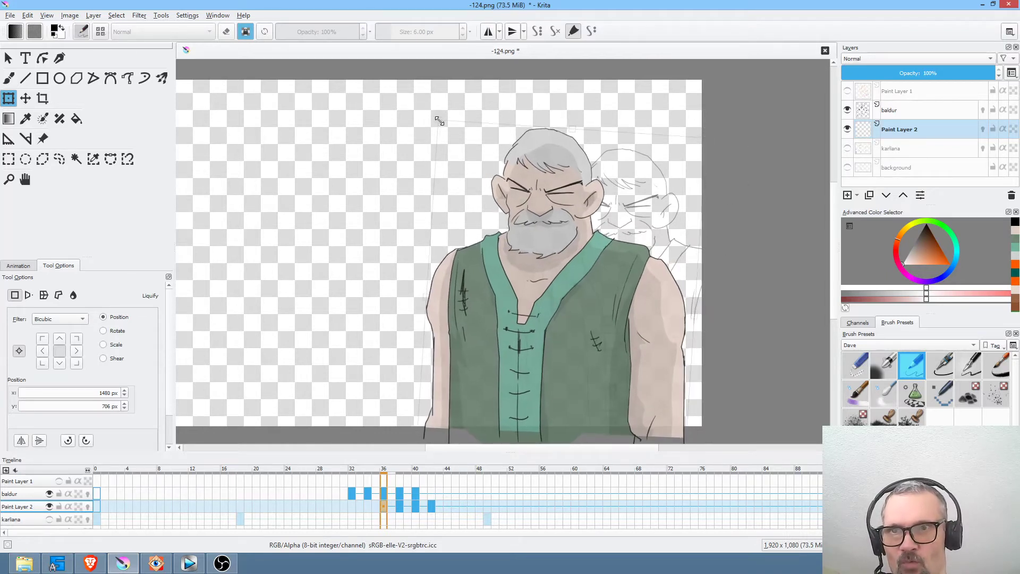
{"action": "mouse_move", "coordinate": [516, 292]}
{"action": "left_mouse_down"}
{"action": "mouse_move", "coordinate": [600, 301]}
{"action": "mouse_move", "coordinate": [592, 295]}
{"action": "left_mouse_up"}
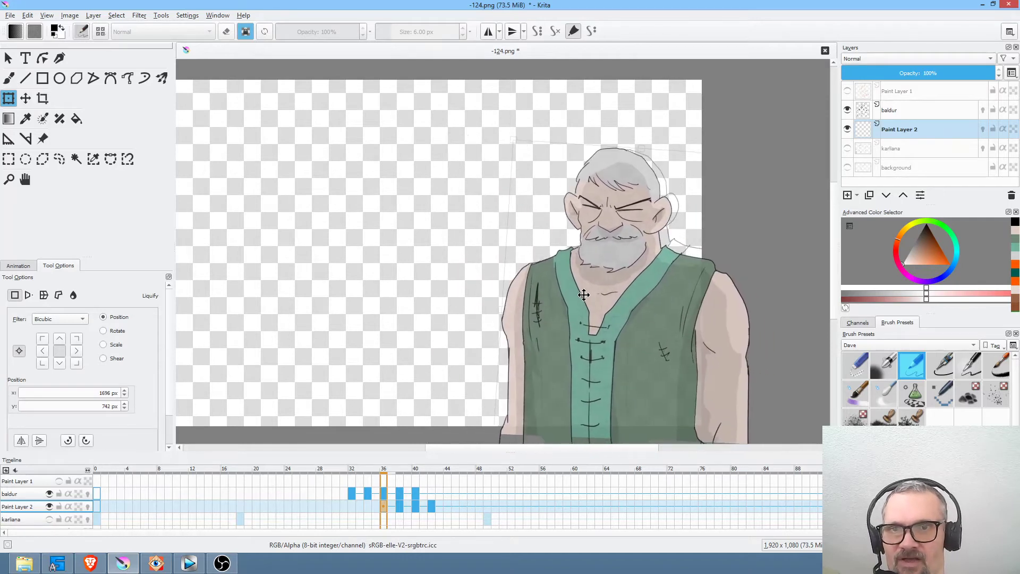
Copy the frame 36 keyframe to frame 34 and transform the character to match the sketch at about x 1863, y 775 px.
{"action": "left_click", "coordinate": [368, 508]}
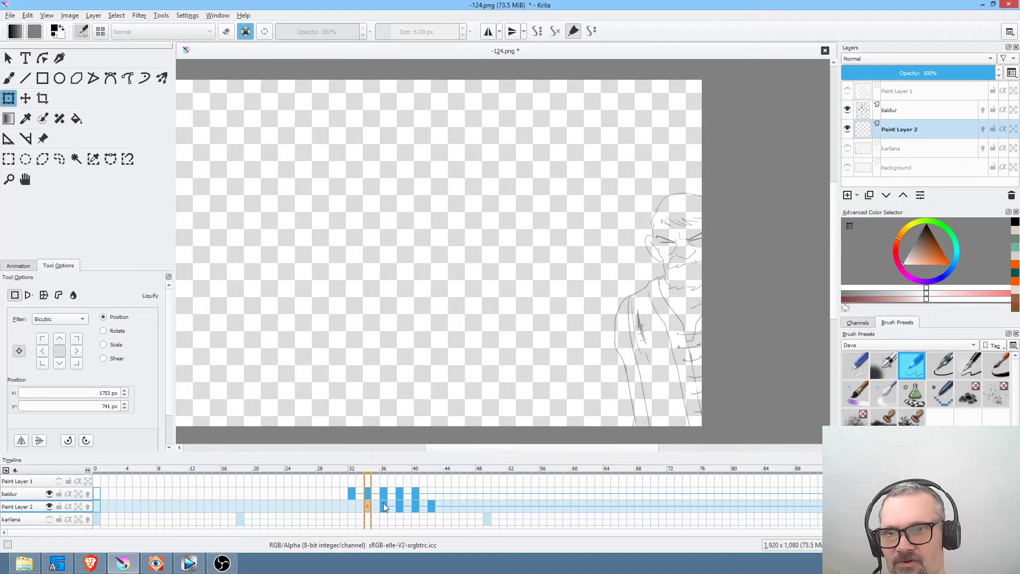
{"action": "left_click", "coordinate": [384, 503]}
{"action": "left_click", "coordinate": [367, 508]}
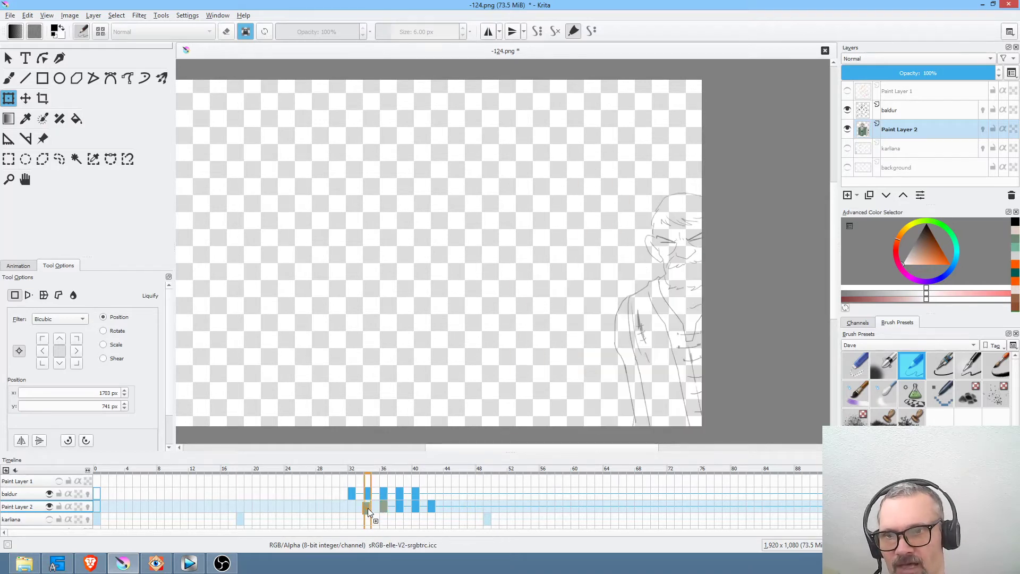
{"action": "left_click", "coordinate": [613, 315]}
{"action": "left_click_drag", "start_coordinate": [790, 203], "coordinate": [779, 184]}
{"action": "left_click_drag", "start_coordinate": [485, 163], "coordinate": [550, 188]}
Copy the frame 34 keyframe to frame 32, then shrink, rotate and shift the character to about x 1964, y 779 px.
{"action": "left_click", "coordinate": [354, 514]}
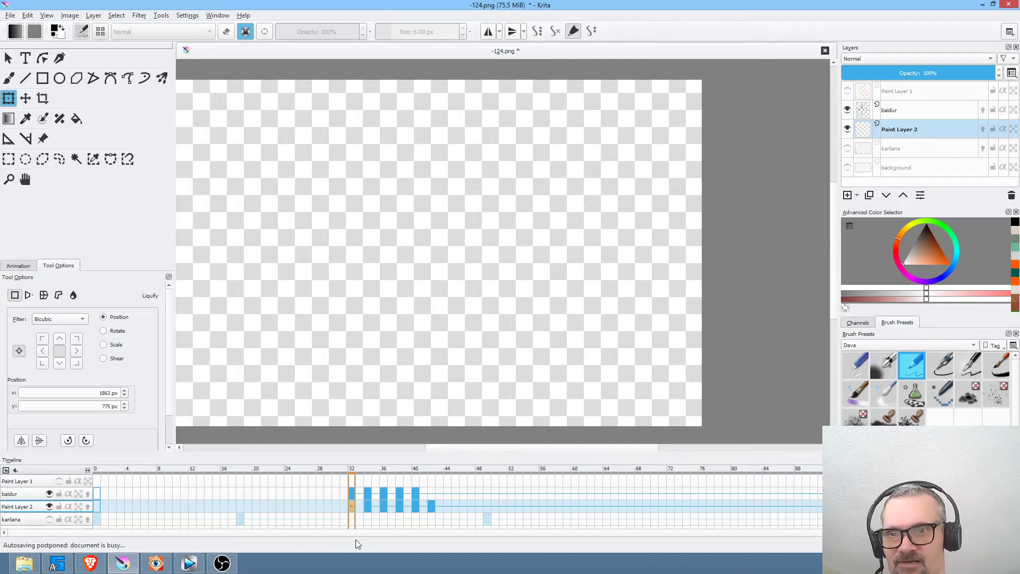
{"action": "left_click", "coordinate": [367, 508]}
{"action": "left_click_drag", "start_coordinate": [367, 510], "coordinate": [352, 509]}
{"action": "left_click", "coordinate": [622, 342]}
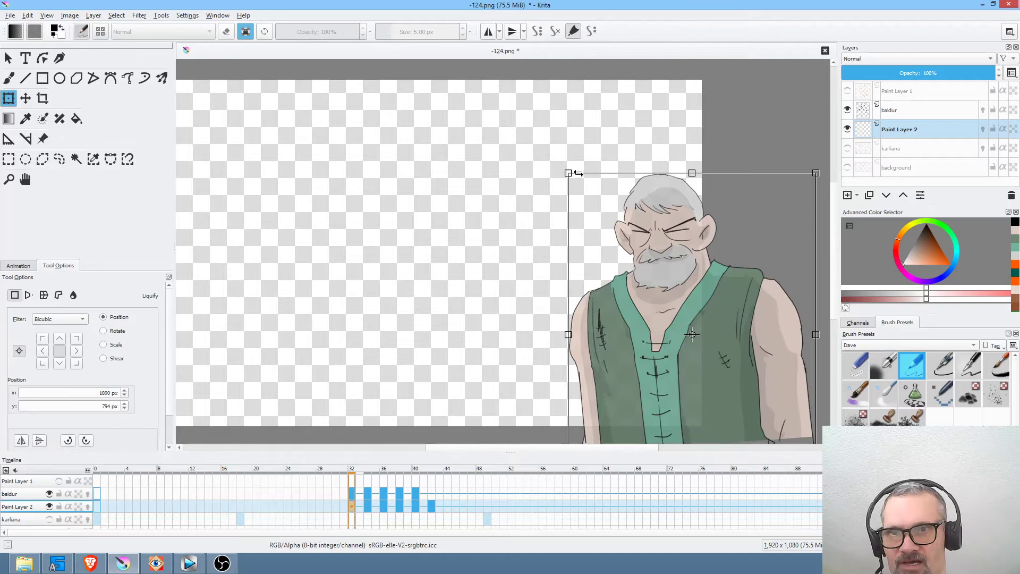
{"action": "left_click_drag", "start_coordinate": [569, 173], "coordinate": [577, 181]}
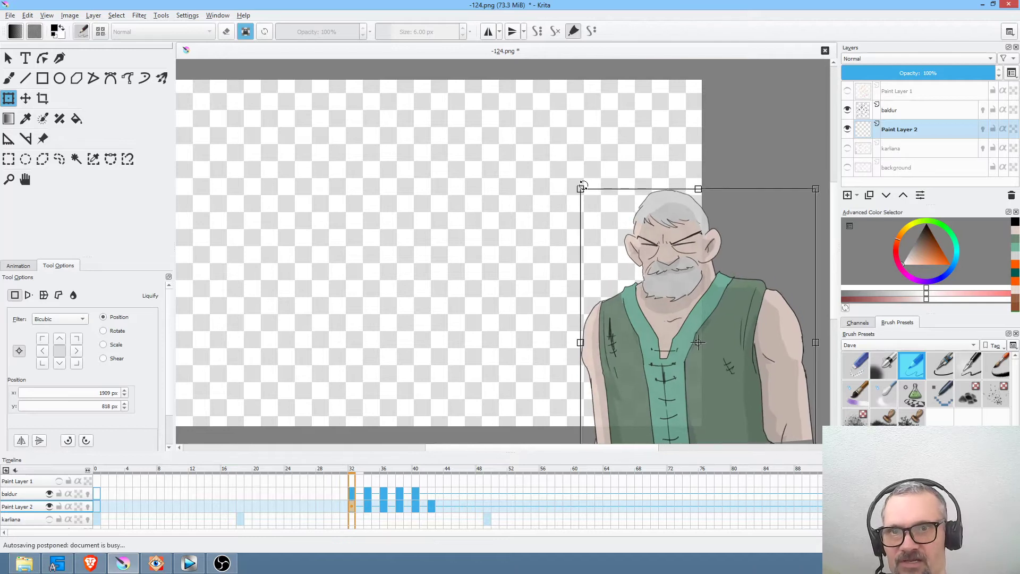
{"action": "left_click_drag", "start_coordinate": [737, 156], "coordinate": [749, 159]}
{"action": "left_click_drag", "start_coordinate": [694, 277], "coordinate": [712, 267]}
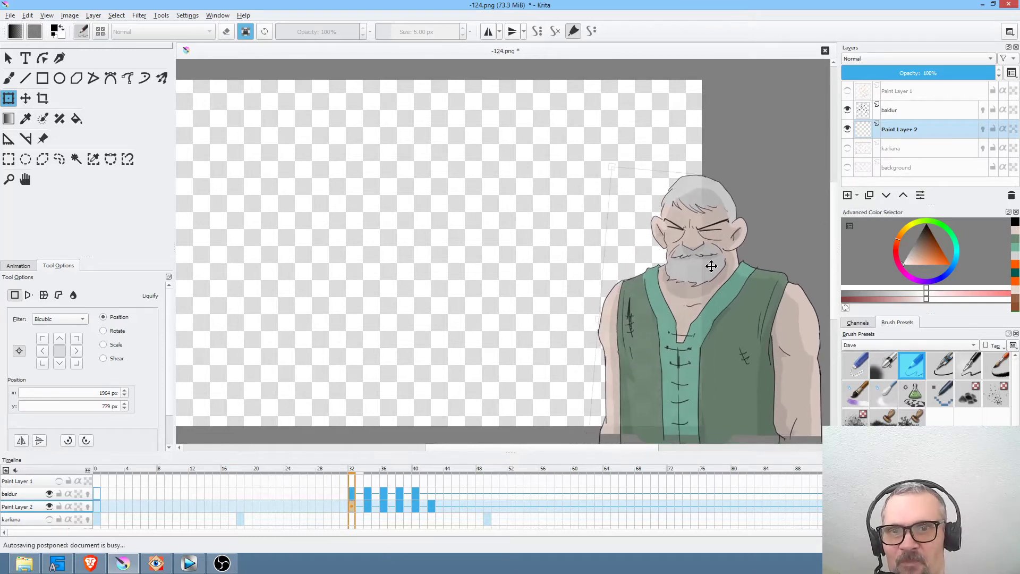
Copy the frame 32 keyframe to frame 30 and move the character mostly past the canvas's right edge, at about x 2104, y 767 px.
{"action": "left_click", "coordinate": [336, 506]}
{"action": "left_click", "coordinate": [350, 506]}
{"action": "left_click_drag", "start_coordinate": [351, 505], "coordinate": [334, 507]}
{"action": "left_click", "coordinate": [670, 275]}
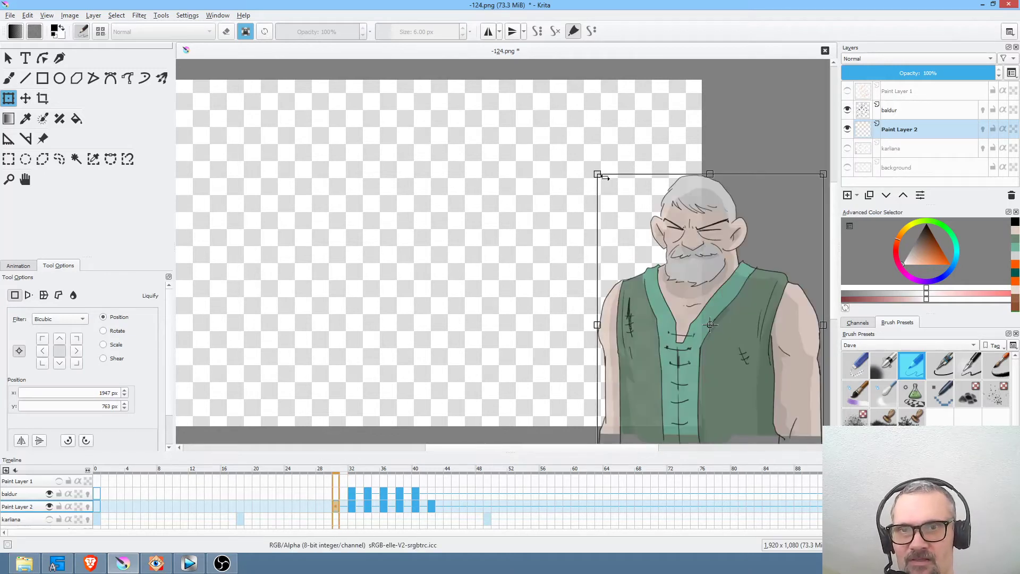
{"action": "left_click_drag", "start_coordinate": [770, 325], "coordinate": [810, 318]}
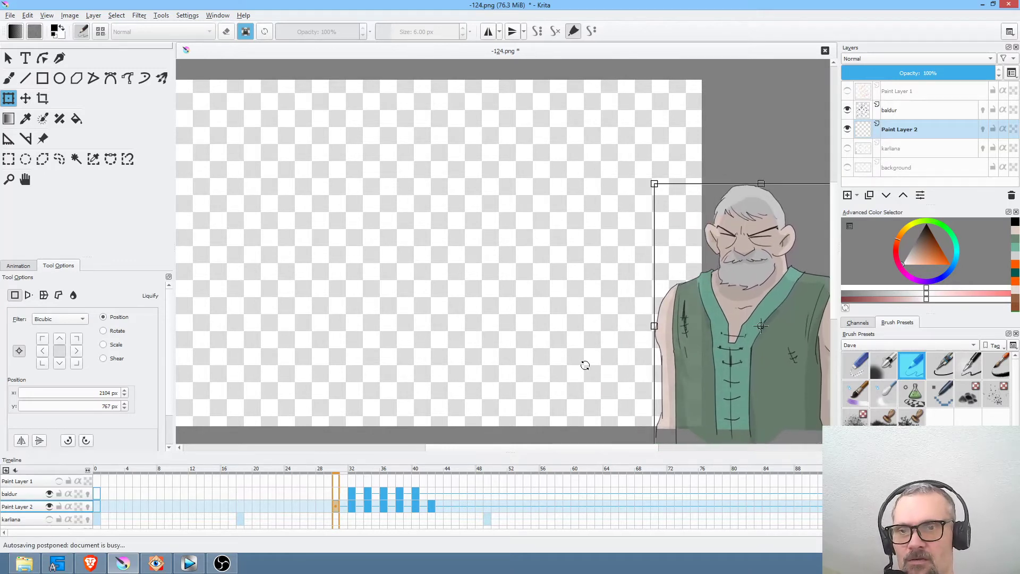
Delete the baldur sketch layer.
{"action": "left_click", "coordinate": [918, 113]}
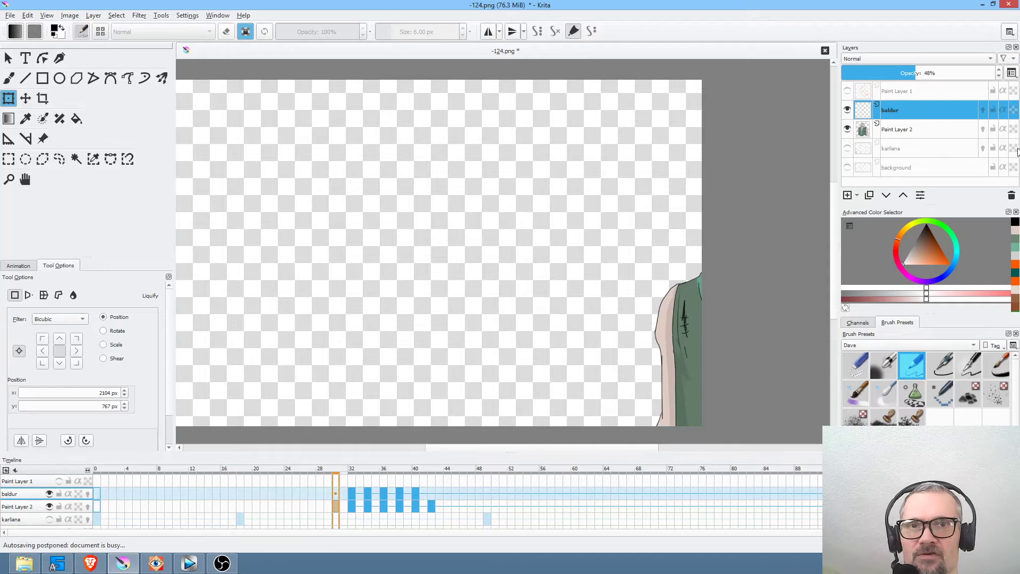
{"action": "left_click", "coordinate": [1012, 196]}
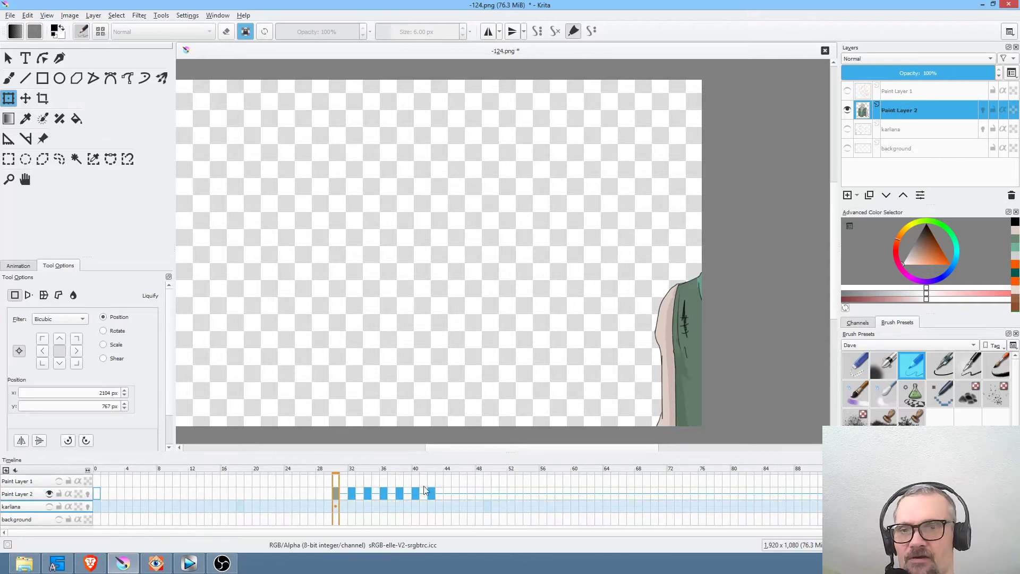
Play the animation from frame 20 to review the coloured character's entrance.
{"action": "left_click", "coordinate": [255, 499]}
{"action": "scroll", "coordinate": [435, 387], "scroll_direction": "down", "scroll_amount": 3}
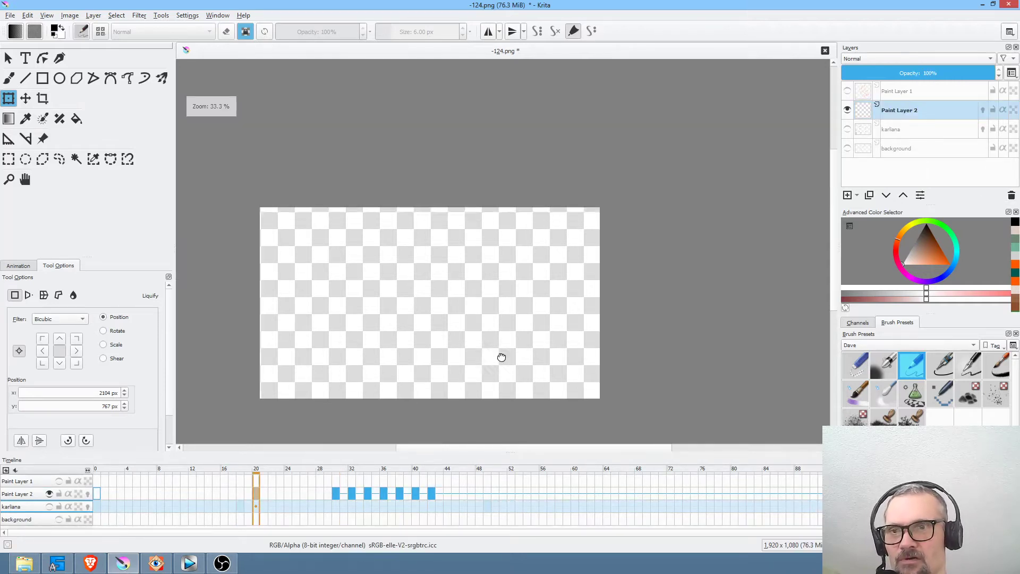
{"action": "scroll", "coordinate": [575, 340], "scroll_direction": "up", "scroll_amount": 1}
{"action": "scroll", "coordinate": [575, 340], "scroll_direction": "up", "scroll_amount": 1}
{"action": "key", "text": "space"}
{"action": "scroll", "coordinate": [569, 353], "scroll_direction": "down", "scroll_amount": 1}
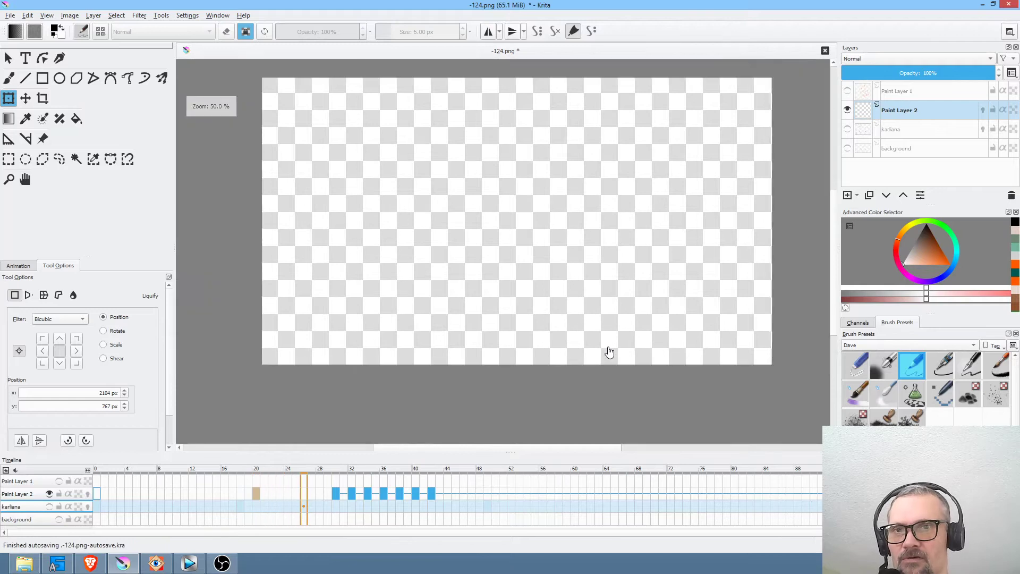
{"action": "left_click_drag", "start_coordinate": [608, 350], "coordinate": [567, 377]}
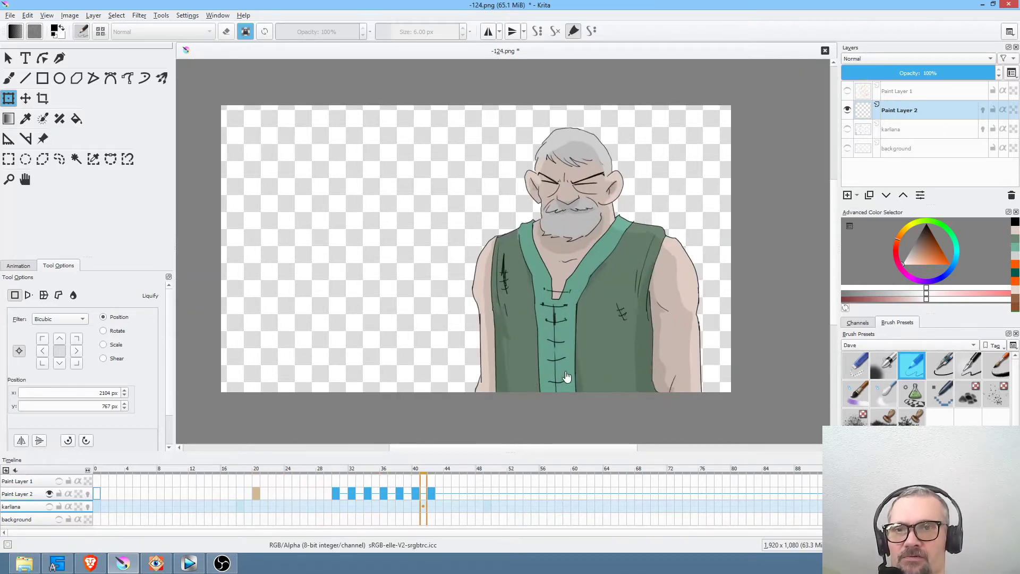
{"action": "key", "text": "space"}
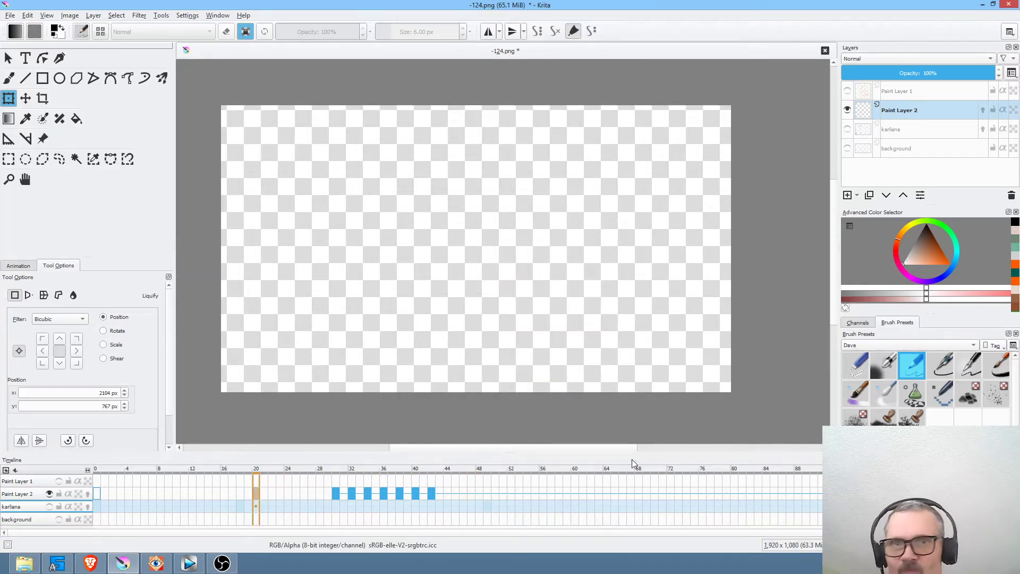
Rename Paint Layer 2 as baldur.
{"action": "double_click", "coordinate": [914, 110]}
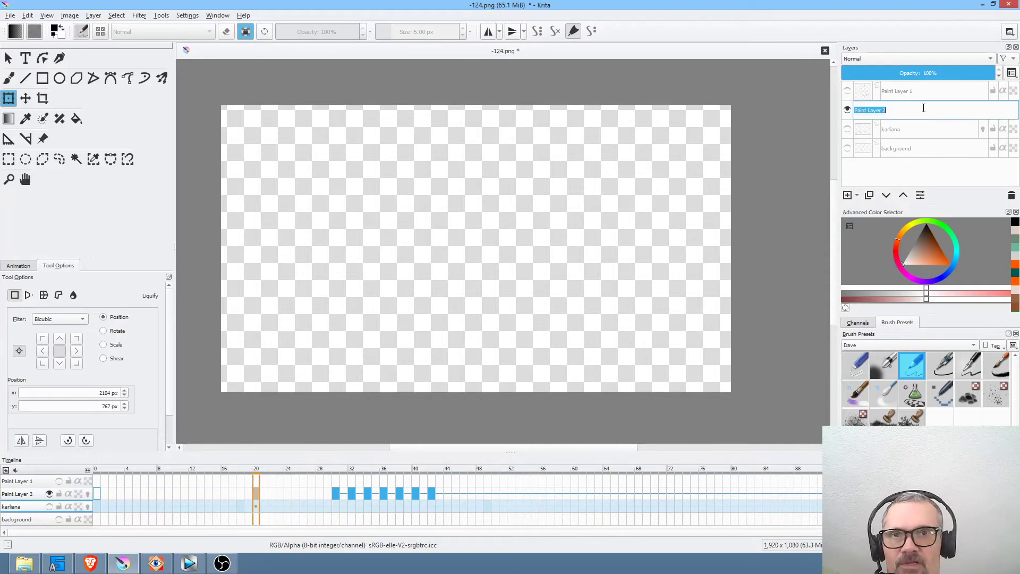
{"action": "type", "text": "bald"}
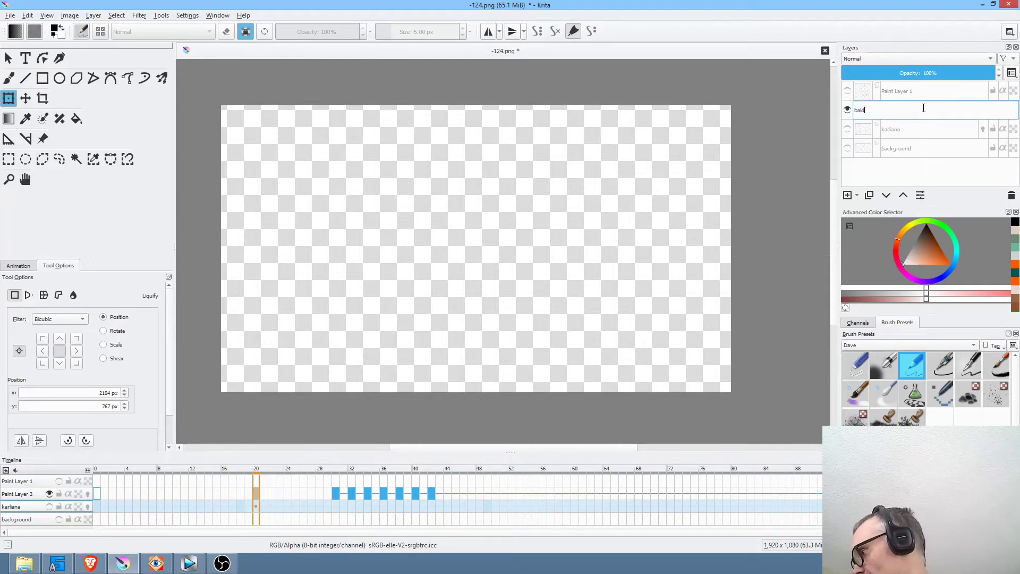
{"action": "type", "text": "ur"}
{"action": "key", "text": "Return"}
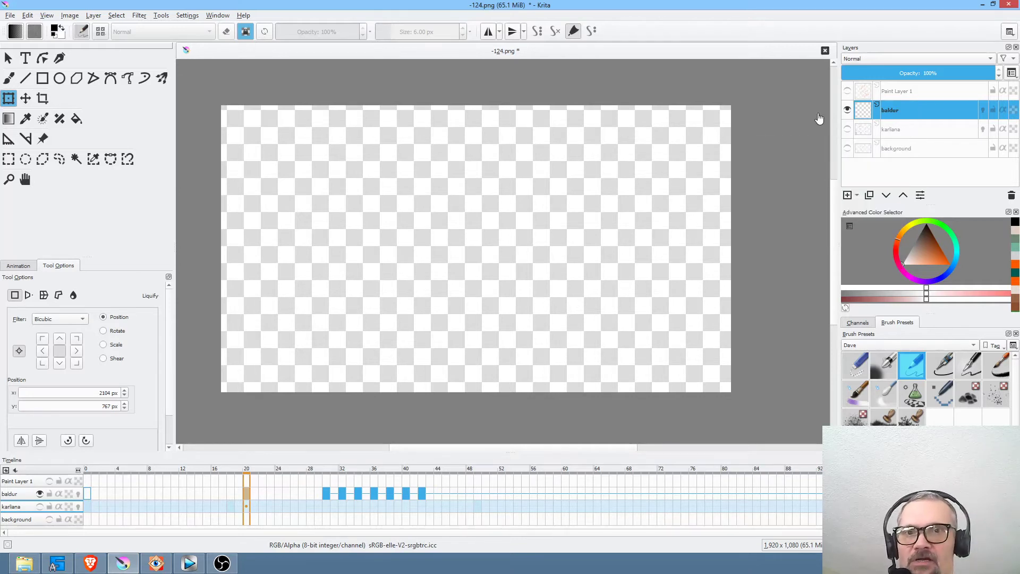
Hide the baldur layer, show and select the karliana layer, and go to its keyframe at frame 0.
{"action": "left_click", "coordinate": [848, 109]}
{"action": "left_click", "coordinate": [847, 129]}
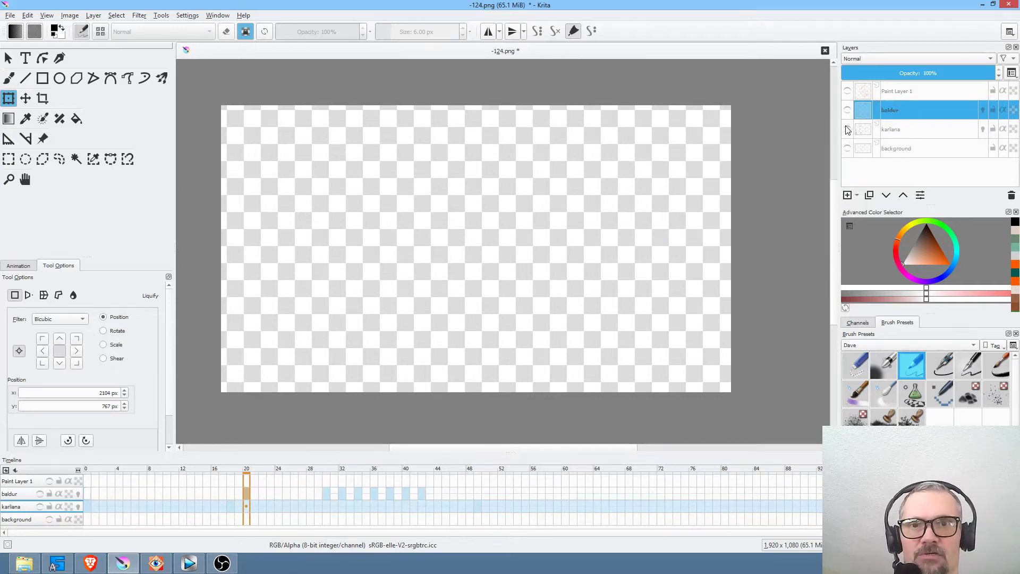
{"action": "left_click", "coordinate": [927, 136]}
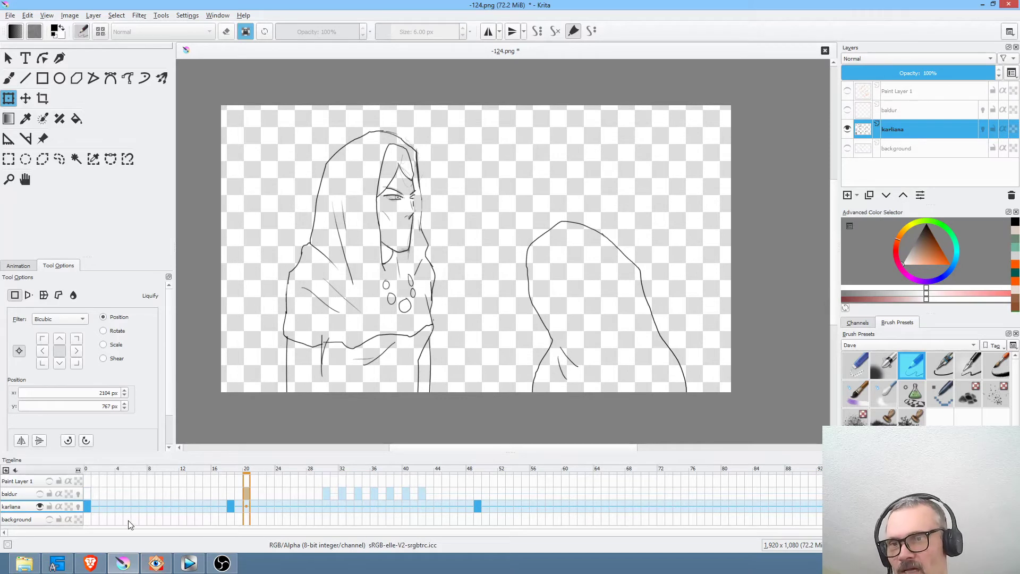
{"action": "left_click", "coordinate": [237, 501]}
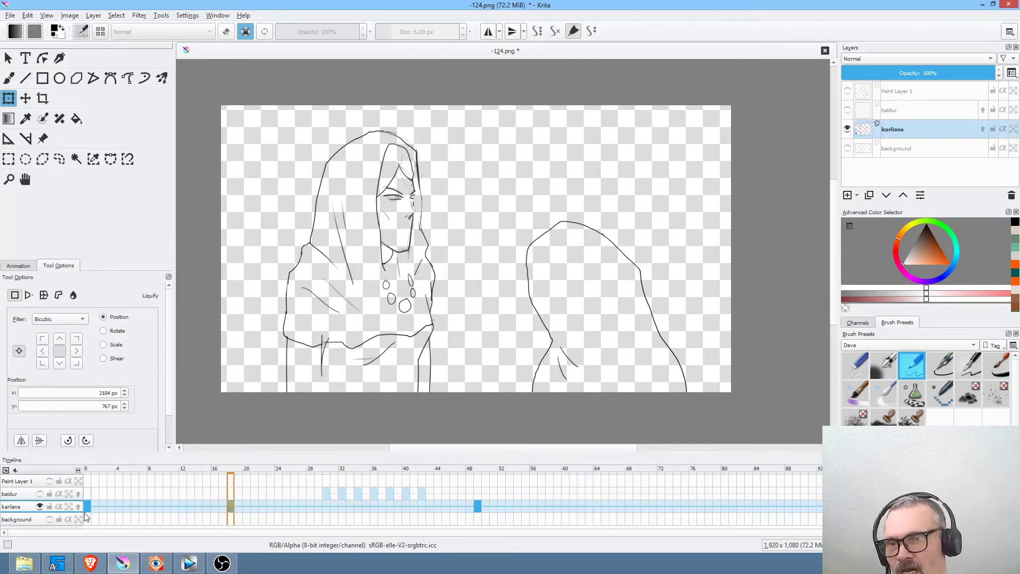
{"action": "left_click", "coordinate": [87, 511]}
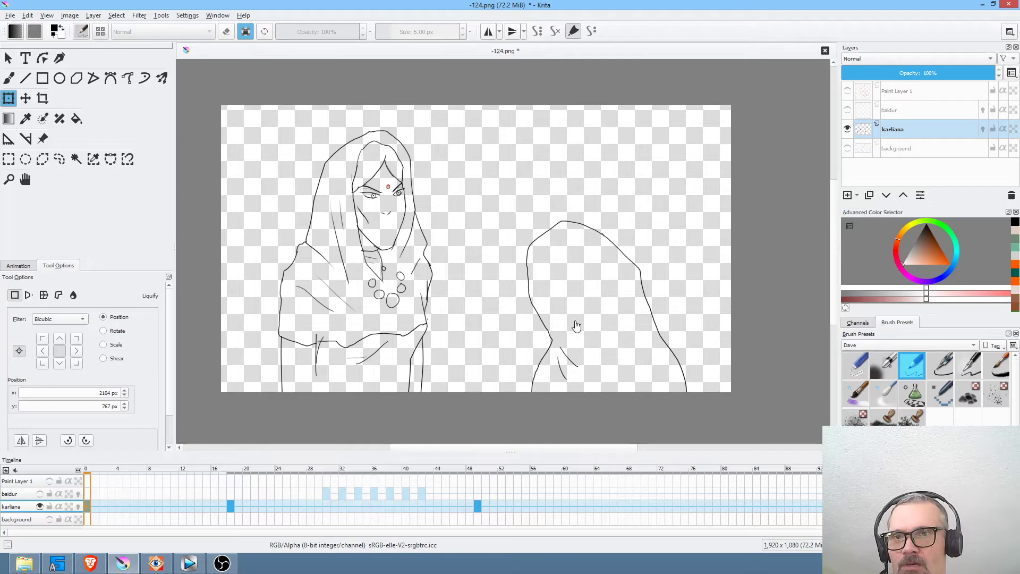
Fill the back-view hooded figure with pale sea green using the Behind blending mode.
{"action": "key", "text": "b"}
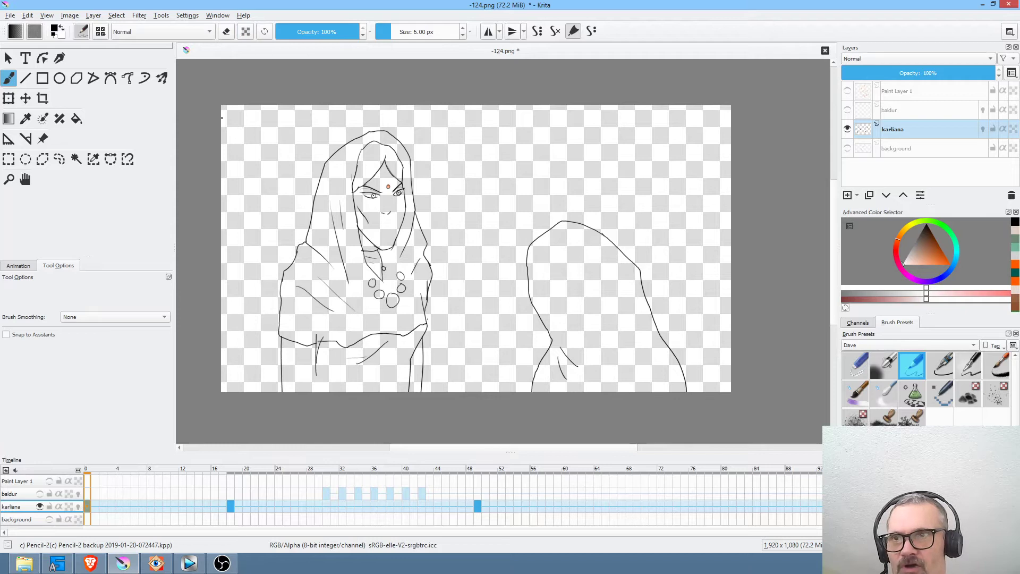
{"action": "left_click", "coordinate": [151, 32]}
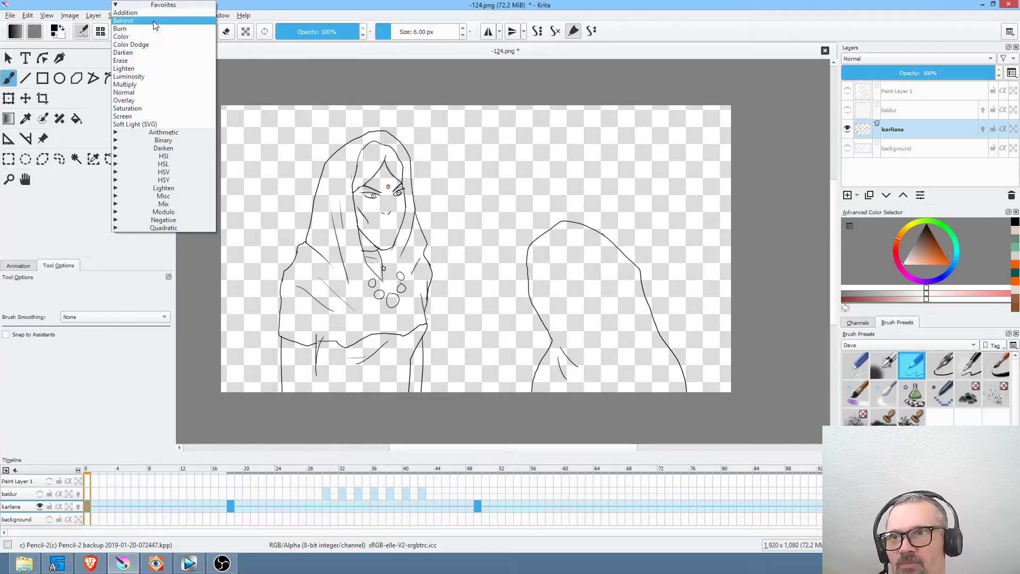
{"action": "left_click", "coordinate": [154, 22]}
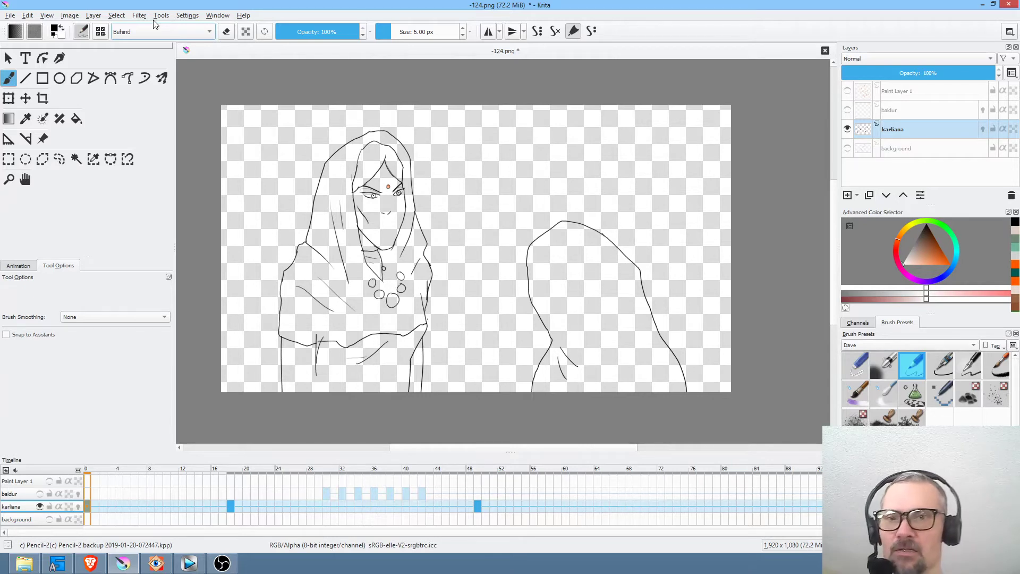
{"action": "left_click_drag", "start_coordinate": [948, 228], "coordinate": [920, 250]}
{"action": "left_click", "coordinate": [925, 245]}
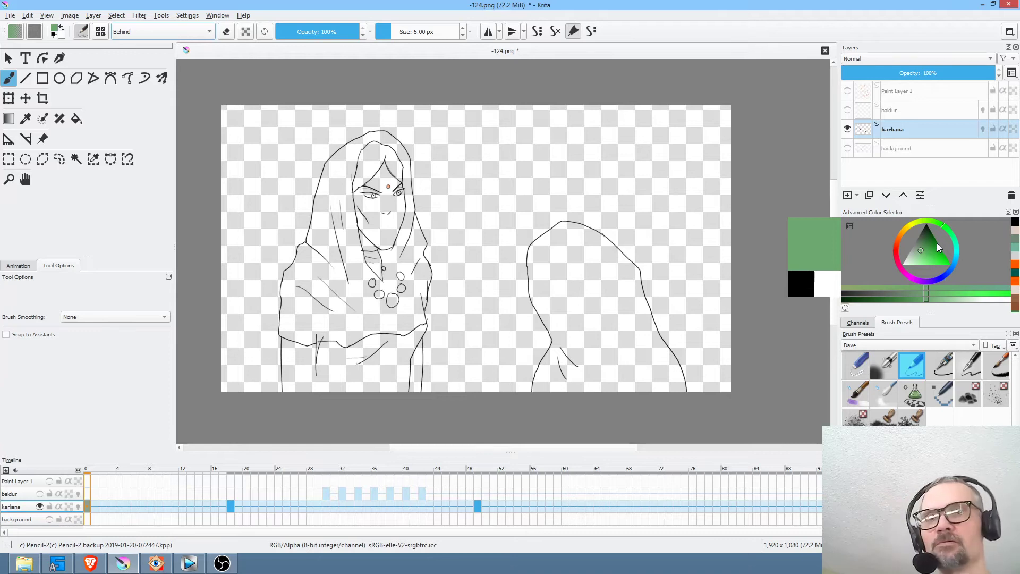
{"action": "left_click", "coordinate": [949, 231]}
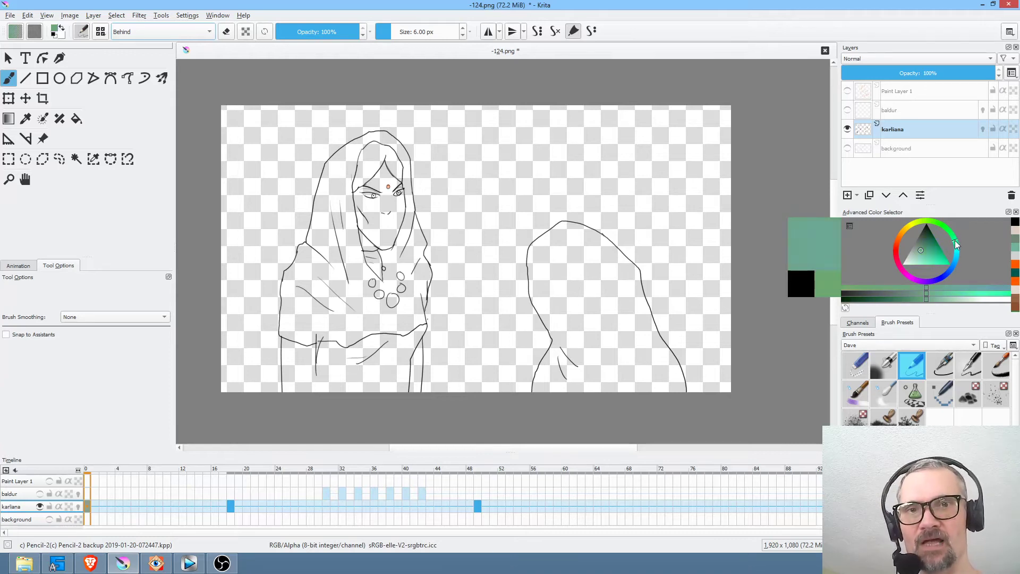
{"action": "left_click_drag", "start_coordinate": [920, 250], "coordinate": [918, 256]}
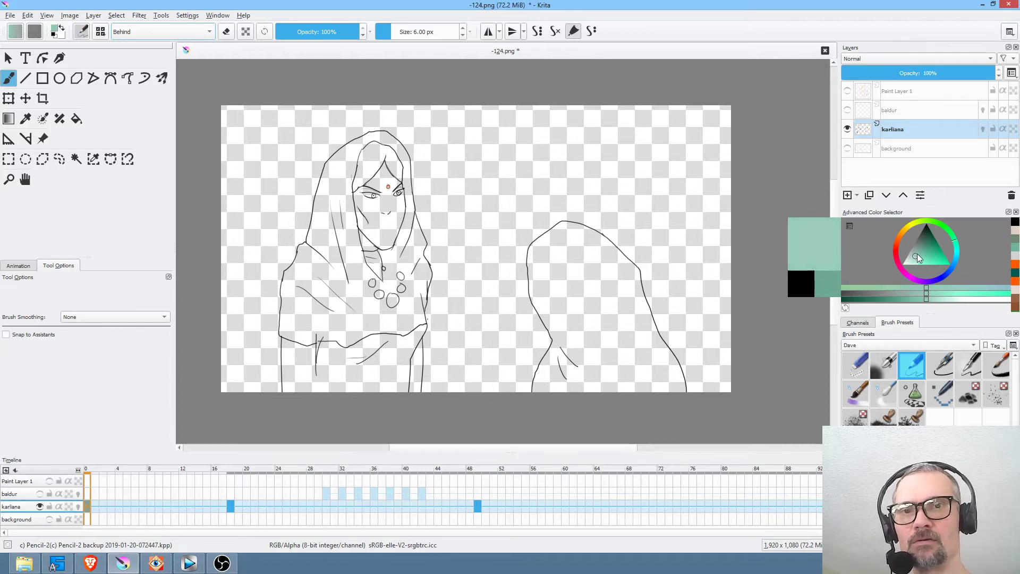
{"action": "key", "text": "f"}
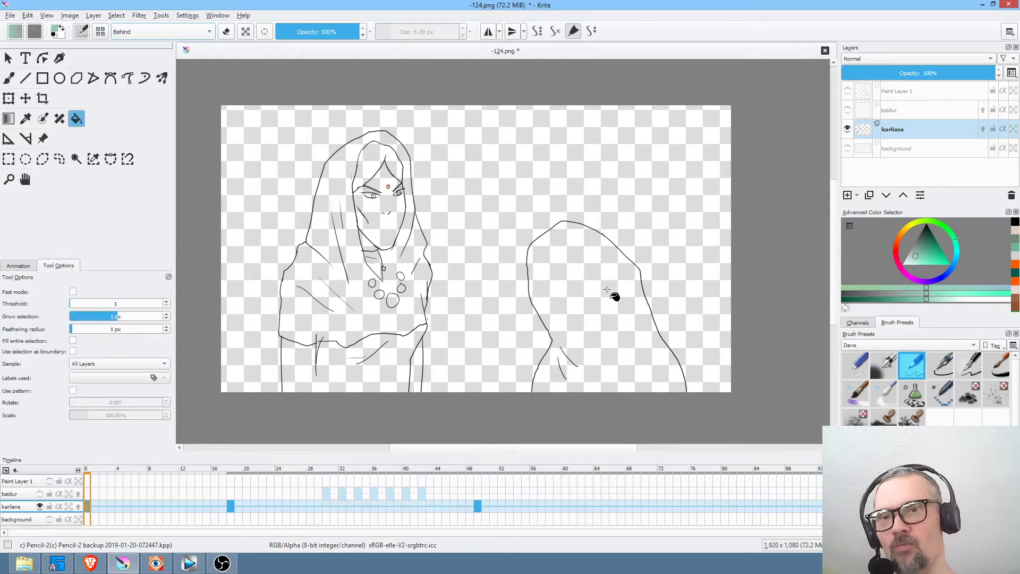
{"action": "left_click", "coordinate": [608, 309]}
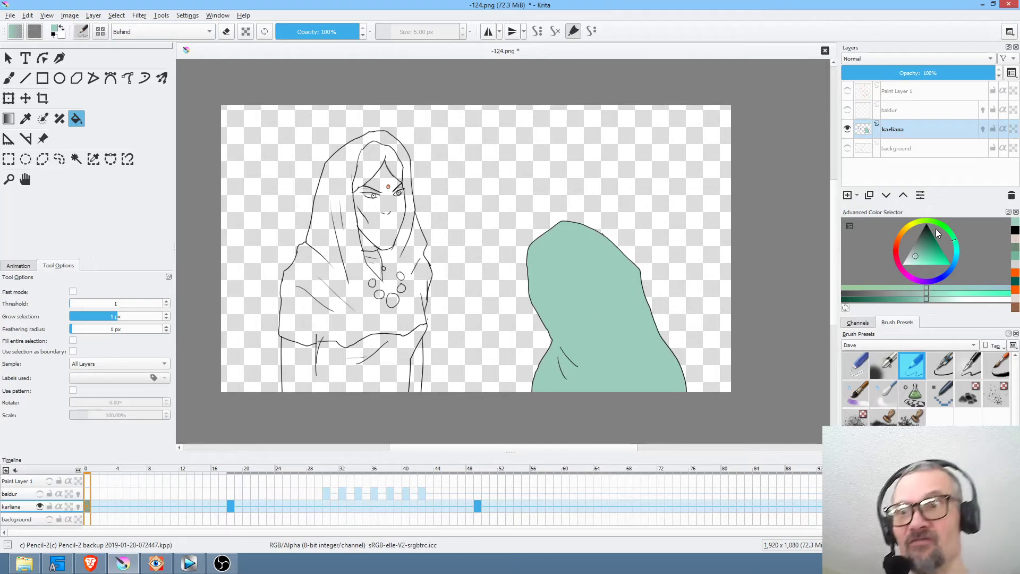
Set up shadow painting with black, the Normal blending mode and 10% opacity.
{"action": "left_click_drag", "start_coordinate": [925, 254], "coordinate": [928, 192]}
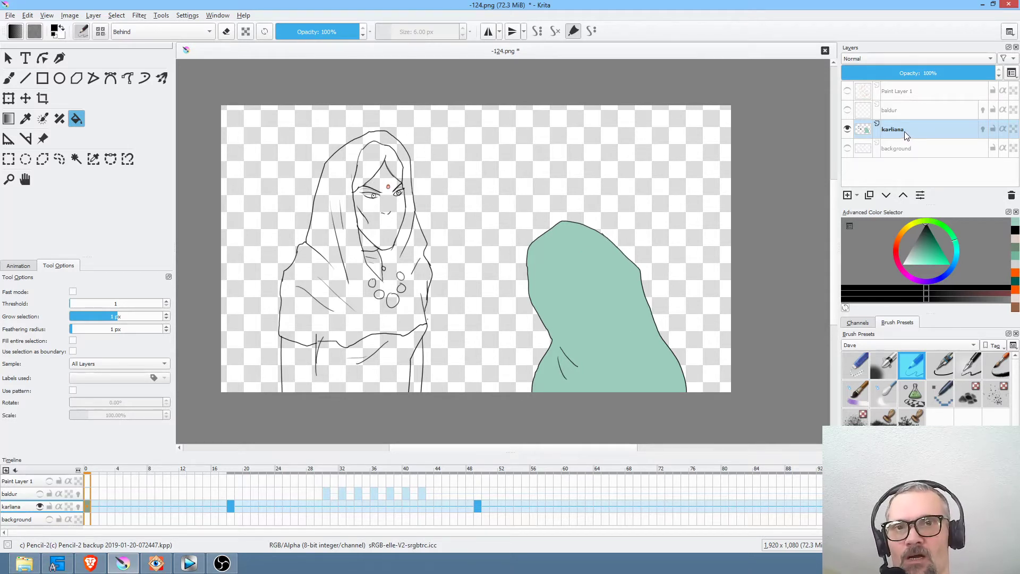
{"action": "left_click", "coordinate": [246, 32]}
{"action": "left_click", "coordinate": [176, 31]}
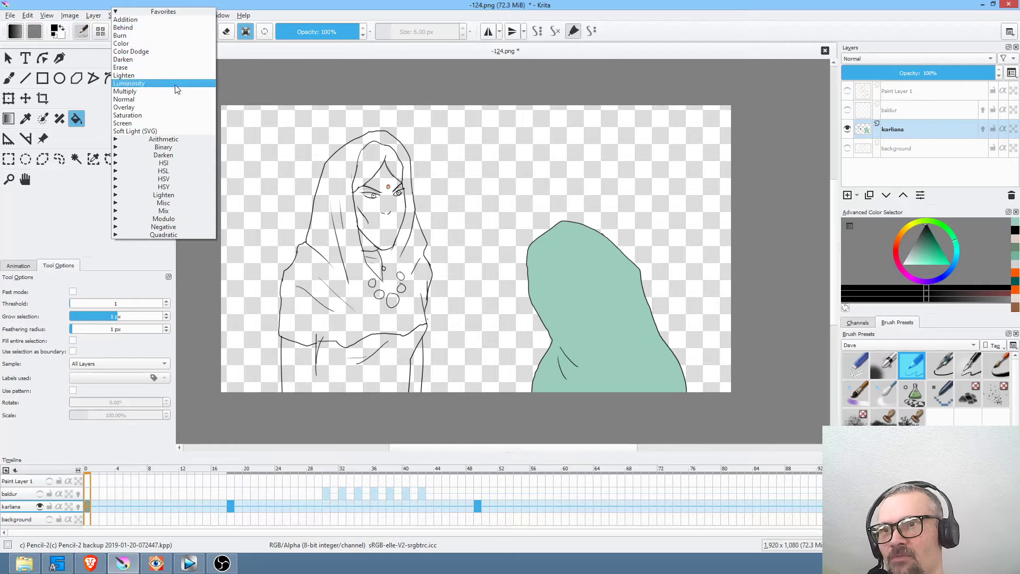
{"action": "left_click", "coordinate": [178, 99]}
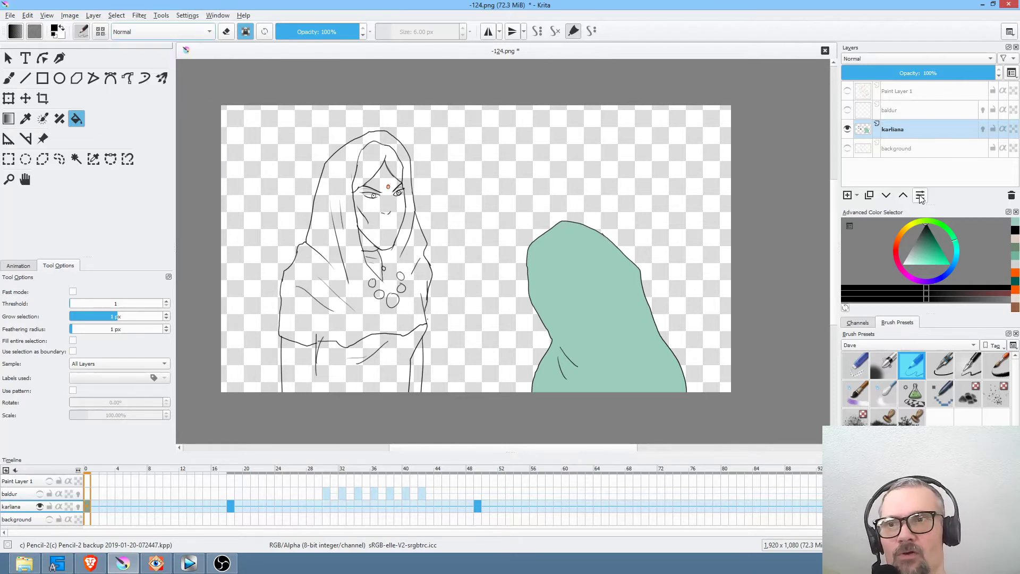
{"action": "left_click", "coordinate": [343, 32]}
{"action": "mouse_move", "coordinate": [343, 33]}
{"action": "left_mouse_down"}
{"action": "mouse_move", "coordinate": [270, 61]}
{"action": "mouse_move", "coordinate": [285, 60]}
{"action": "left_mouse_up"}
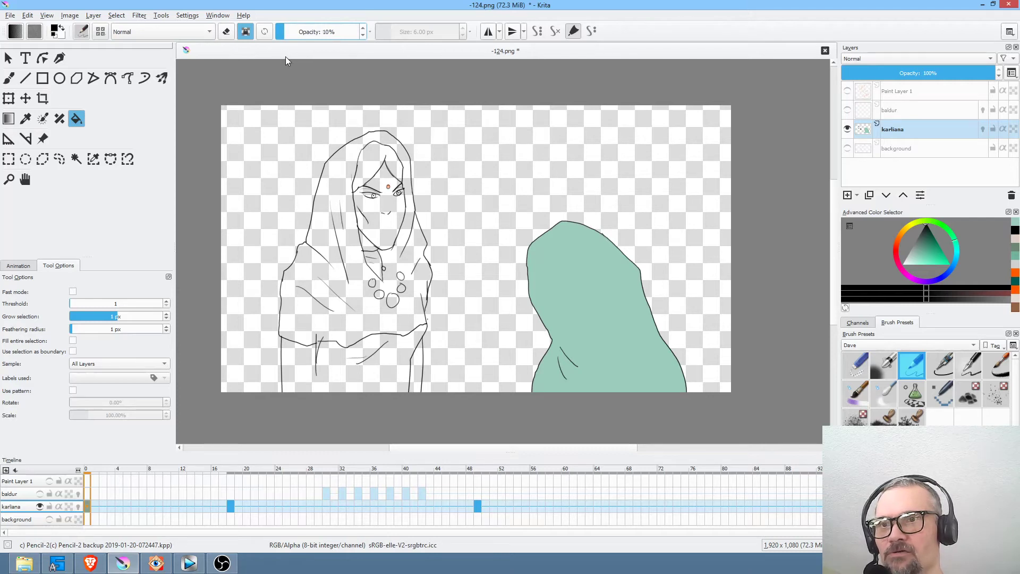
Shade the green cloak with two filled freehand path shapes, one over its main body and one along its front edge and lower folds.
{"action": "left_click", "coordinate": [132, 77]}
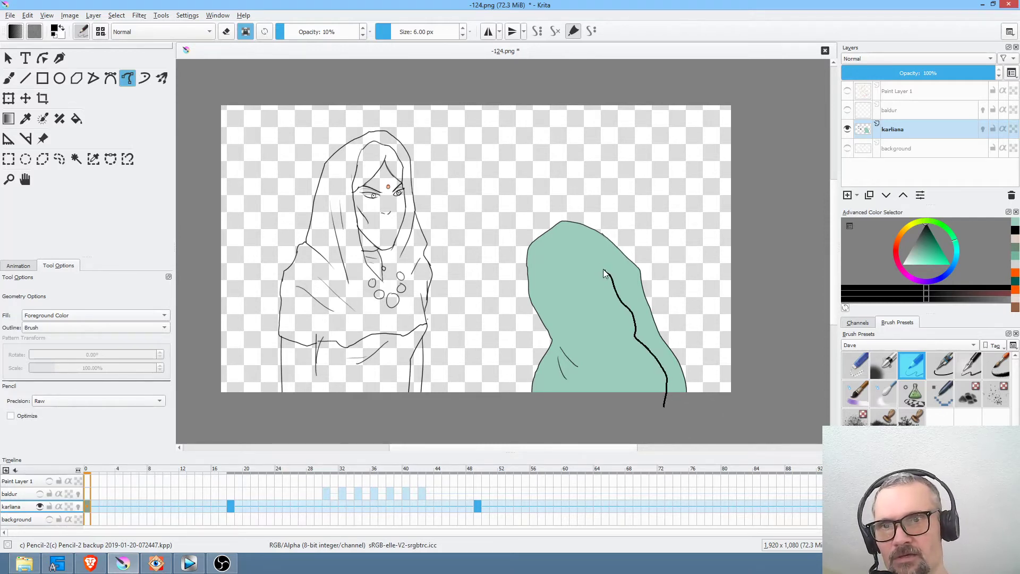
{"action": "left_click_drag", "start_coordinate": [551, 235], "coordinate": [468, 385]}
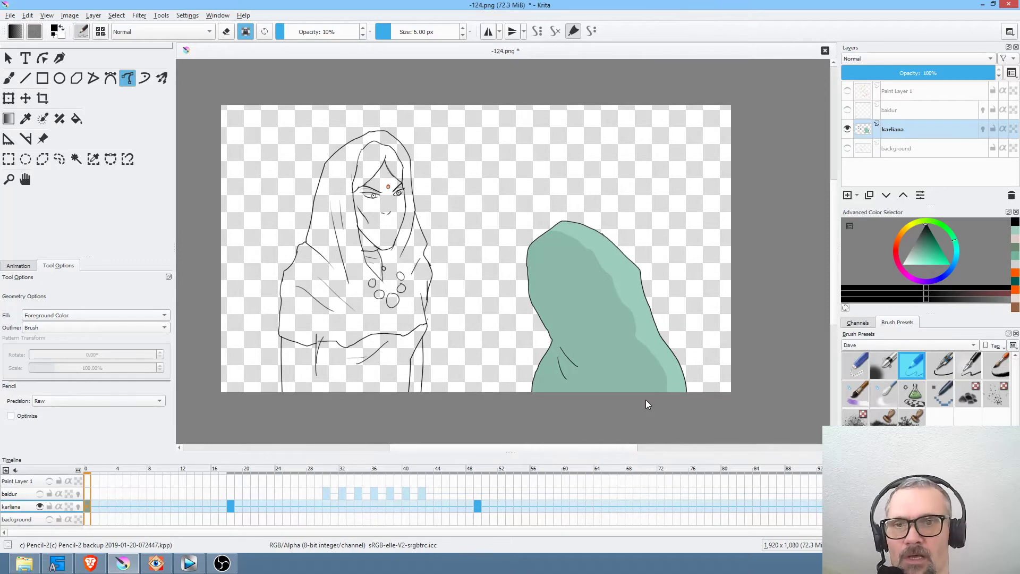
{"action": "left_click_drag", "start_coordinate": [553, 223], "coordinate": [542, 273]}
{"action": "left_click_drag", "start_coordinate": [593, 353], "coordinate": [599, 376]}
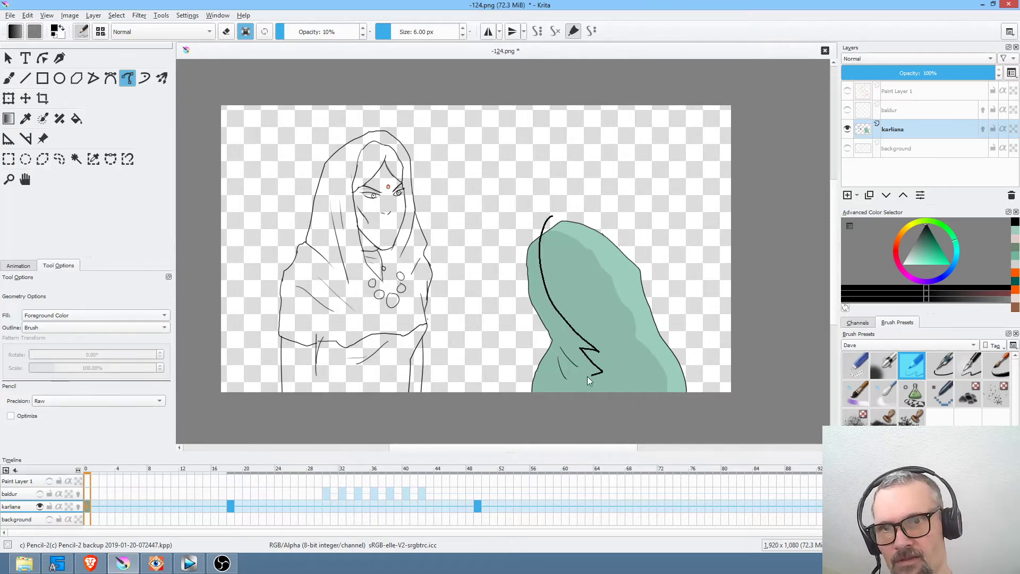
{"action": "left_click_drag", "start_coordinate": [534, 413], "coordinate": [533, 414]}
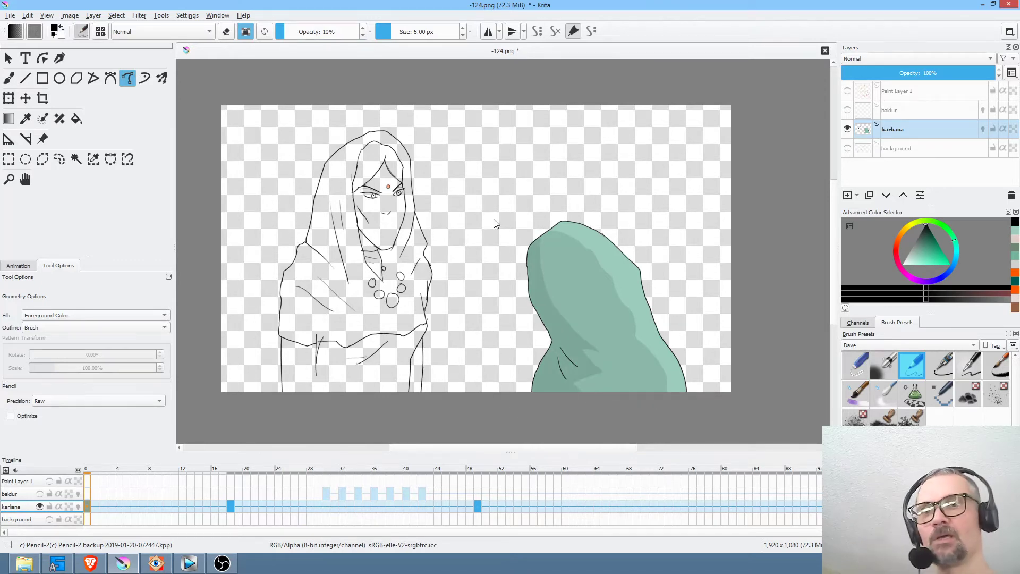
Cut the green hooded figure out with an outline selection, paste it onto its own layer and rename that layer TIA.
{"action": "key", "text": "l"}
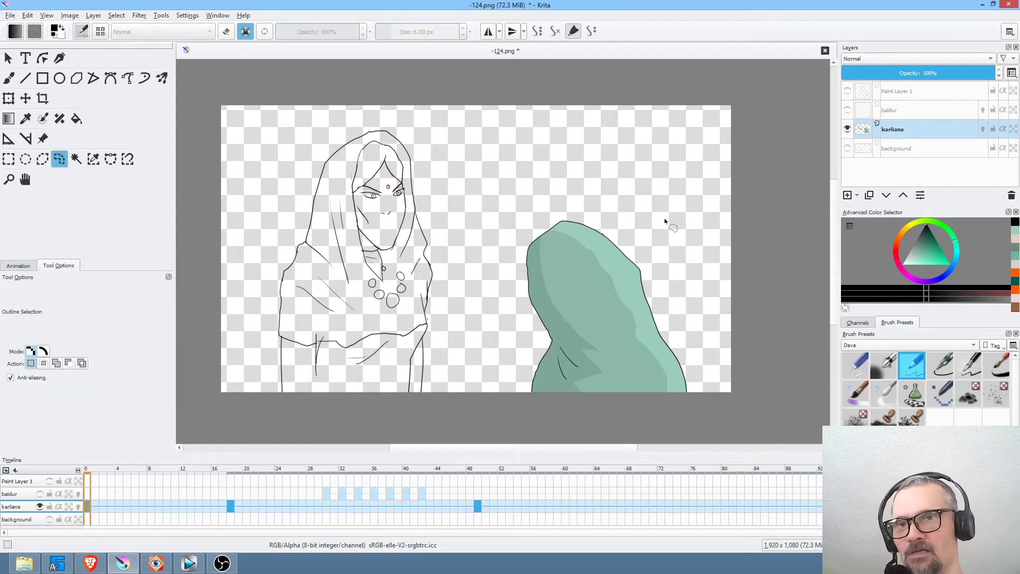
{"action": "mouse_move", "coordinate": [674, 207]}
{"action": "left_mouse_down"}
{"action": "mouse_move", "coordinate": [601, 177]}
{"action": "mouse_move", "coordinate": [492, 242]}
{"action": "left_mouse_up"}
{"action": "mouse_move", "coordinate": [551, 416]}
{"action": "left_mouse_down"}
{"action": "mouse_move", "coordinate": [728, 319]}
{"action": "mouse_move", "coordinate": [695, 237]}
{"action": "left_mouse_up"}
{"action": "key", "text": "ctrl+x"}
{"action": "key", "text": "ctrl+v"}
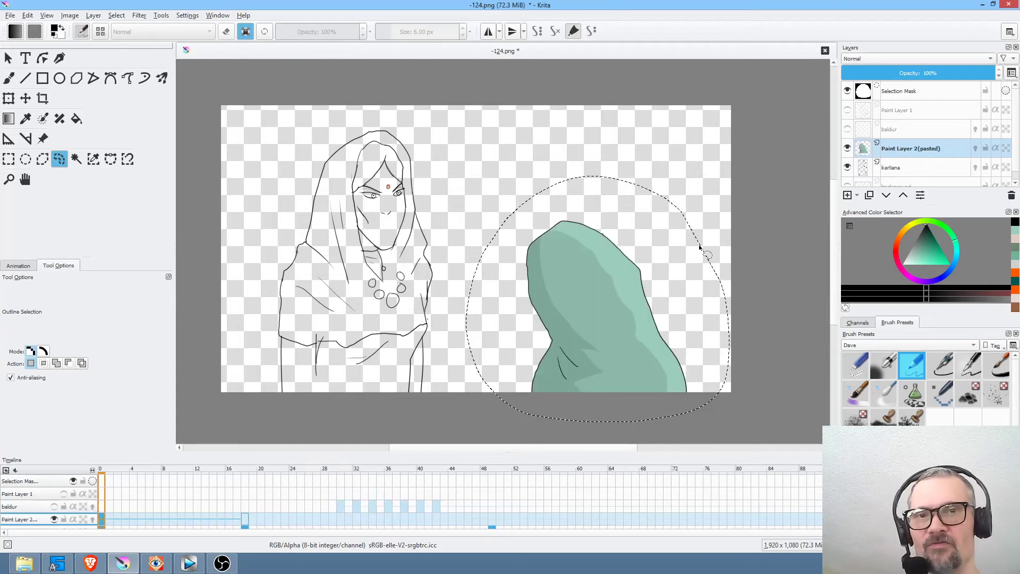
{"action": "double_click", "coordinate": [926, 147]}
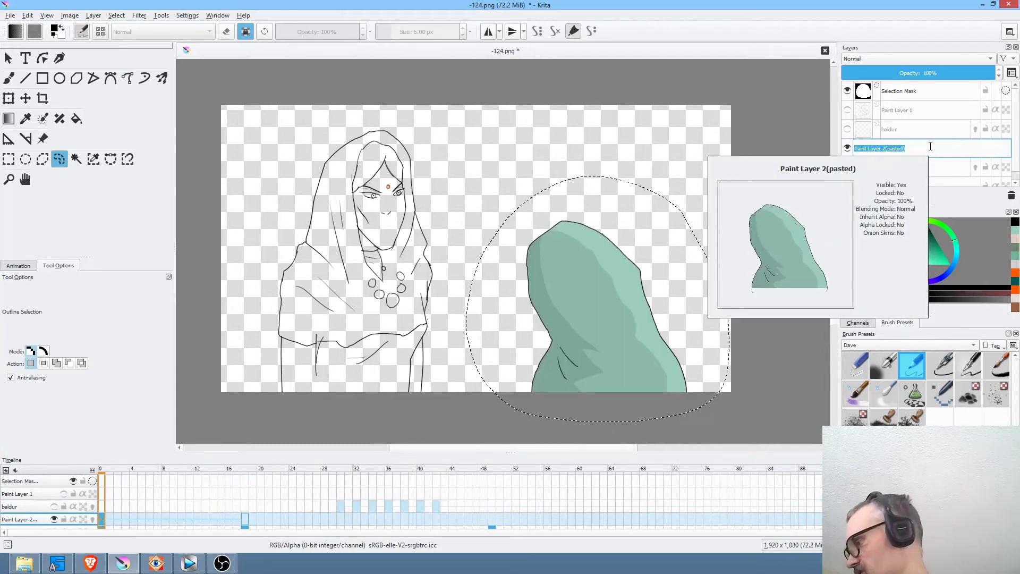
{"action": "type", "text": "T1A"}
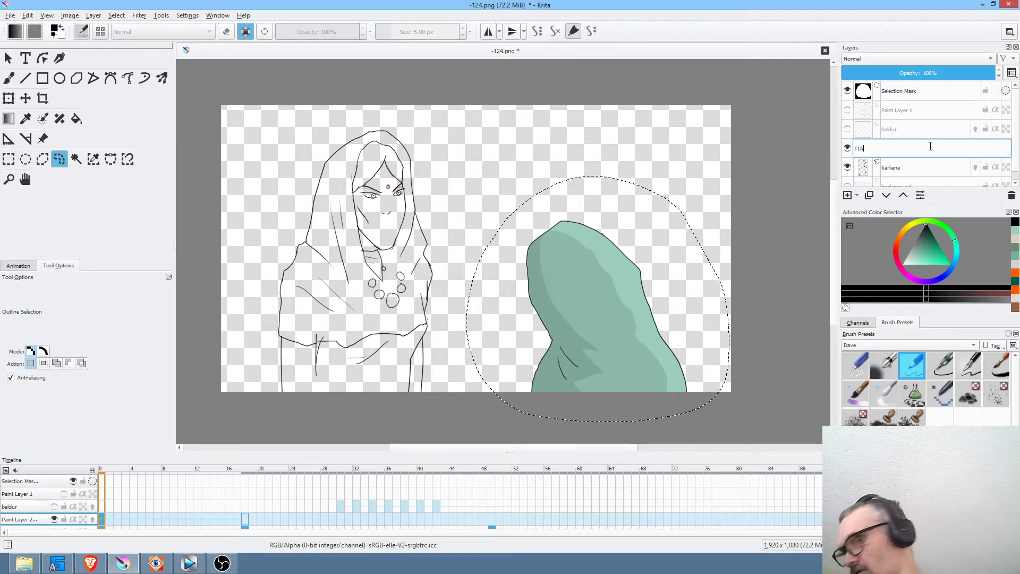
{"action": "key", "text": "Return"}
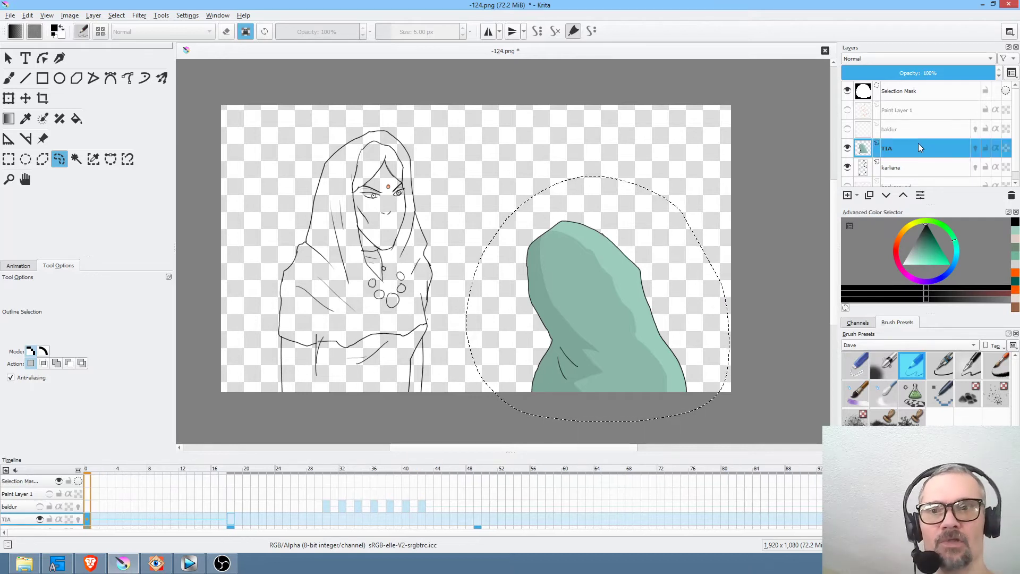
Hide the TIA layer and compare the karliana sketch's keyframes at frames 18 and 49.
{"action": "left_click", "coordinate": [920, 168]}
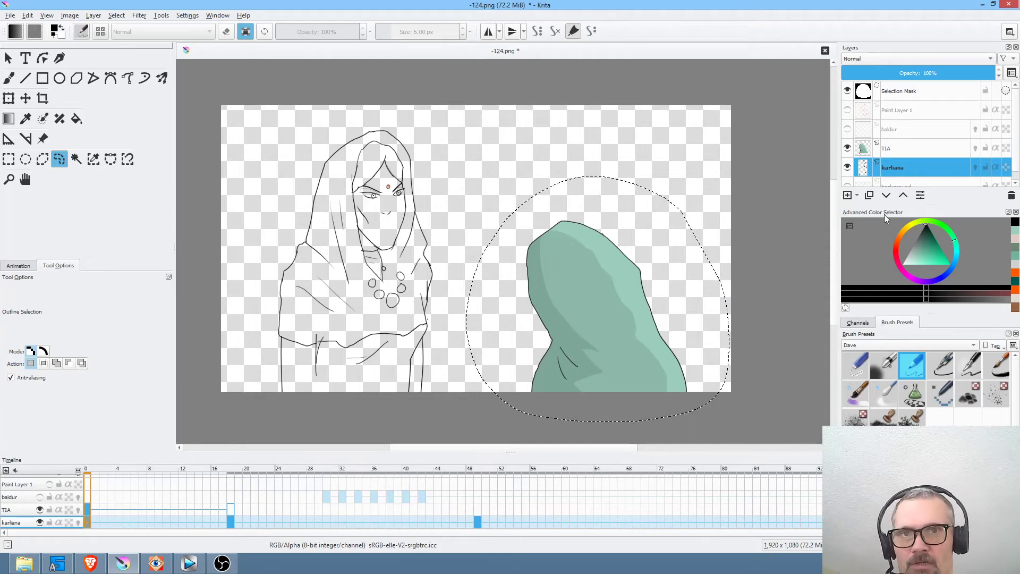
{"action": "left_click", "coordinate": [862, 152]}
{"action": "left_click", "coordinate": [848, 149]}
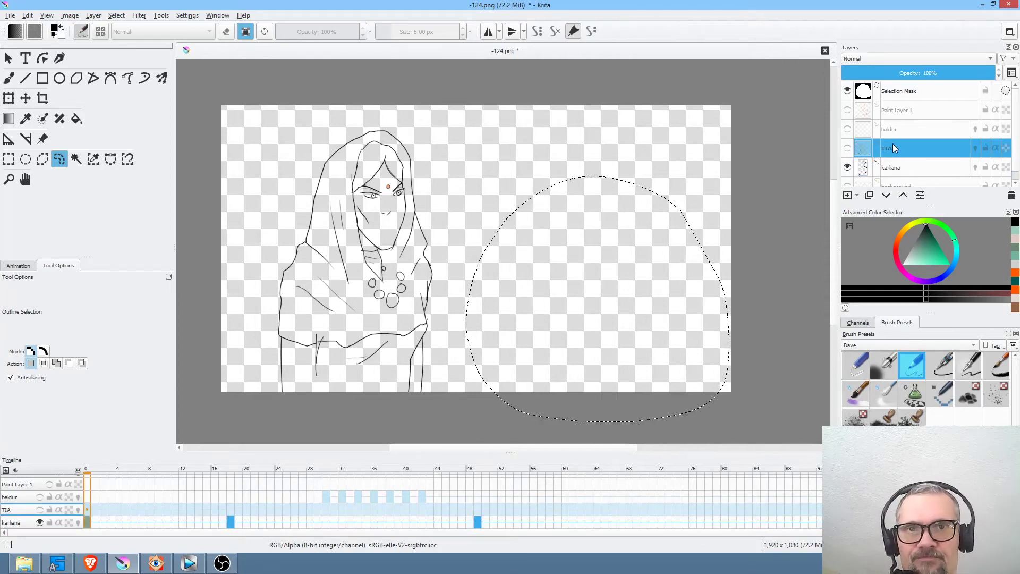
{"action": "left_click", "coordinate": [232, 521]}
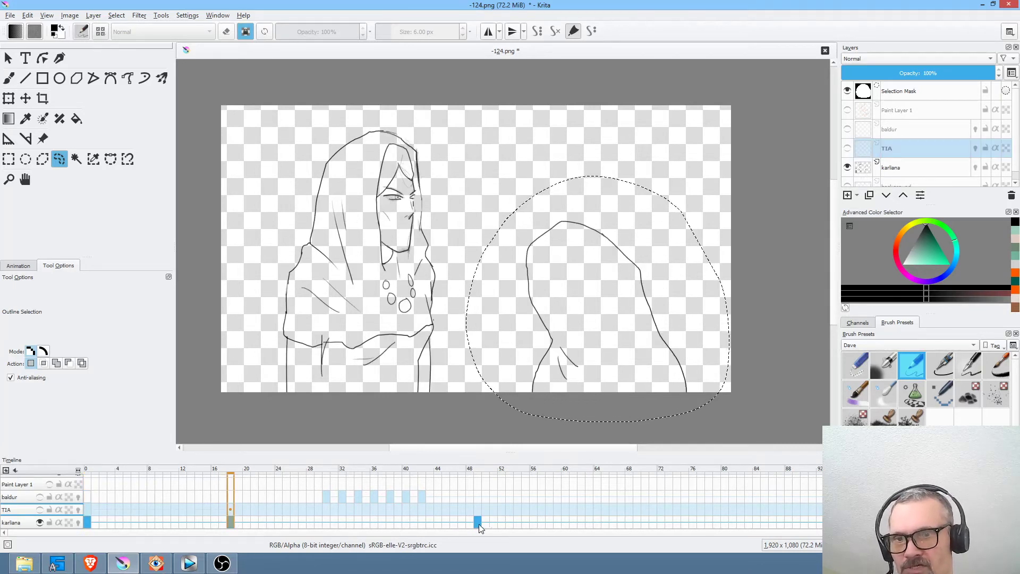
{"action": "left_click", "coordinate": [478, 523]}
{"action": "left_click", "coordinate": [230, 520]}
{"action": "left_click", "coordinate": [477, 521]}
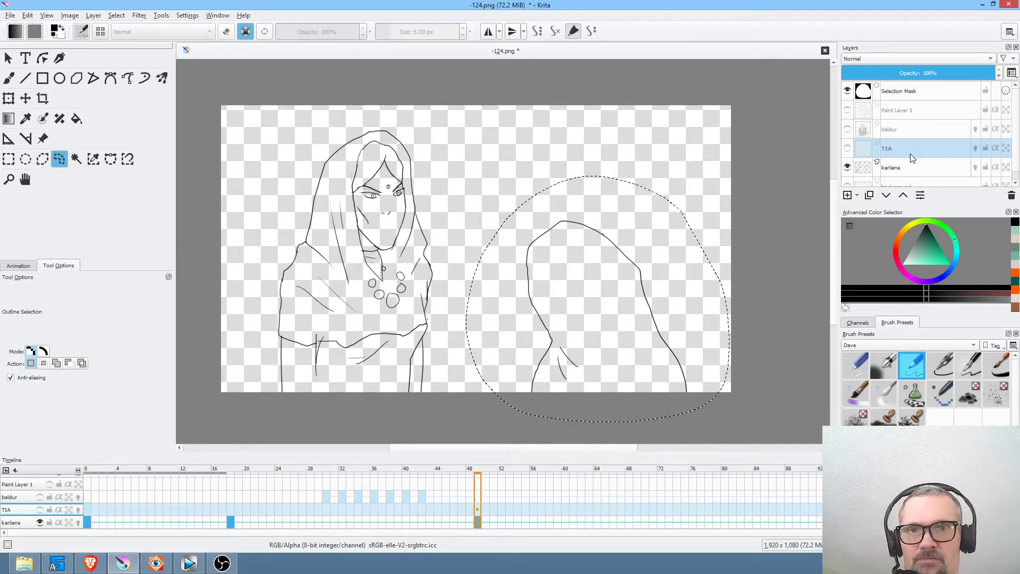
Make karliana the active layer and turn the TIA layer's visibility back on.
{"action": "mouse_move", "coordinate": [910, 154]}
{"action": "left_click", "coordinate": [847, 149]}
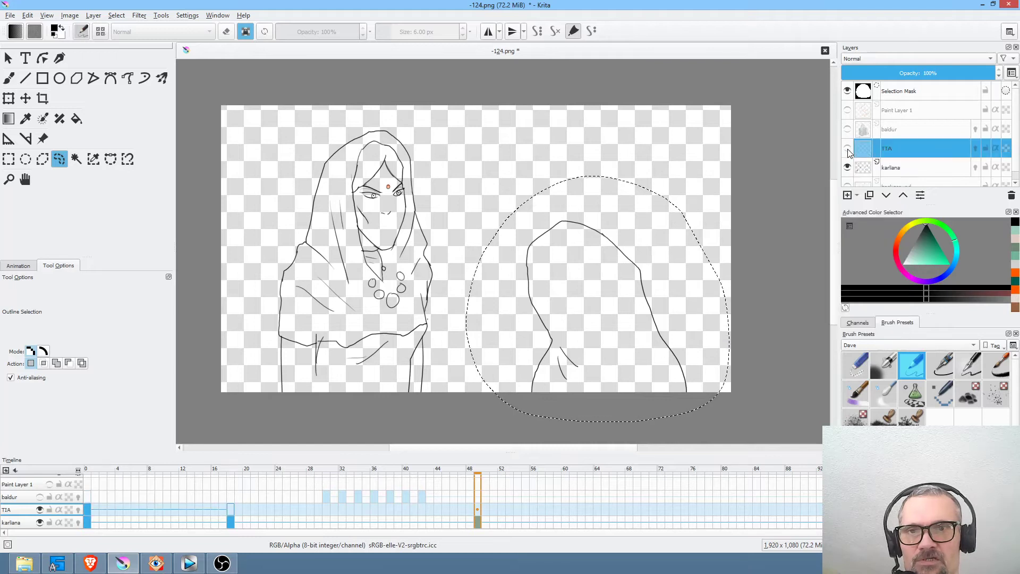
{"action": "left_click", "coordinate": [847, 149]}
{"action": "left_click", "coordinate": [907, 166]}
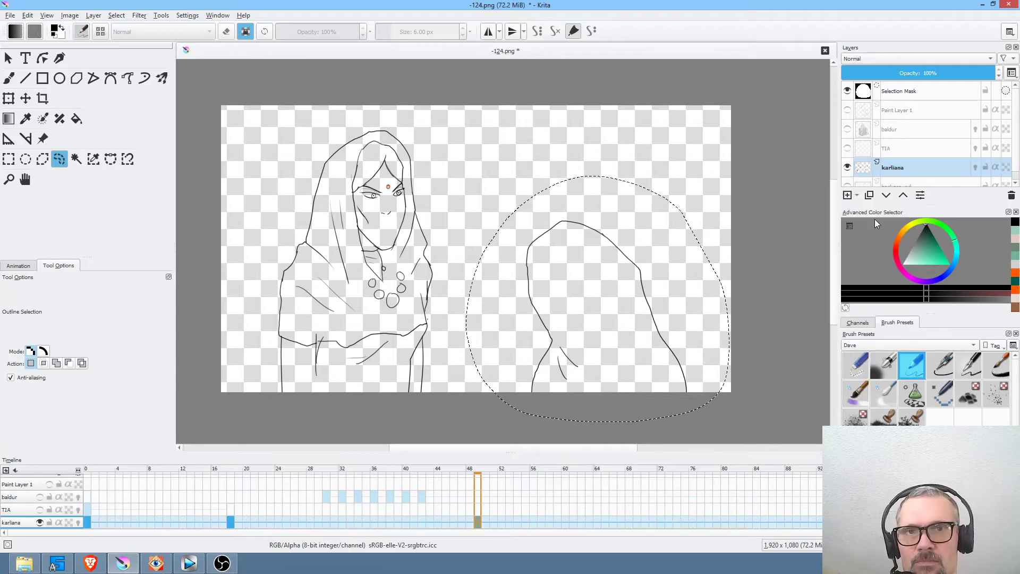
{"action": "left_click", "coordinate": [848, 149]}
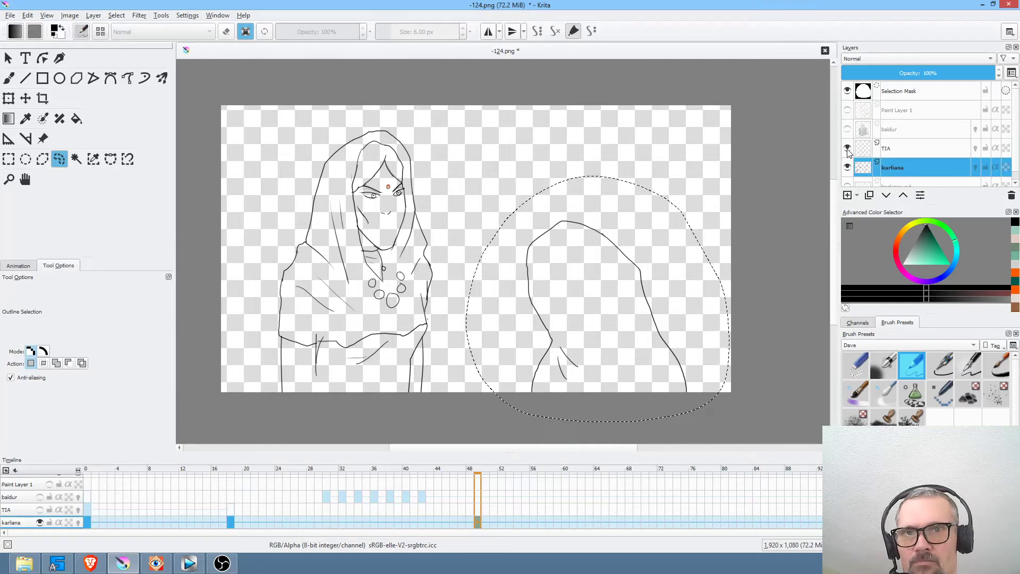
Clear the outline selection and return to frame 0 with the TIA layer visible.
{"action": "left_click", "coordinate": [848, 149]}
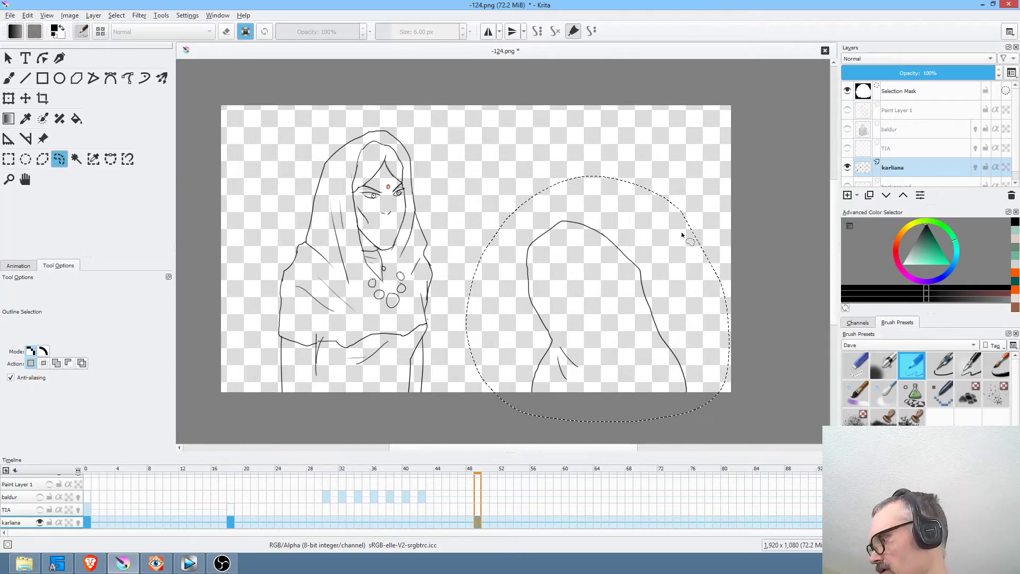
{"action": "key", "text": "ctrl+shift+a"}
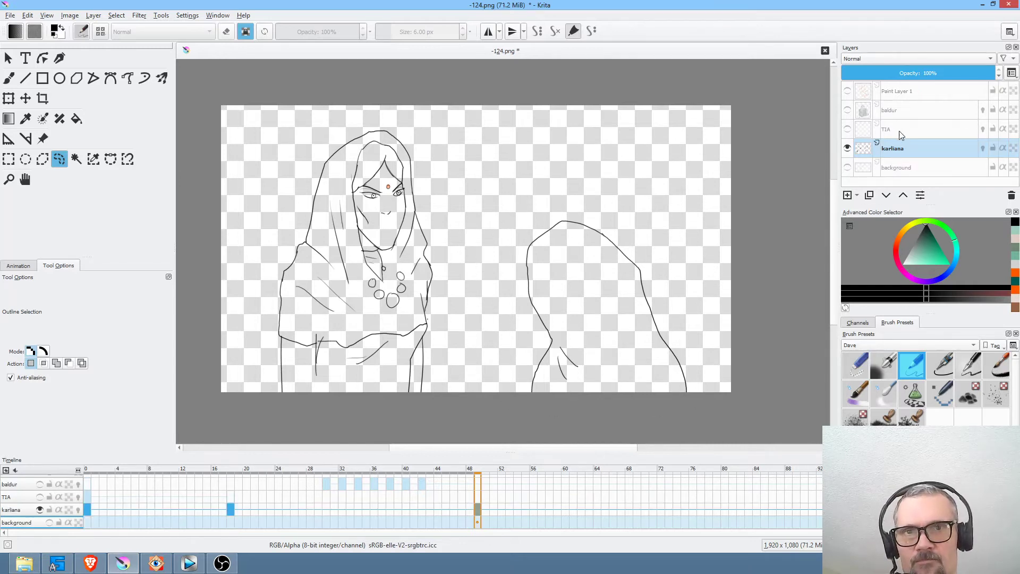
{"action": "left_click", "coordinate": [847, 129]}
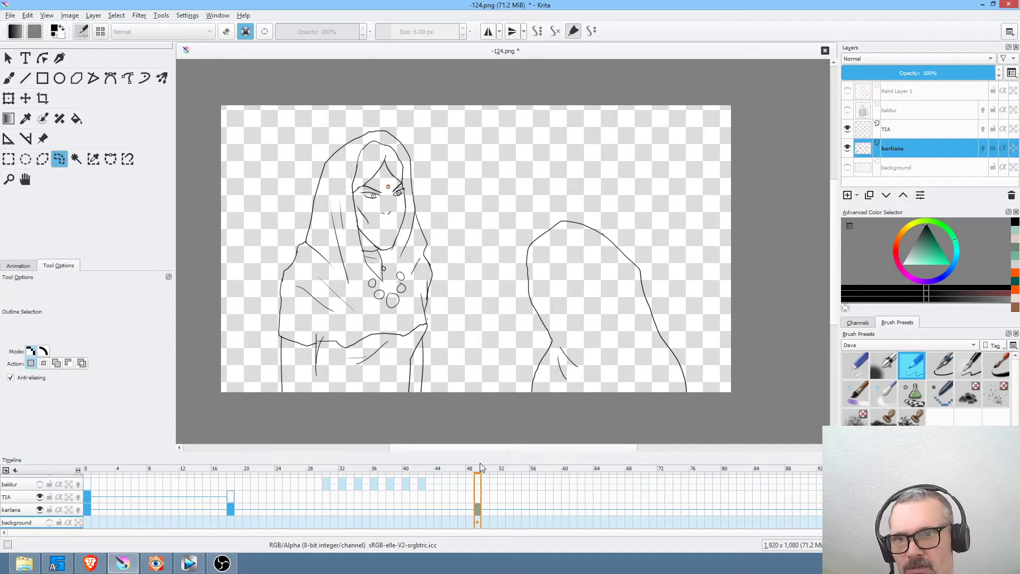
{"action": "mouse_move", "coordinate": [476, 467]}
{"action": "left_mouse_down"}
{"action": "mouse_move", "coordinate": [167, 474]}
{"action": "mouse_move", "coordinate": [492, 478]}
{"action": "mouse_move", "coordinate": [129, 470]}
{"action": "mouse_move", "coordinate": [88, 483]}
{"action": "left_mouse_up"}
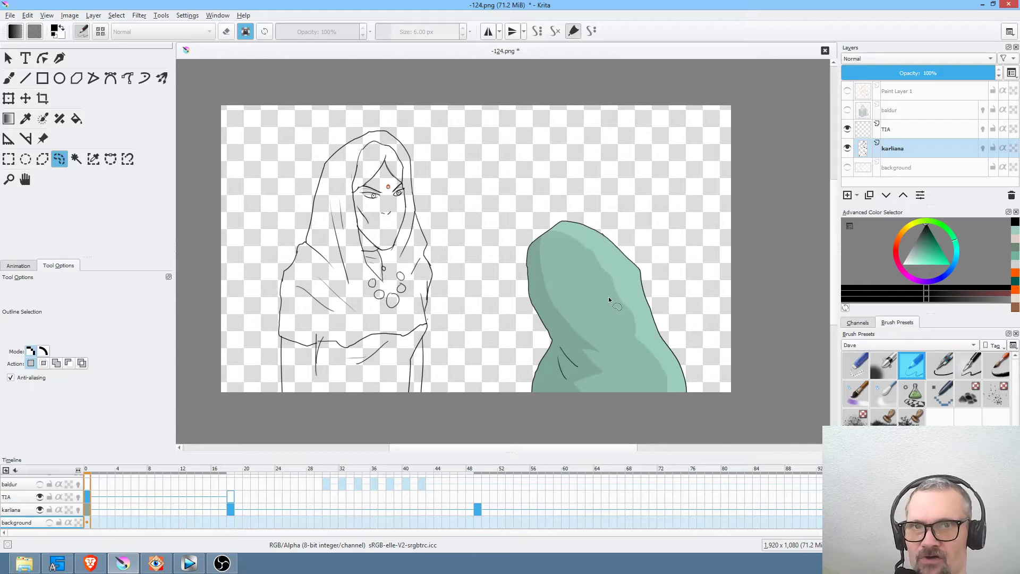
Remove the TIA layer's blank keyframe at frame 18 so the green cloak holds across the timeline.
{"action": "left_click", "coordinate": [942, 130]}
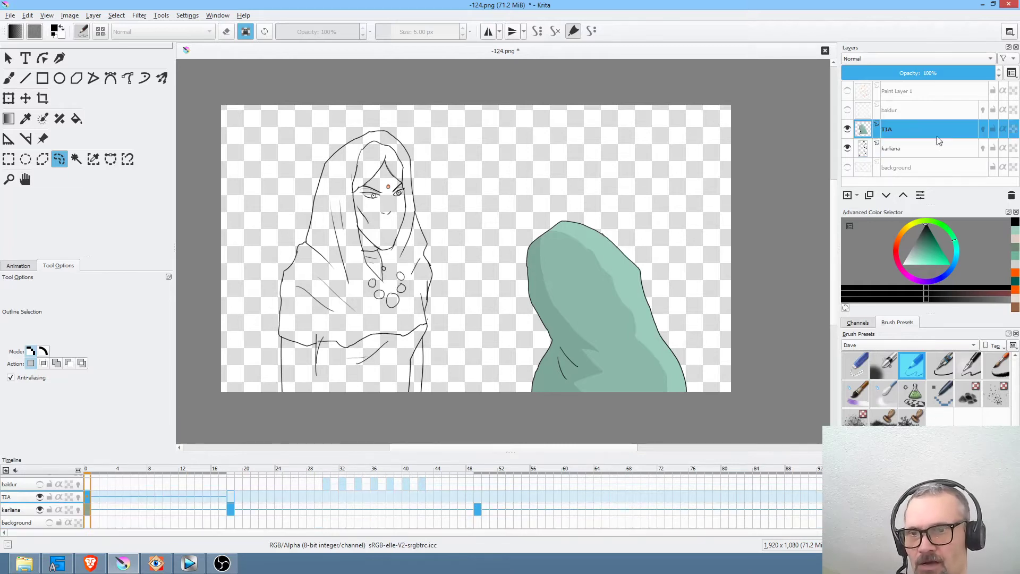
{"action": "left_click", "coordinate": [228, 495]}
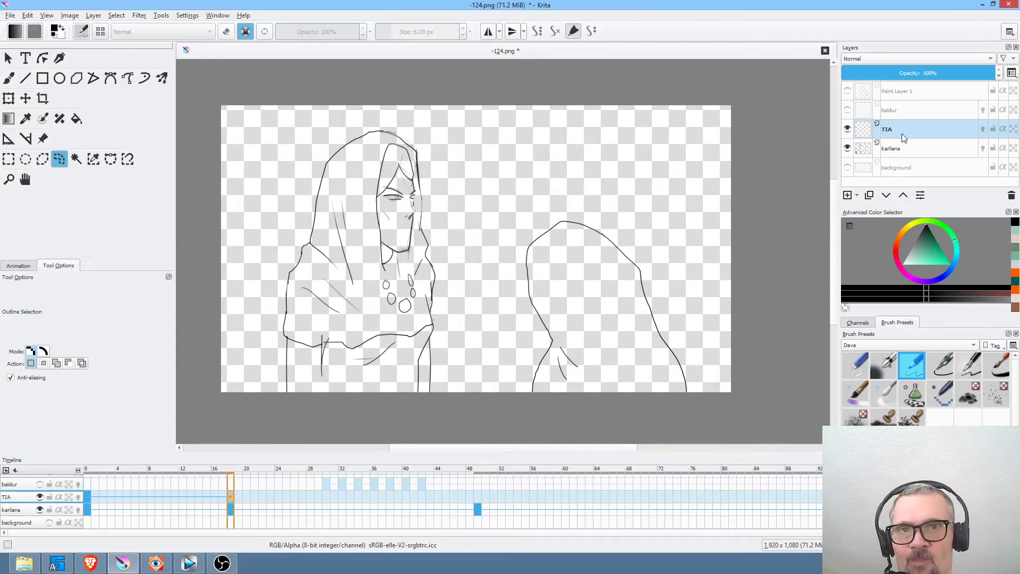
{"action": "left_click", "coordinate": [848, 148]}
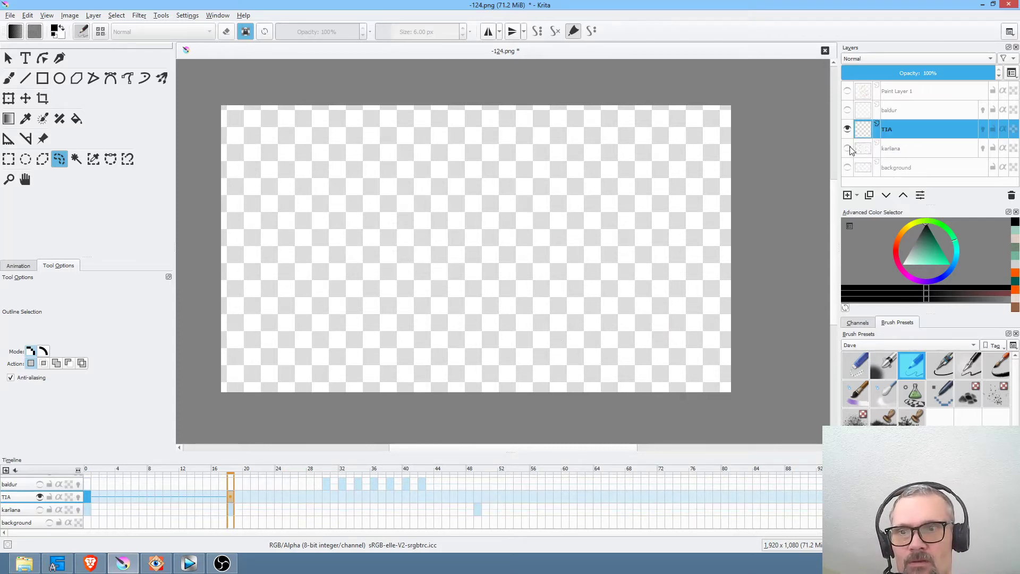
{"action": "left_click", "coordinate": [849, 148]}
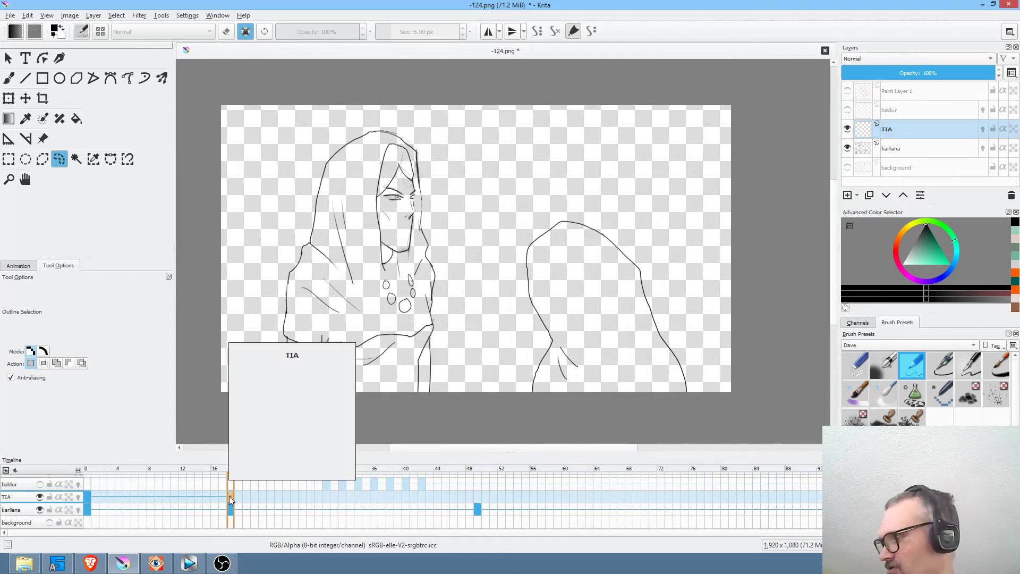
{"action": "key", "text": "ctrl+z"}
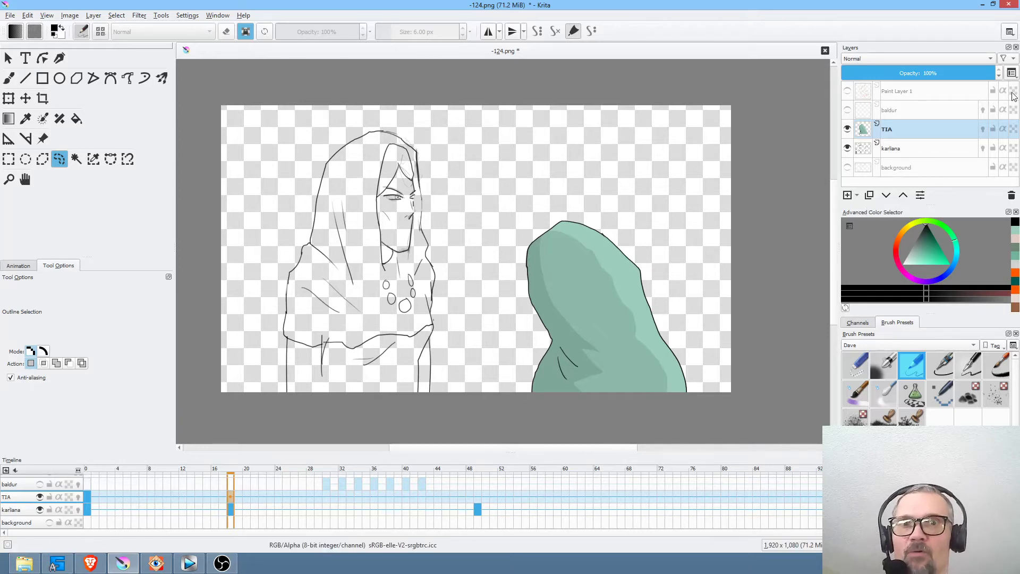
With TIA hidden, outline-select the hooded figure on karliana and erase it from the keyframes at frames 18 and 49.
{"action": "left_click", "coordinate": [847, 130]}
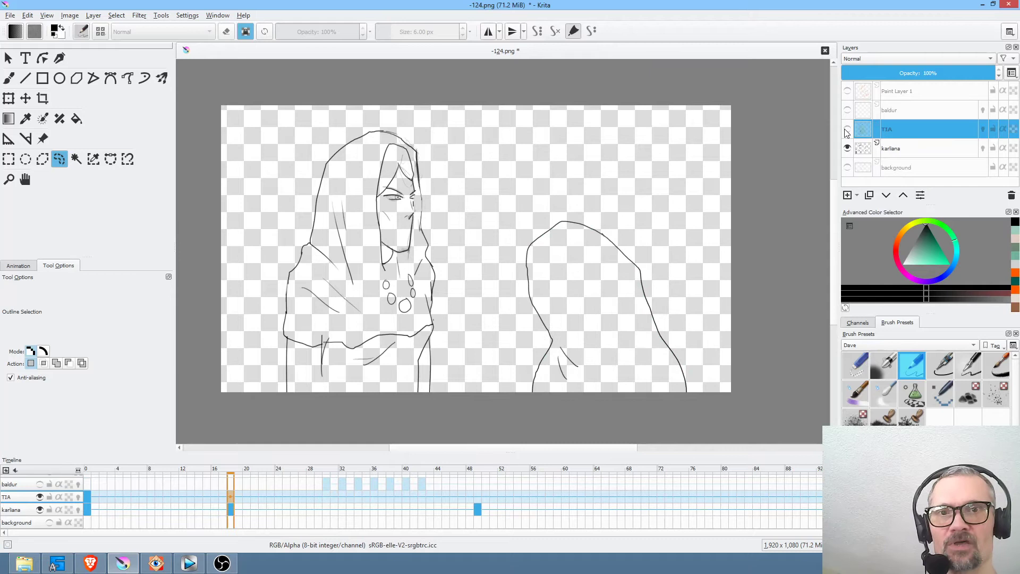
{"action": "left_click", "coordinate": [898, 148]}
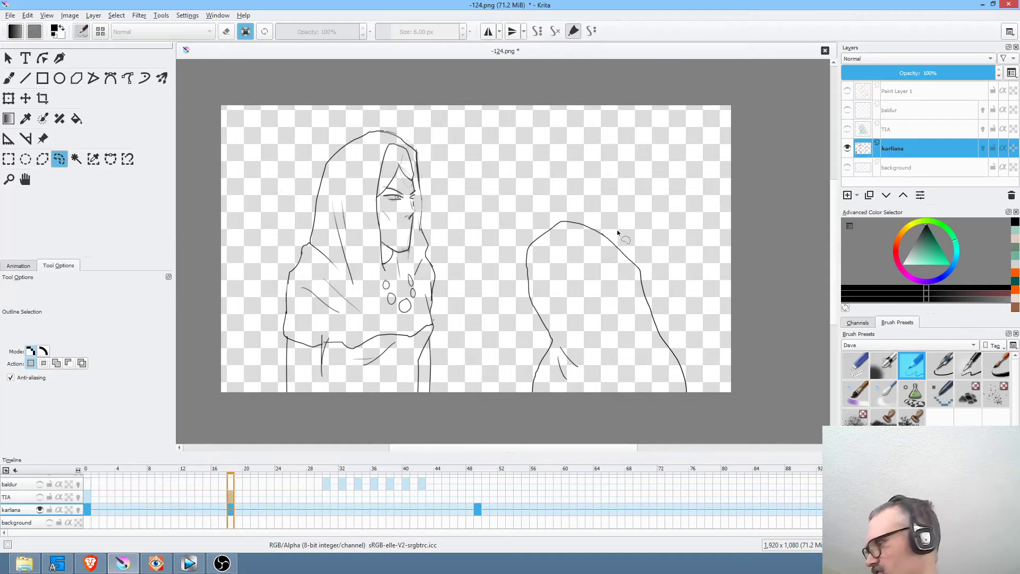
{"action": "mouse_move", "coordinate": [696, 267]}
{"action": "left_mouse_down"}
{"action": "mouse_move", "coordinate": [591, 173]}
{"action": "mouse_move", "coordinate": [571, 447]}
{"action": "mouse_move", "coordinate": [699, 210]}
{"action": "left_mouse_up"}
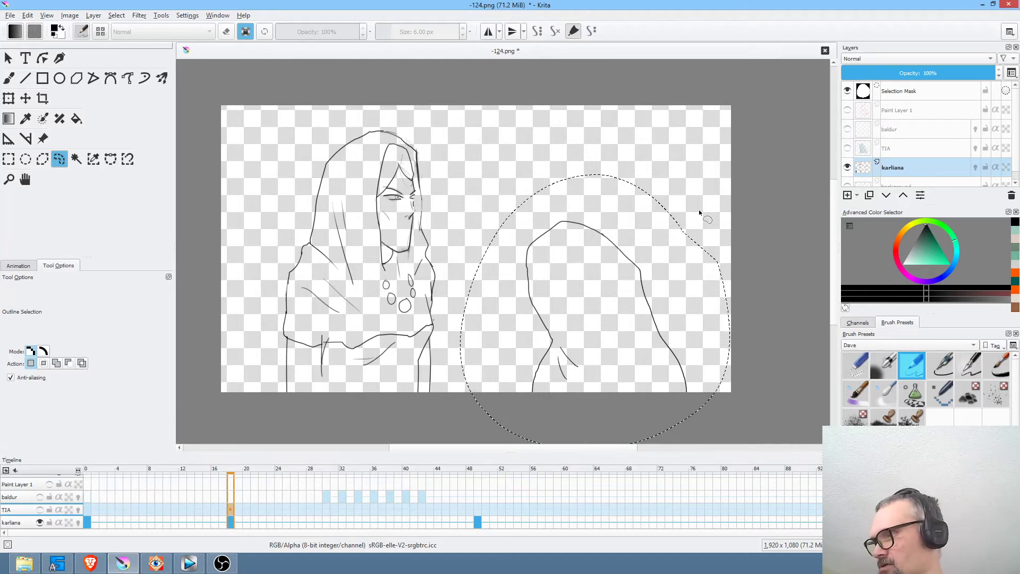
{"action": "key", "text": "period"}
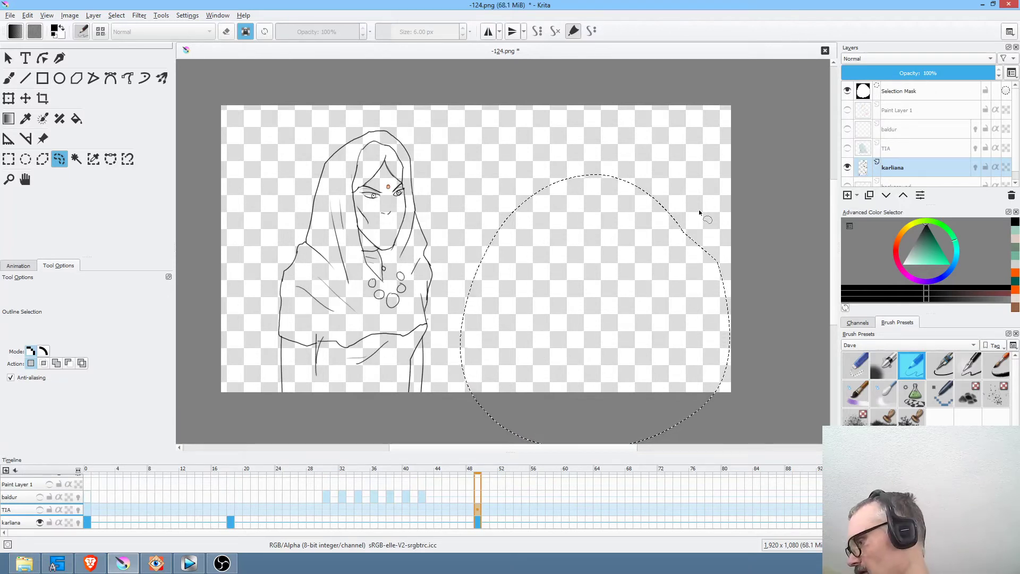
{"action": "key", "text": "ctrl+shift+a"}
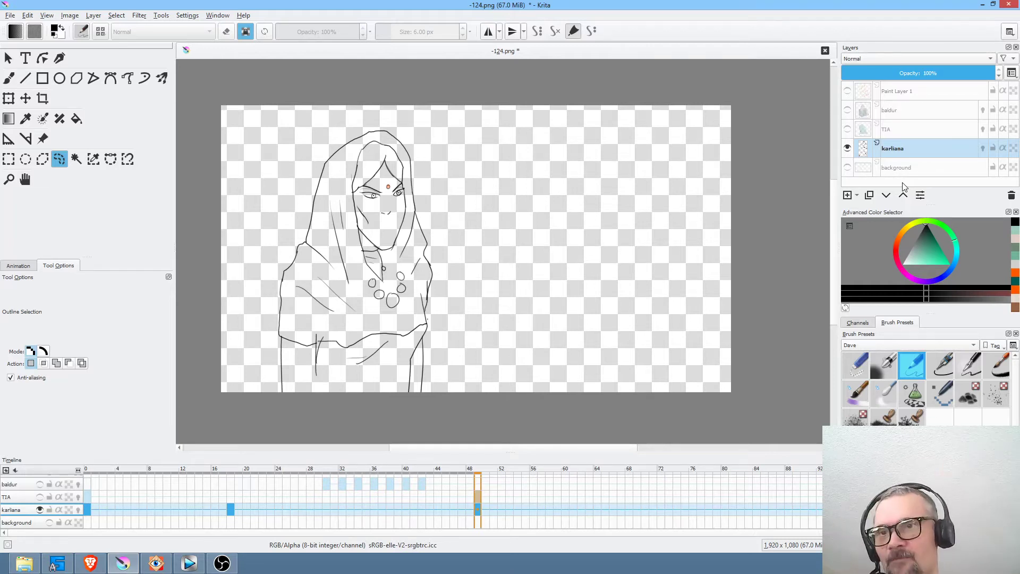
Check karliana's keyframes at frames 0, 18 and 49 for leftover hooded-figure lines, ending at frame 0.
{"action": "left_click", "coordinate": [90, 507]}
{"action": "left_click_drag", "start_coordinate": [90, 506], "coordinate": [479, 512]}
{"action": "left_click", "coordinate": [86, 500]}
{"action": "left_click", "coordinate": [233, 509]}
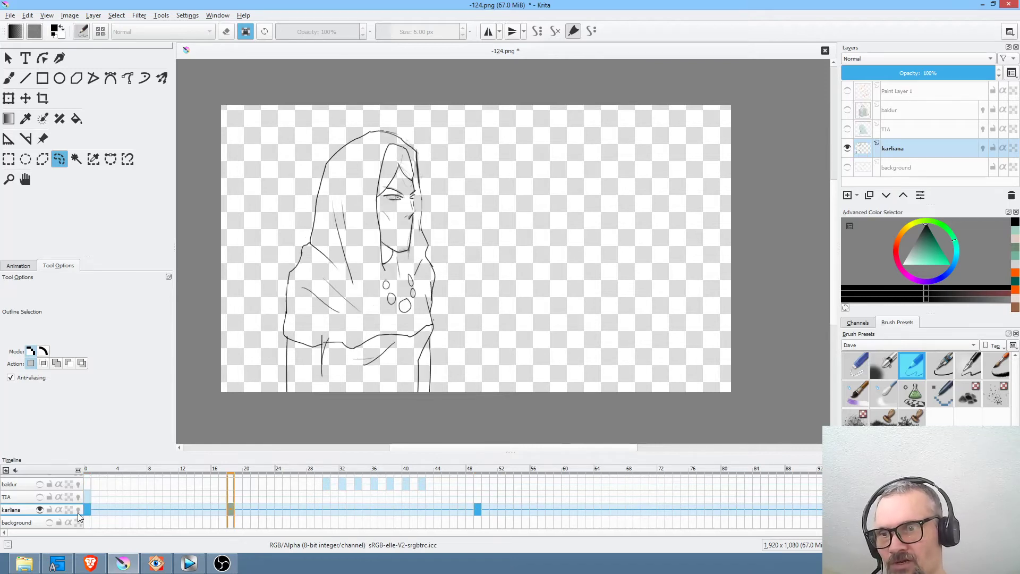
{"action": "left_click", "coordinate": [90, 507]}
{"action": "left_click", "coordinate": [232, 508]}
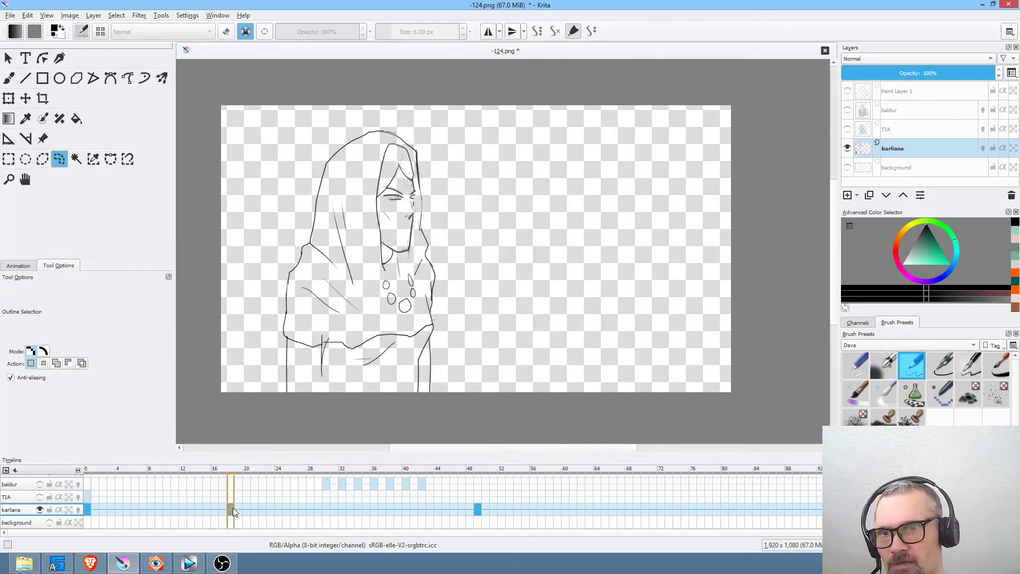
{"action": "left_click", "coordinate": [479, 509]}
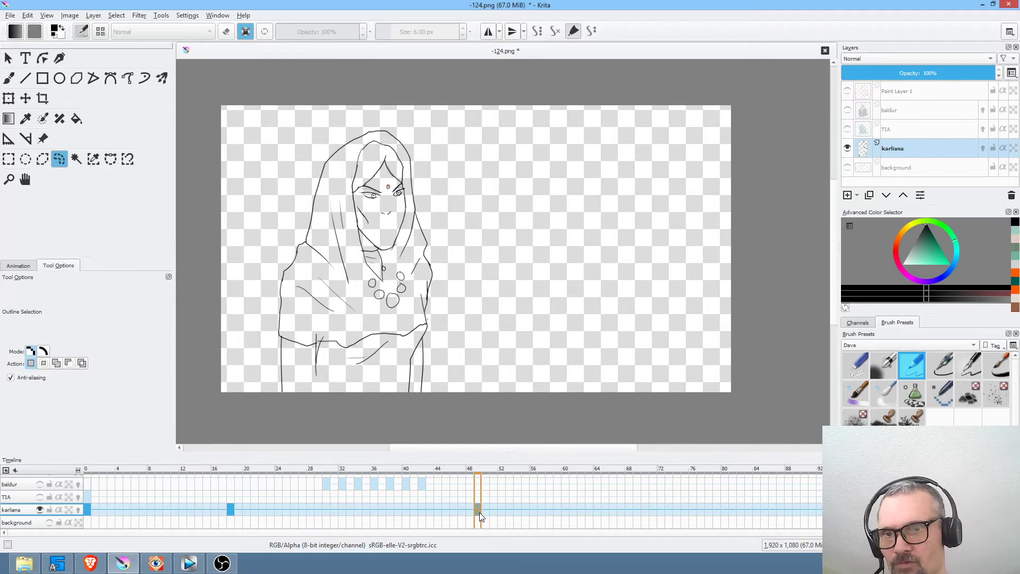
{"action": "left_click", "coordinate": [87, 509]}
{"action": "mouse_move", "coordinate": [87, 527]}
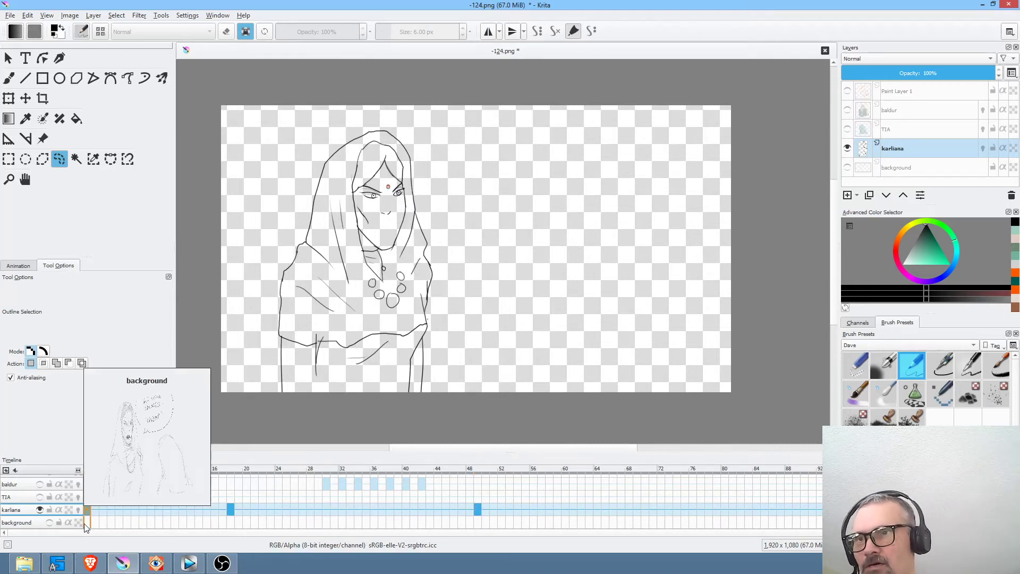
Set up the Fill tool with the Behind blending mode for colouring karliana at frame 0.
{"action": "left_click", "coordinate": [77, 118]}
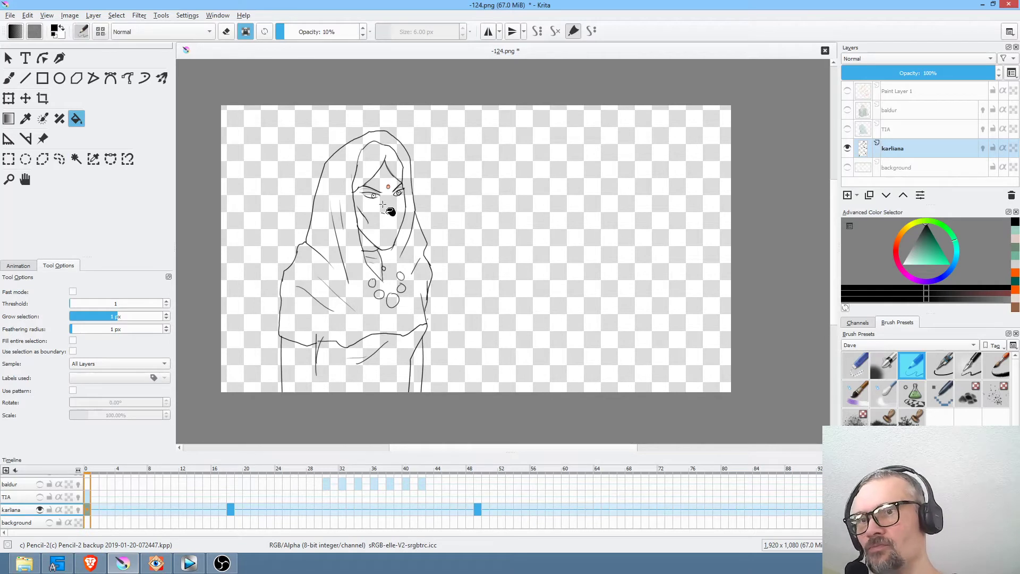
{"action": "mouse_move", "coordinate": [408, 271]}
{"action": "left_mouse_down"}
{"action": "mouse_move", "coordinate": [444, 250]}
{"action": "mouse_move", "coordinate": [512, 166]}
{"action": "mouse_move", "coordinate": [486, 192]}
{"action": "left_mouse_up"}
{"action": "left_click_drag", "start_coordinate": [404, 97], "coordinate": [379, 171]}
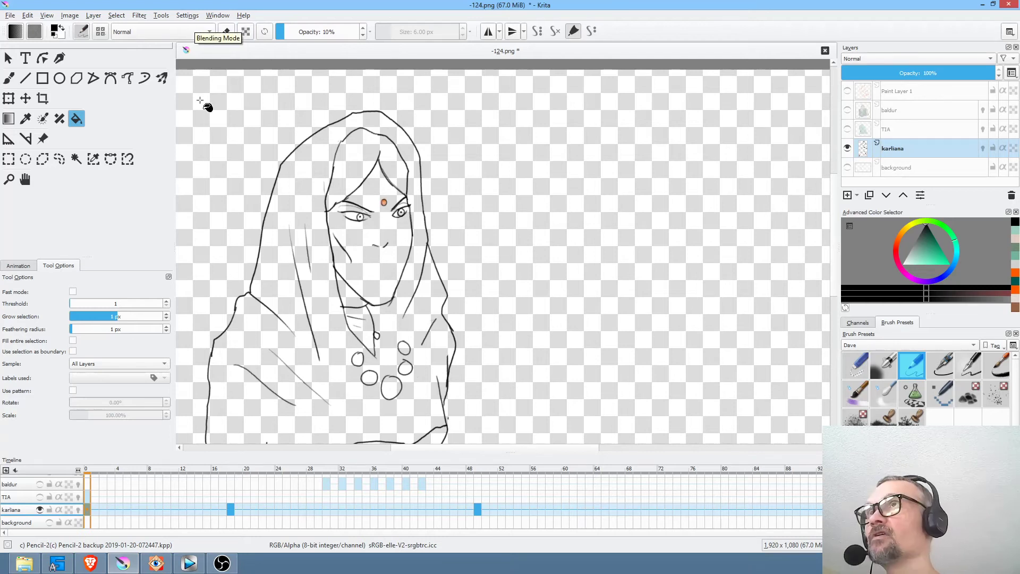
{"action": "left_click", "coordinate": [189, 33]}
{"action": "left_click", "coordinate": [186, 21]}
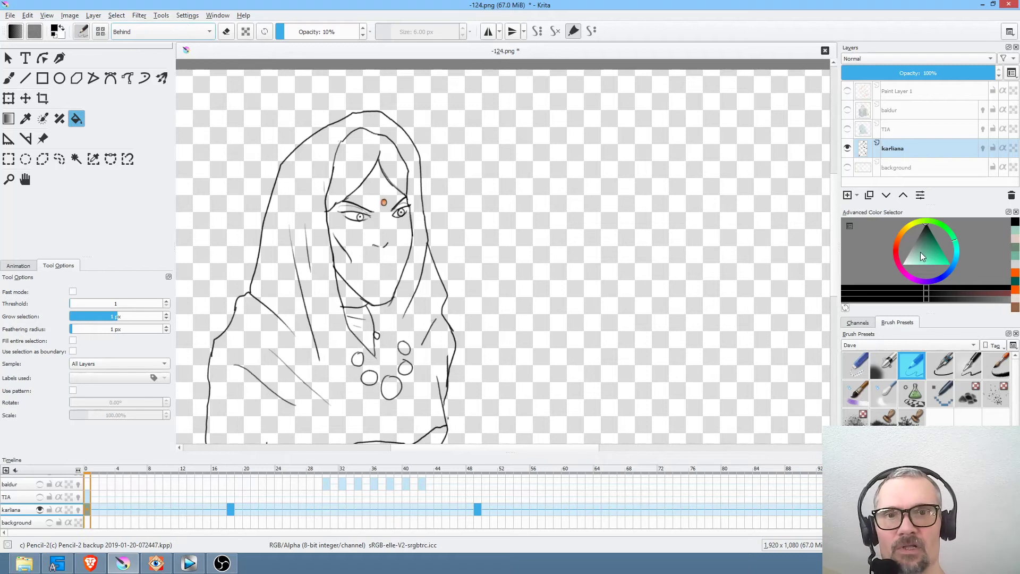
Fill karliana's headscarf and shawl with light grey at 100% opacity.
{"action": "left_click", "coordinate": [888, 273]}
{"action": "left_click", "coordinate": [890, 266]}
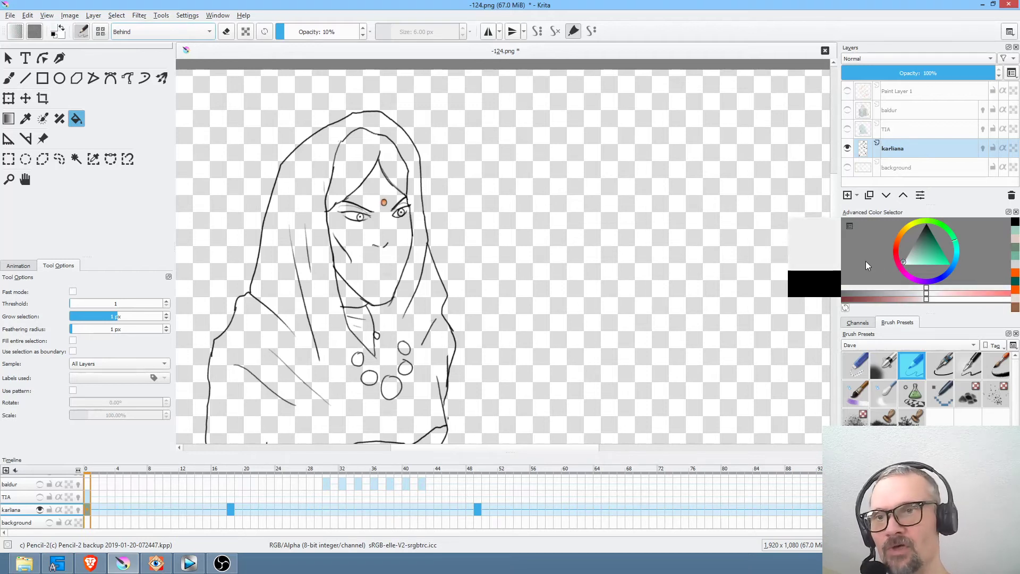
{"action": "left_click", "coordinate": [327, 353]}
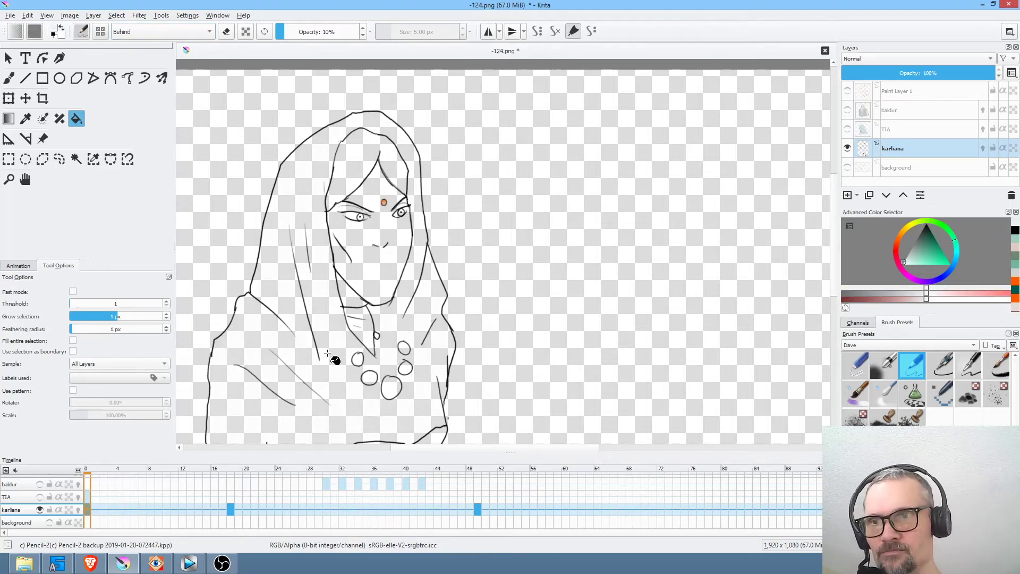
{"action": "left_click_drag", "start_coordinate": [519, 312], "coordinate": [532, 291]}
{"action": "left_click_drag", "start_coordinate": [294, 33], "coordinate": [366, 30]}
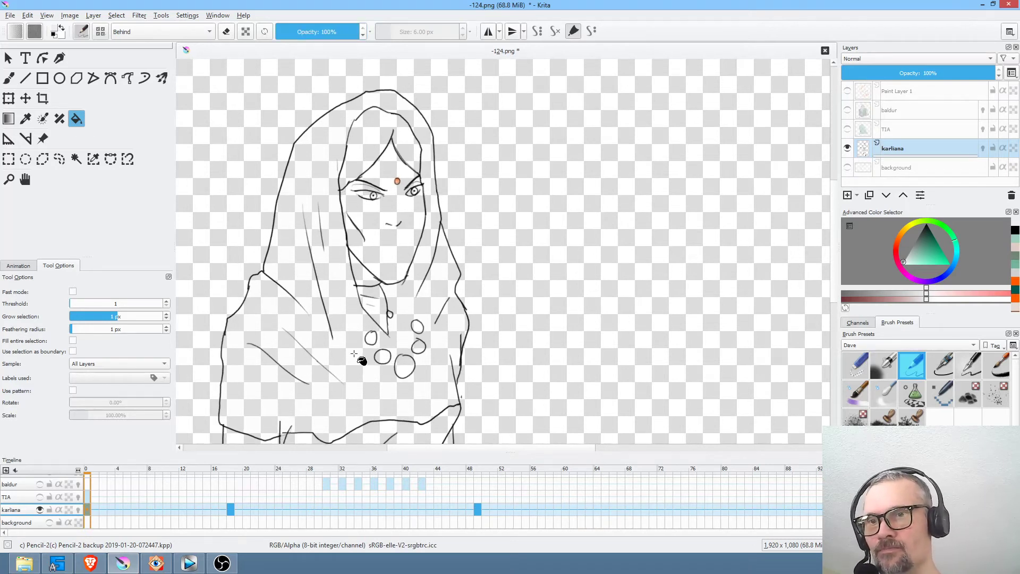
{"action": "left_click", "coordinate": [355, 353]}
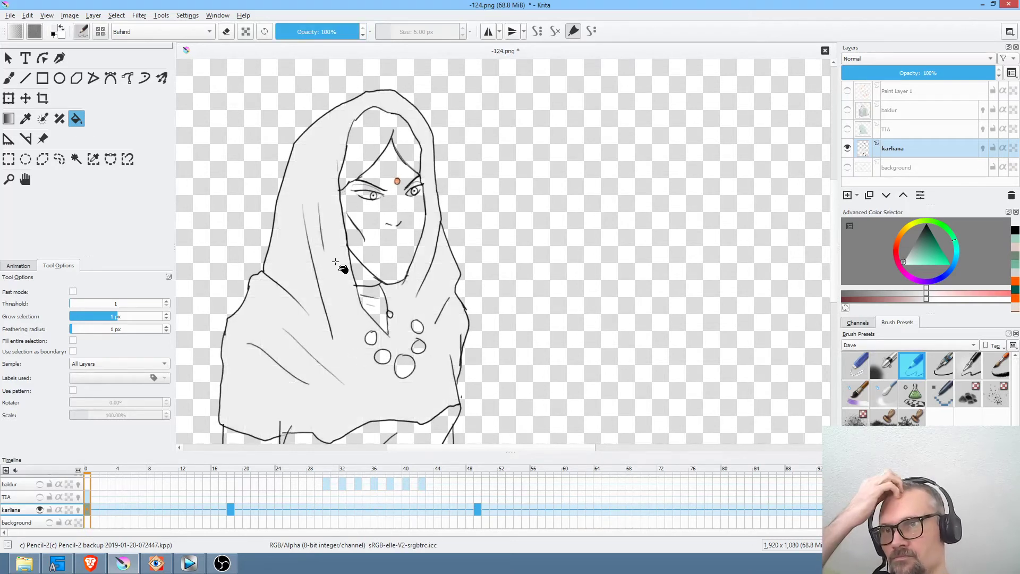
{"action": "left_click", "coordinate": [353, 269]}
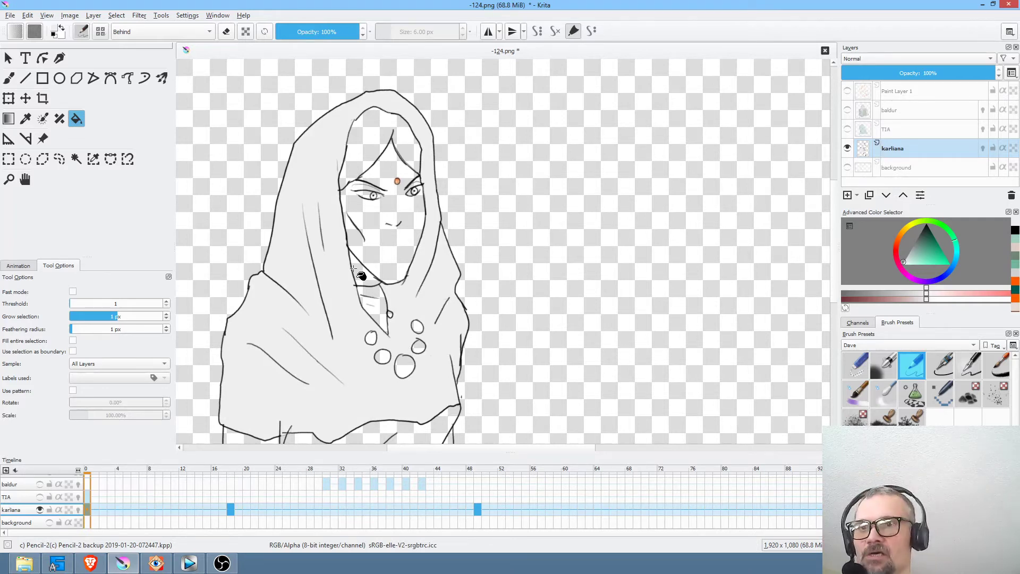
Mix a pale beige skin colour with a yellow-orange hue.
{"action": "left_click", "coordinate": [915, 256]}
{"action": "left_click", "coordinate": [892, 246]}
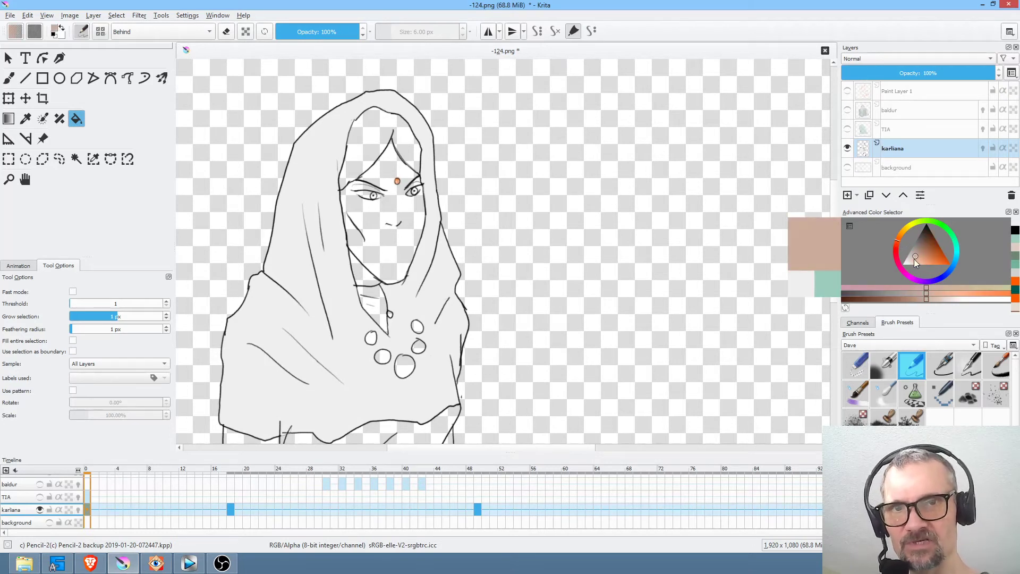
{"action": "left_click_drag", "start_coordinate": [913, 258], "coordinate": [913, 259]}
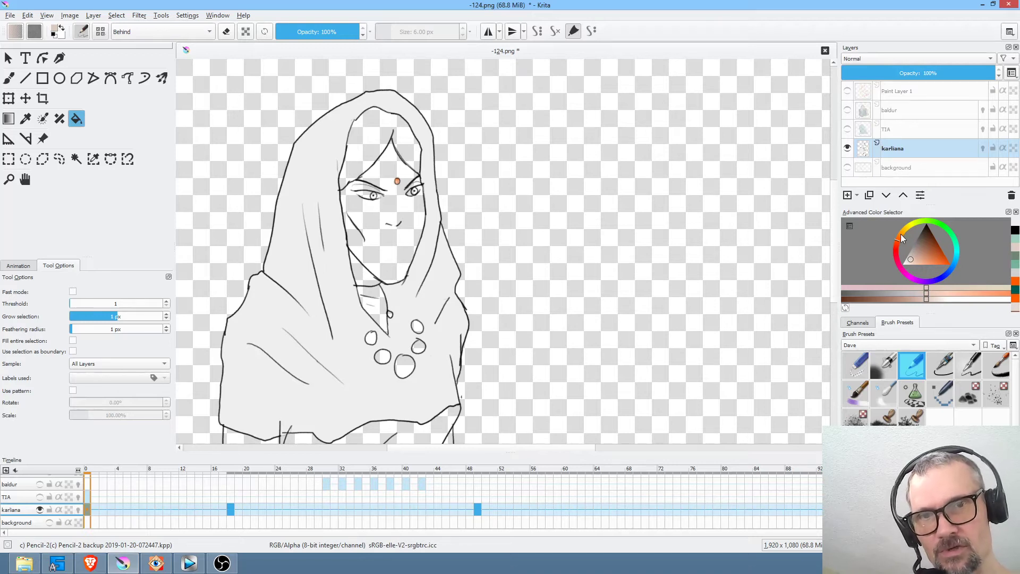
{"action": "left_click", "coordinate": [897, 237]}
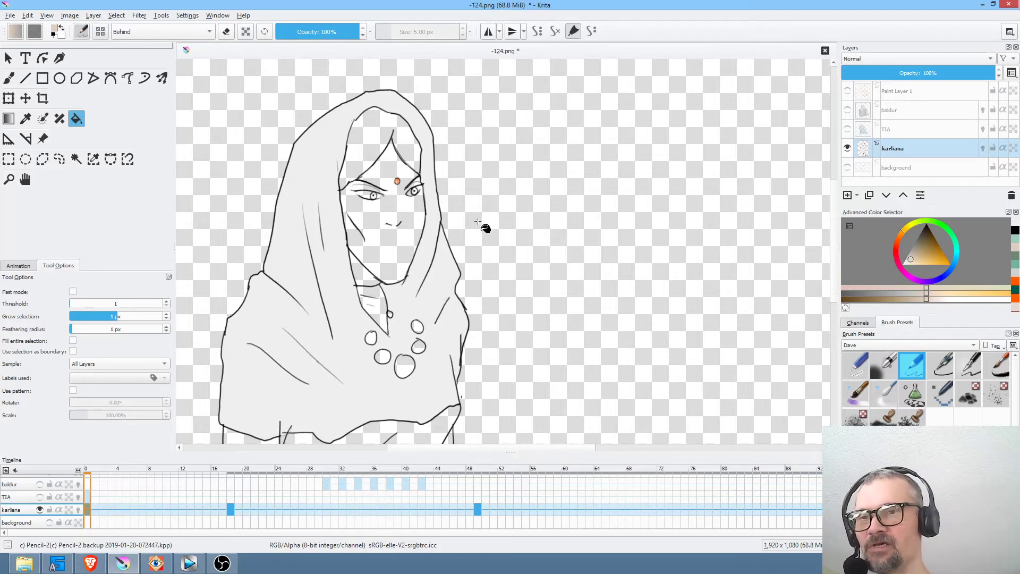
Save the image as PNG with the alpha channel stored, along with a Krita file copy.
{"action": "scroll", "coordinate": [404, 217], "scroll_direction": "up", "scroll_amount": 4}
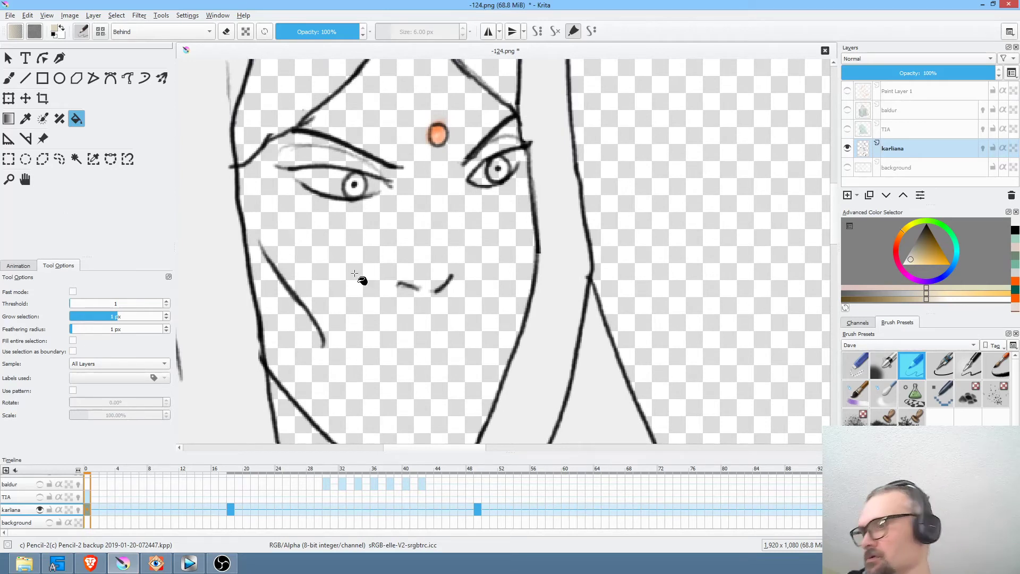
{"action": "key", "text": "ctrl+s"}
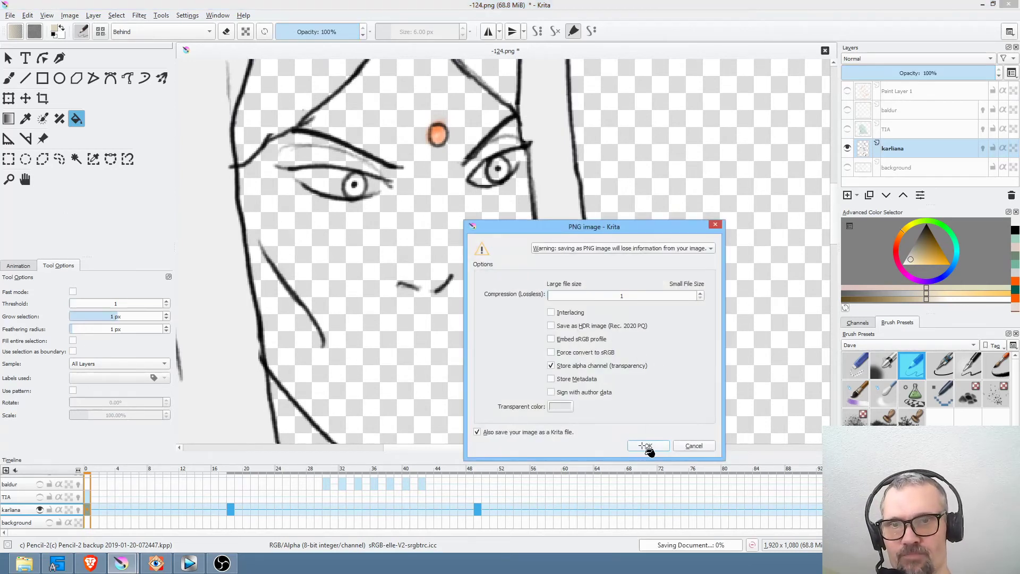
{"action": "left_click", "coordinate": [647, 446]}
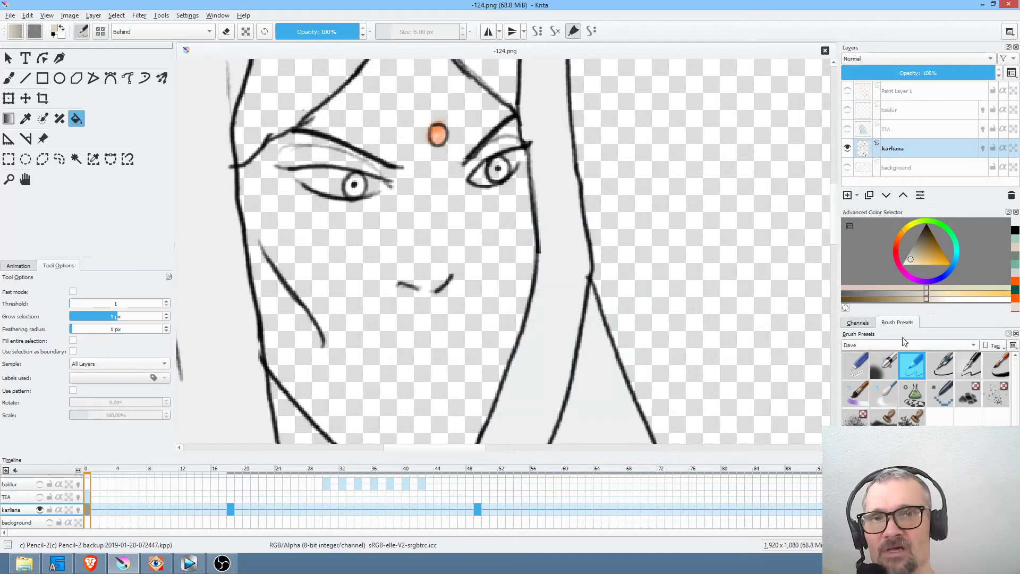
Brush the beige skin colour behind the line gaps at the corners of both of karliana's eyes, using a 6 px brush.
{"action": "key", "text": "b"}
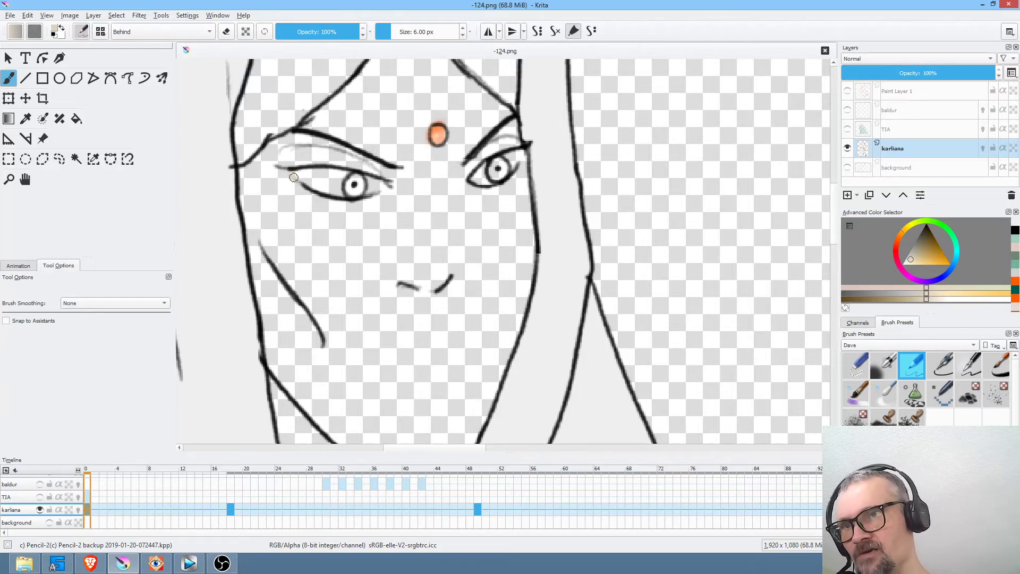
{"action": "left_click_drag", "start_coordinate": [292, 176], "coordinate": [299, 184]}
{"action": "mouse_move", "coordinate": [378, 196]}
{"action": "left_mouse_down"}
{"action": "mouse_move", "coordinate": [387, 191]}
{"action": "mouse_move", "coordinate": [378, 195]}
{"action": "left_mouse_up"}
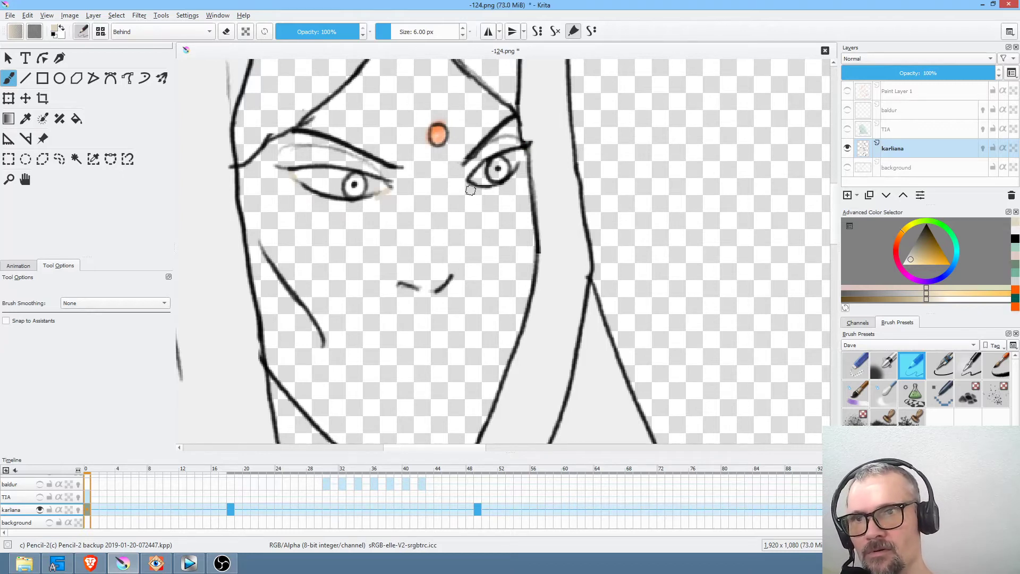
{"action": "left_click_drag", "start_coordinate": [524, 154], "coordinate": [507, 178]}
{"action": "mouse_move", "coordinate": [431, 232]}
{"action": "left_mouse_down"}
{"action": "mouse_move", "coordinate": [455, 275]}
{"action": "mouse_move", "coordinate": [456, 261]}
{"action": "left_mouse_up"}
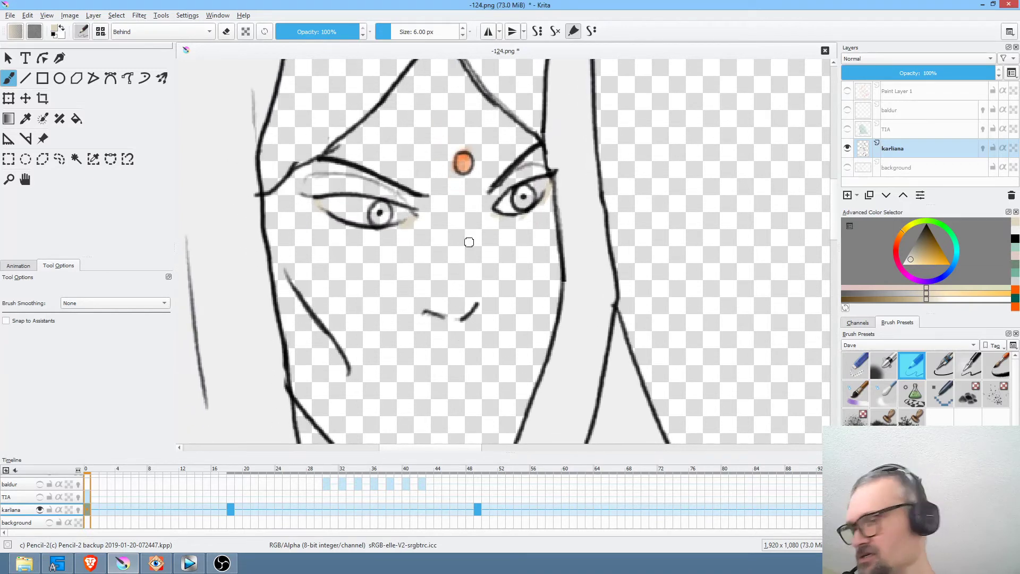
Fill karliana's face with the beige skin colour behind the linework.
{"action": "key", "text": "f"}
{"action": "left_click", "coordinate": [475, 233]}
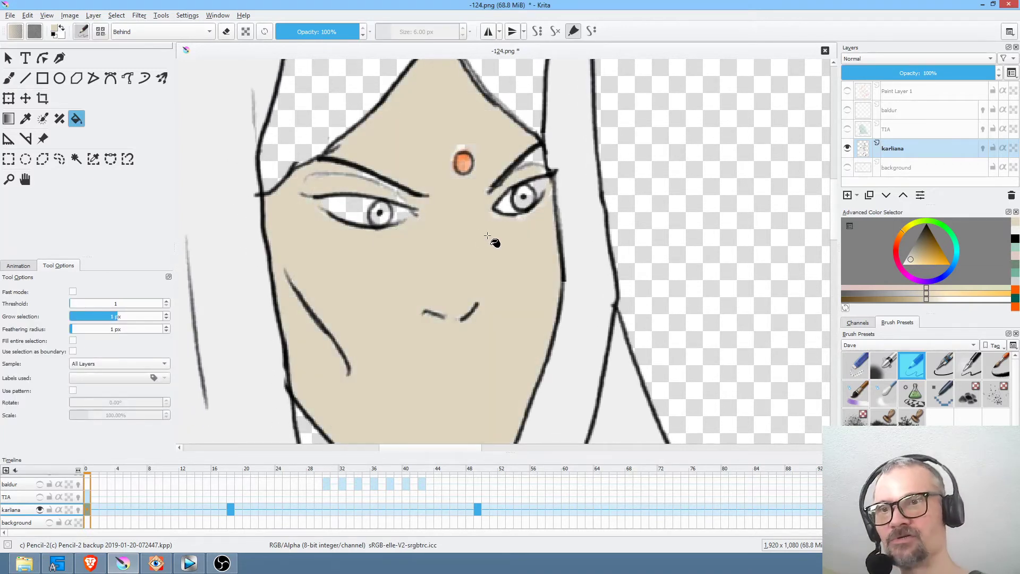
{"action": "left_click", "coordinate": [128, 78]}
{"action": "key", "text": "ctrl+z"}
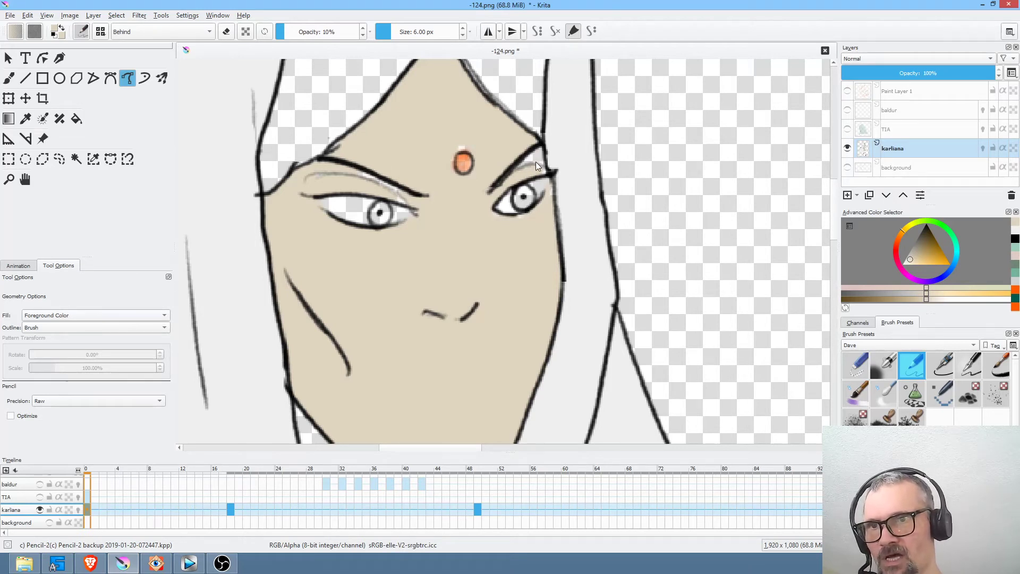
Set the blending mode to Behind and fill the bare skin between the eyebrow and eyelid of karliana's narrower eye with beige.
{"action": "left_click", "coordinate": [158, 32]}
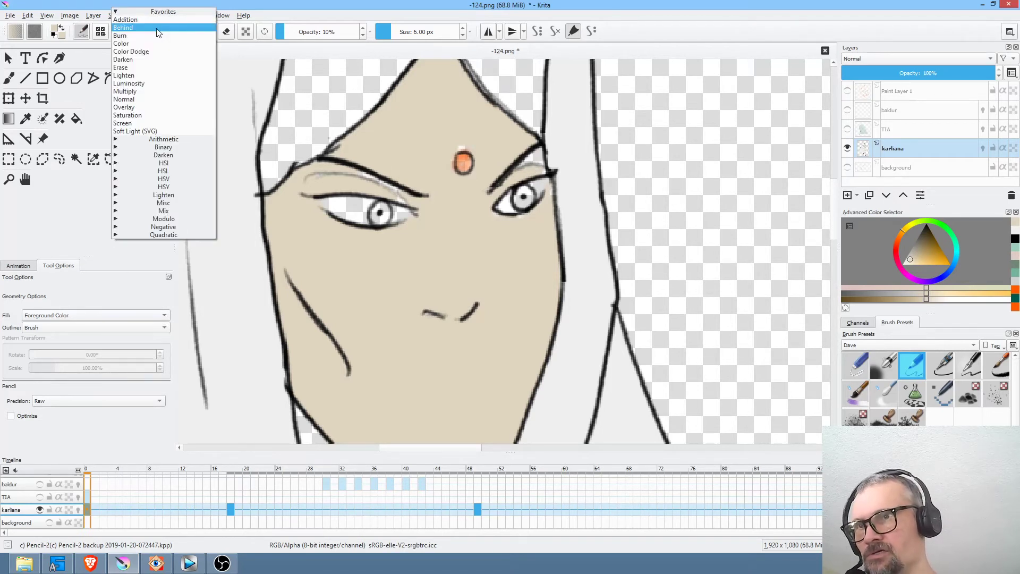
{"action": "left_click", "coordinate": [156, 100]}
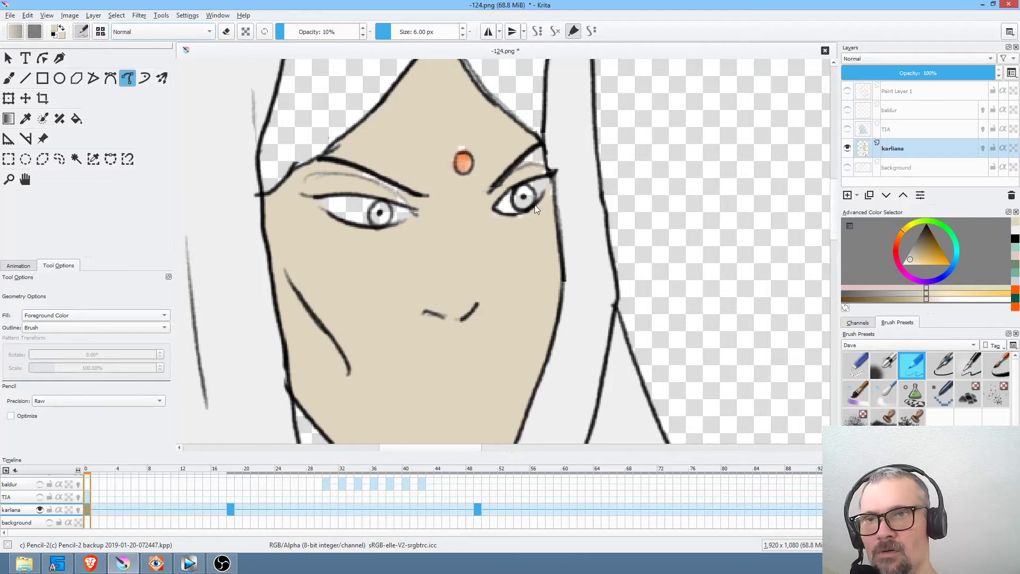
{"action": "scroll", "coordinate": [542, 180], "scroll_direction": "up", "scroll_amount": 4}
{"action": "left_click", "coordinate": [148, 33]}
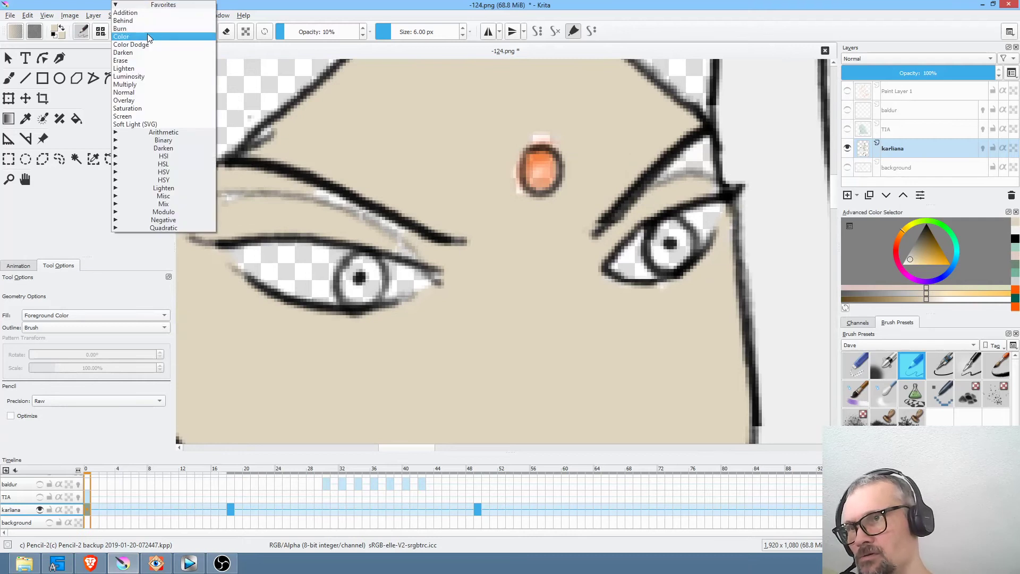
{"action": "left_click", "coordinate": [145, 26]}
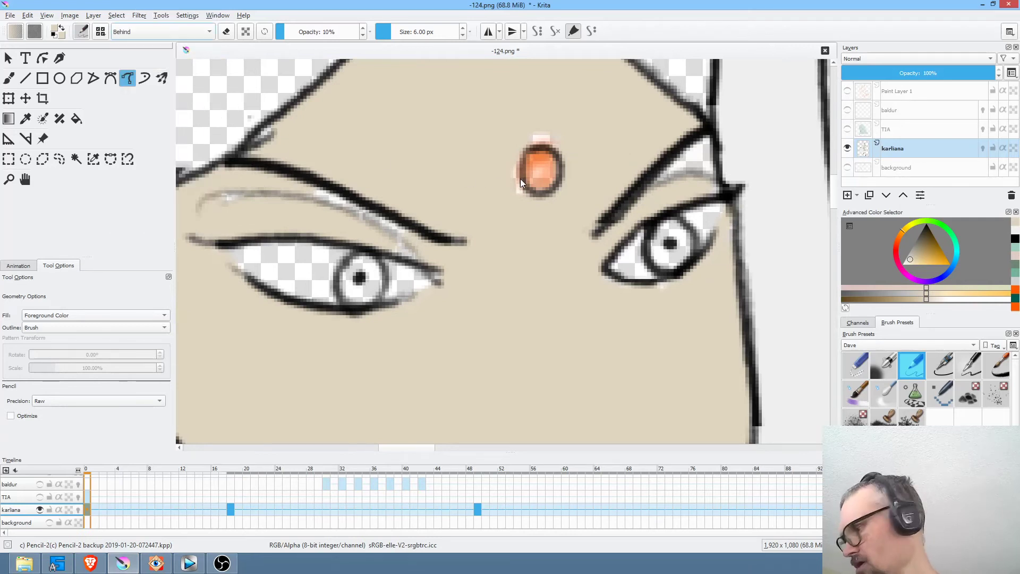
{"action": "key", "text": "f"}
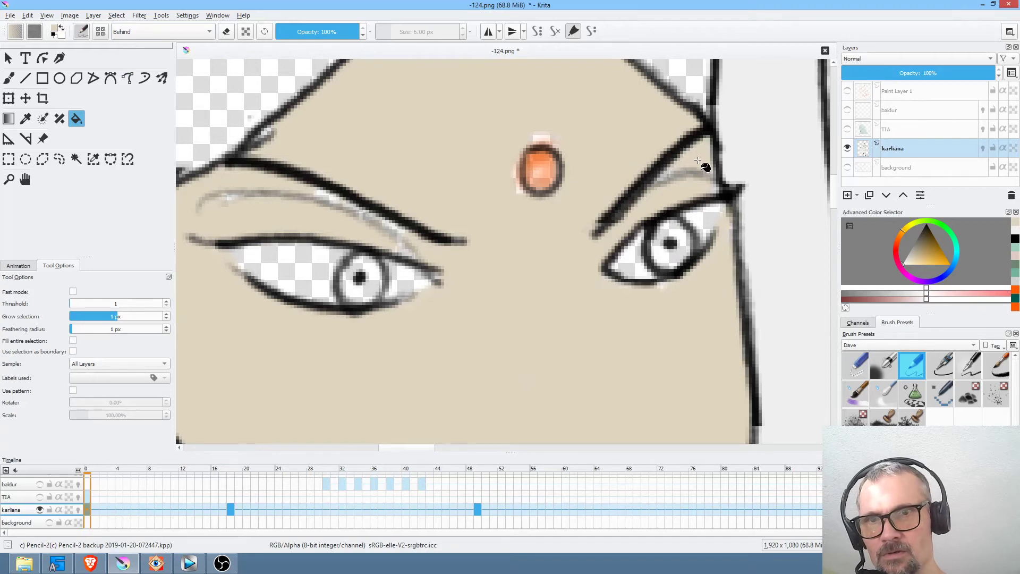
{"action": "left_click_drag", "start_coordinate": [490, 244], "coordinate": [509, 274]}
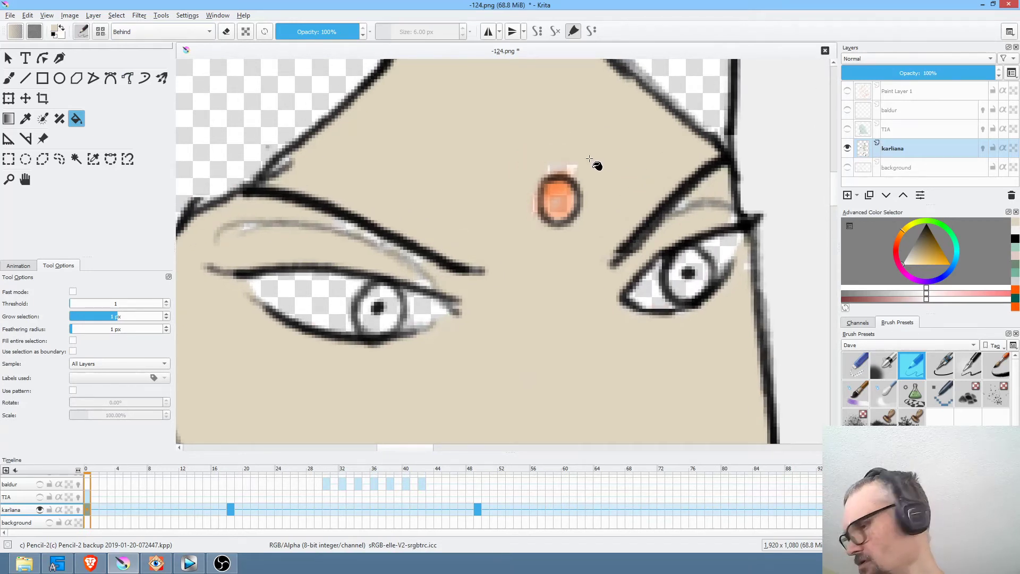
Mix a strong red-orange and fill karliana's forehead dot behind its outline with a filled freehand shape at 100% opacity.
{"action": "left_click_drag", "start_coordinate": [949, 238], "coordinate": [940, 262]}
{"action": "left_click", "coordinate": [898, 244]}
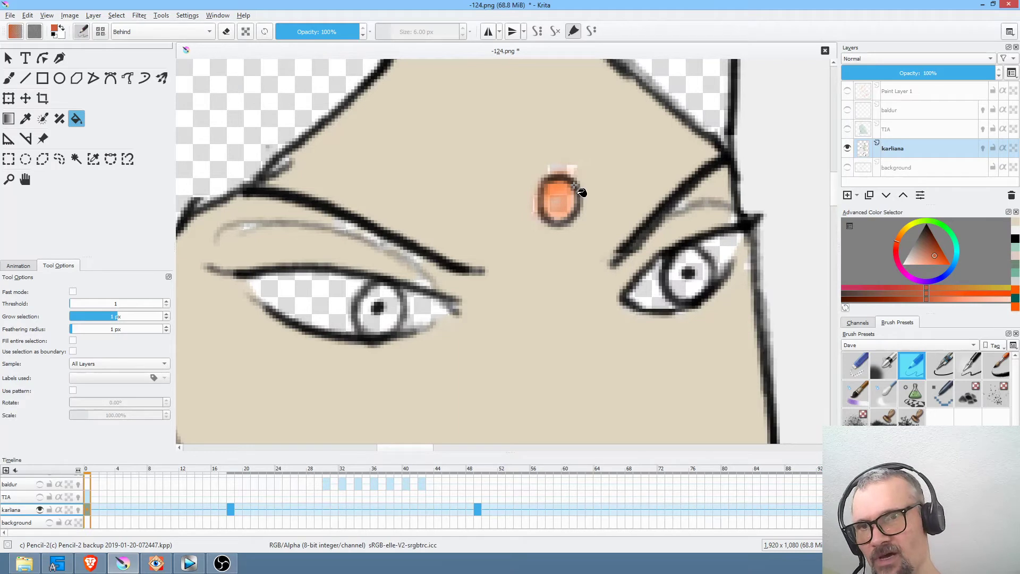
{"action": "left_click", "coordinate": [128, 78]}
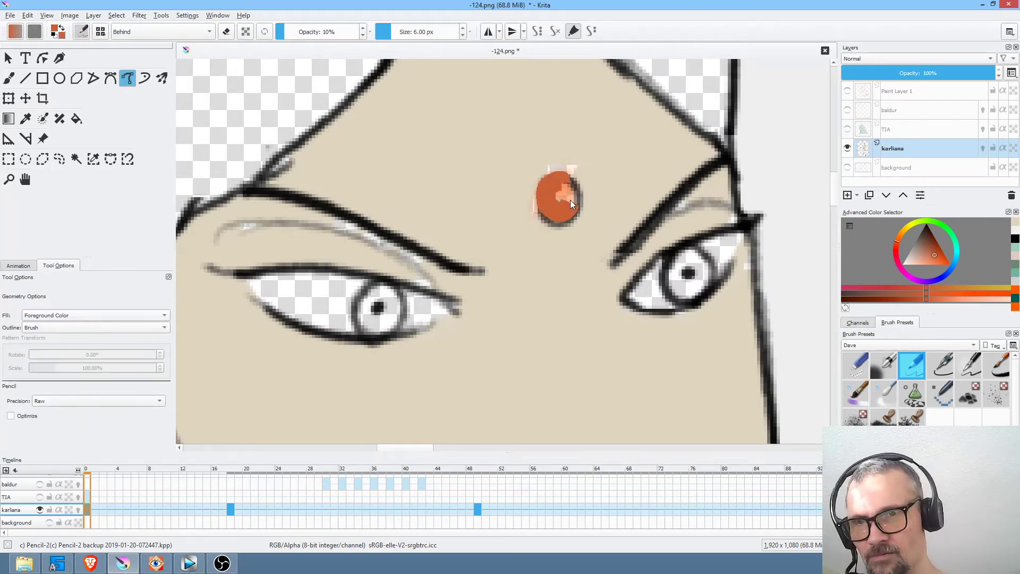
{"action": "left_click_drag", "start_coordinate": [569, 205], "coordinate": [573, 177]}
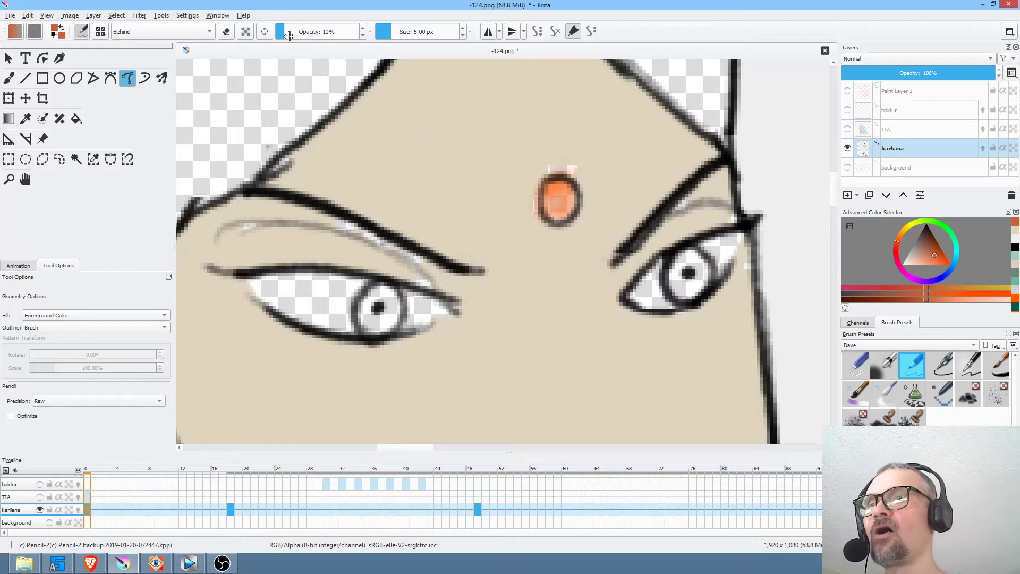
{"action": "left_click_drag", "start_coordinate": [291, 32], "coordinate": [448, 24]}
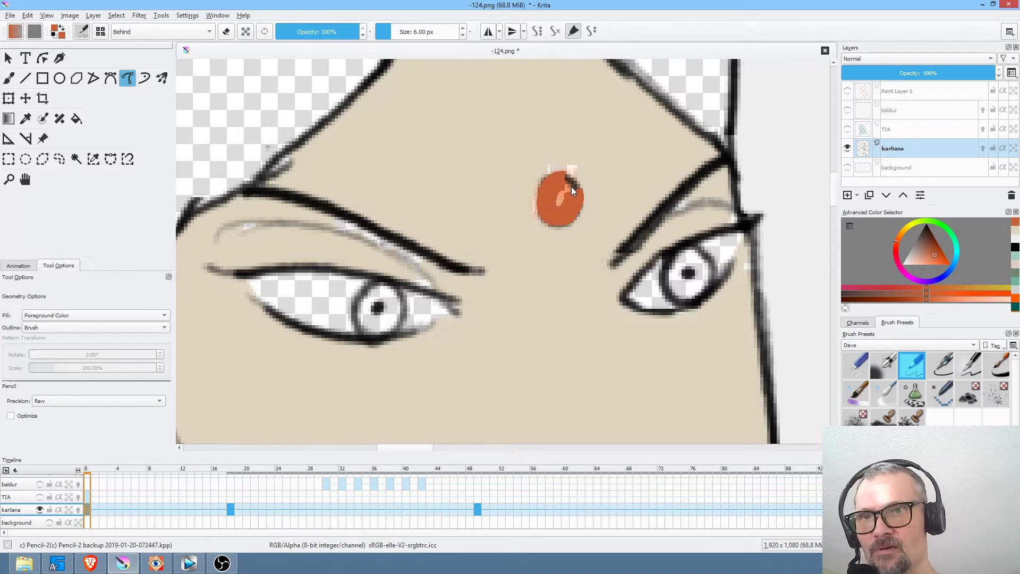
Sample the beige skin colour and cover the unpainted pixels around the forehead dot, eyebrows and eyelids with filled freehand shapes.
{"action": "left_click", "coordinate": [632, 162], "text": "ctrl"}
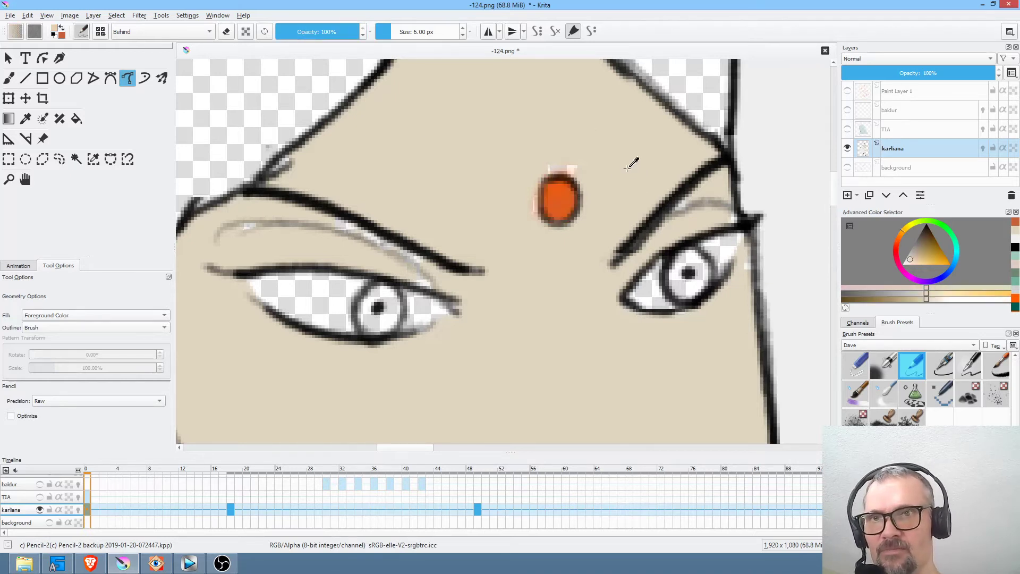
{"action": "mouse_move", "coordinate": [514, 220]}
{"action": "left_mouse_down"}
{"action": "mouse_move", "coordinate": [617, 166]}
{"action": "mouse_move", "coordinate": [569, 128]}
{"action": "left_mouse_up"}
{"action": "left_click_drag", "start_coordinate": [593, 252], "coordinate": [501, 277]}
{"action": "mouse_move", "coordinate": [618, 196]}
{"action": "left_mouse_down"}
{"action": "mouse_move", "coordinate": [555, 264]}
{"action": "mouse_move", "coordinate": [641, 244]}
{"action": "mouse_move", "coordinate": [633, 192]}
{"action": "left_mouse_up"}
{"action": "left_click_drag", "start_coordinate": [468, 300], "coordinate": [665, 251]}
{"action": "left_click_drag", "start_coordinate": [450, 169], "coordinate": [393, 224]}
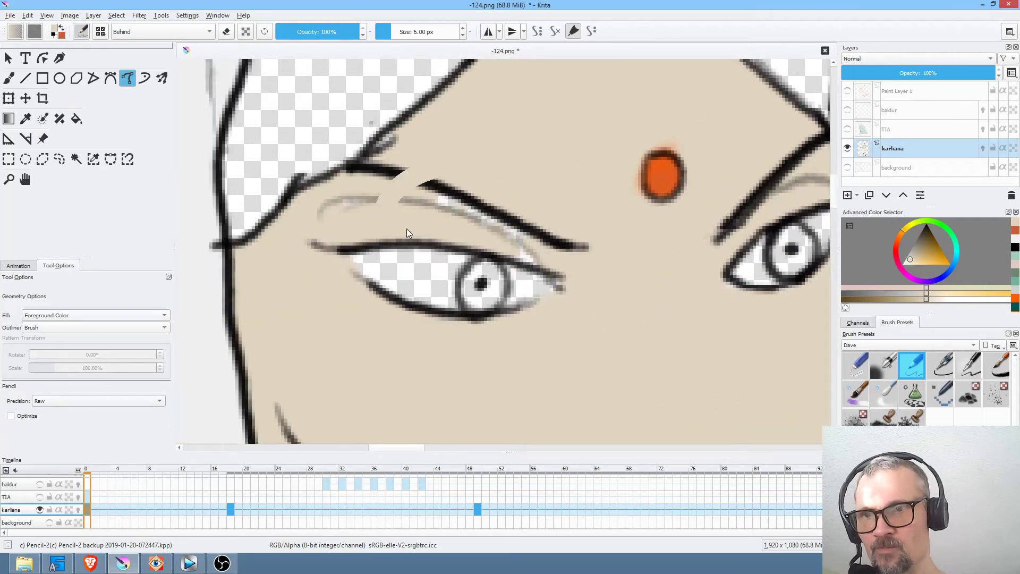
{"action": "left_click_drag", "start_coordinate": [589, 262], "coordinate": [470, 215]}
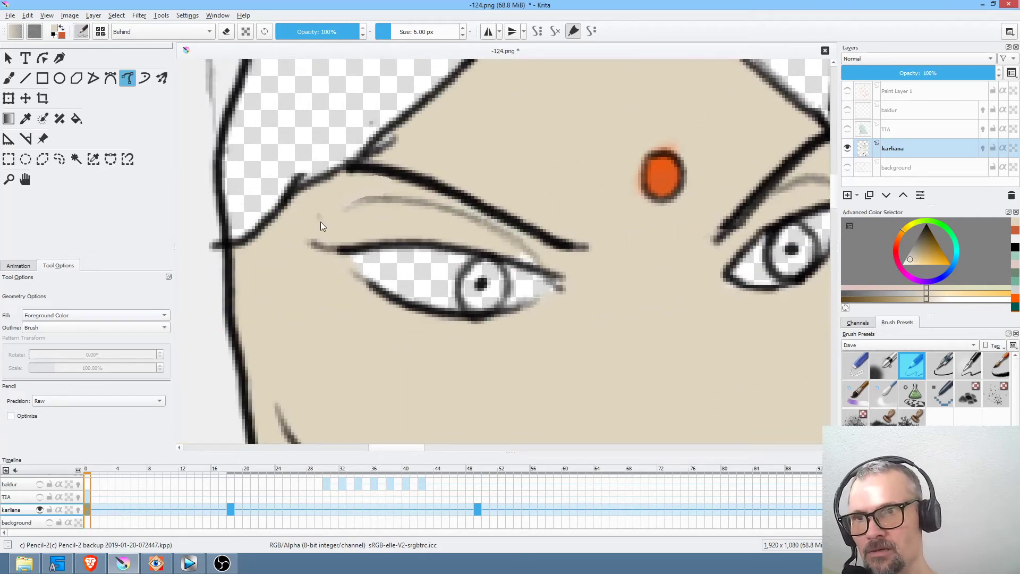
{"action": "left_click_drag", "start_coordinate": [610, 330], "coordinate": [385, 332]}
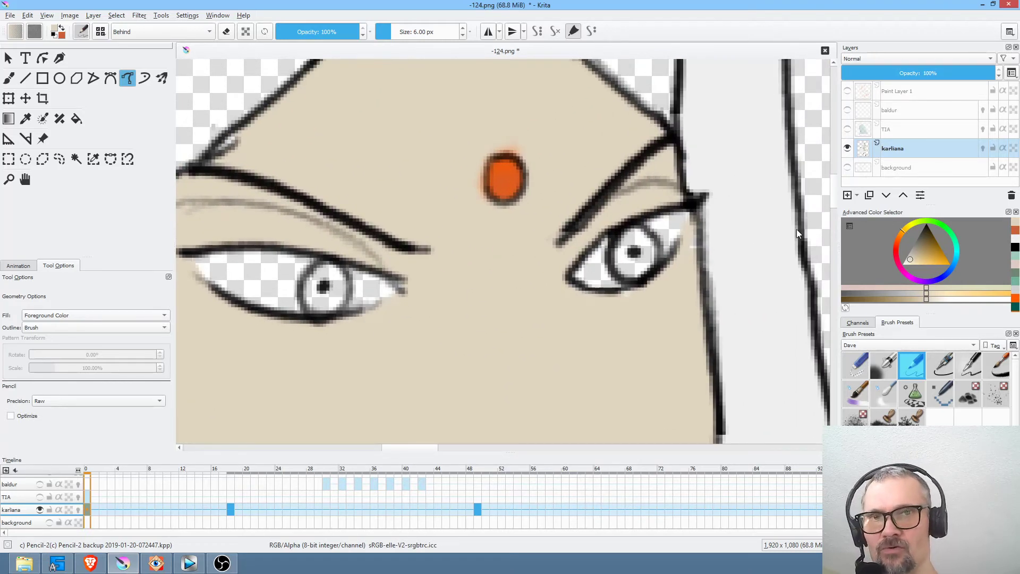
Mix a medium olive green and fill the irises of both of karliana's eyes.
{"action": "left_click", "coordinate": [936, 224]}
{"action": "mouse_move", "coordinate": [935, 226]}
{"action": "left_mouse_down"}
{"action": "mouse_move", "coordinate": [920, 222]}
{"action": "mouse_move", "coordinate": [925, 249]}
{"action": "left_mouse_up"}
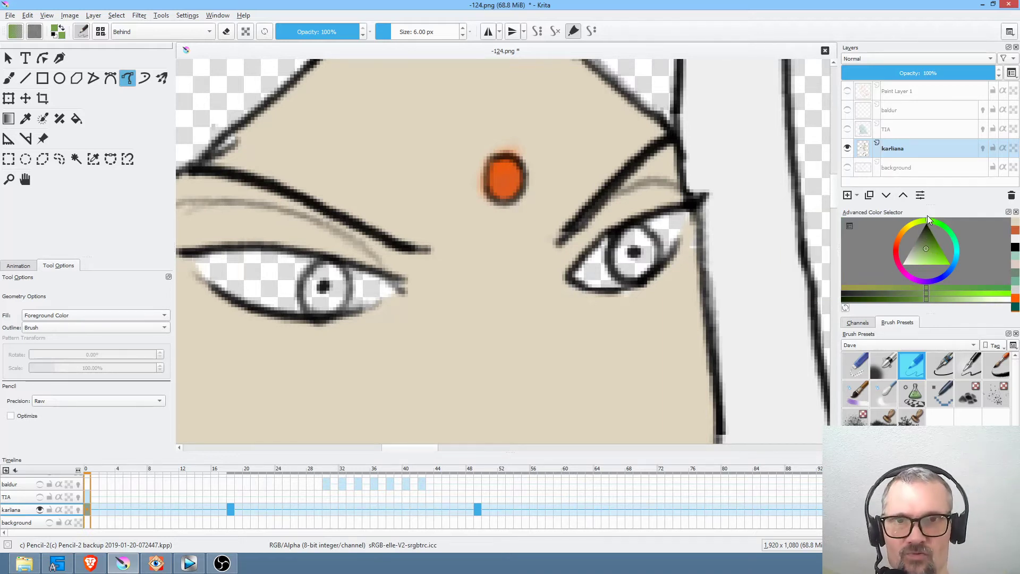
{"action": "left_click", "coordinate": [926, 247]}
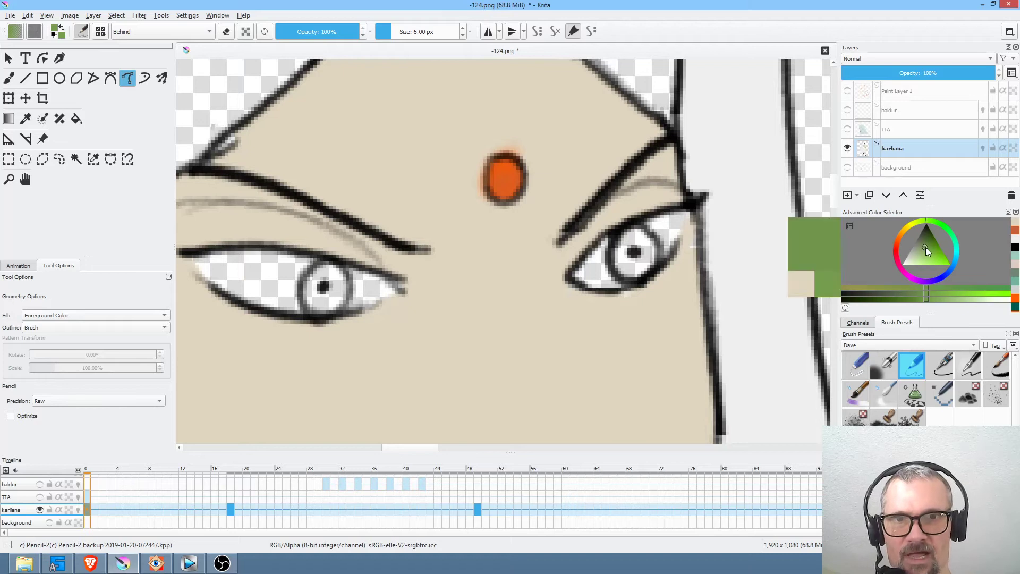
{"action": "key", "text": "f"}
{"action": "left_click", "coordinate": [640, 239]}
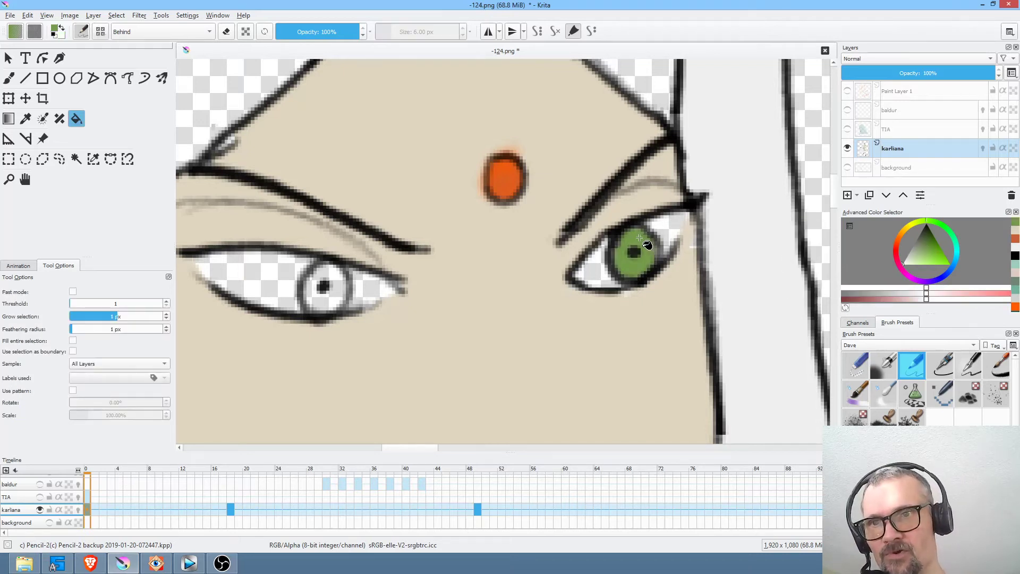
{"action": "left_click", "coordinate": [332, 297]}
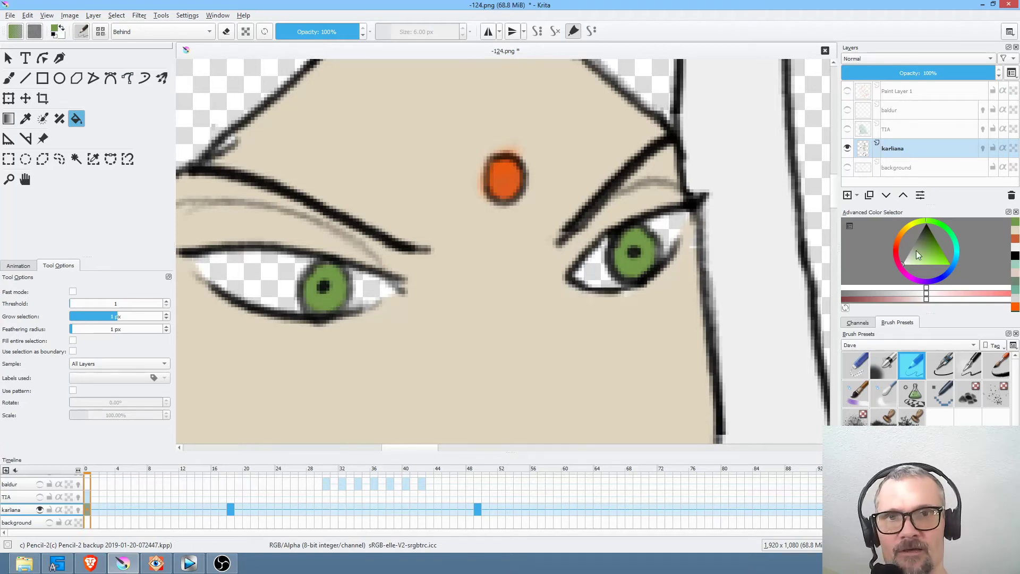
Choose a near-white colour and fill the whites of both eyes on either side of the irises.
{"action": "left_click", "coordinate": [903, 264]}
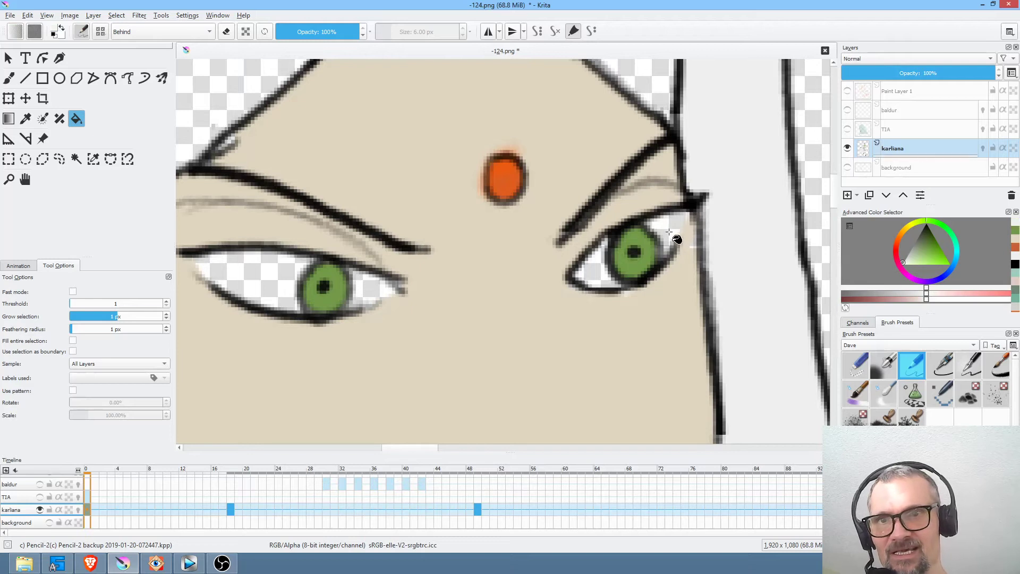
{"action": "left_click", "coordinate": [596, 274]}
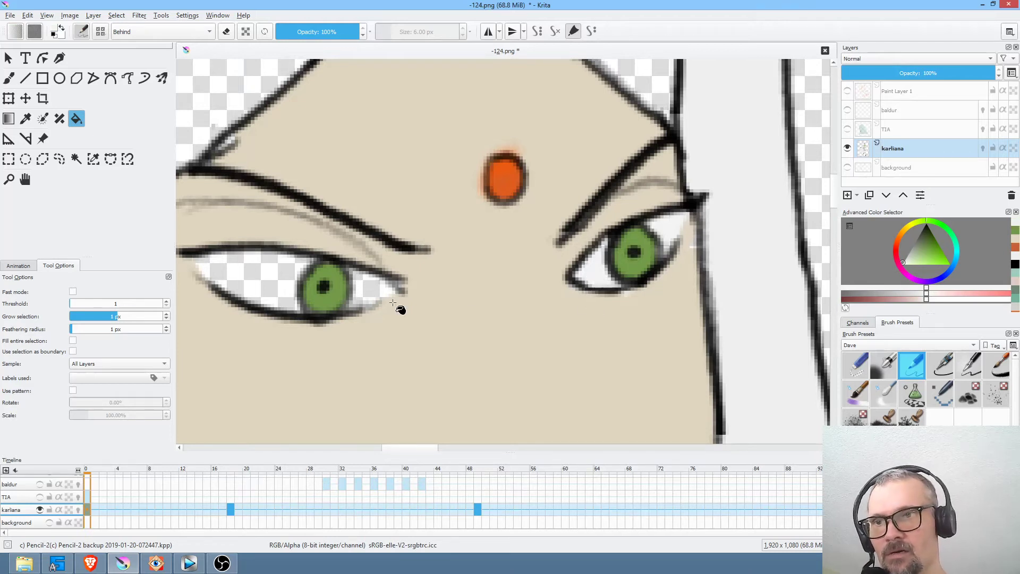
{"action": "left_click", "coordinate": [369, 289]}
{"action": "left_click", "coordinate": [269, 287]}
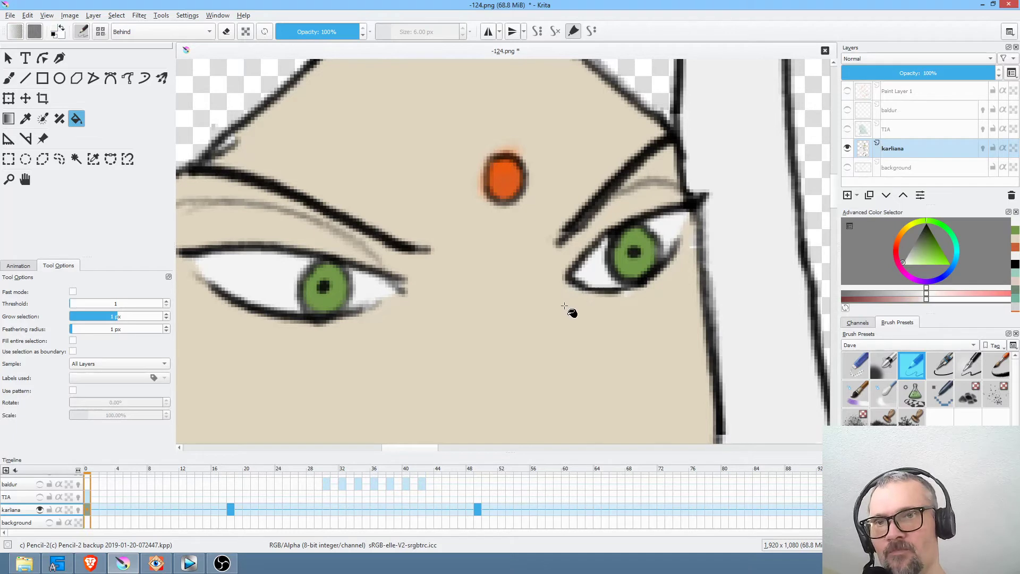
Sample the beige skin colour again and cover the remaining gaps along the forehead and face edges with filled freehand shapes.
{"action": "scroll", "coordinate": [569, 312], "scroll_direction": "down", "scroll_amount": 2}
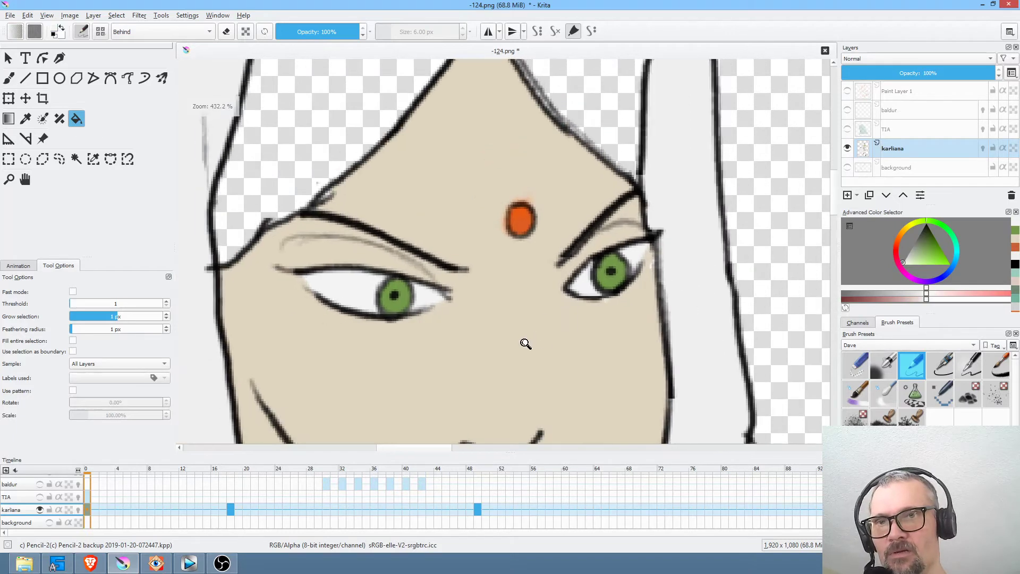
{"action": "left_click", "coordinate": [568, 355], "text": "ctrl"}
{"action": "left_click", "coordinate": [127, 78]}
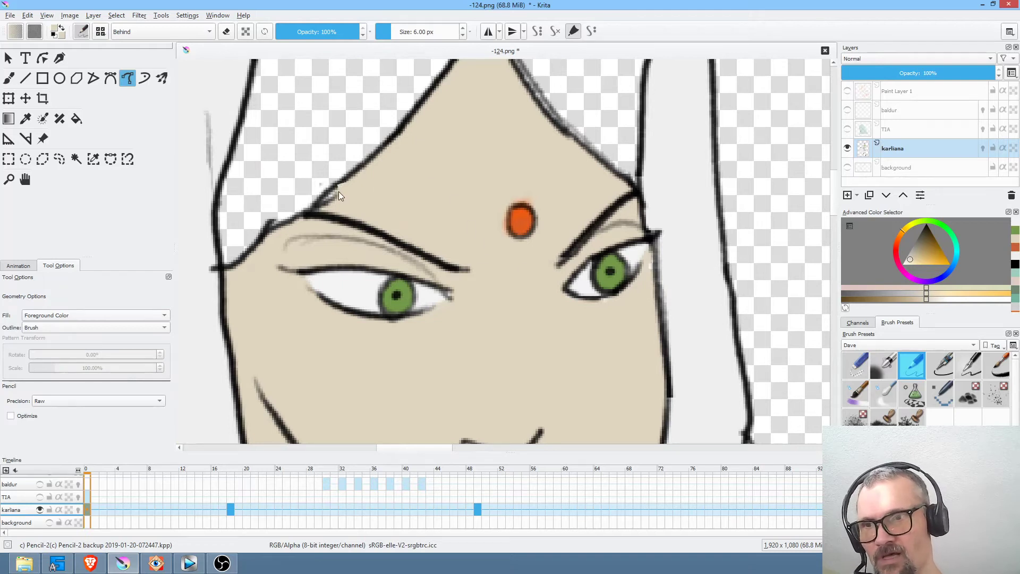
{"action": "left_click_drag", "start_coordinate": [420, 379], "coordinate": [441, 170]}
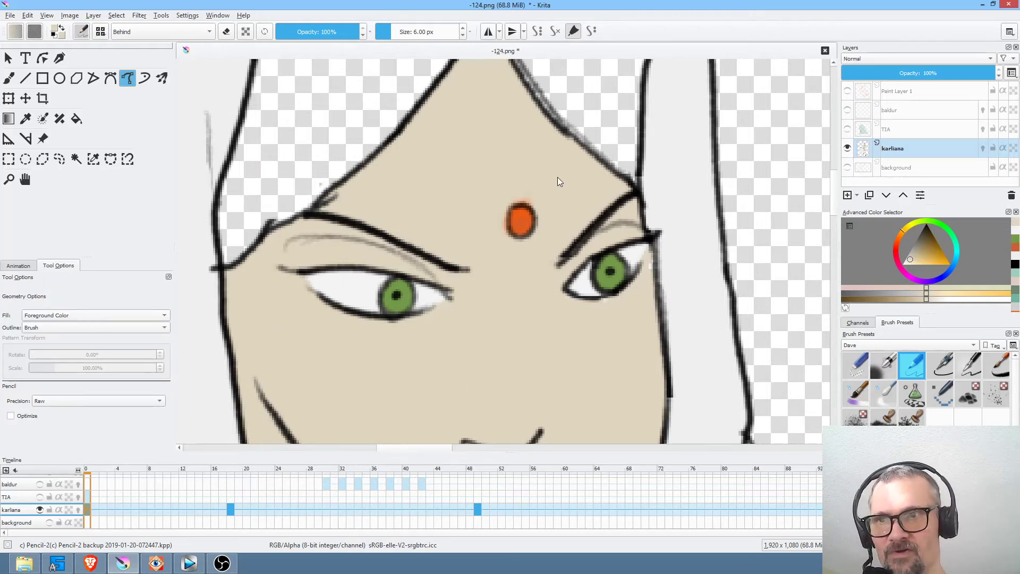
{"action": "left_click_drag", "start_coordinate": [569, 171], "coordinate": [559, 330]}
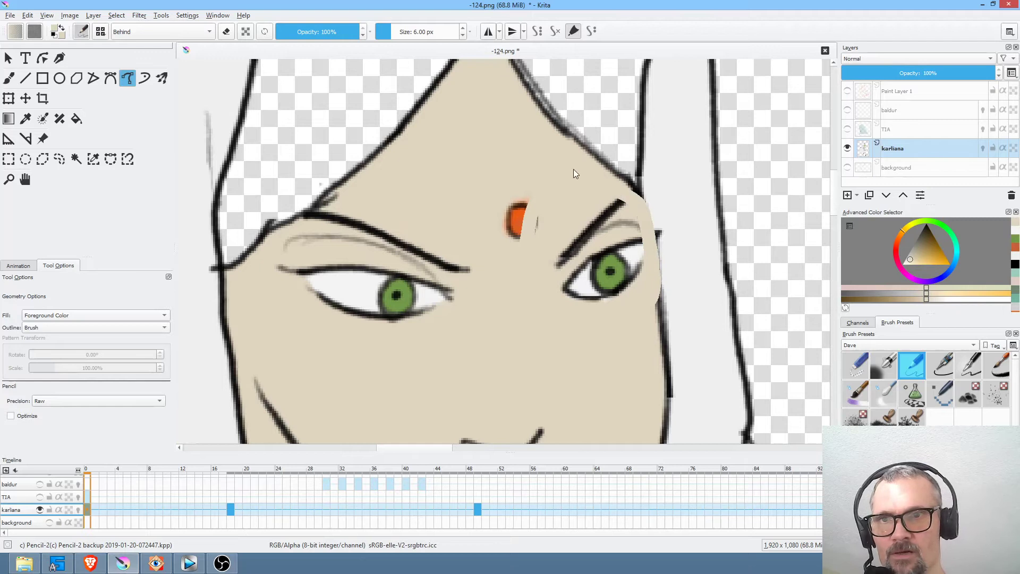
{"action": "left_click_drag", "start_coordinate": [586, 174], "coordinate": [550, 285]}
{"action": "left_click_drag", "start_coordinate": [625, 351], "coordinate": [673, 91]}
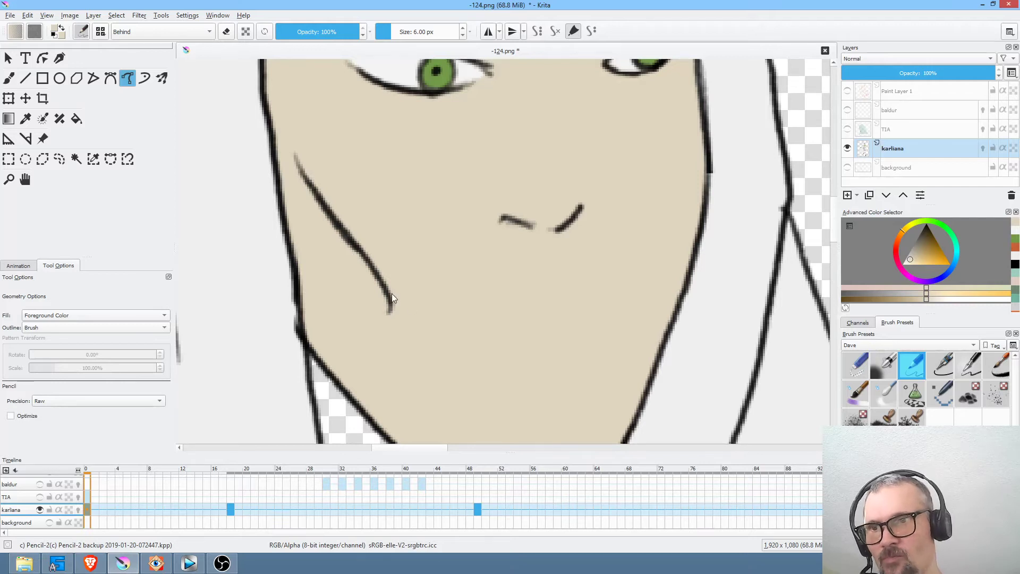
Try filling the neck area below karliana's jaw with black.
{"action": "scroll", "coordinate": [574, 271], "scroll_direction": "down", "scroll_amount": 2}
{"action": "mouse_move", "coordinate": [561, 318]}
{"action": "left_mouse_down"}
{"action": "mouse_move", "coordinate": [542, 207]}
{"action": "mouse_move", "coordinate": [533, 269]}
{"action": "mouse_move", "coordinate": [550, 320]}
{"action": "left_mouse_up"}
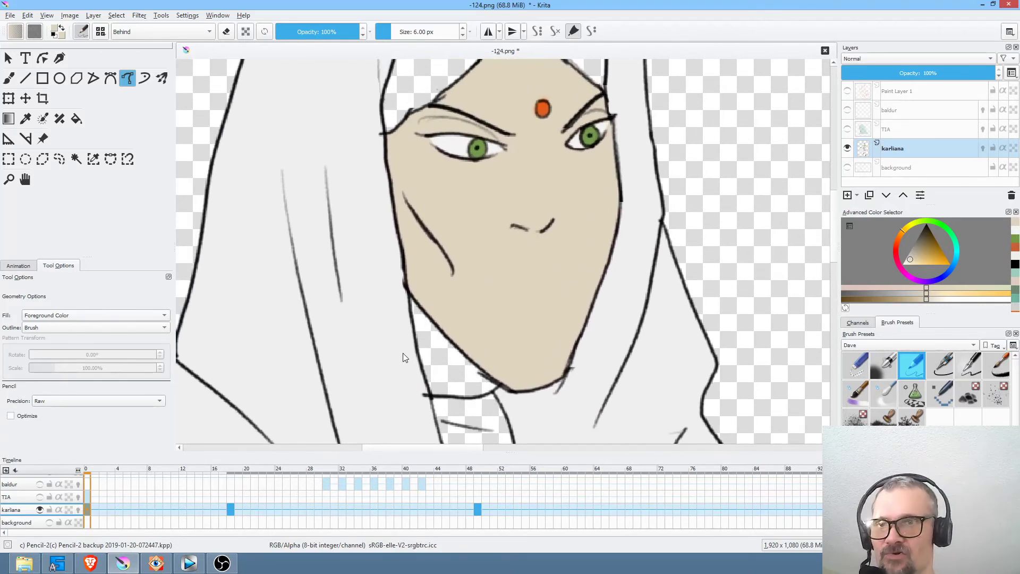
{"action": "left_click_drag", "start_coordinate": [916, 251], "coordinate": [916, 244]}
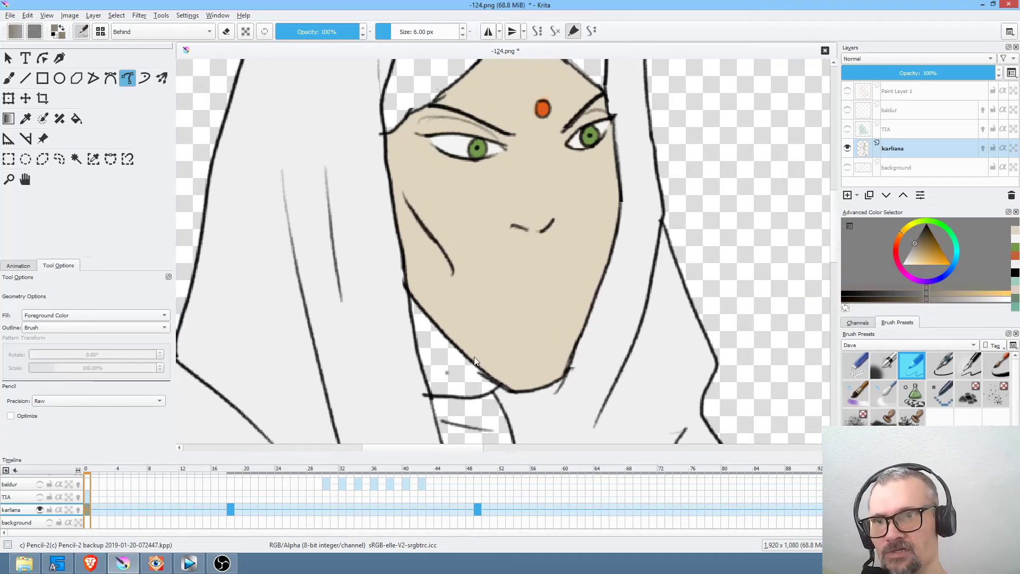
{"action": "key", "text": "d"}
{"action": "key", "text": "f"}
{"action": "left_click", "coordinate": [452, 364]}
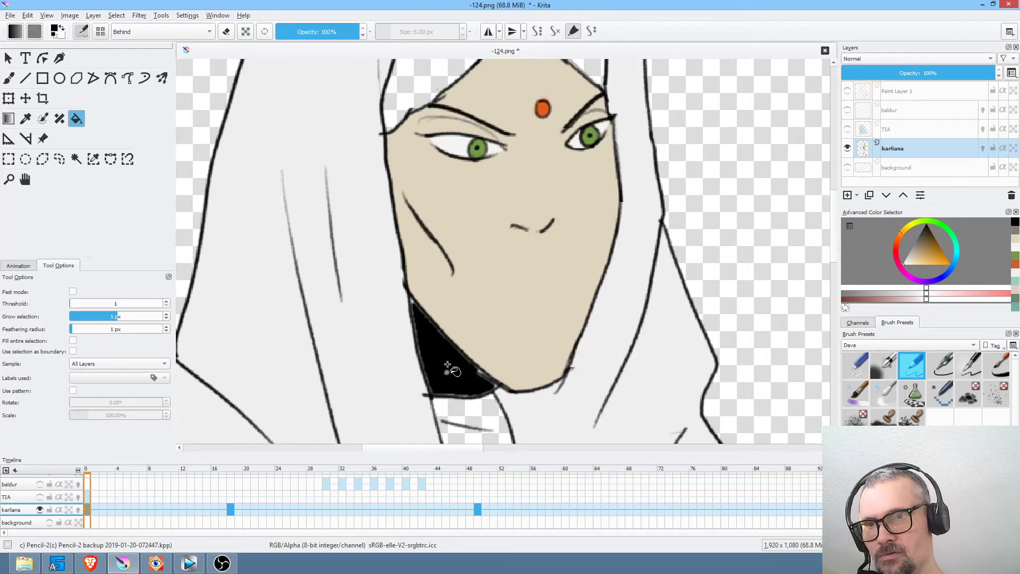
{"action": "key", "text": "ctrl+z"}
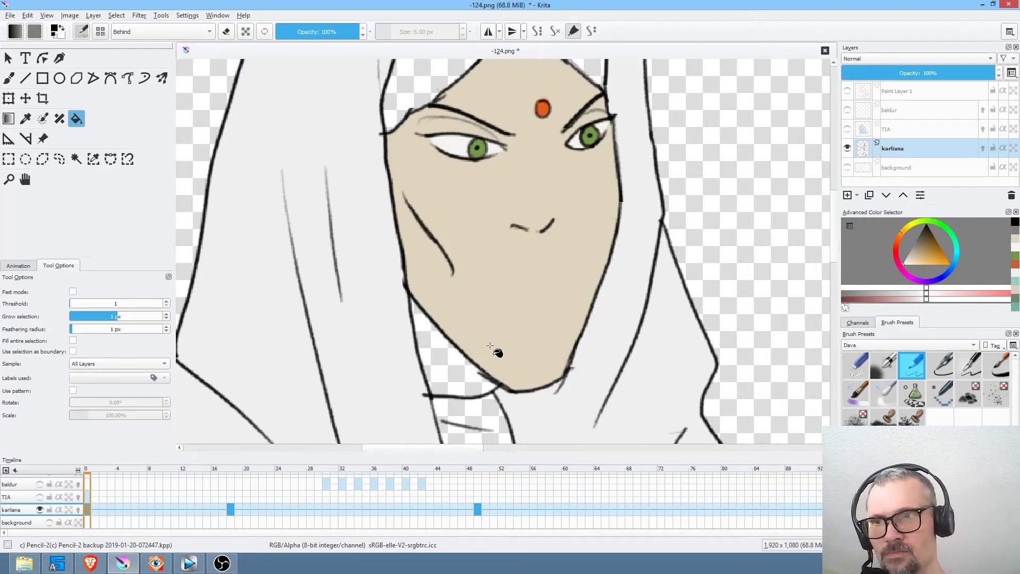
Try filling the neck area below the jaw with a darker greyish beige.
{"action": "left_click_drag", "start_coordinate": [927, 251], "coordinate": [916, 253]}
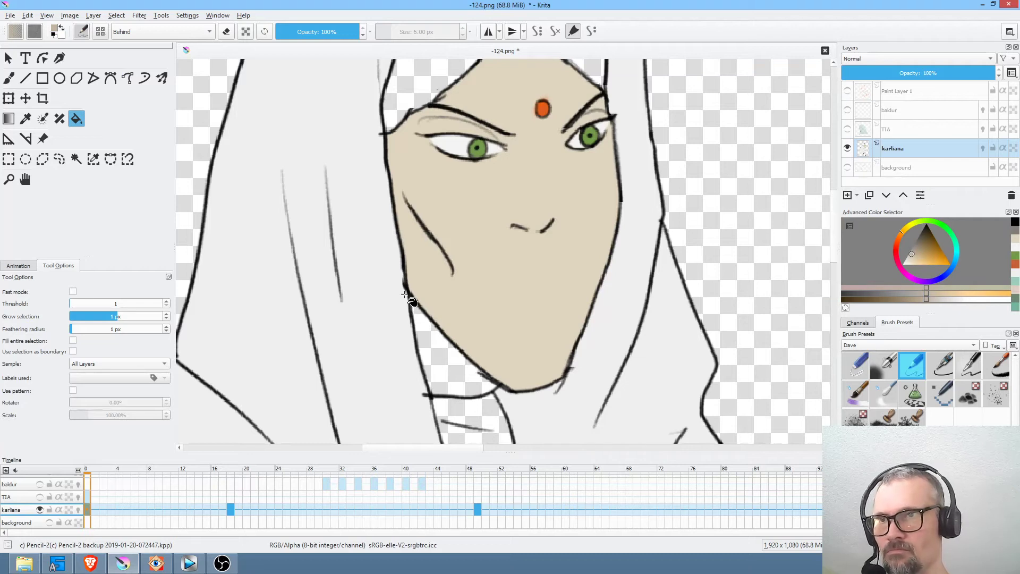
{"action": "left_click", "coordinate": [437, 359]}
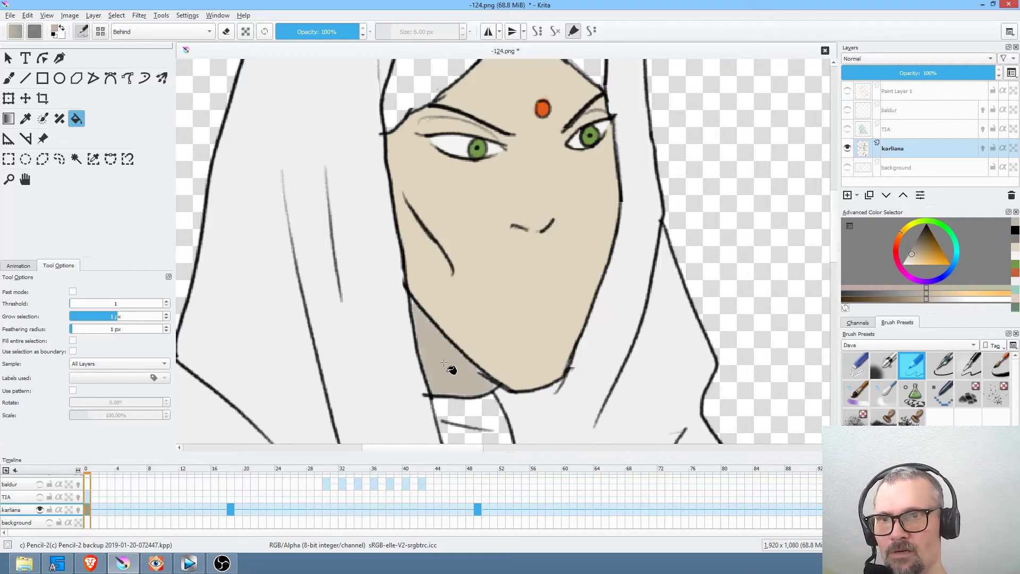
{"action": "key", "text": "ctrl+z"}
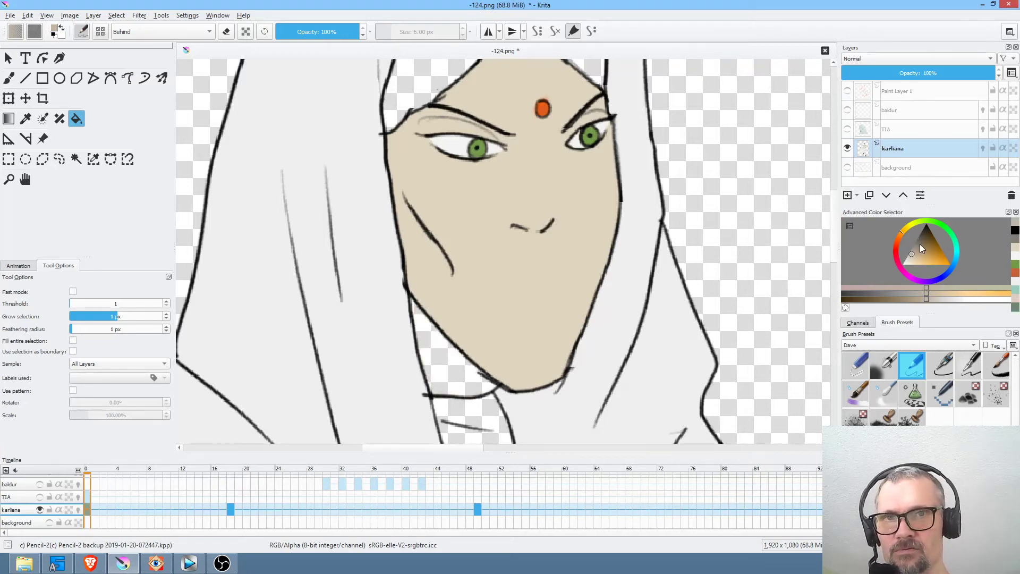
Choose a darker greyish brown and fill the neck area below karliana's jaw with it.
{"action": "left_click", "coordinate": [917, 246]}
{"action": "left_click", "coordinate": [467, 375]}
{"action": "left_click", "coordinate": [461, 375]}
Choose a muted teal and fill the pointed garment area below the neck with it.
{"action": "left_click_drag", "start_coordinate": [641, 323], "coordinate": [664, 191]}
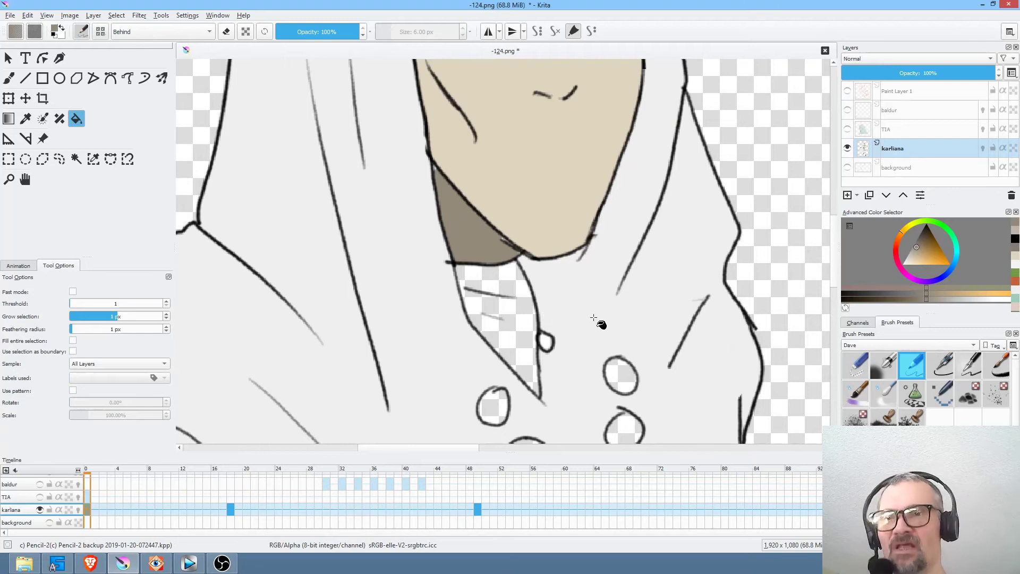
{"action": "left_click_drag", "start_coordinate": [955, 238], "coordinate": [956, 248]}
{"action": "left_click", "coordinate": [522, 344]}
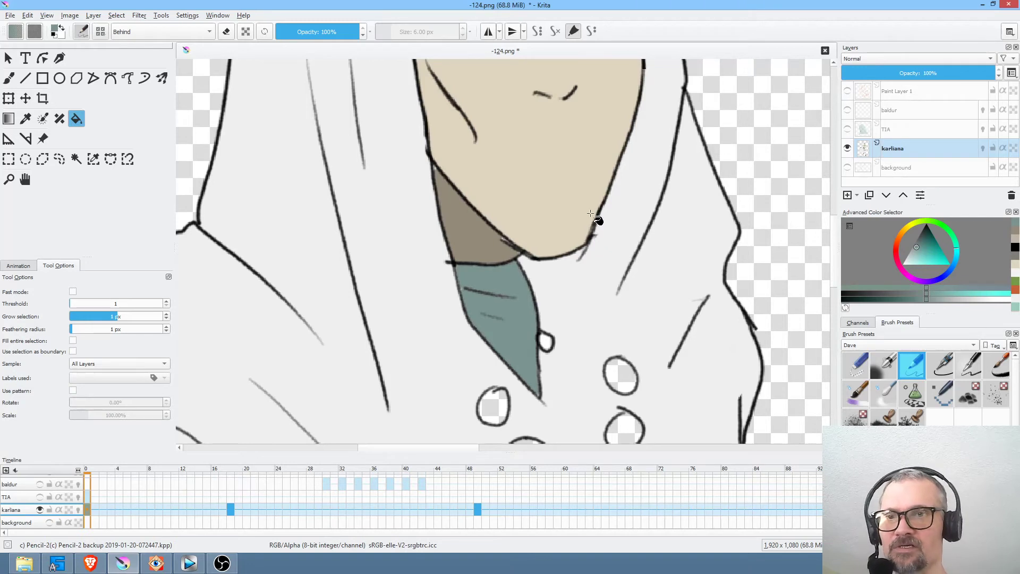
Try filling the necklace beads with teal freehand shapes.
{"action": "left_click", "coordinate": [127, 78]}
{"action": "mouse_move", "coordinate": [539, 183]}
{"action": "left_mouse_down"}
{"action": "mouse_move", "coordinate": [382, 269]}
{"action": "mouse_move", "coordinate": [581, 399]}
{"action": "mouse_move", "coordinate": [565, 172]}
{"action": "left_mouse_up"}
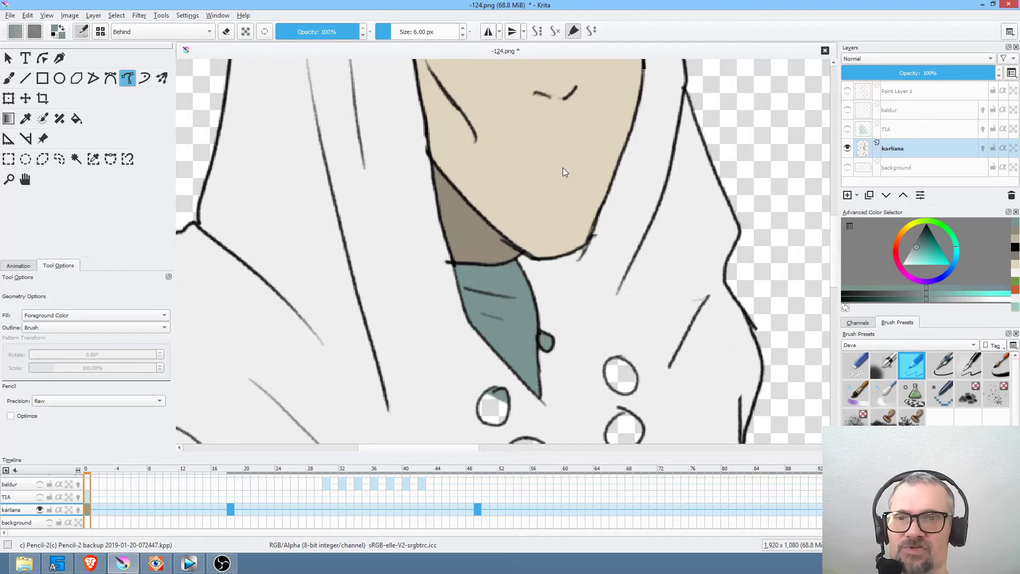
{"action": "left_click_drag", "start_coordinate": [595, 315], "coordinate": [616, 287]}
{"action": "key", "text": "ctrl+z"}
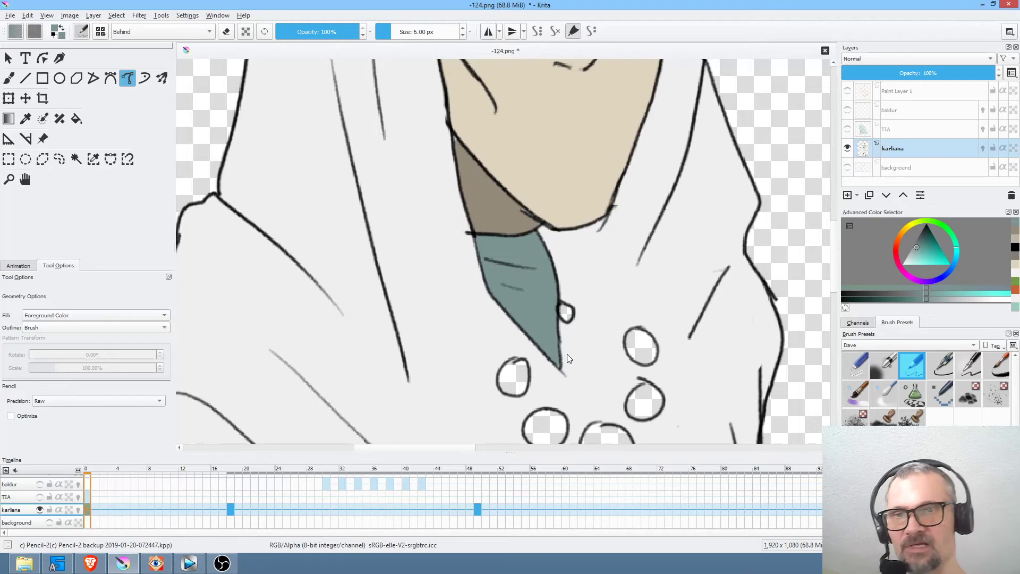
Choose a golden yellow and cover all the necklace beads with filled freehand shapes behind the linework.
{"action": "left_click_drag", "start_coordinate": [628, 305], "coordinate": [588, 245]}
{"action": "left_click_drag", "start_coordinate": [920, 225], "coordinate": [906, 228]}
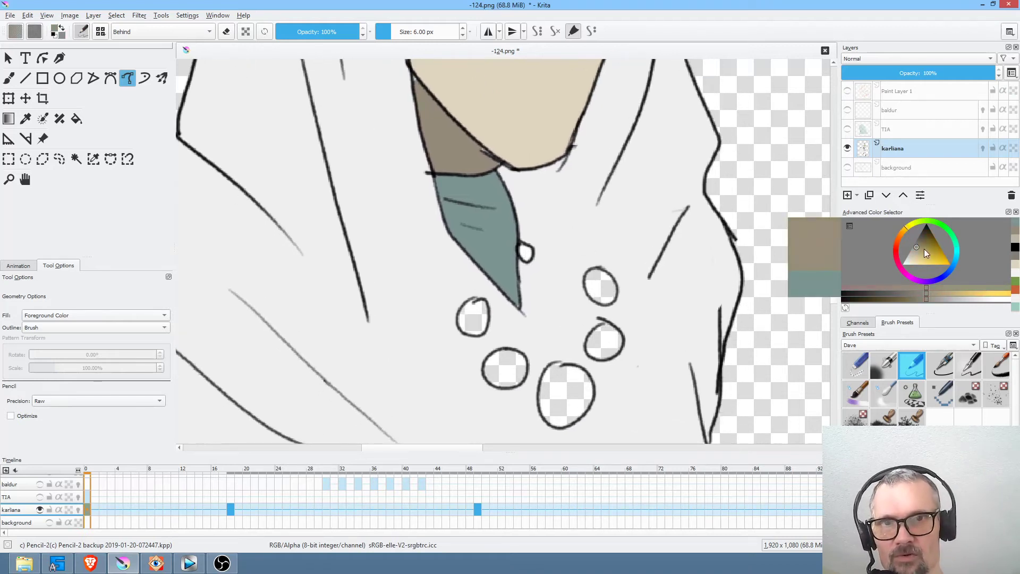
{"action": "left_click", "coordinate": [939, 261]}
{"action": "mouse_move", "coordinate": [621, 243]}
{"action": "left_mouse_down"}
{"action": "mouse_move", "coordinate": [599, 180]}
{"action": "mouse_move", "coordinate": [398, 340]}
{"action": "mouse_move", "coordinate": [622, 174]}
{"action": "left_mouse_up"}
{"action": "left_click_drag", "start_coordinate": [578, 319], "coordinate": [622, 407]}
Try filling the dress below the shawl and its narrow side strip with a greyish light blue based on the sampled teal.
{"action": "left_click", "coordinate": [524, 268], "text": "ctrl"}
{"action": "mouse_move", "coordinate": [558, 159]}
{"action": "left_mouse_down"}
{"action": "mouse_move", "coordinate": [453, 80]}
{"action": "mouse_move", "coordinate": [597, 236]}
{"action": "mouse_move", "coordinate": [560, 151]}
{"action": "left_mouse_up"}
{"action": "scroll", "coordinate": [648, 298], "scroll_direction": "down", "scroll_amount": 1}
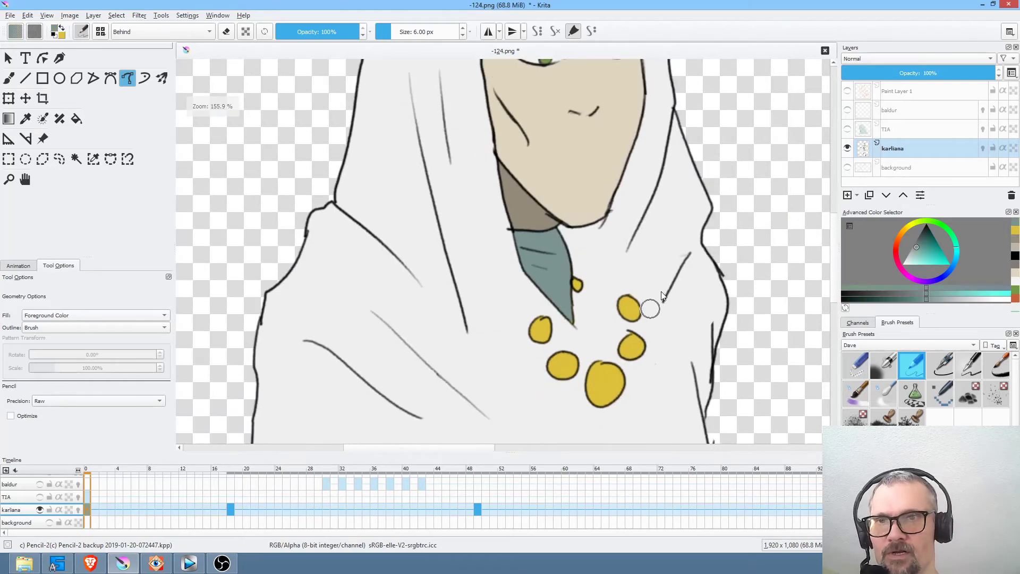
{"action": "left_click_drag", "start_coordinate": [639, 359], "coordinate": [605, 220]}
{"action": "scroll", "coordinate": [583, 275], "scroll_direction": "down", "scroll_amount": 1}
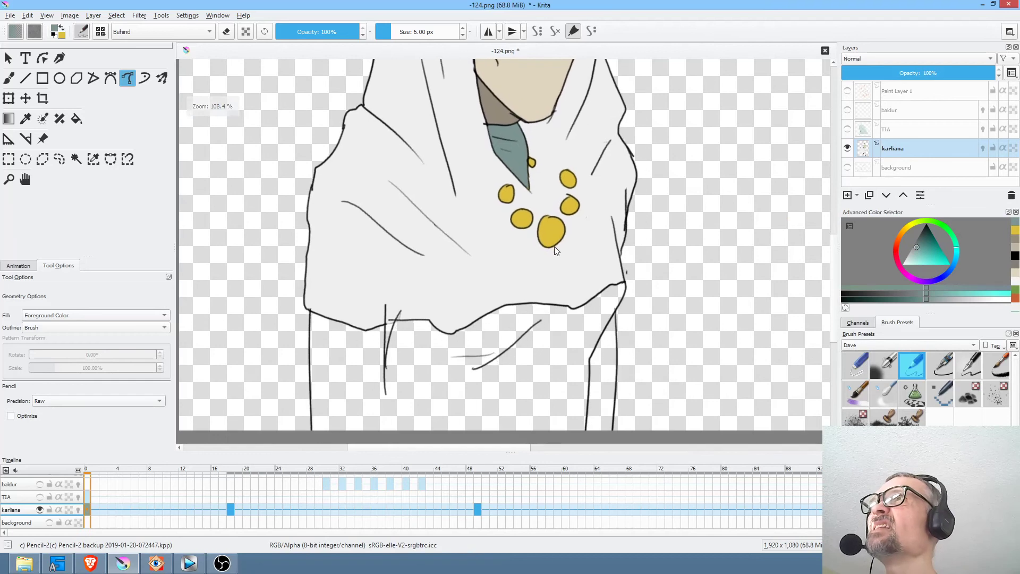
{"action": "left_click", "coordinate": [913, 256]}
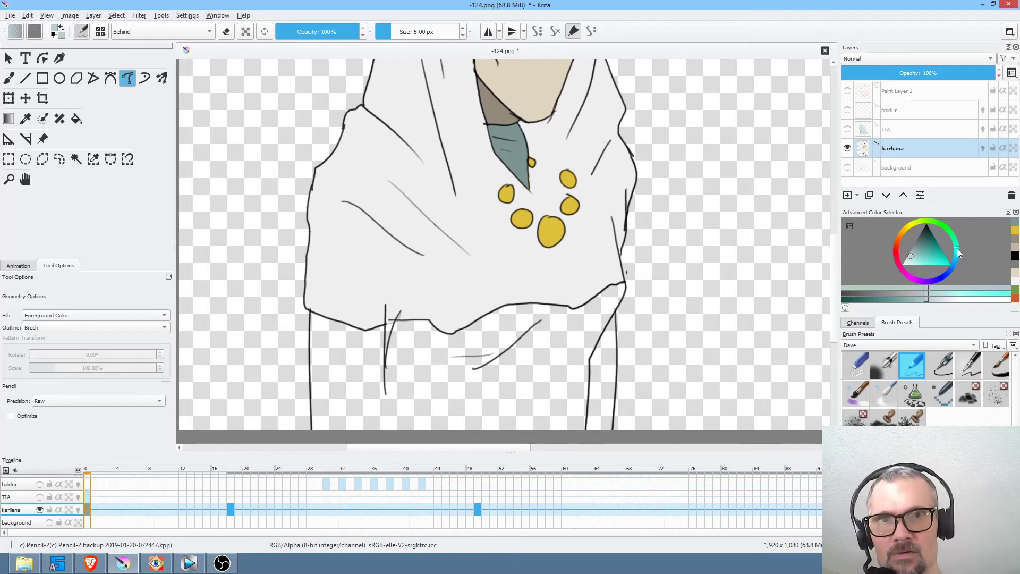
{"action": "mouse_move", "coordinate": [957, 247]}
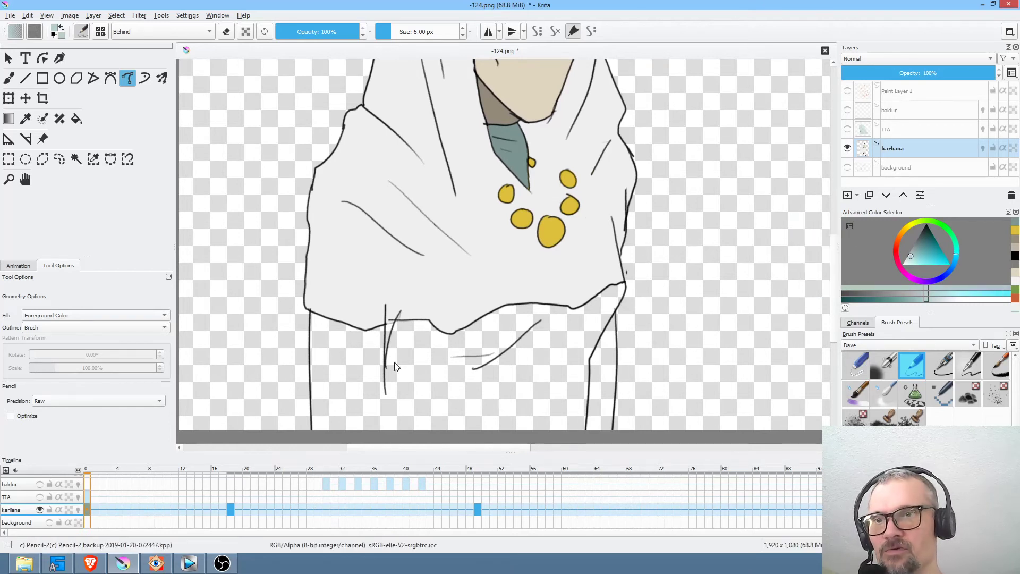
{"action": "key", "text": "f"}
{"action": "left_click", "coordinate": [421, 398]}
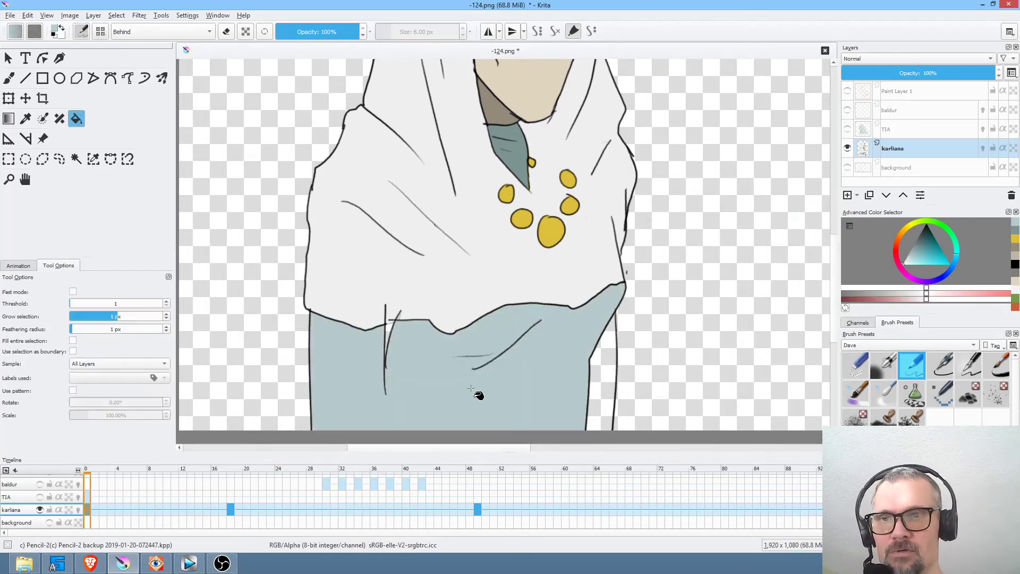
{"action": "left_click", "coordinate": [607, 387]}
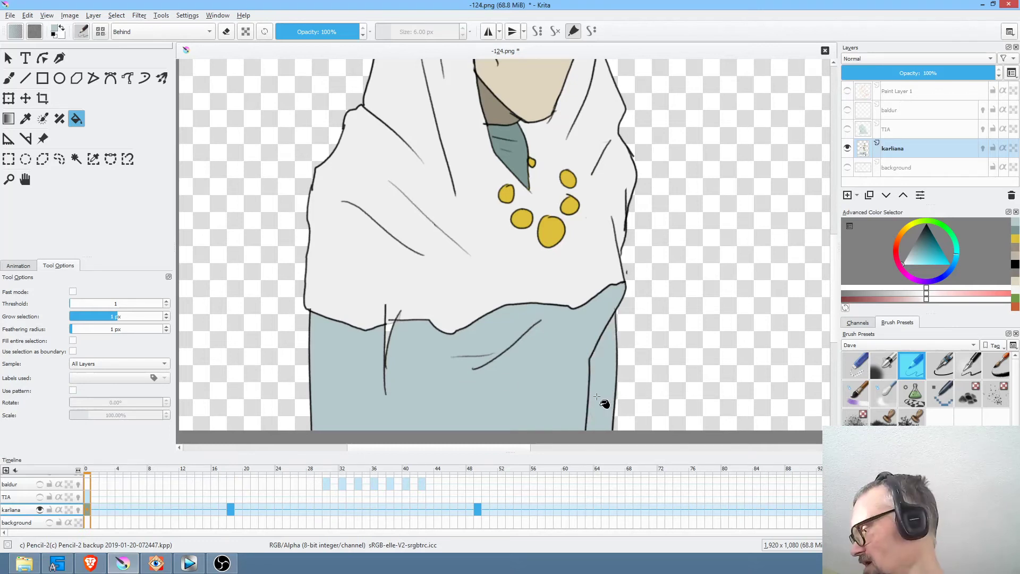
{"action": "key", "text": "ctrl+z"}
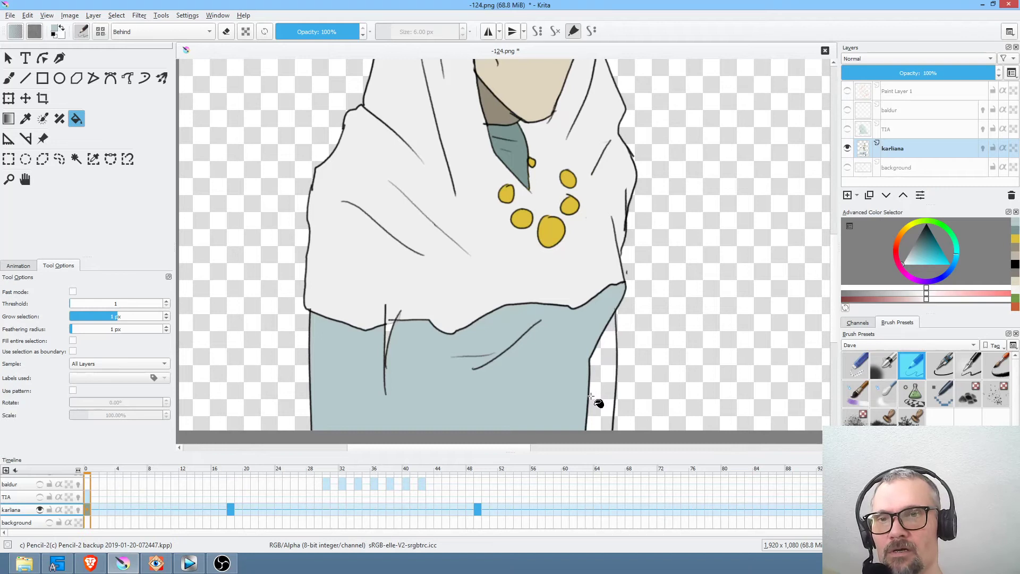
{"action": "key", "text": "ctrl+z"}
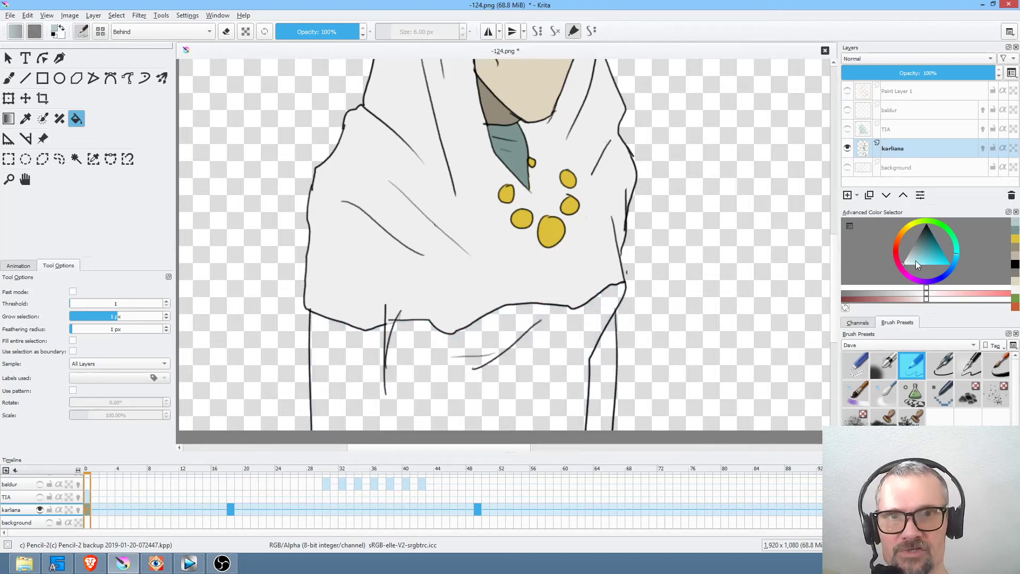
Choose a paler light blue and fill the dress below the shawl, including the narrow side strip.
{"action": "left_click_drag", "start_coordinate": [916, 260], "coordinate": [910, 260]}
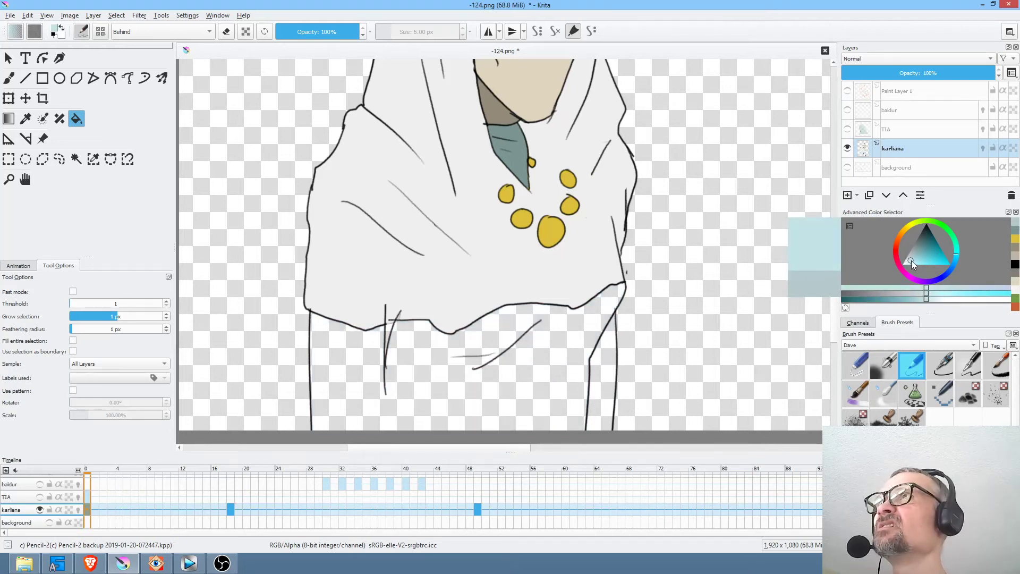
{"action": "left_click", "coordinate": [532, 393]}
{"action": "left_click", "coordinate": [606, 387]}
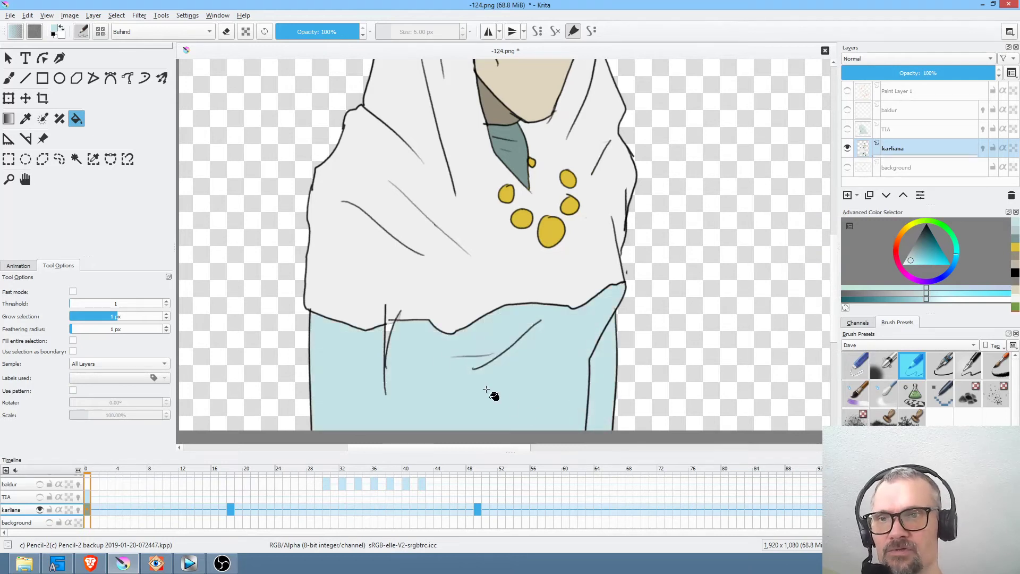
{"action": "left_click", "coordinate": [127, 79]}
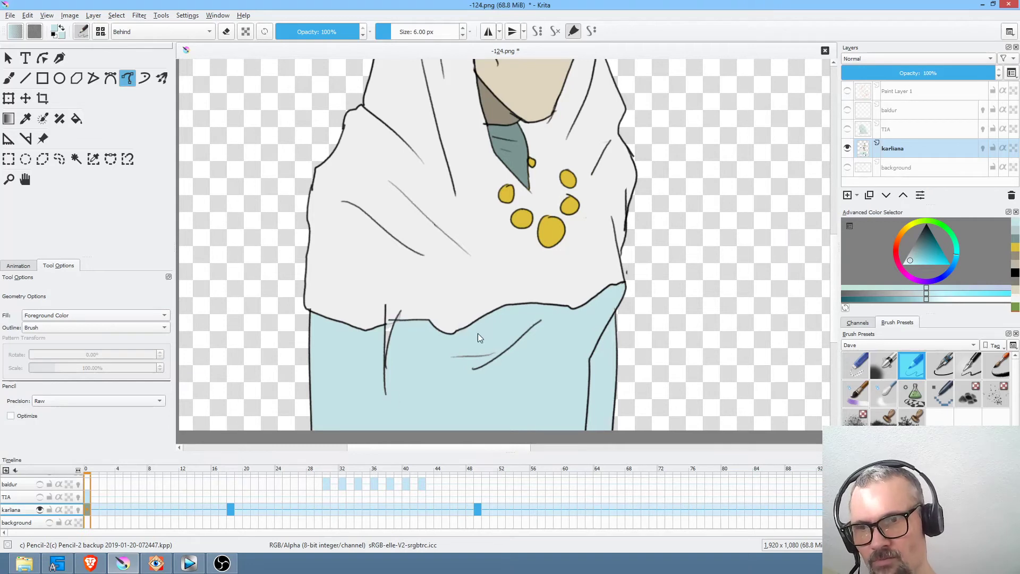
{"action": "left_click_drag", "start_coordinate": [576, 273], "coordinate": [553, 181]}
Sample the greyish neck colour, shift it to a reddish brown and fill karliana's hair under the hood.
{"action": "left_click_drag", "start_coordinate": [516, 205], "coordinate": [570, 395]}
{"action": "left_click", "coordinate": [372, 415], "text": "ctrl"}
{"action": "left_click_drag", "start_coordinate": [901, 235], "coordinate": [898, 240]}
{"action": "left_click", "coordinate": [921, 244]}
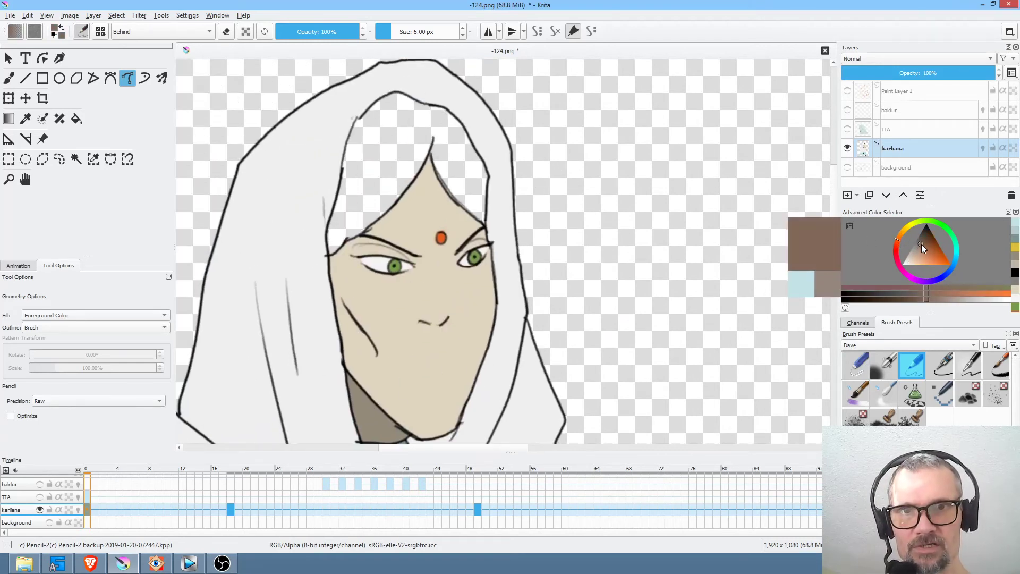
{"action": "key", "text": "f"}
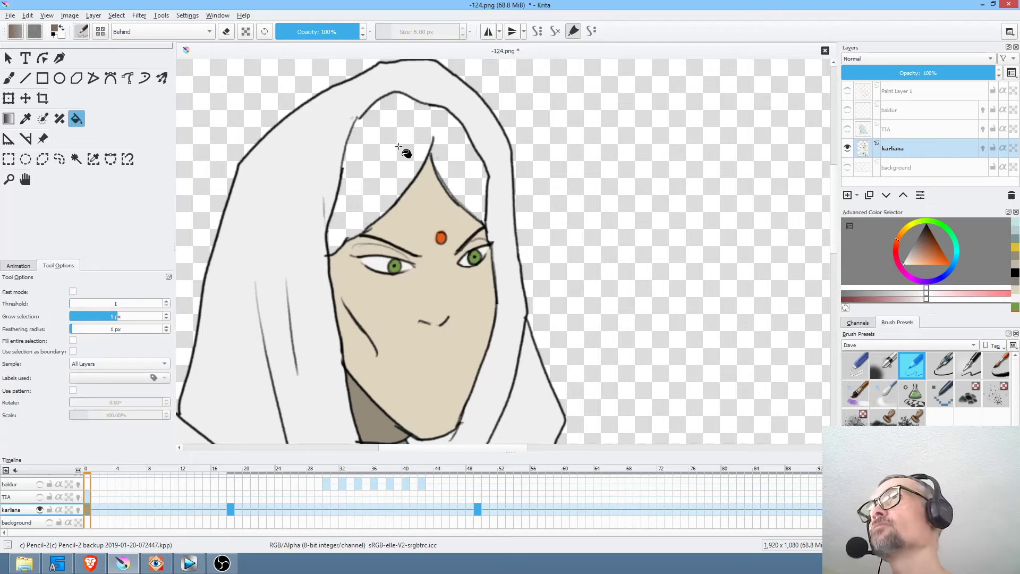
{"action": "left_click", "coordinate": [400, 148]}
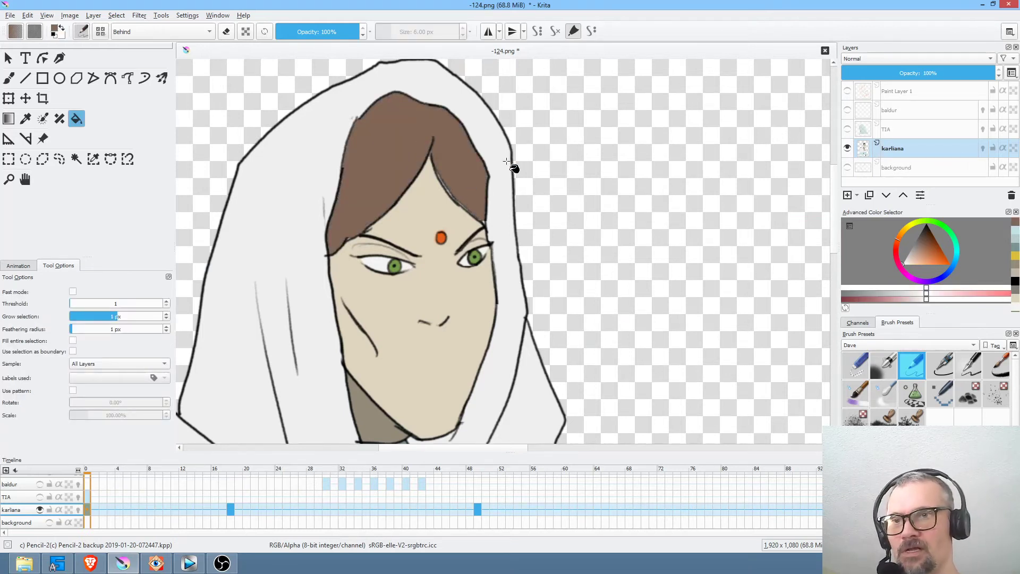
Go to karliana's second keyframe, at frame 18, and try filling the hair area with brown.
{"action": "left_click", "coordinate": [231, 510]}
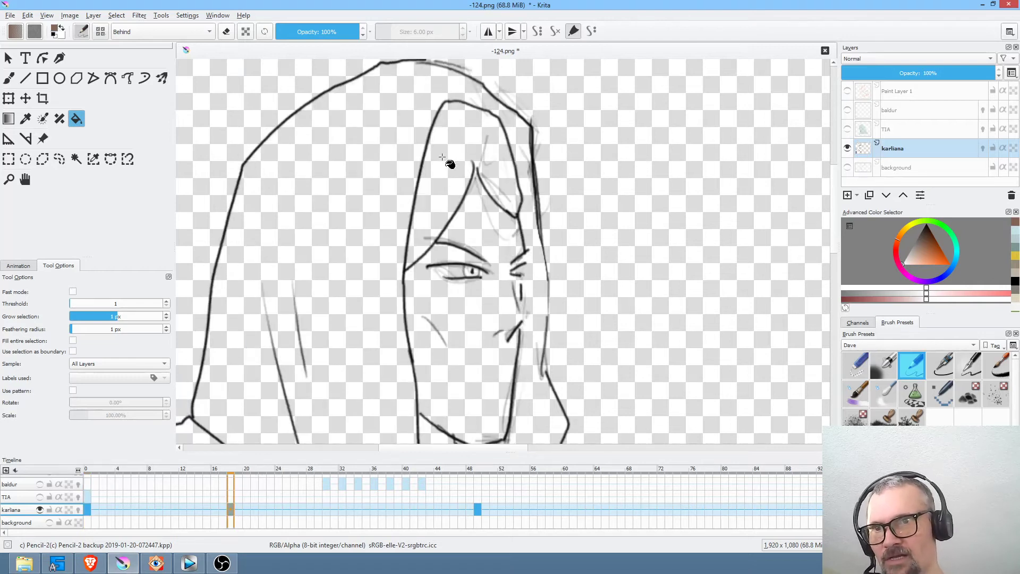
{"action": "left_click", "coordinate": [451, 164]}
{"action": "left_click_drag", "start_coordinate": [555, 225], "coordinate": [537, 248]}
{"action": "key", "text": "ctrl+z"}
Restore black as the drawing colour and close the gaps in the face outline and hood edge with brush strokes.
{"action": "scroll", "coordinate": [606, 207], "scroll_direction": "down", "scroll_amount": 3}
{"action": "left_click_drag", "start_coordinate": [644, 253], "coordinate": [505, 317]}
{"action": "scroll", "coordinate": [504, 317], "scroll_direction": "up", "scroll_amount": 3}
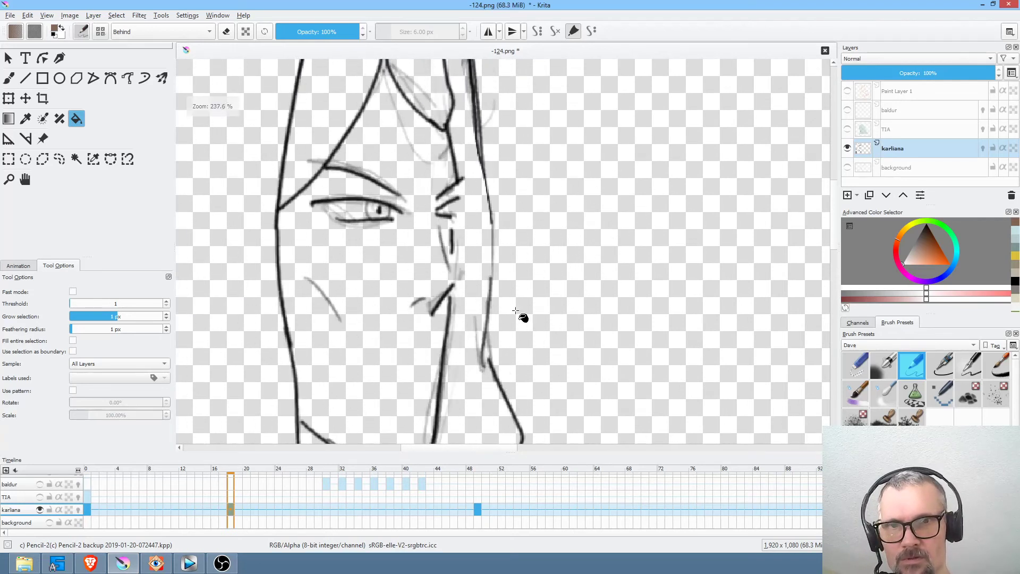
{"action": "key", "text": "d"}
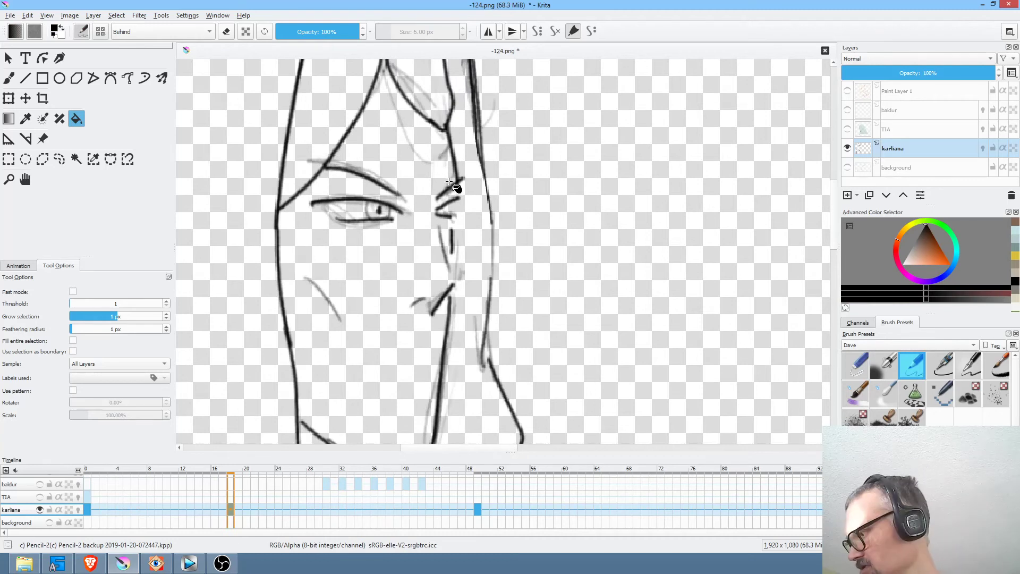
{"action": "key", "text": "b"}
{"action": "left_click_drag", "start_coordinate": [474, 141], "coordinate": [481, 173]}
{"action": "left_click_drag", "start_coordinate": [466, 223], "coordinate": [460, 252]}
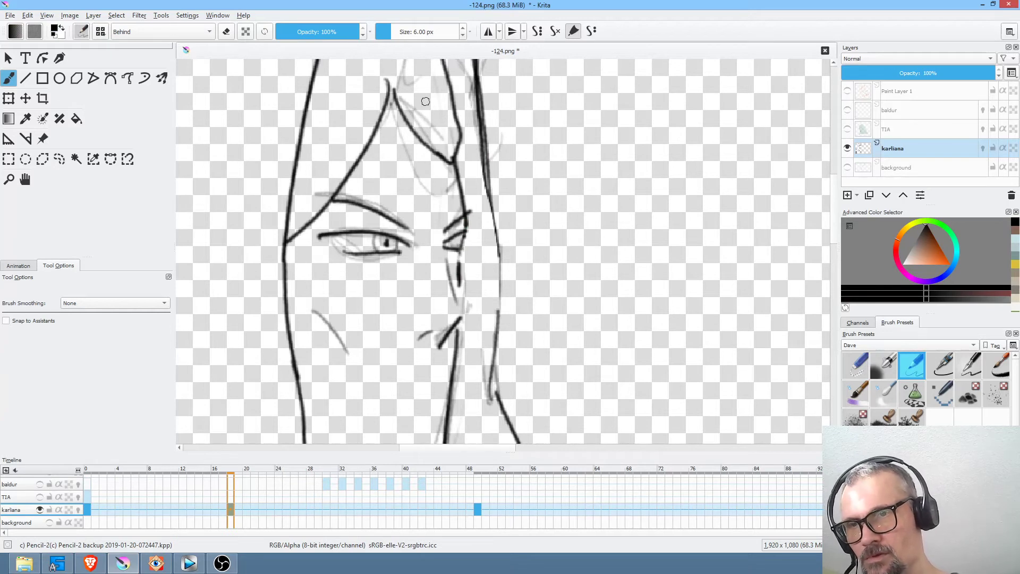
Erase stray lines around the hairline peak with the small eraser and redraw the hairline and parting with the black pencil.
{"action": "left_click_drag", "start_coordinate": [428, 162], "coordinate": [439, 194]}
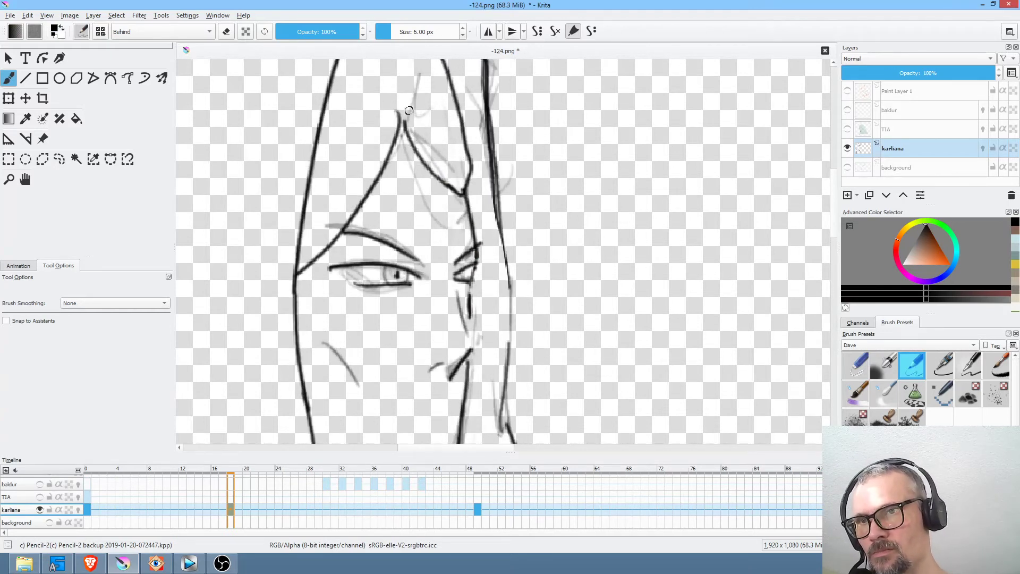
{"action": "left_click", "coordinate": [862, 366]}
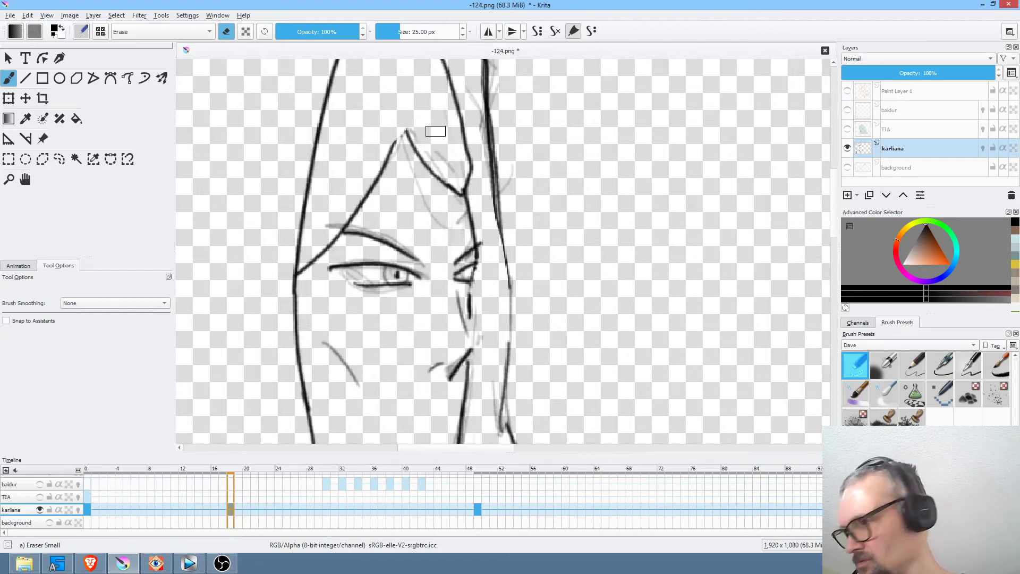
{"action": "key", "text": "slash"}
{"action": "key", "text": "slash"}
{"action": "mouse_move", "coordinate": [414, 128]}
{"action": "left_mouse_down"}
{"action": "mouse_move", "coordinate": [417, 114]}
{"action": "mouse_move", "coordinate": [364, 187]}
{"action": "mouse_move", "coordinate": [391, 164]}
{"action": "mouse_move", "coordinate": [378, 190]}
{"action": "mouse_move", "coordinate": [426, 146]}
{"action": "mouse_move", "coordinate": [435, 108]}
{"action": "left_mouse_up"}
{"action": "key", "text": "slash"}
{"action": "left_click_drag", "start_coordinate": [561, 198], "coordinate": [658, 164]}
{"action": "left_click_drag", "start_coordinate": [611, 216], "coordinate": [613, 260]}
{"action": "left_click_drag", "start_coordinate": [635, 137], "coordinate": [621, 157]}
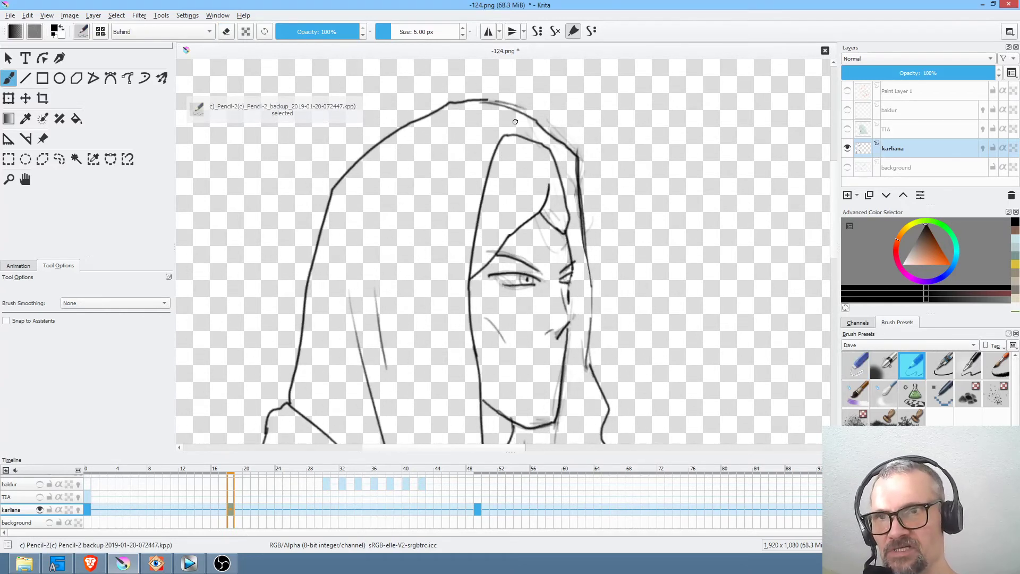
Erase the rough lines along the top of the hood and redraw its outline with the black pencil.
{"action": "mouse_move", "coordinate": [516, 111]}
{"action": "left_mouse_down"}
{"action": "mouse_move", "coordinate": [612, 59]}
{"action": "mouse_move", "coordinate": [632, 63]}
{"action": "left_mouse_up"}
{"action": "key", "text": "slash"}
{"action": "mouse_move", "coordinate": [494, 90]}
{"action": "left_mouse_down"}
{"action": "mouse_move", "coordinate": [434, 92]}
{"action": "mouse_move", "coordinate": [462, 84]}
{"action": "mouse_move", "coordinate": [520, 105]}
{"action": "mouse_move", "coordinate": [501, 123]}
{"action": "left_mouse_up"}
{"action": "key", "text": "slash"}
{"action": "left_click_drag", "start_coordinate": [422, 90], "coordinate": [469, 103]}
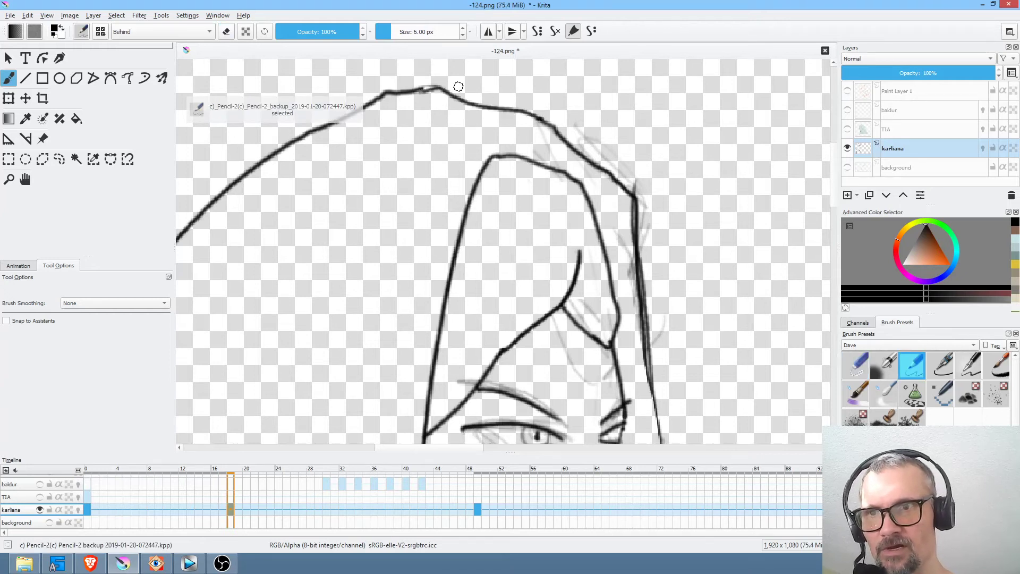
{"action": "mouse_move", "coordinate": [459, 87]}
{"action": "left_mouse_down"}
{"action": "mouse_move", "coordinate": [430, 94]}
{"action": "mouse_move", "coordinate": [457, 82]}
{"action": "left_mouse_up"}
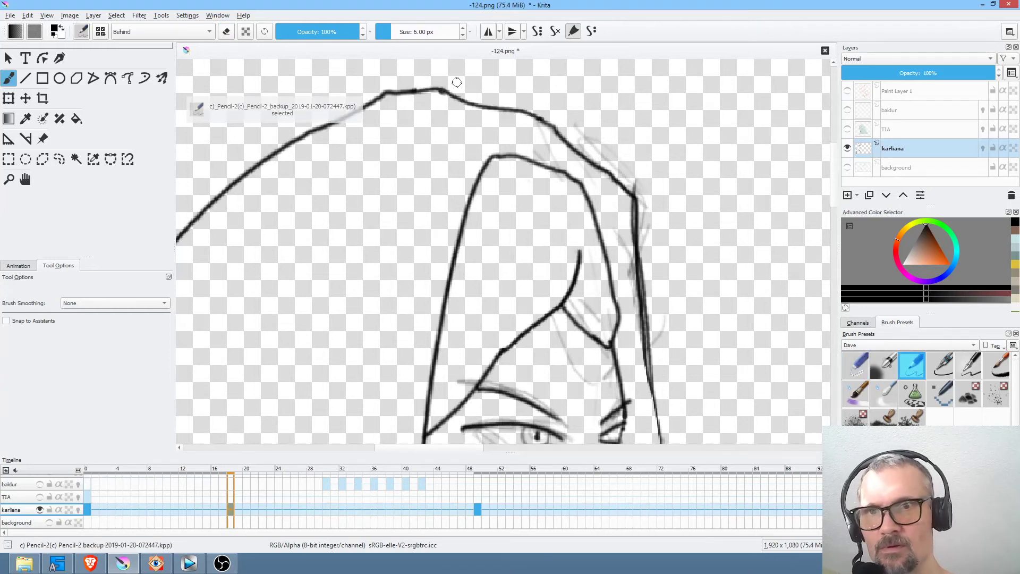
Apply a Color Adjustment to the Alpha channel, with the curve's lower point at 41, 0 and upper point at 183, 255.
{"action": "scroll", "coordinate": [735, 205], "scroll_direction": "down", "scroll_amount": 2}
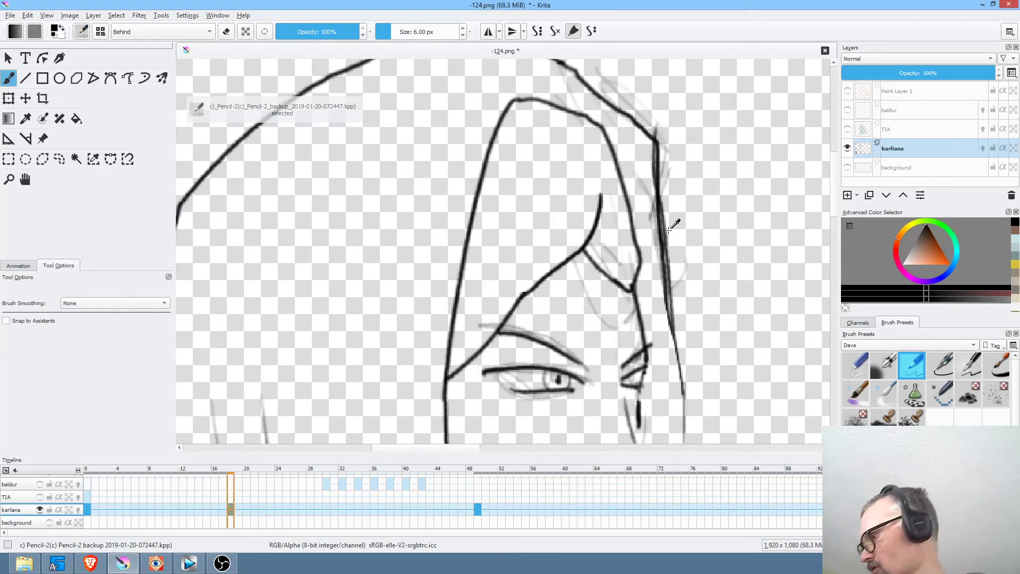
{"action": "key", "text": "ctrl+m"}
{"action": "left_click", "coordinate": [673, 277]}
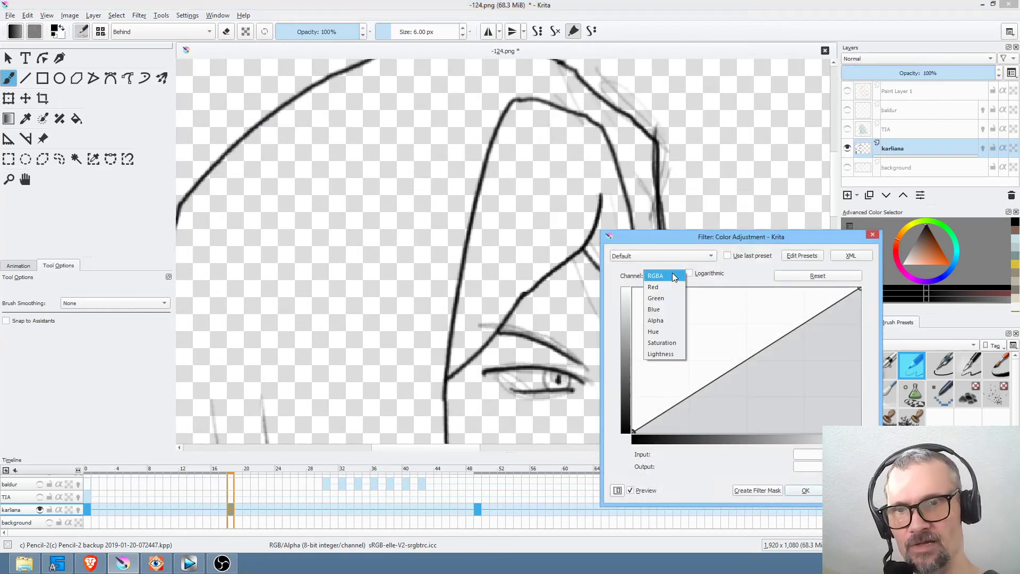
{"action": "left_click", "coordinate": [672, 320]}
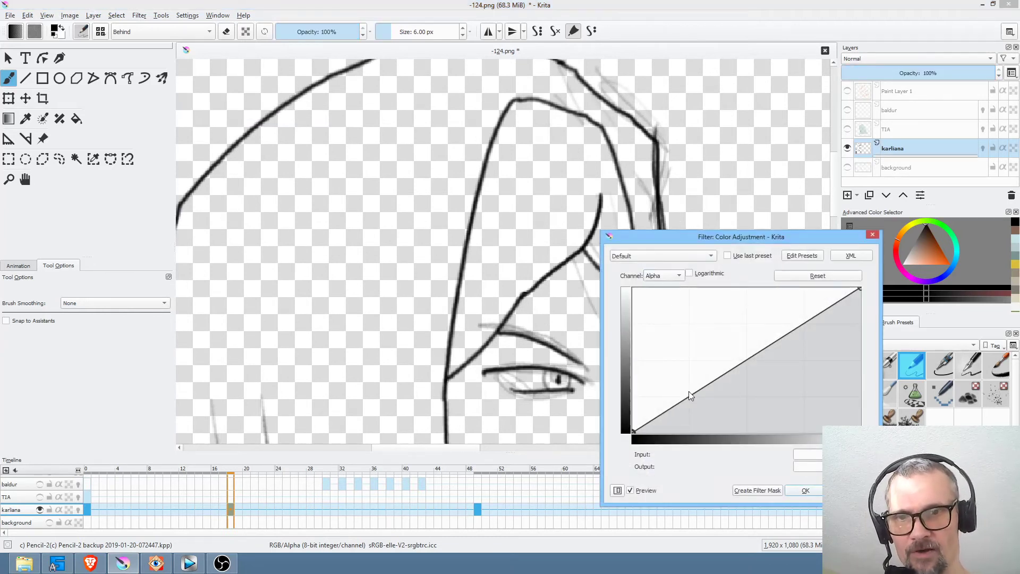
{"action": "left_click_drag", "start_coordinate": [634, 430], "coordinate": [677, 417]}
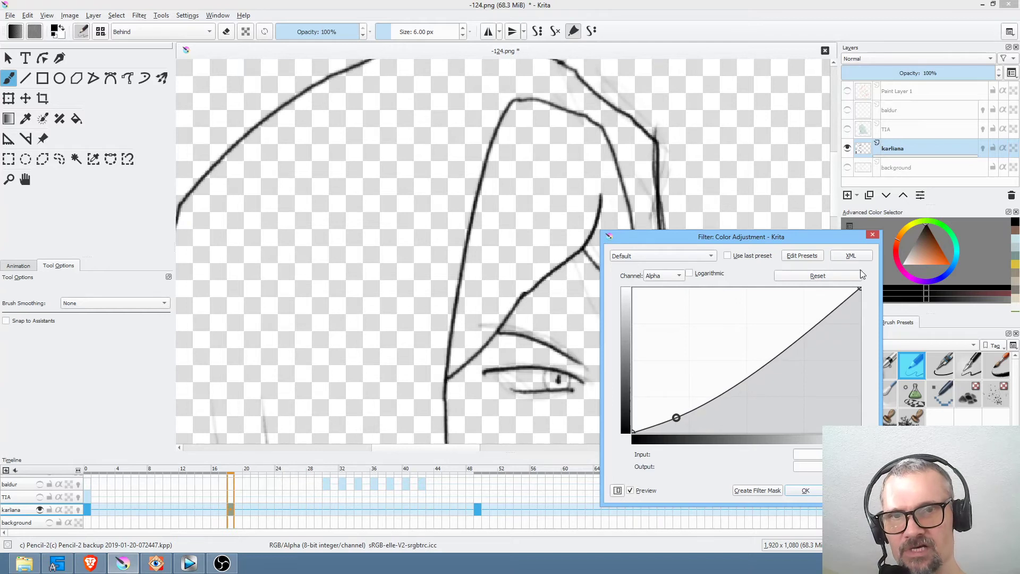
{"action": "left_click", "coordinate": [848, 277]}
{"action": "left_click_drag", "start_coordinate": [780, 237], "coordinate": [818, 103]}
{"action": "left_click_drag", "start_coordinate": [671, 296], "coordinate": [708, 319]}
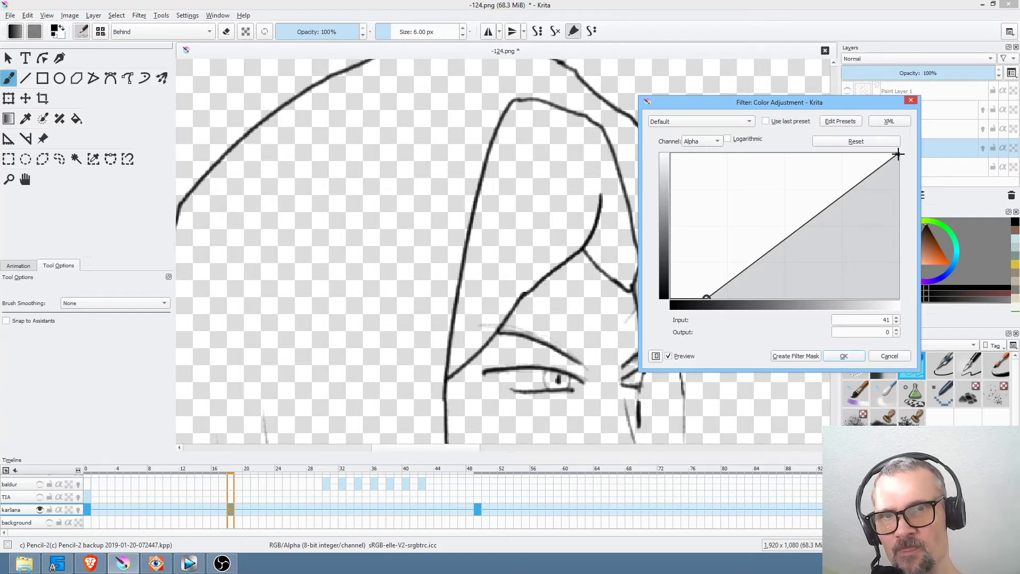
{"action": "left_click_drag", "start_coordinate": [898, 153], "coordinate": [833, 144]}
{"action": "left_click", "coordinate": [845, 354]}
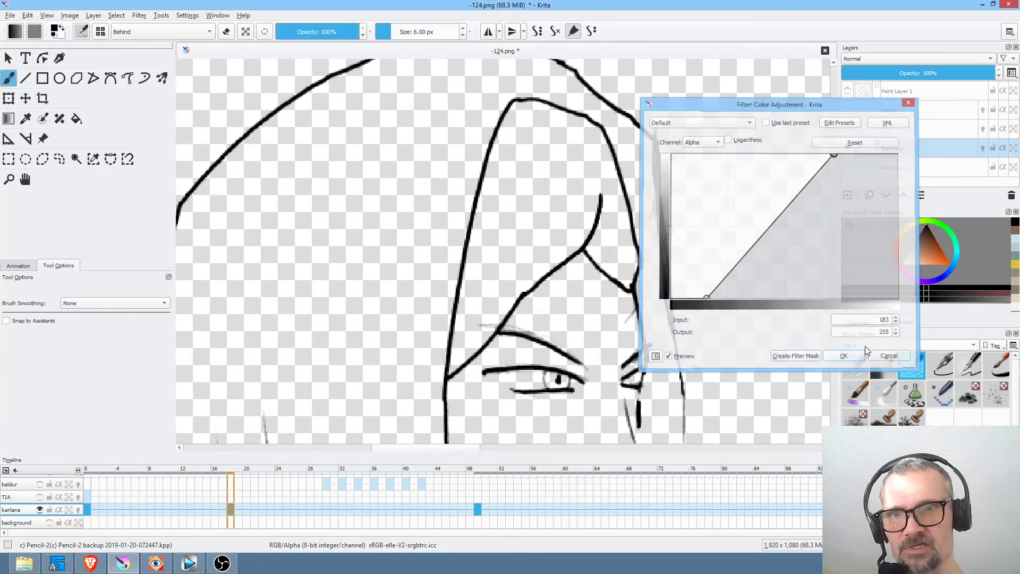
Erase the rough hood edge in front of the face and redraw it as a clean black line down to the shoulder.
{"action": "left_click_drag", "start_coordinate": [708, 303], "coordinate": [686, 209]}
{"action": "scroll", "coordinate": [686, 209], "scroll_direction": "down", "scroll_amount": 2}
{"action": "key", "text": "e"}
{"action": "mouse_move", "coordinate": [644, 95]}
{"action": "left_mouse_down"}
{"action": "mouse_move", "coordinate": [665, 273]}
{"action": "mouse_move", "coordinate": [661, 386]}
{"action": "left_mouse_up"}
{"action": "key", "text": "e"}
{"action": "mouse_move", "coordinate": [636, 99]}
{"action": "left_mouse_down"}
{"action": "mouse_move", "coordinate": [655, 178]}
{"action": "mouse_move", "coordinate": [667, 387]}
{"action": "left_mouse_up"}
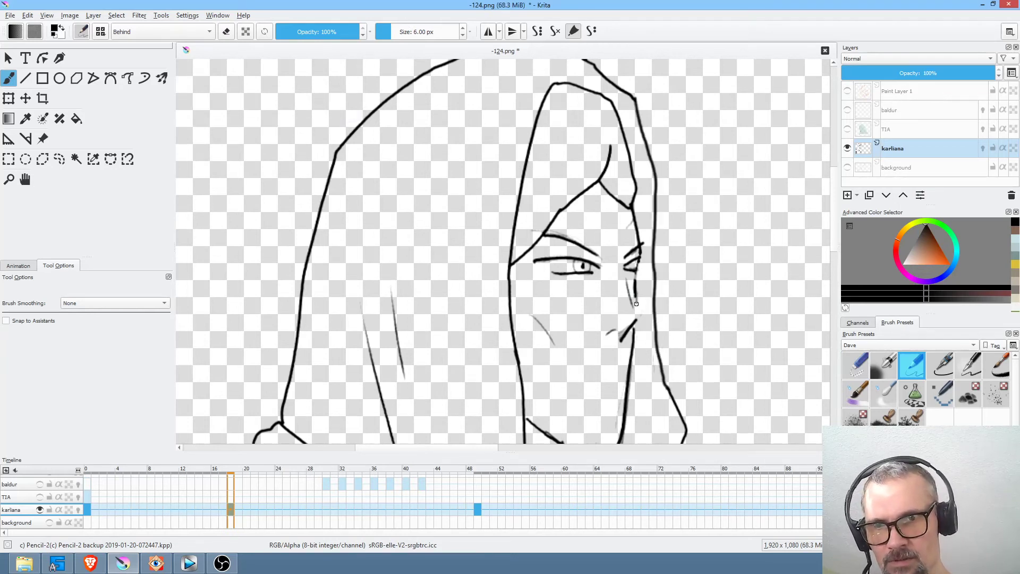
Erase the stray line ends around the shawl's lower hem with the small eraser.
{"action": "scroll", "coordinate": [650, 340], "scroll_direction": "down", "scroll_amount": 5}
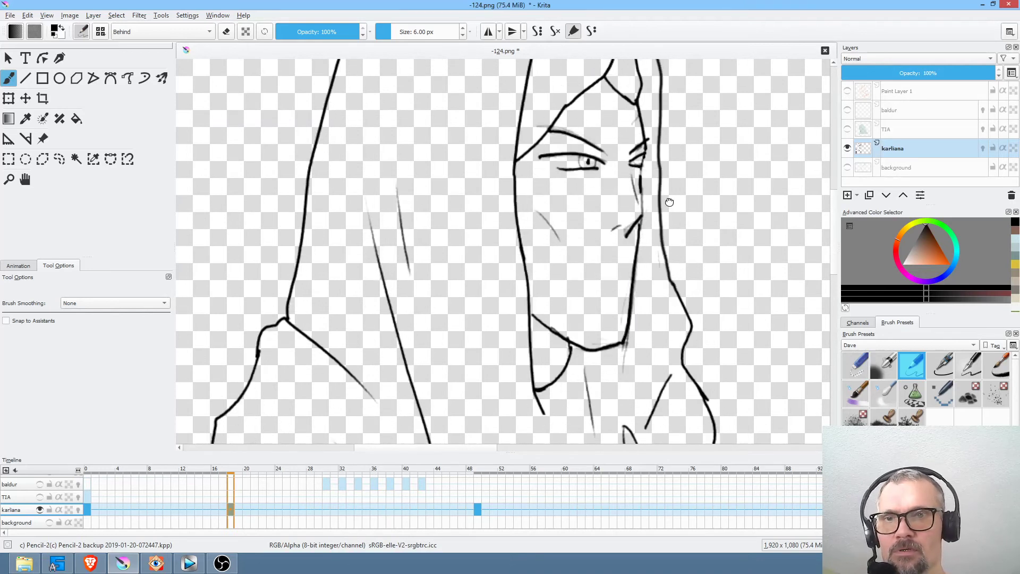
{"action": "left_click_drag", "start_coordinate": [642, 332], "coordinate": [611, 180]}
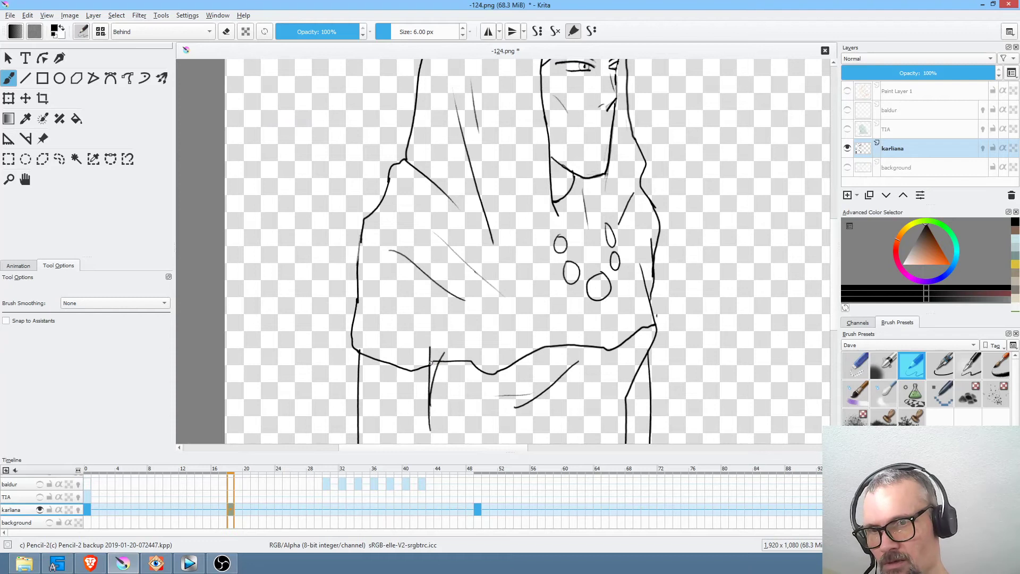
{"action": "key", "text": "e"}
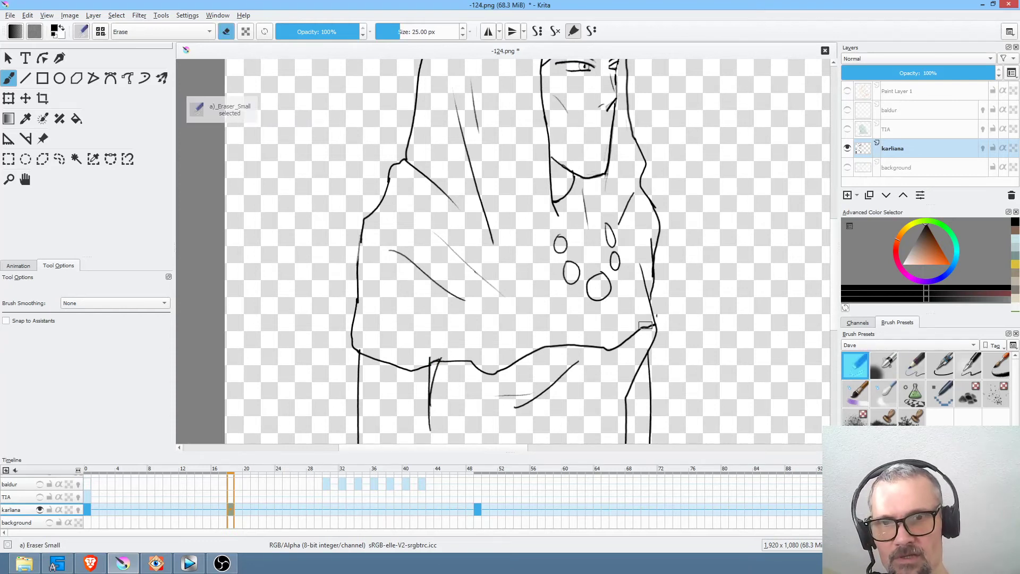
{"action": "mouse_move", "coordinate": [696, 286]}
{"action": "left_mouse_down"}
{"action": "mouse_move", "coordinate": [719, 255]}
{"action": "mouse_move", "coordinate": [720, 169]}
{"action": "mouse_move", "coordinate": [619, 410]}
{"action": "mouse_move", "coordinate": [633, 391]}
{"action": "left_mouse_up"}
{"action": "mouse_move", "coordinate": [601, 225]}
{"action": "left_mouse_down"}
{"action": "mouse_move", "coordinate": [588, 260]}
{"action": "mouse_move", "coordinate": [599, 237]}
{"action": "left_mouse_up"}
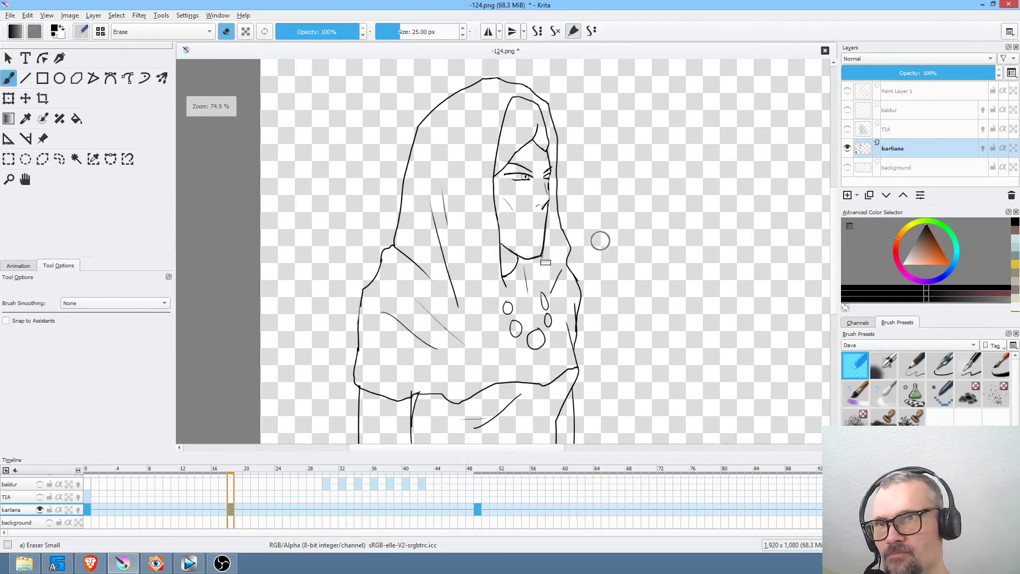
Pick the off-white of the shawl from the first keyframe and fill the frame-18 hood and shawl with it in Normal mode.
{"action": "key", "text": "f"}
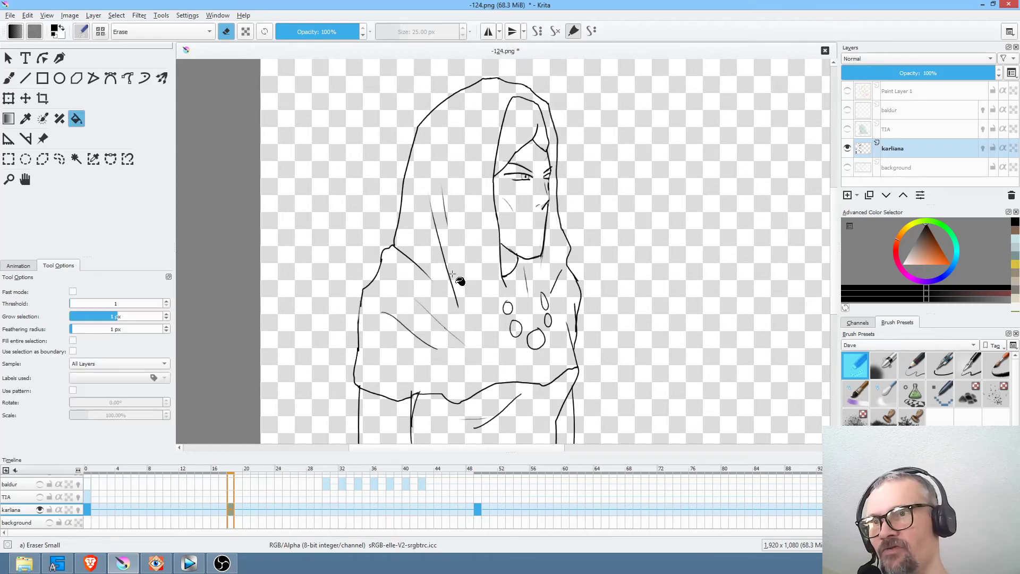
{"action": "left_click", "coordinate": [175, 33]}
{"action": "left_click", "coordinate": [175, 27]}
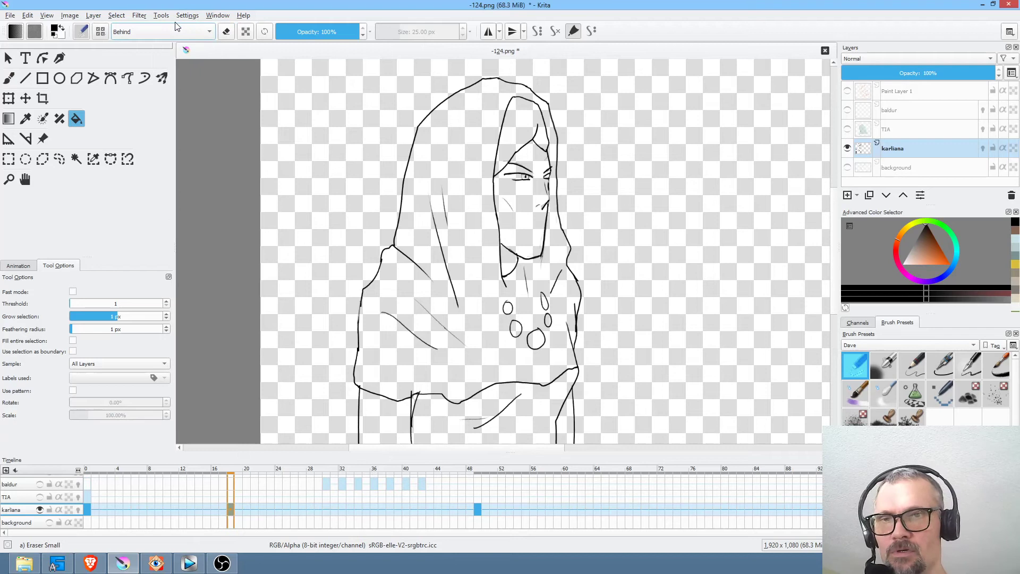
{"action": "left_click", "coordinate": [918, 368]}
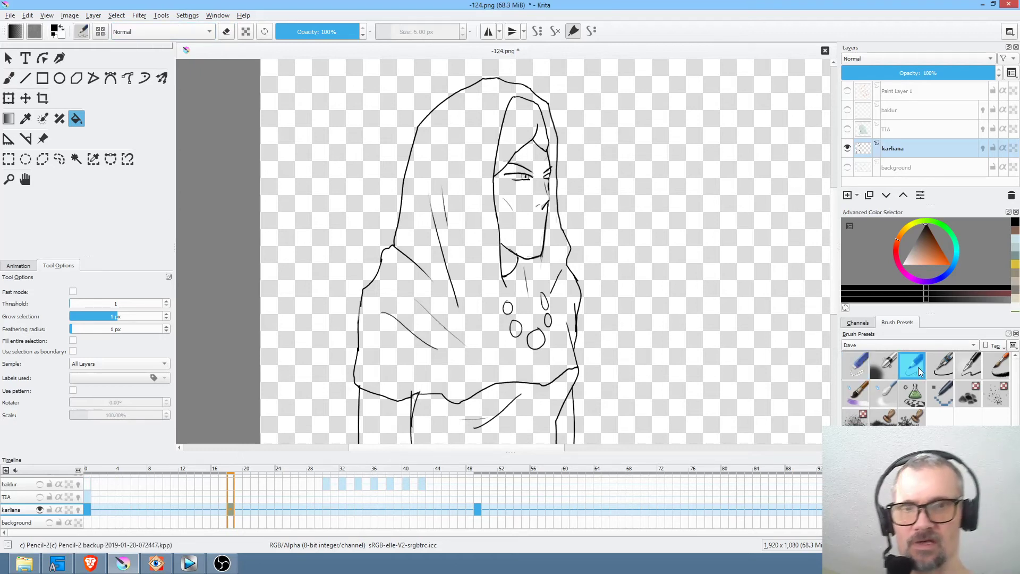
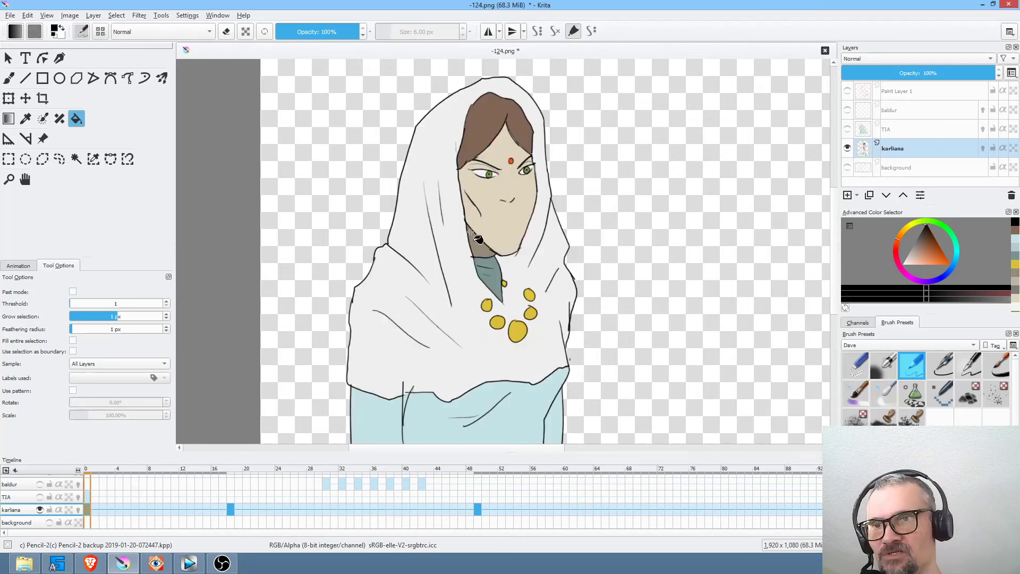
{"action": "left_click", "coordinate": [456, 240], "text": "ctrl"}
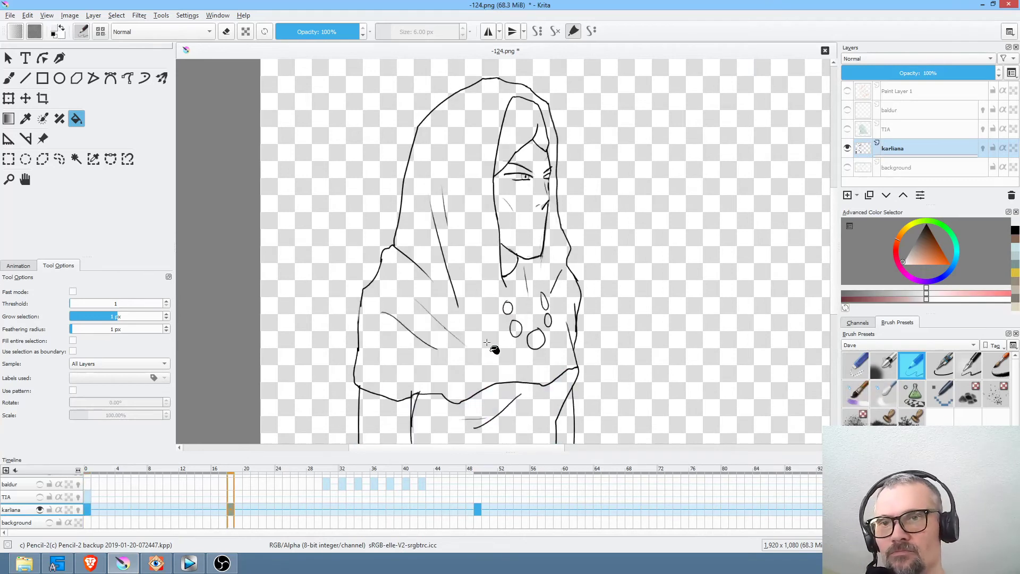
{"action": "left_click", "coordinate": [488, 343]}
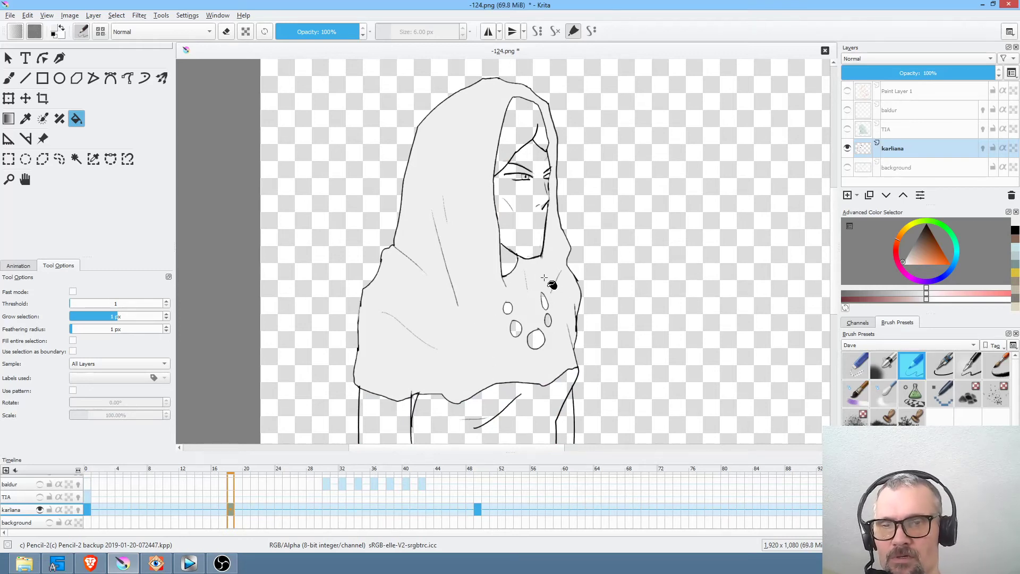
Pick the light blue of the dress from the first keyframe and fill all dress areas below the shawl on frame 18.
{"action": "scroll", "coordinate": [526, 287], "scroll_direction": "down", "scroll_amount": 2}
{"action": "key", "text": "Down"}
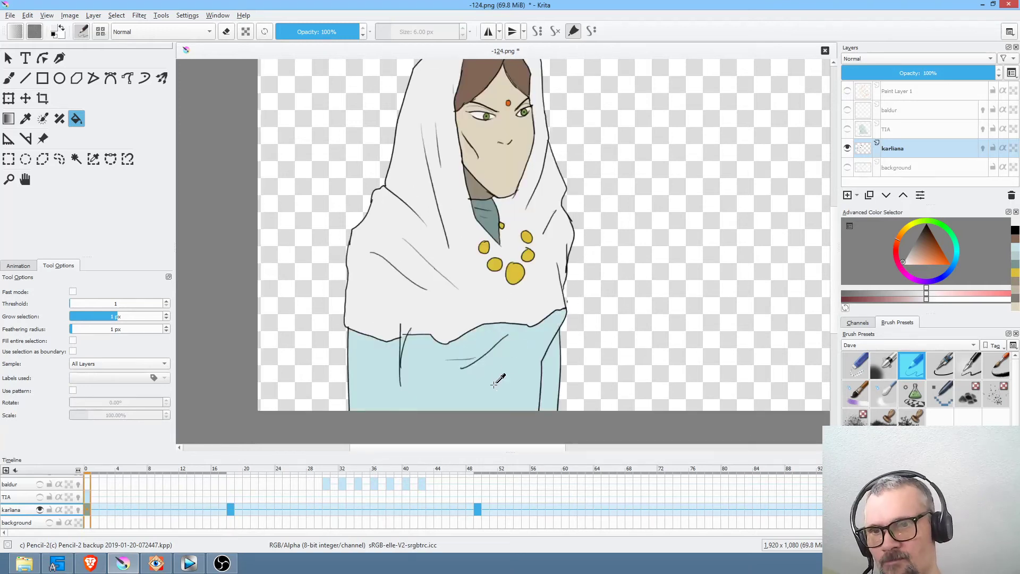
{"action": "left_click", "coordinate": [495, 387], "text": "ctrl"}
{"action": "key", "text": "Down"}
{"action": "left_click", "coordinate": [547, 387]}
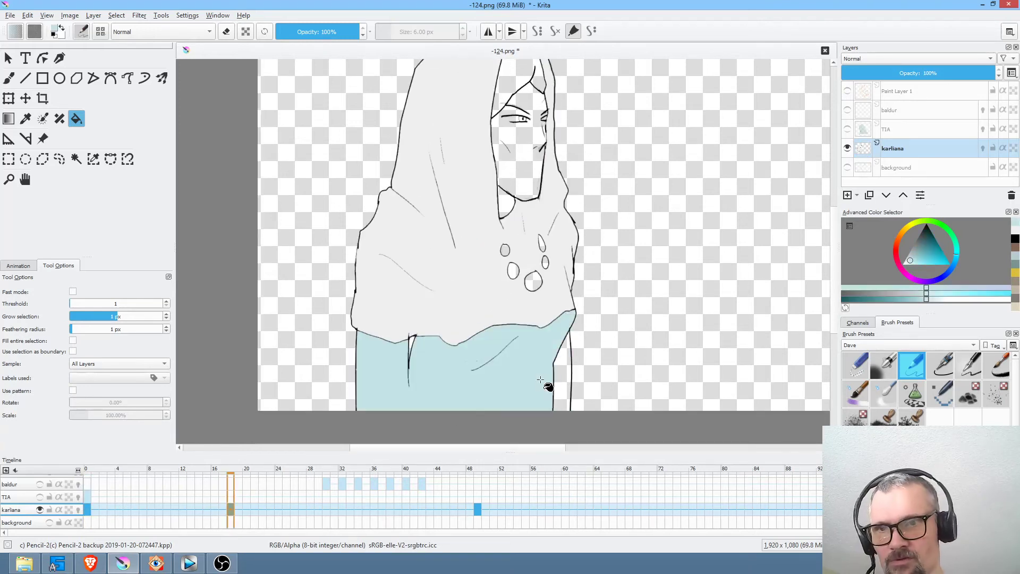
{"action": "left_click", "coordinate": [562, 379]}
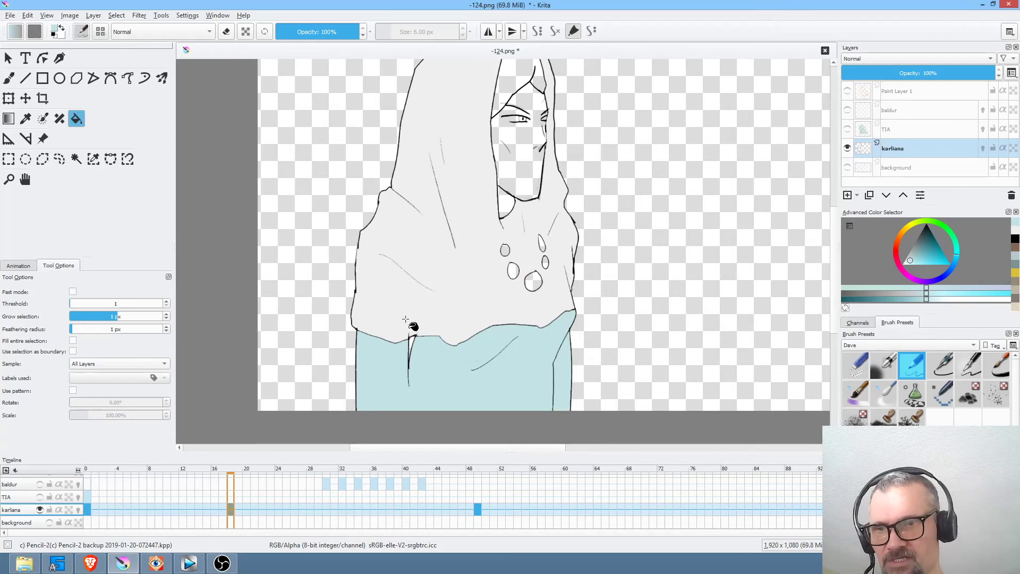
{"action": "left_click", "coordinate": [411, 341]}
Pick the brown hair colour from the first keyframe and fill the frame-18 hair inside the hood.
{"action": "left_click_drag", "start_coordinate": [487, 356], "coordinate": [427, 449]}
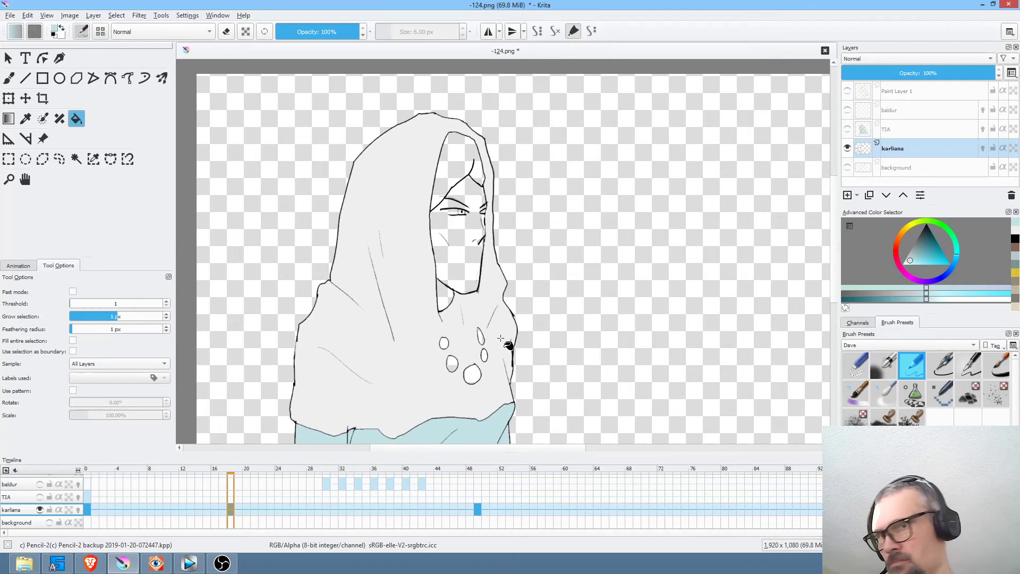
{"action": "key", "text": "Up"}
{"action": "left_click", "coordinate": [423, 159], "text": "ctrl"}
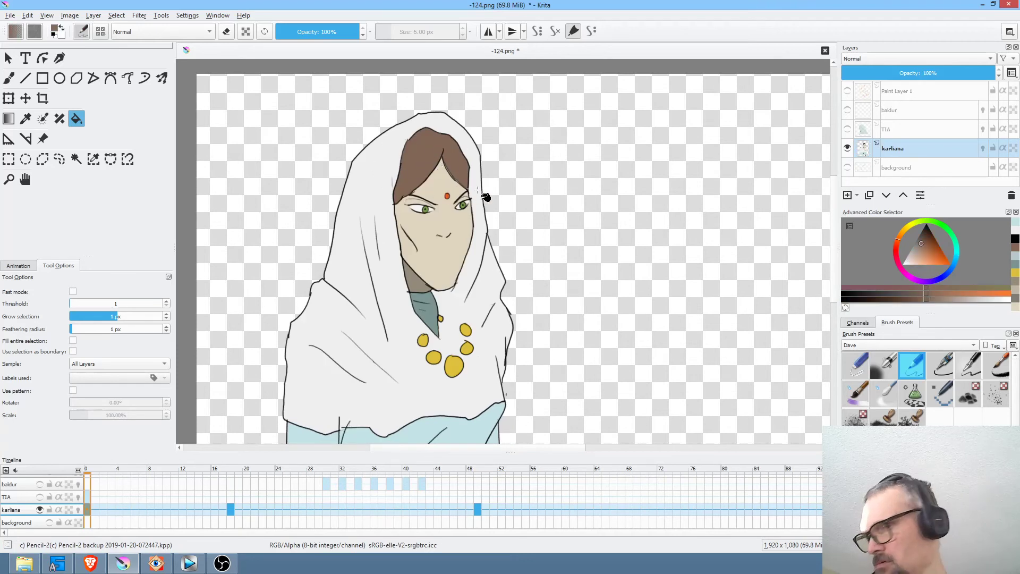
{"action": "key", "text": "Down"}
{"action": "left_click", "coordinate": [465, 160]}
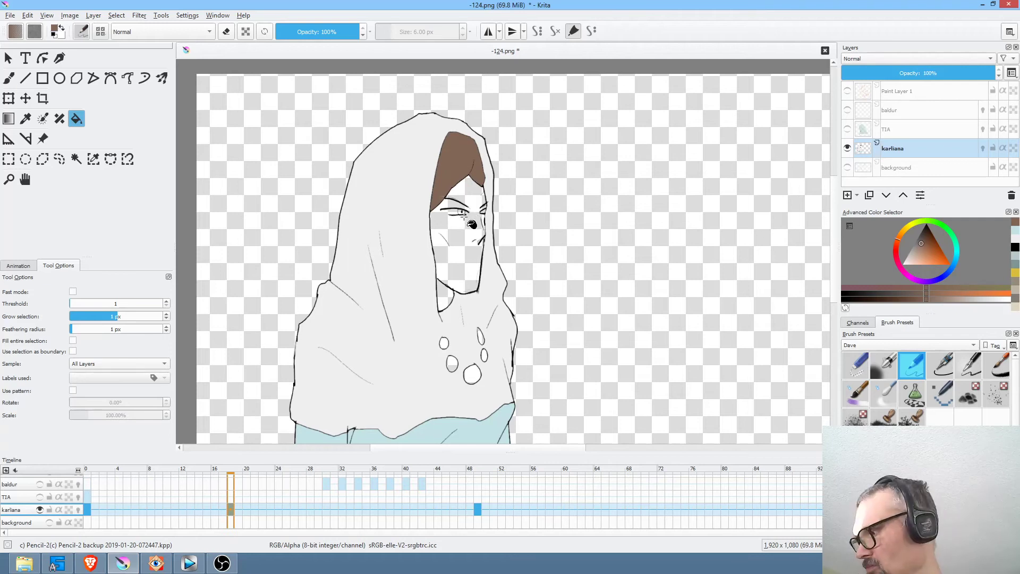
Pick the skin colour from the first keyframe and close the open corners of the near eye with it using the pencil.
{"action": "key", "text": "Up"}
{"action": "left_click", "coordinate": [460, 240], "text": "ctrl"}
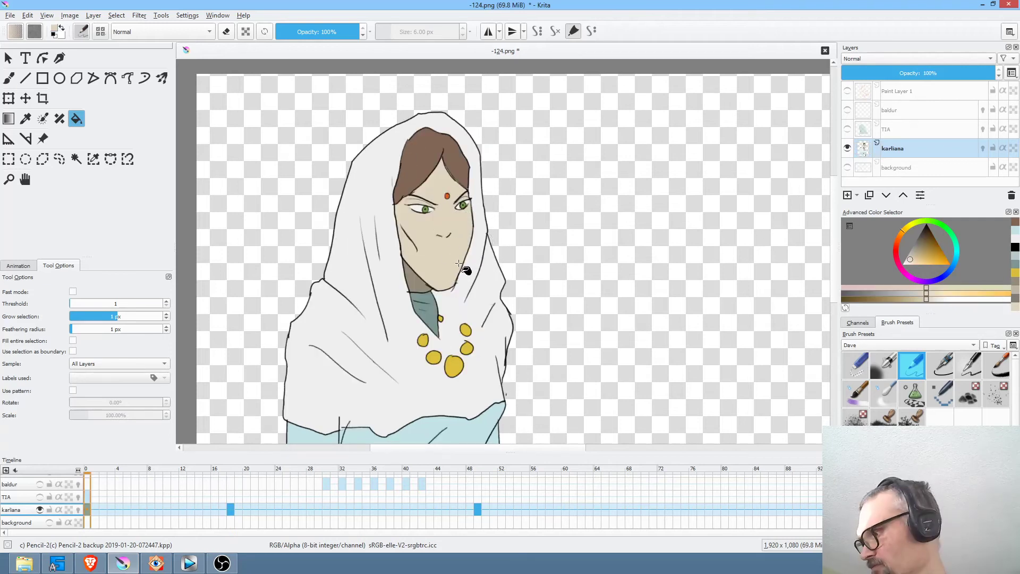
{"action": "key", "text": "Down"}
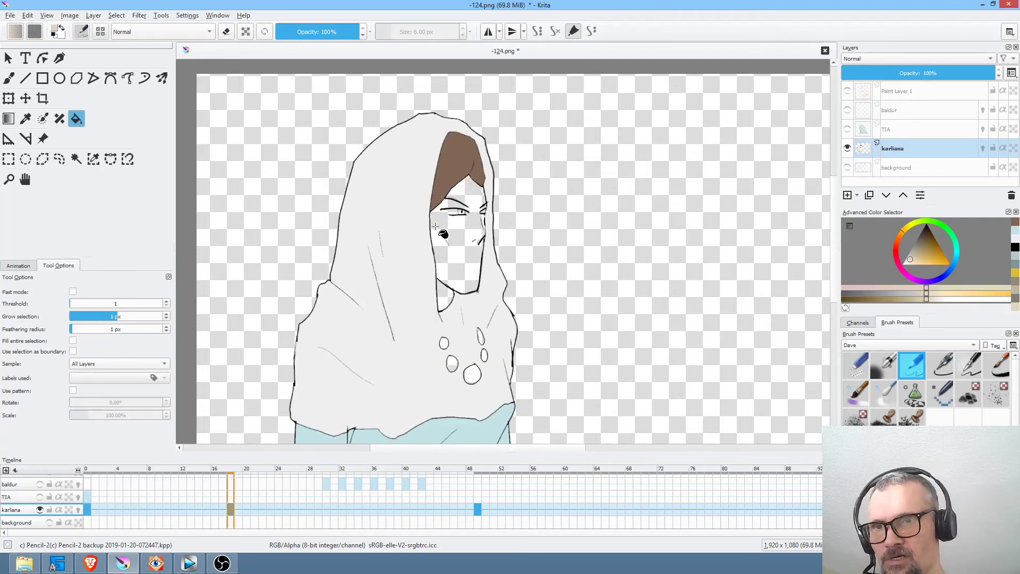
{"action": "scroll", "coordinate": [435, 227], "scroll_direction": "up", "scroll_amount": 5}
{"action": "key", "text": "b"}
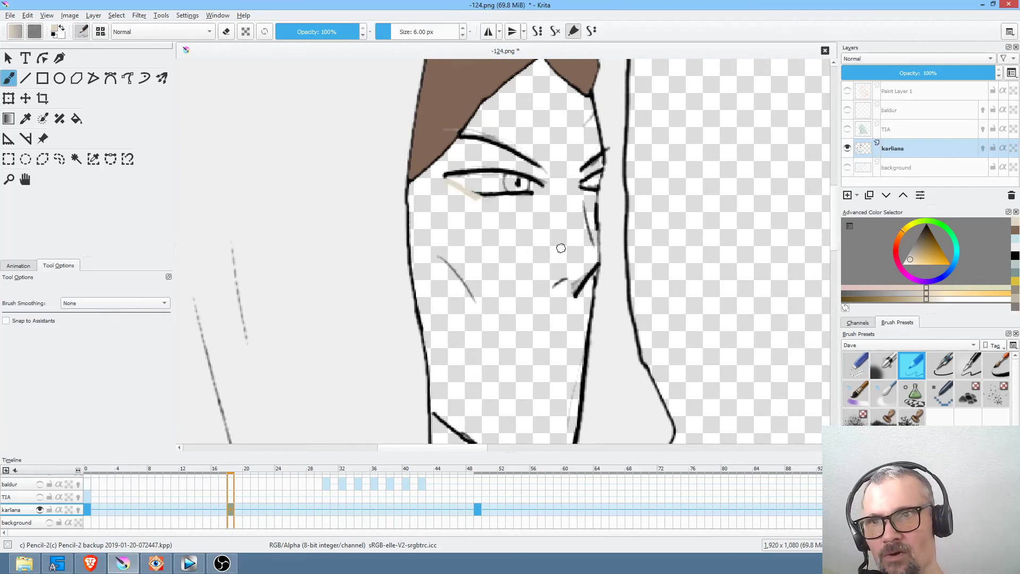
{"action": "mouse_move", "coordinate": [534, 273]}
{"action": "left_mouse_down"}
{"action": "mouse_move", "coordinate": [588, 176]}
{"action": "mouse_move", "coordinate": [486, 230]}
{"action": "left_mouse_up"}
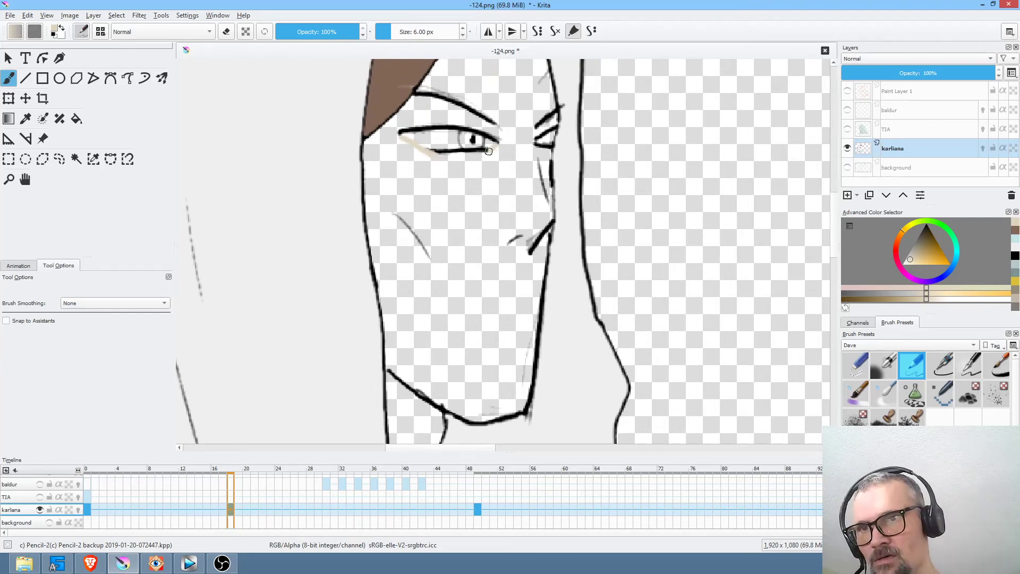
Try to fill the frame-18 face with the skin colour in Normal mode, and undo that fill.
{"action": "key", "text": "f"}
{"action": "left_click", "coordinate": [478, 306]}
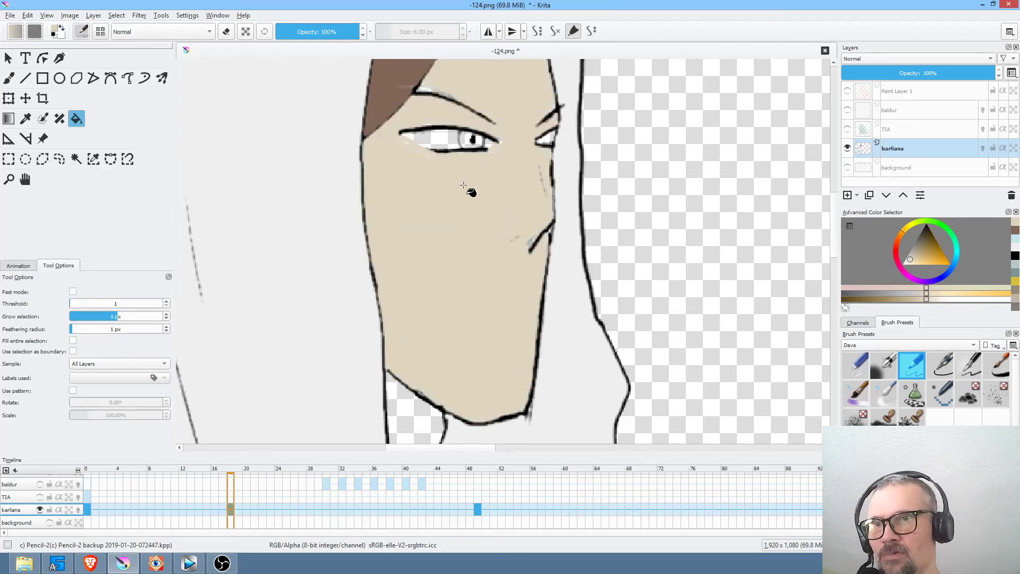
{"action": "left_click_drag", "start_coordinate": [473, 287], "coordinate": [524, 273]}
{"action": "key", "text": "ctrl+z"}
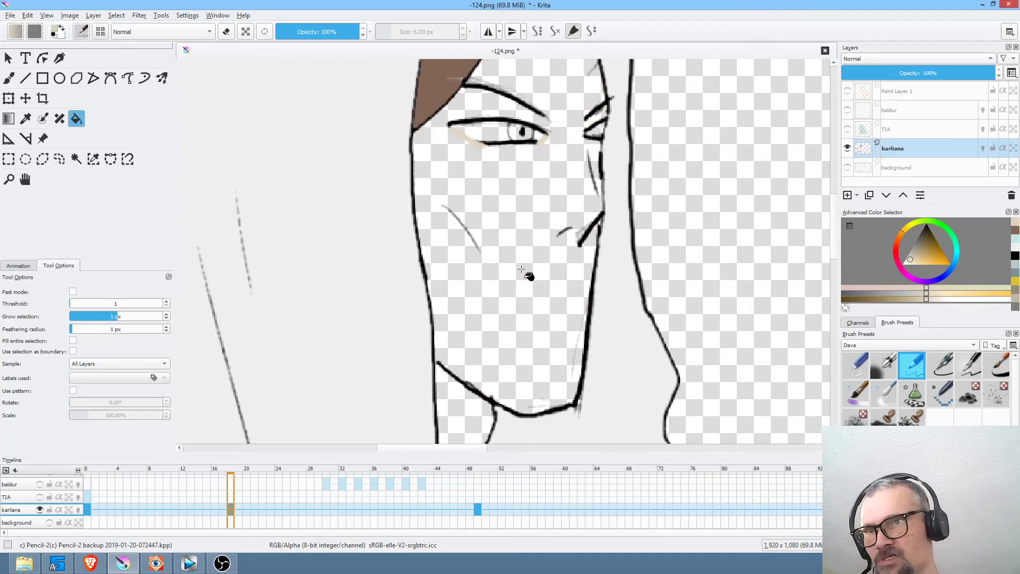
Fill the frame-18 face with the skin colour using the Behind blending mode.
{"action": "left_click", "coordinate": [160, 32]}
{"action": "left_click", "coordinate": [167, 23]}
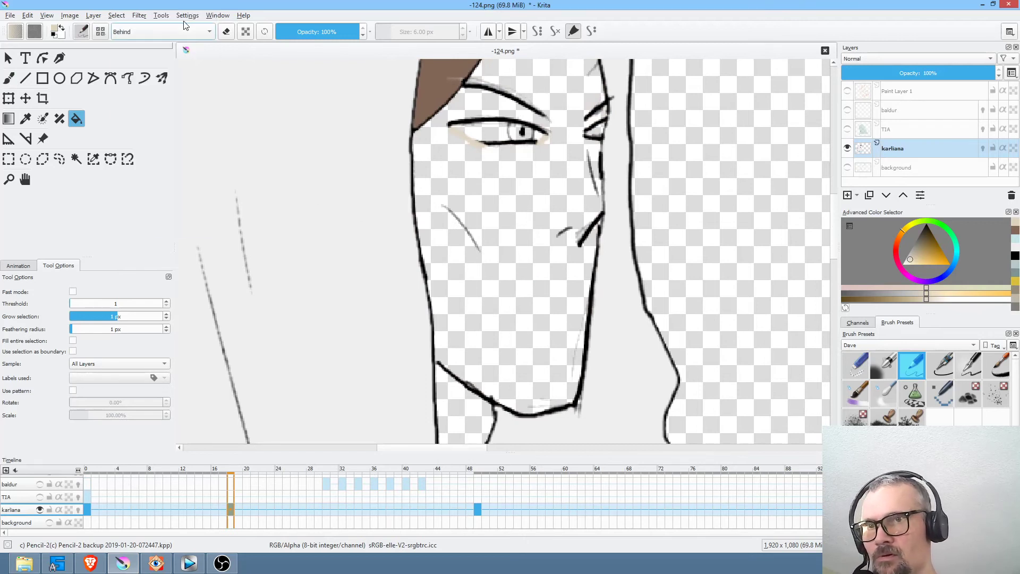
{"action": "left_click", "coordinate": [531, 297]}
{"action": "left_click_drag", "start_coordinate": [538, 200], "coordinate": [549, 217]}
{"action": "left_click_drag", "start_coordinate": [474, 167], "coordinate": [556, 107]}
{"action": "left_click_drag", "start_coordinate": [478, 210], "coordinate": [477, 290]}
{"action": "left_click_drag", "start_coordinate": [554, 270], "coordinate": [491, 291]}
{"action": "mouse_move", "coordinate": [545, 322]}
{"action": "left_mouse_down"}
{"action": "mouse_move", "coordinate": [539, 289]}
{"action": "mouse_move", "coordinate": [584, 262]}
{"action": "mouse_move", "coordinate": [565, 303]}
{"action": "left_mouse_up"}
Pick the dark neck shadow colour from the first keyframe and fill the frame-18 neck area under the jaw.
{"action": "key", "text": "comma"}
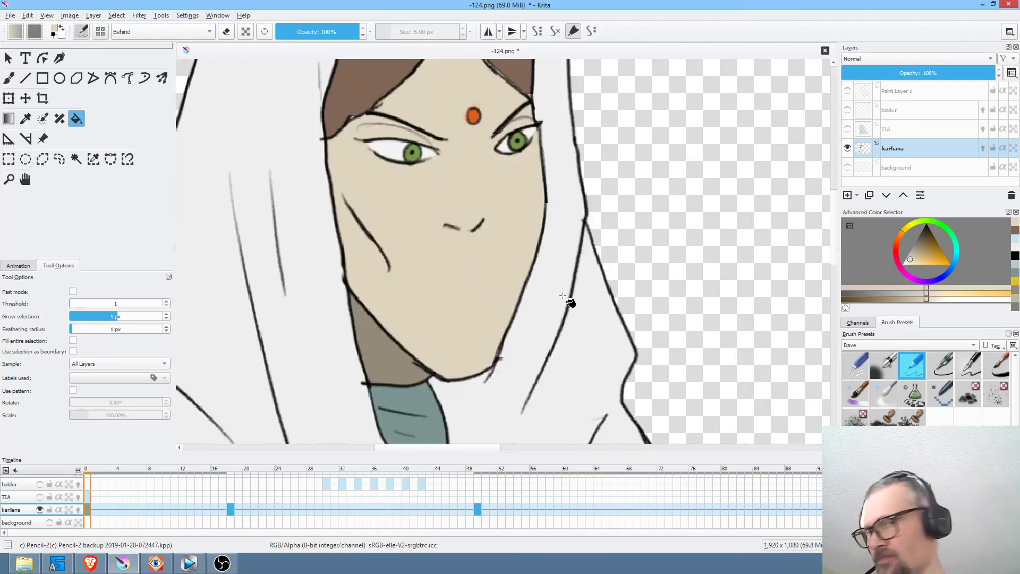
{"action": "left_click", "coordinate": [398, 348], "text": "ctrl"}
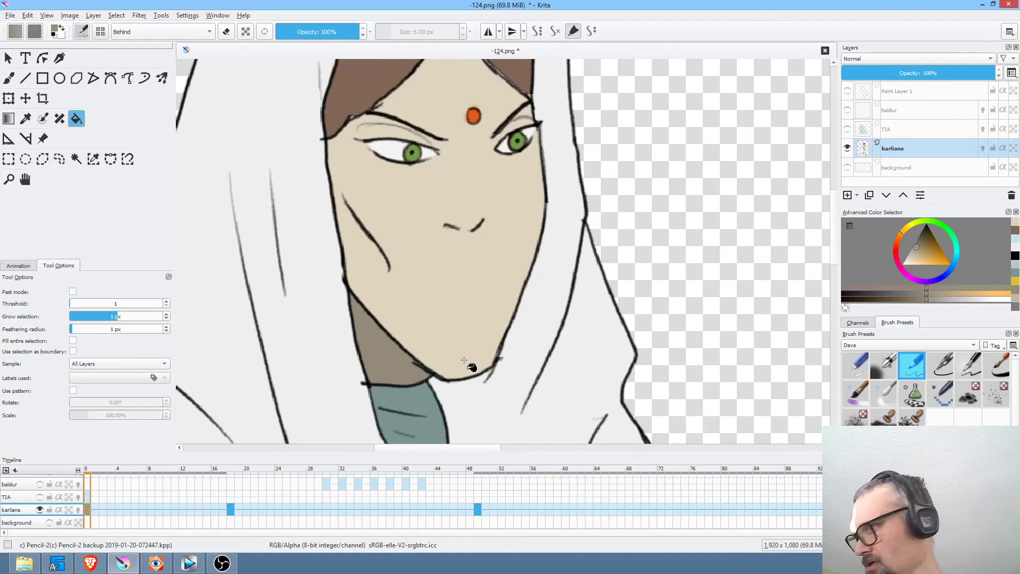
{"action": "key", "text": "period"}
{"action": "left_click", "coordinate": [466, 411]}
Pick the first keyframe's teal collar colour and try drawing a filled collar below the frame-18 neck with Freehand Path in Behind mode.
{"action": "left_click_drag", "start_coordinate": [523, 441], "coordinate": [529, 271]}
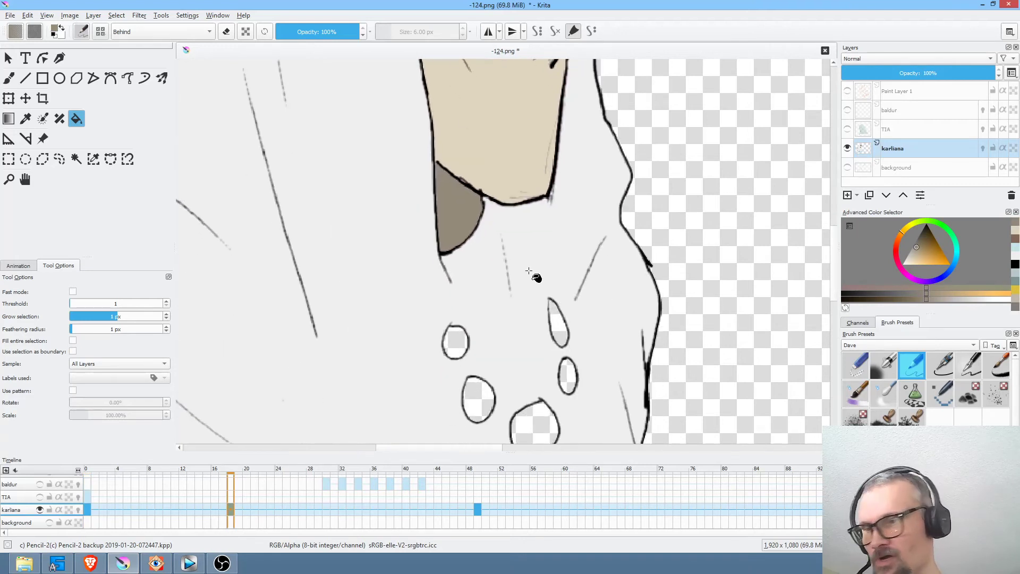
{"action": "key", "text": "comma"}
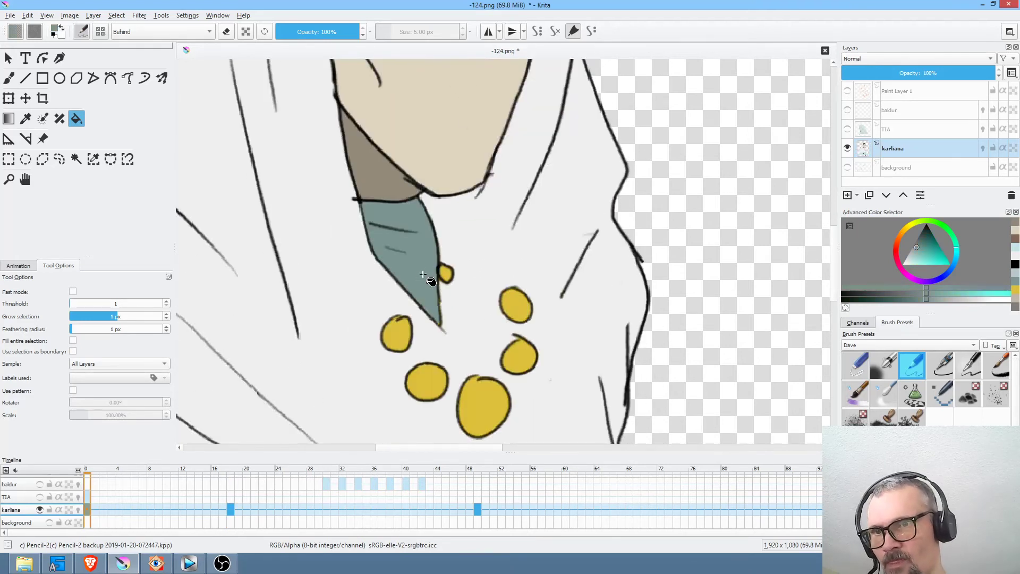
{"action": "key", "text": "period"}
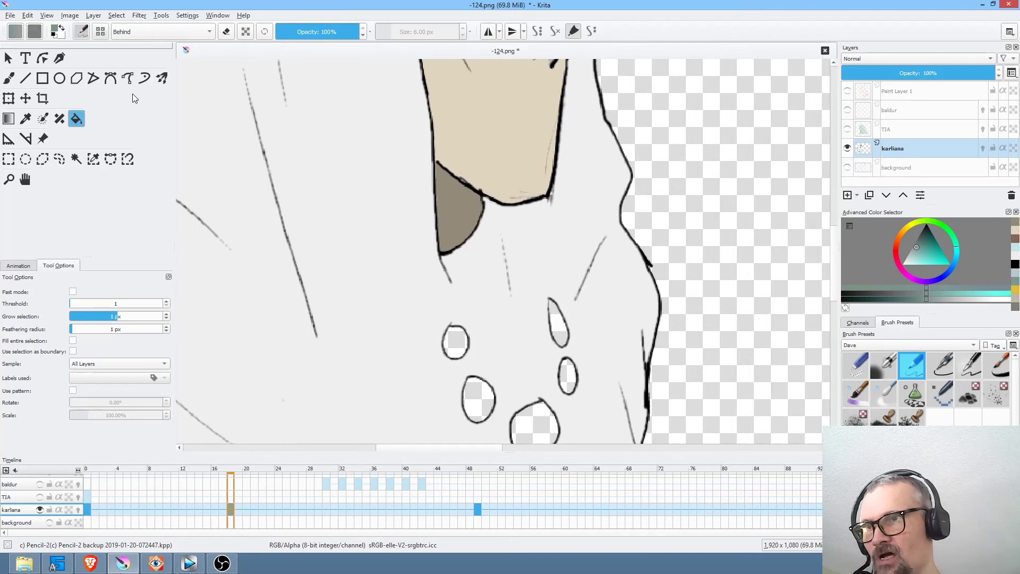
{"action": "left_click", "coordinate": [128, 78]}
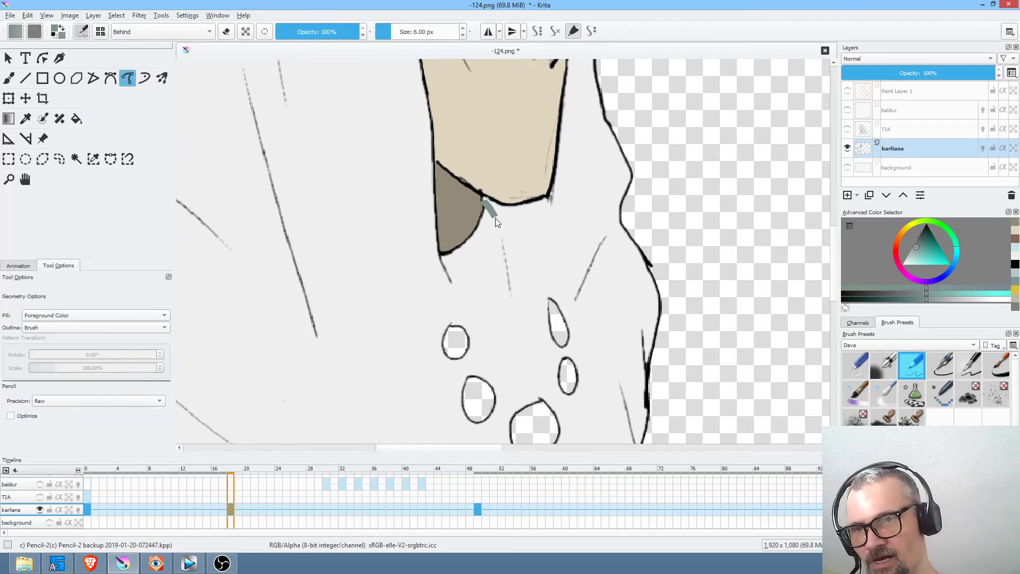
{"action": "mouse_move", "coordinate": [495, 218]}
{"action": "left_mouse_down"}
{"action": "mouse_move", "coordinate": [508, 243]}
{"action": "mouse_move", "coordinate": [503, 308]}
{"action": "left_mouse_up"}
{"action": "left_click_drag", "start_coordinate": [495, 349], "coordinate": [450, 296]}
{"action": "left_click_drag", "start_coordinate": [438, 253], "coordinate": [484, 201]}
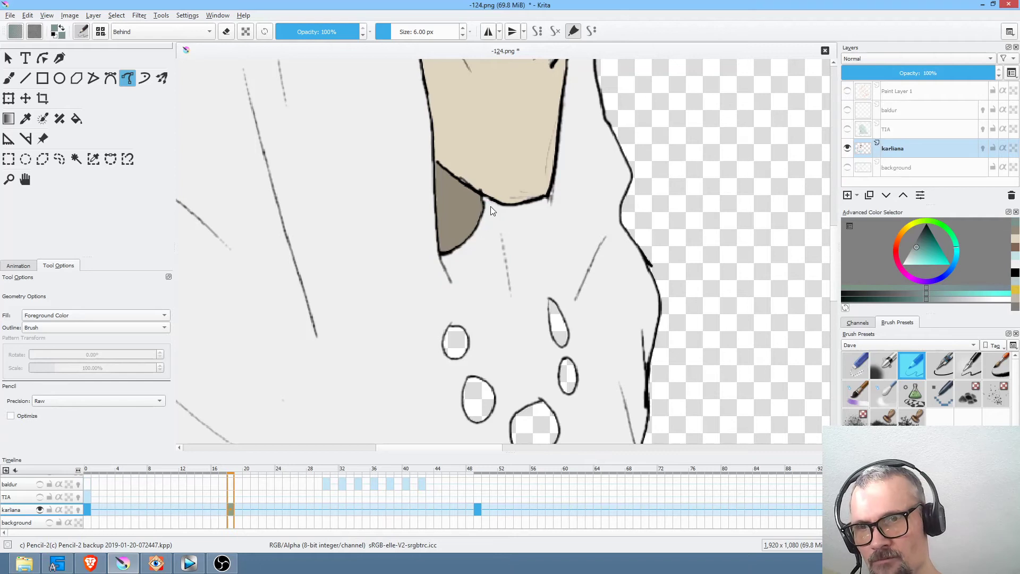
Draw the filled, pointed teal collar below the neck with Freehand Path in Normal mode and compare it with the first keyframe.
{"action": "left_click", "coordinate": [170, 31]}
{"action": "left_click", "coordinate": [171, 88]}
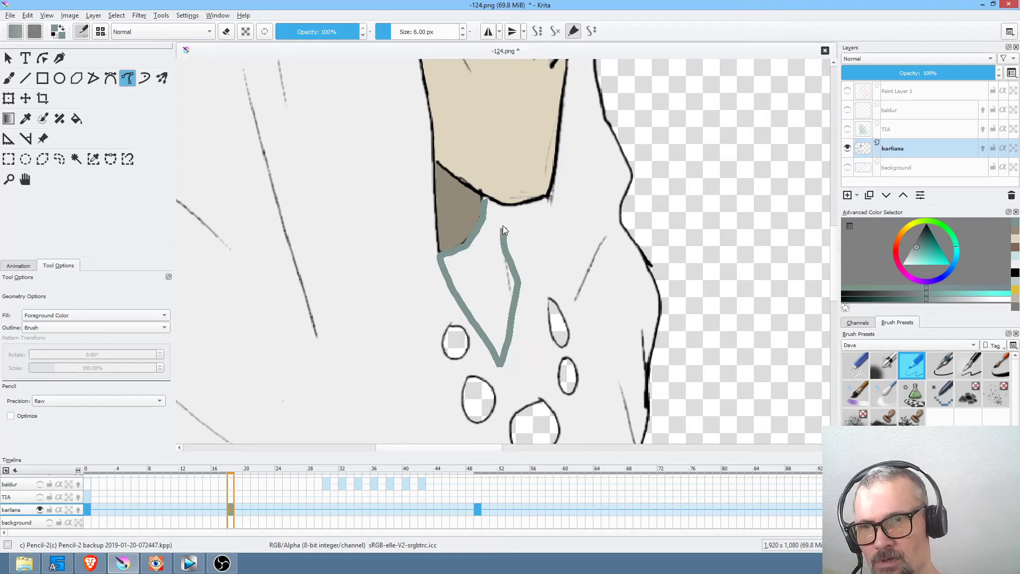
{"action": "left_click_drag", "start_coordinate": [488, 199], "coordinate": [494, 195]}
{"action": "key", "text": "Left"}
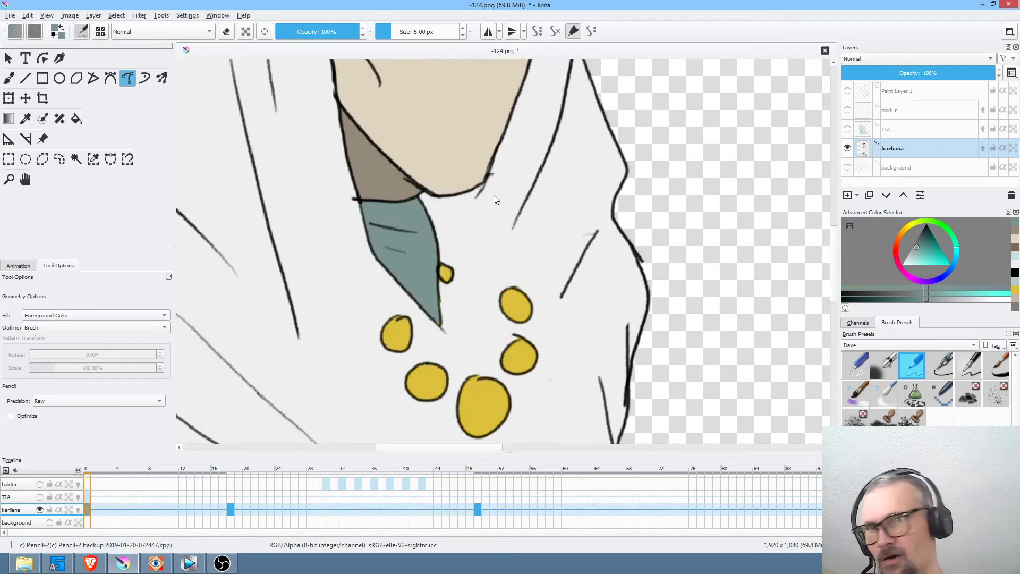
{"action": "key", "text": "."}
{"action": "key", "text": "Left"}
{"action": "key", "text": "Right"}
Outline the edges of the frame-18 teal collar in black with the 6 px freehand brush.
{"action": "left_click_drag", "start_coordinate": [500, 291], "coordinate": [502, 316]}
{"action": "left_click_drag", "start_coordinate": [610, 307], "coordinate": [552, 264]}
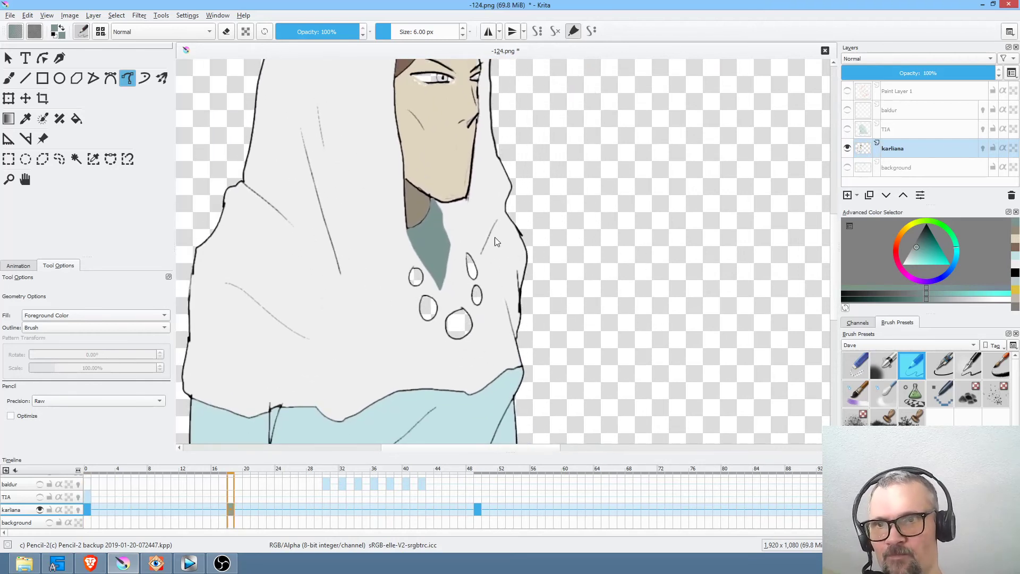
{"action": "left_click", "coordinate": [926, 231]}
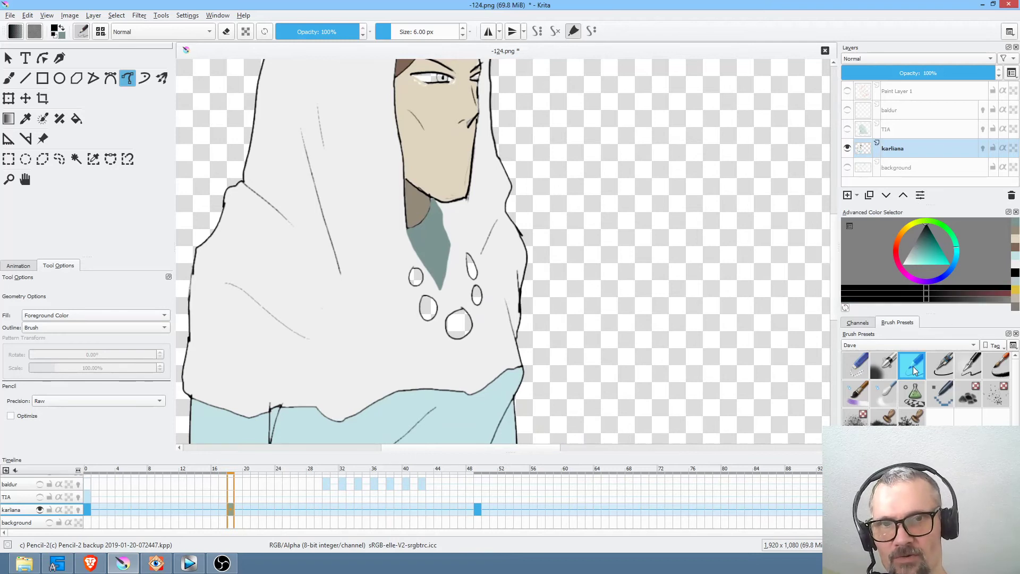
{"action": "key", "text": "b"}
{"action": "left_click_drag", "start_coordinate": [450, 231], "coordinate": [473, 160]}
{"action": "mouse_move", "coordinate": [402, 128]}
{"action": "left_mouse_down"}
{"action": "mouse_move", "coordinate": [431, 169]}
{"action": "mouse_move", "coordinate": [431, 160]}
{"action": "mouse_move", "coordinate": [452, 239]}
{"action": "mouse_move", "coordinate": [448, 310]}
{"action": "left_mouse_up"}
{"action": "key", "text": "Left"}
{"action": "key", "text": "Right"}
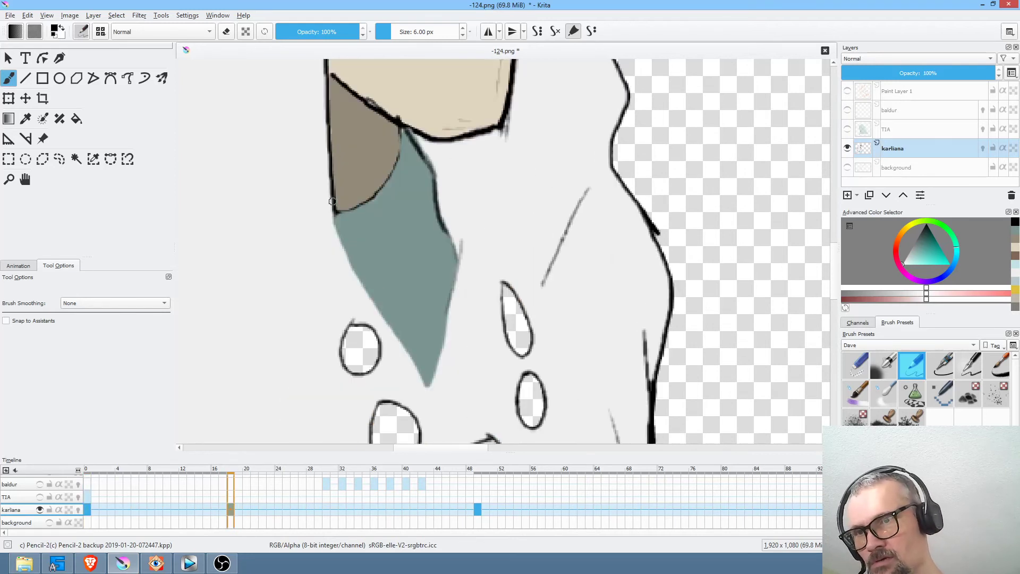
{"action": "left_click_drag", "start_coordinate": [334, 220], "coordinate": [435, 409]}
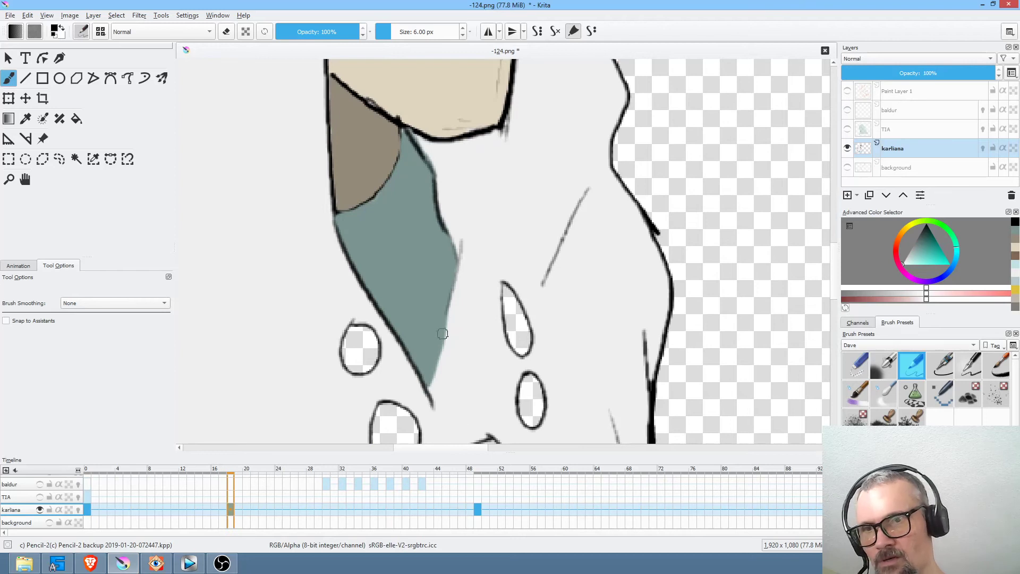
{"action": "left_click_drag", "start_coordinate": [459, 250], "coordinate": [443, 365]}
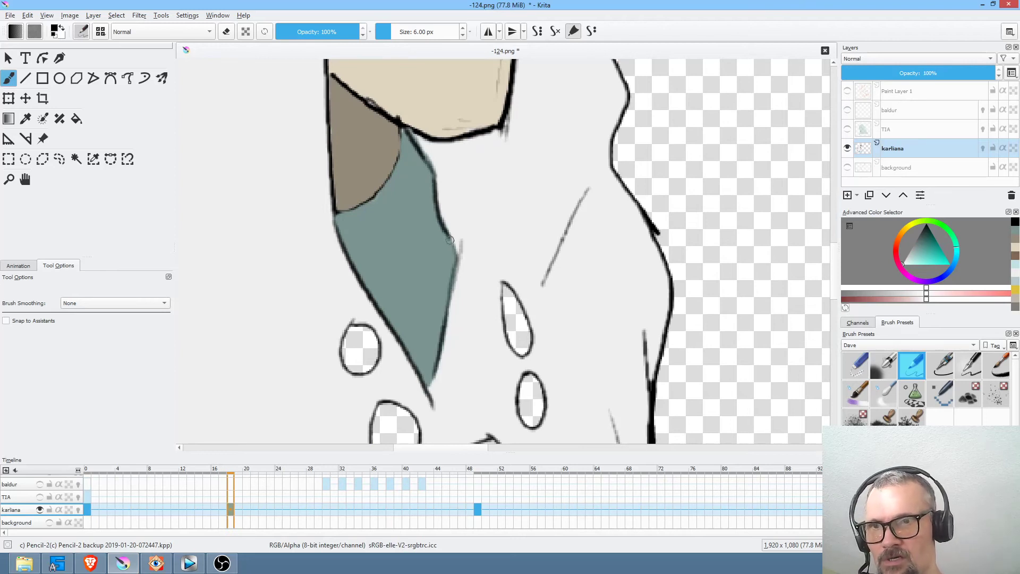
Add short black fold lines across the frame-18 collar, using the first keyframe as reference.
{"action": "key", "text": "Left"}
{"action": "mouse_move", "coordinate": [453, 133]}
{"action": "left_mouse_down"}
{"action": "mouse_move", "coordinate": [445, 179]}
{"action": "mouse_move", "coordinate": [419, 211]}
{"action": "mouse_move", "coordinate": [462, 205]}
{"action": "left_mouse_up"}
{"action": "left_click_drag", "start_coordinate": [423, 271], "coordinate": [462, 270]}
{"action": "scroll", "coordinate": [626, 349], "scroll_direction": "down", "scroll_amount": 3}
{"action": "scroll", "coordinate": [610, 306], "scroll_direction": "down", "scroll_amount": 3}
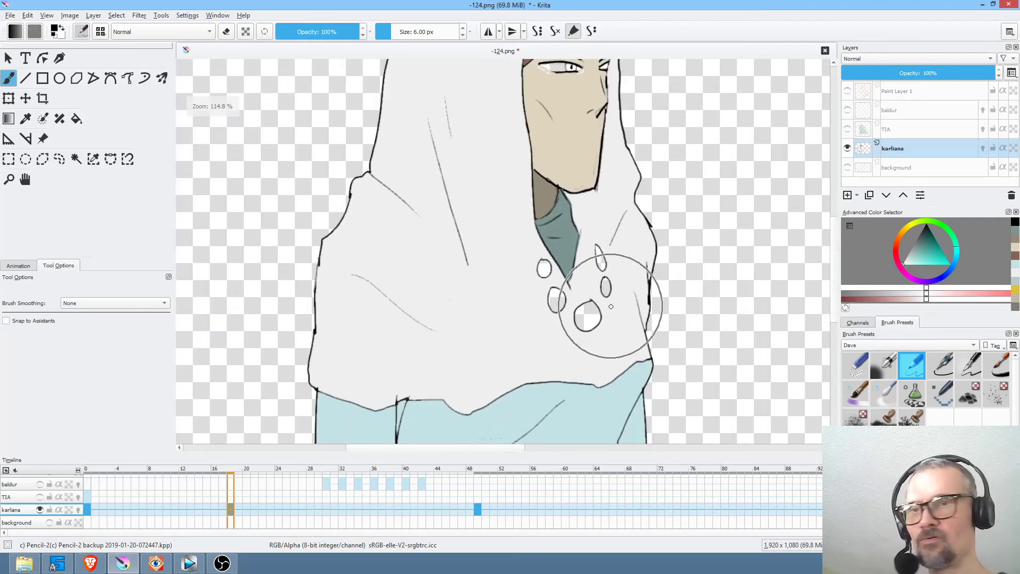
Pick the necklace yellow from the first keyframe and fill the frame-18 beads with a Freehand Path shape in Behind mode.
{"action": "left_click", "coordinate": [87, 509]}
{"action": "left_click", "coordinate": [563, 304], "text": "ctrl"}
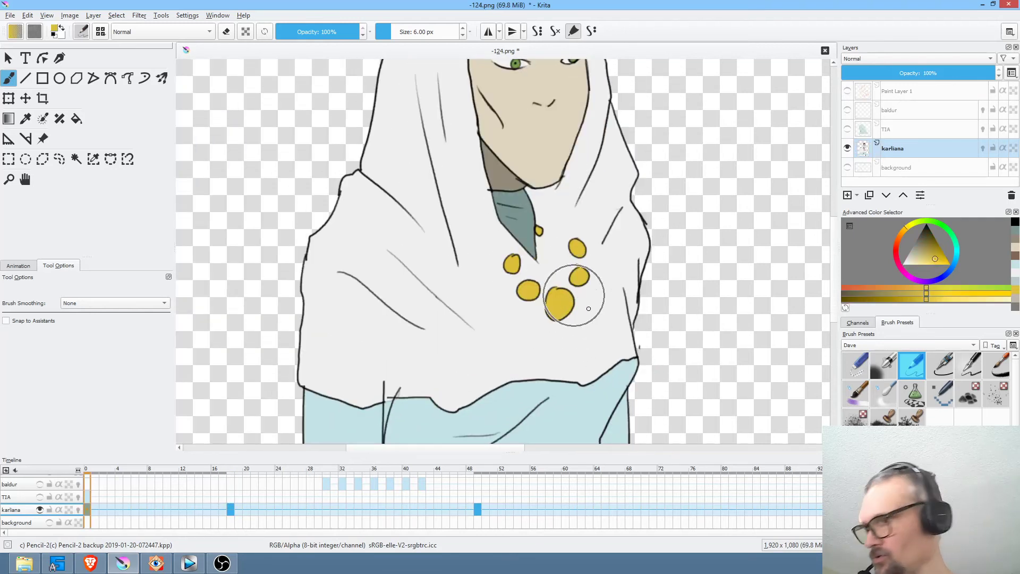
{"action": "key", "text": "period"}
{"action": "left_click", "coordinate": [134, 81]}
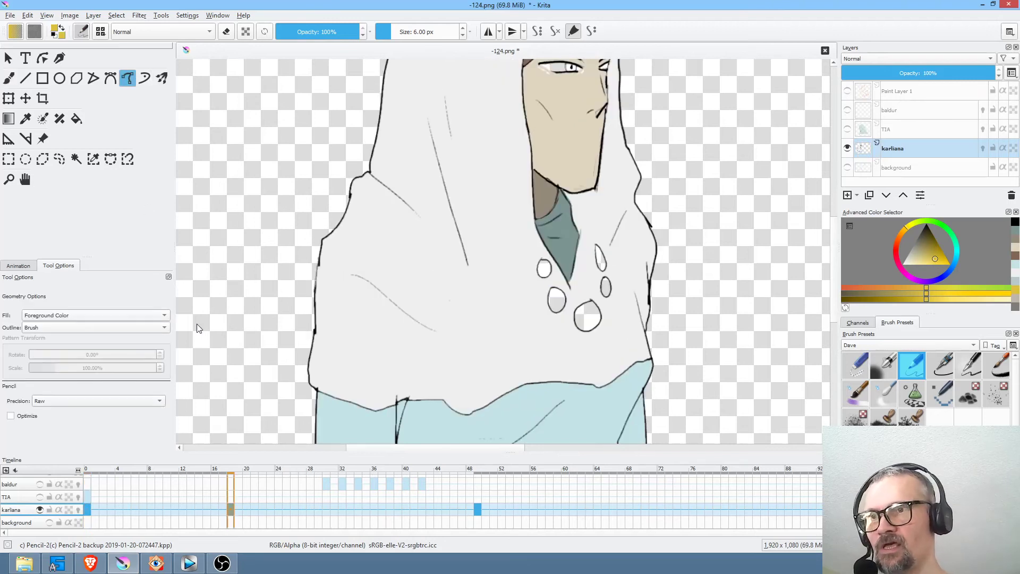
{"action": "left_click", "coordinate": [162, 32]}
{"action": "left_click", "coordinate": [164, 28]}
{"action": "mouse_move", "coordinate": [609, 226]}
{"action": "left_mouse_down"}
{"action": "mouse_move", "coordinate": [621, 238]}
{"action": "mouse_move", "coordinate": [612, 224]}
{"action": "left_mouse_up"}
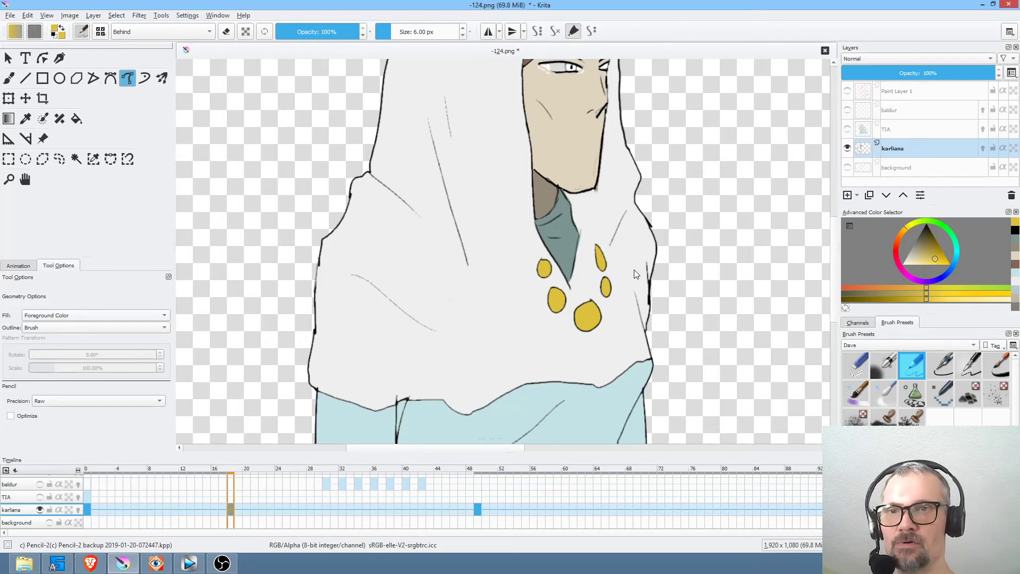
{"action": "scroll", "coordinate": [614, 279], "scroll_direction": "down", "scroll_amount": 2}
{"action": "left_click_drag", "start_coordinate": [634, 266], "coordinate": [558, 299]}
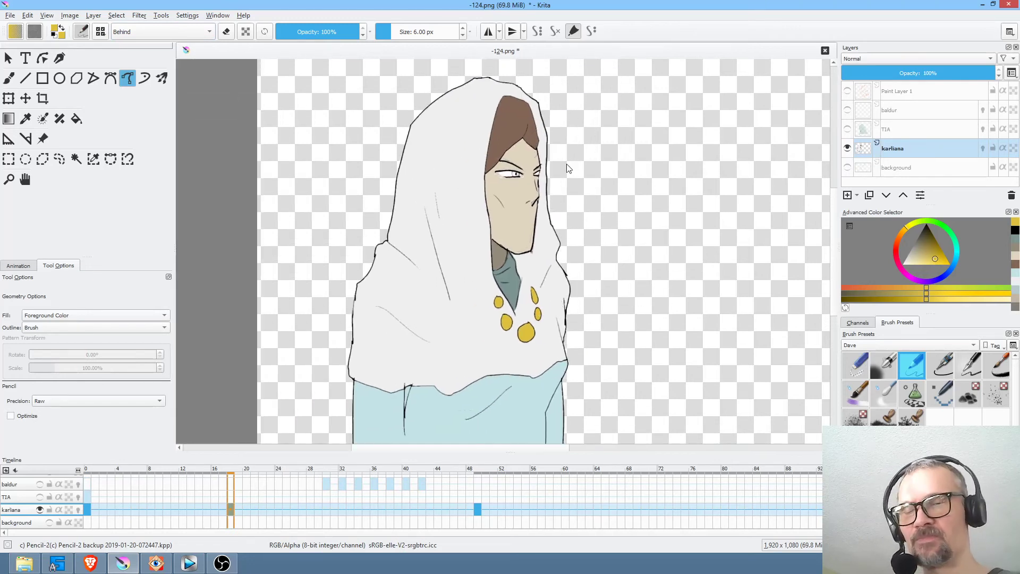
Pick the green eye colour from the first keyframe and colour both frame-18 irises in Behind mode with brush and fill.
{"action": "left_click", "coordinate": [523, 222], "text": "ctrl"}
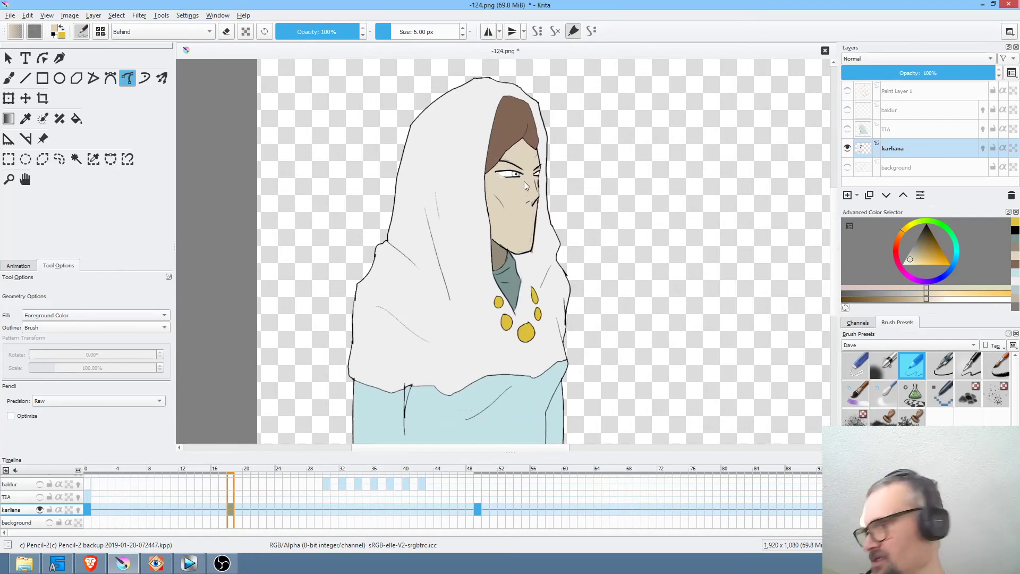
{"action": "key", "text": "Left"}
{"action": "left_click_drag", "start_coordinate": [502, 221], "coordinate": [575, 110]}
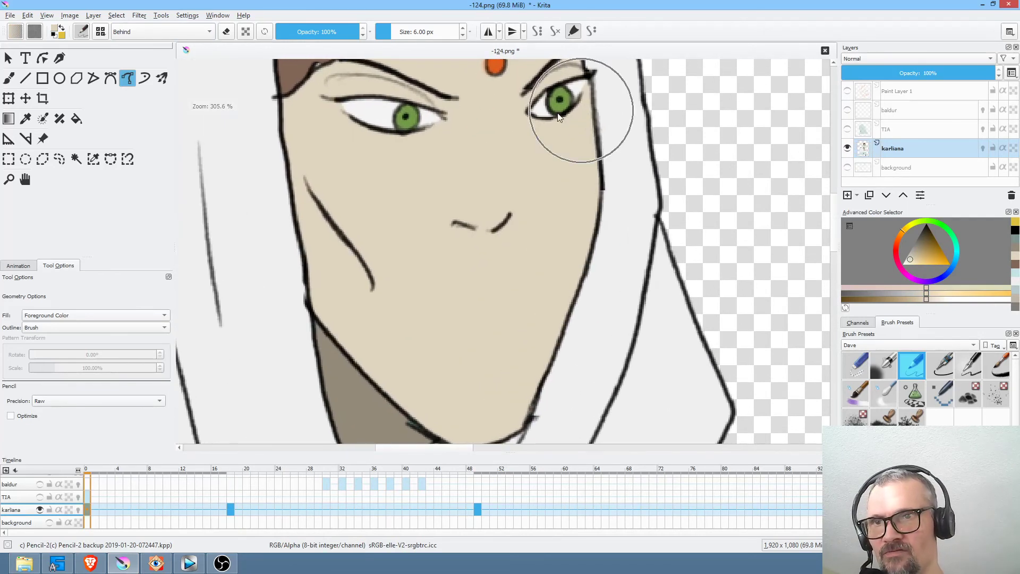
{"action": "left_click", "coordinate": [559, 105], "text": "ctrl"}
{"action": "key", "text": "Right"}
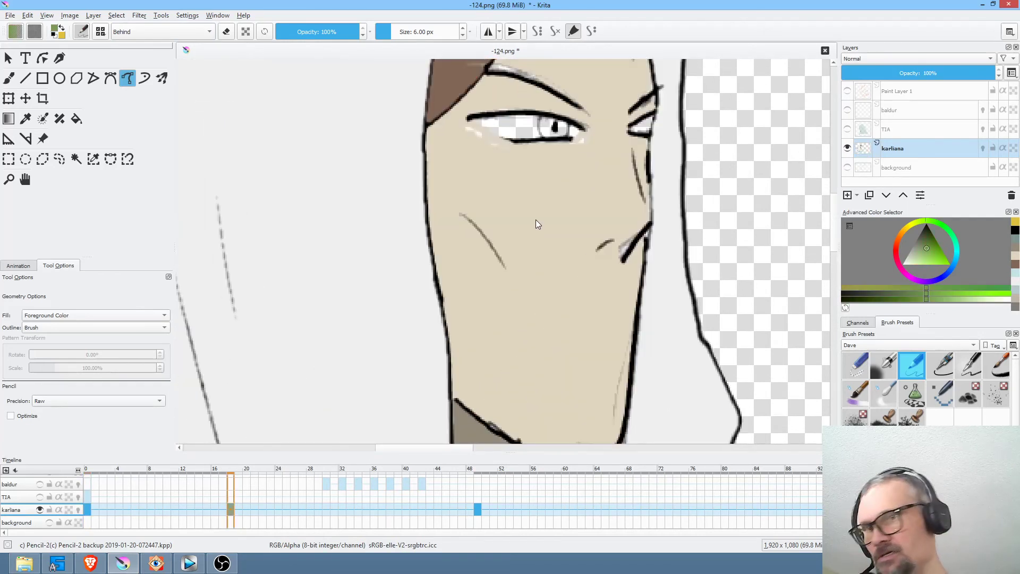
{"action": "left_click_drag", "start_coordinate": [544, 193], "coordinate": [458, 248]}
{"action": "left_click_drag", "start_coordinate": [524, 227], "coordinate": [537, 176]}
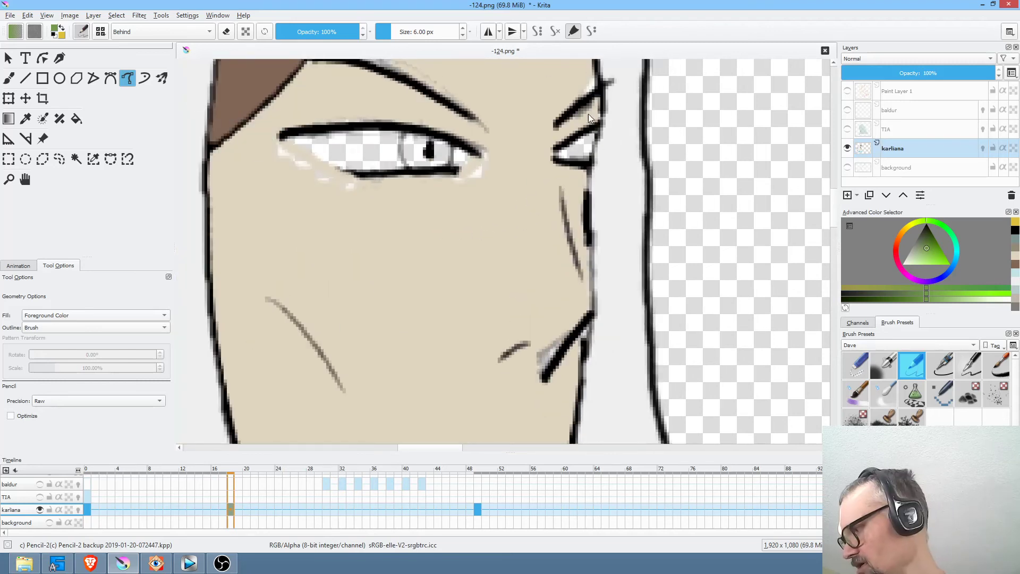
{"action": "key", "text": "b"}
{"action": "mouse_move", "coordinate": [588, 137]}
{"action": "left_mouse_down"}
{"action": "mouse_move", "coordinate": [588, 152]}
{"action": "mouse_move", "coordinate": [591, 139]}
{"action": "left_mouse_up"}
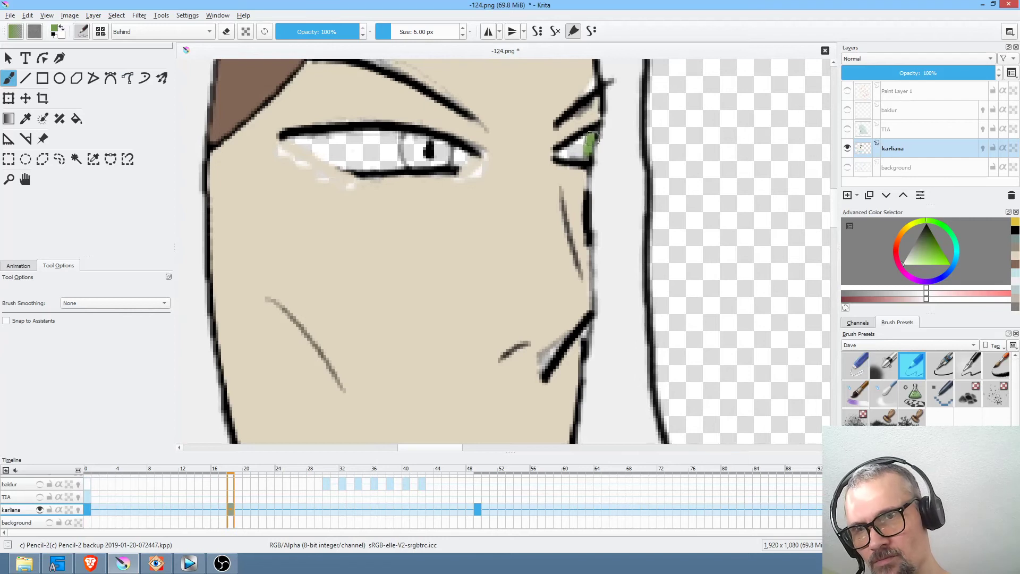
{"action": "key", "text": "f"}
{"action": "left_click", "coordinate": [428, 150]}
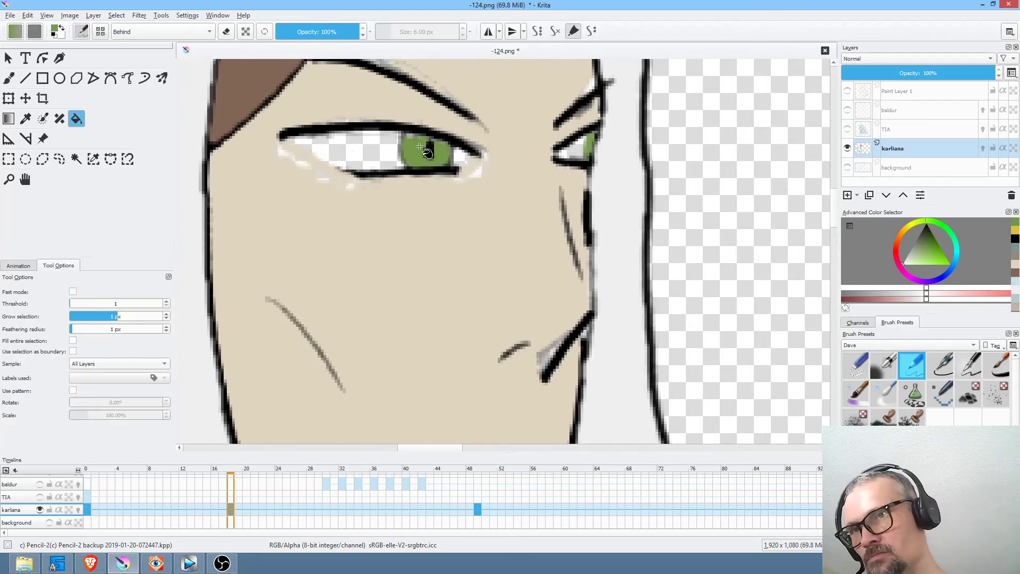
{"action": "left_click", "coordinate": [411, 151]}
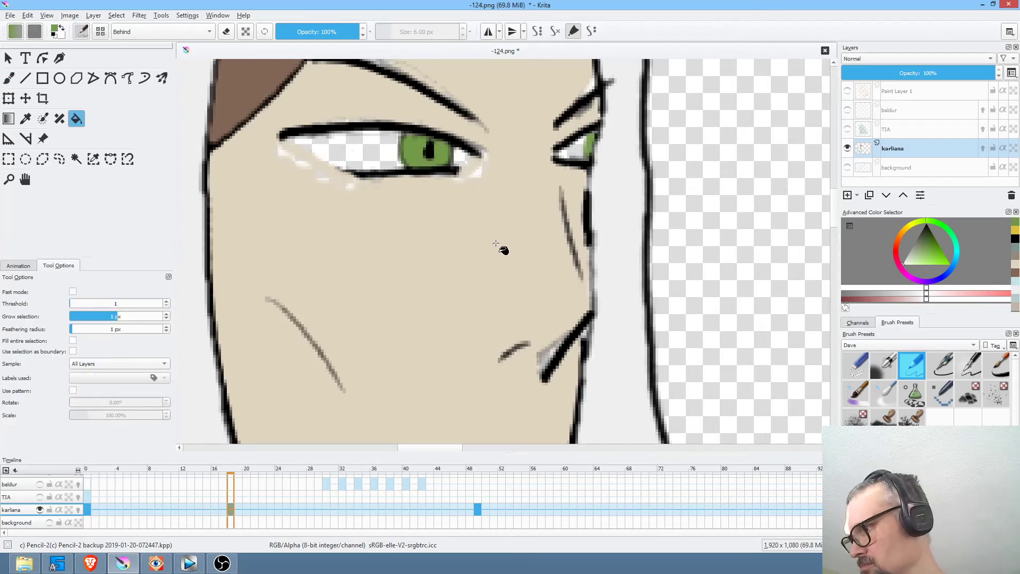
Pick the eye white from the first keyframe and fill the whites of both frame-18 eyes.
{"action": "key", "text": "Home"}
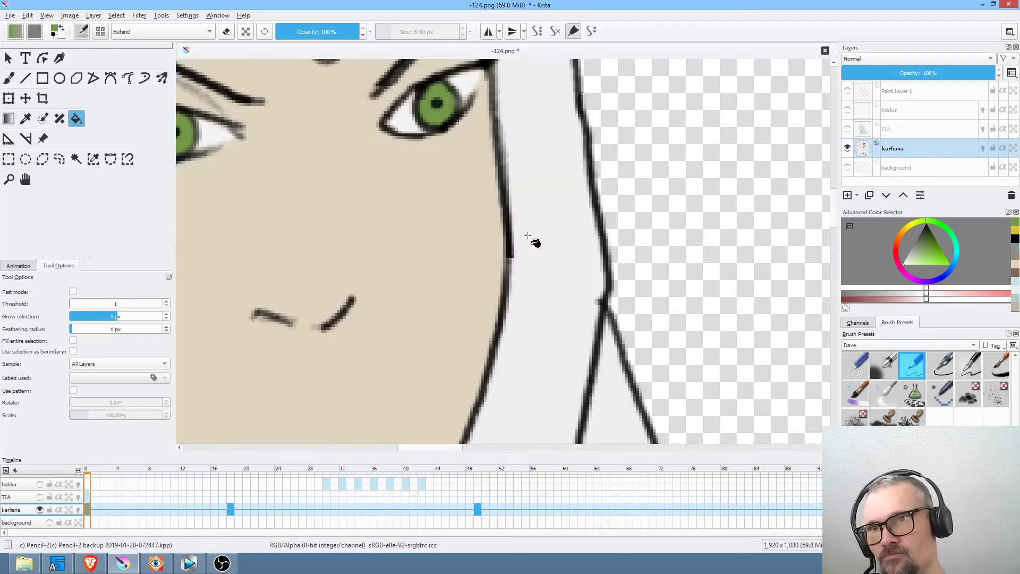
{"action": "left_click", "coordinate": [408, 114], "text": "ctrl"}
{"action": "key", "text": "Right"}
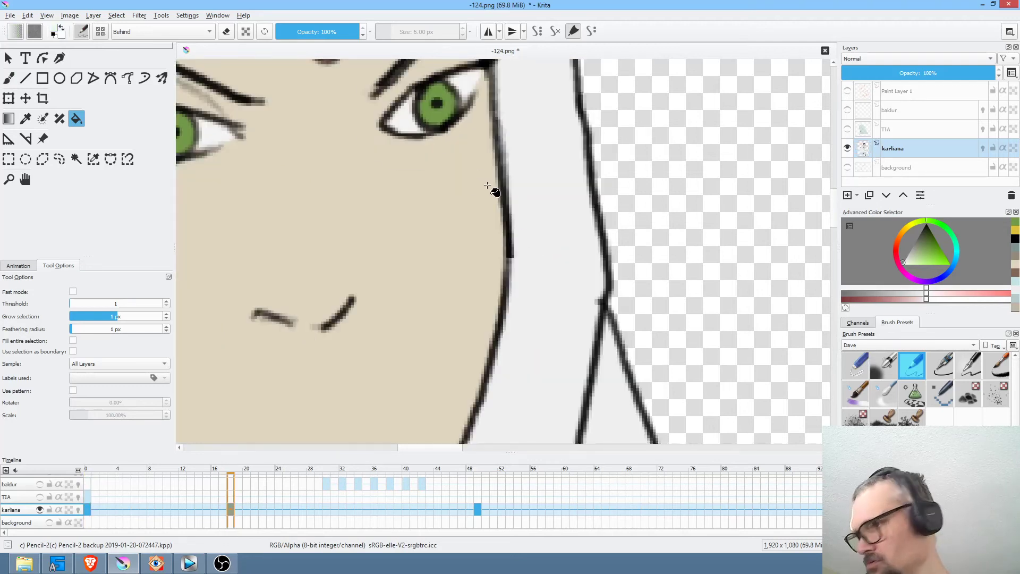
{"action": "left_click", "coordinate": [339, 140]}
{"action": "left_click", "coordinate": [467, 157]}
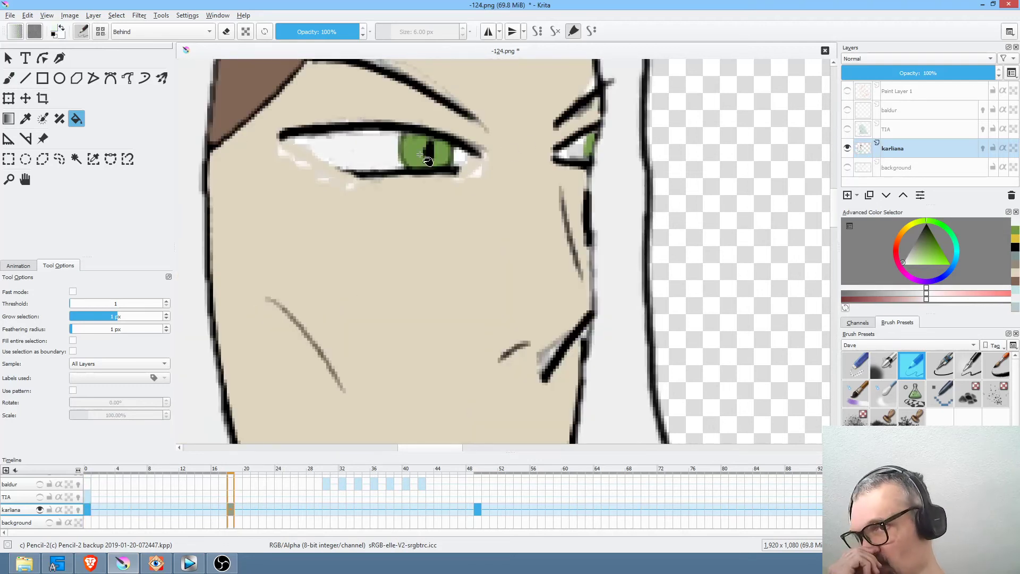
{"action": "left_click", "coordinate": [576, 151]}
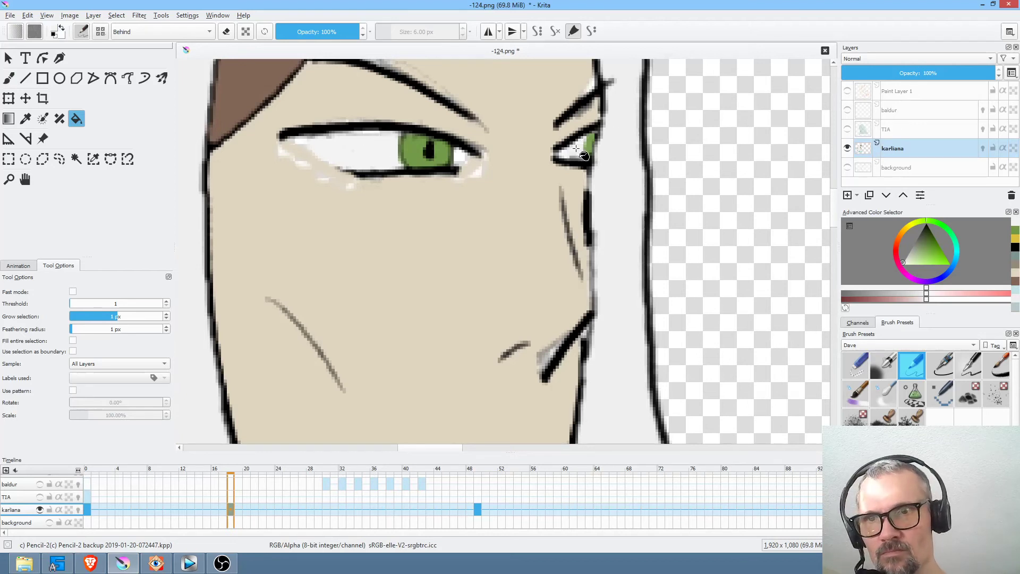
{"action": "mouse_move", "coordinate": [596, 126]}
{"action": "left_mouse_down"}
{"action": "mouse_move", "coordinate": [615, 149]}
{"action": "mouse_move", "coordinate": [623, 124]}
{"action": "left_mouse_up"}
{"action": "scroll", "coordinate": [543, 232], "scroll_direction": "down", "scroll_amount": 2}
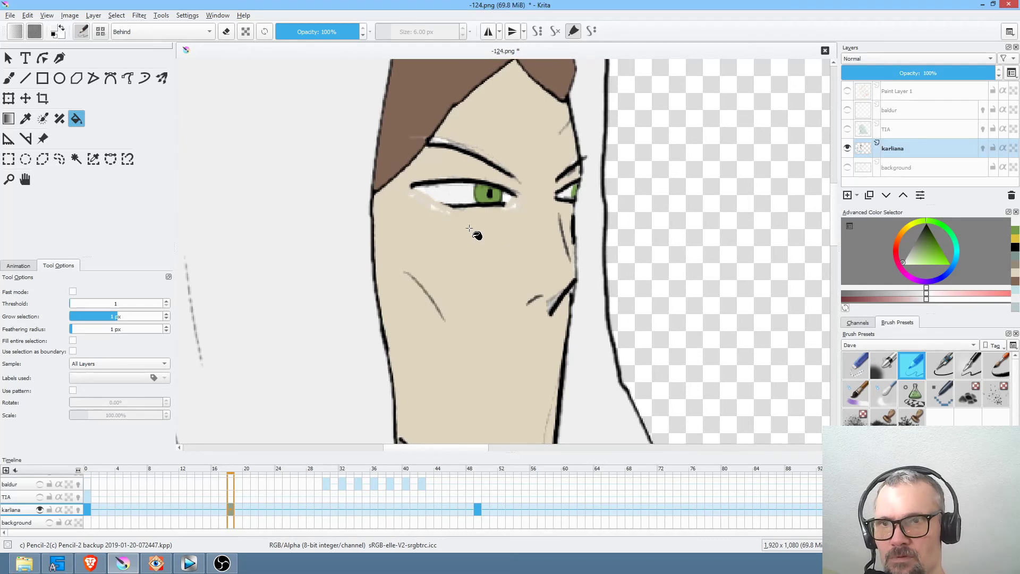
Draw a white filled Freehand Path shape over the frame-18 near eye in Behind mode to close leftover gaps.
{"action": "left_click", "coordinate": [127, 78]}
{"action": "scroll", "coordinate": [514, 180], "scroll_direction": "up", "scroll_amount": 2}
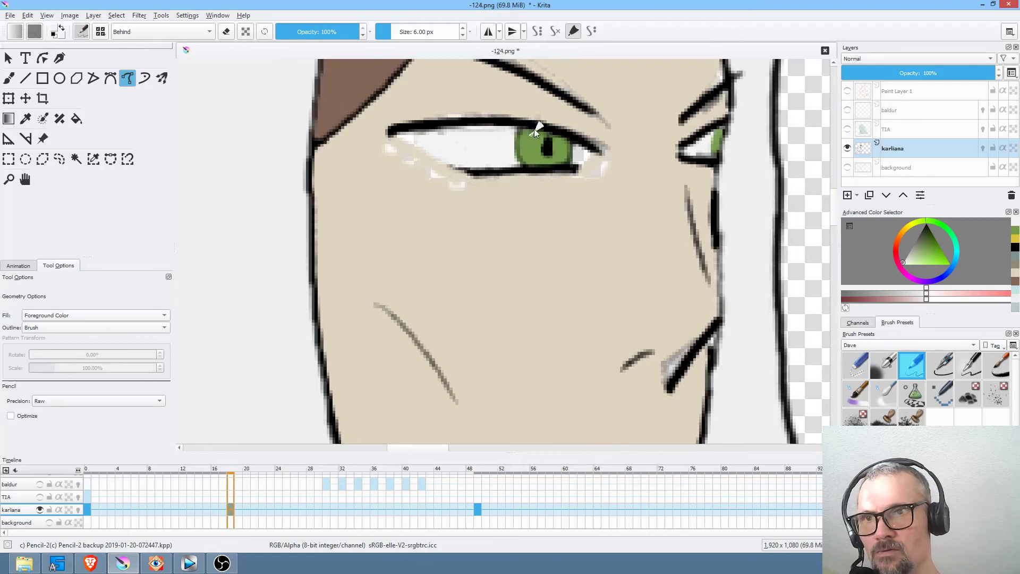
{"action": "mouse_move", "coordinate": [502, 127]}
{"action": "left_mouse_down"}
{"action": "mouse_move", "coordinate": [433, 129]}
{"action": "mouse_move", "coordinate": [454, 155]}
{"action": "mouse_move", "coordinate": [492, 159]}
{"action": "left_mouse_up"}
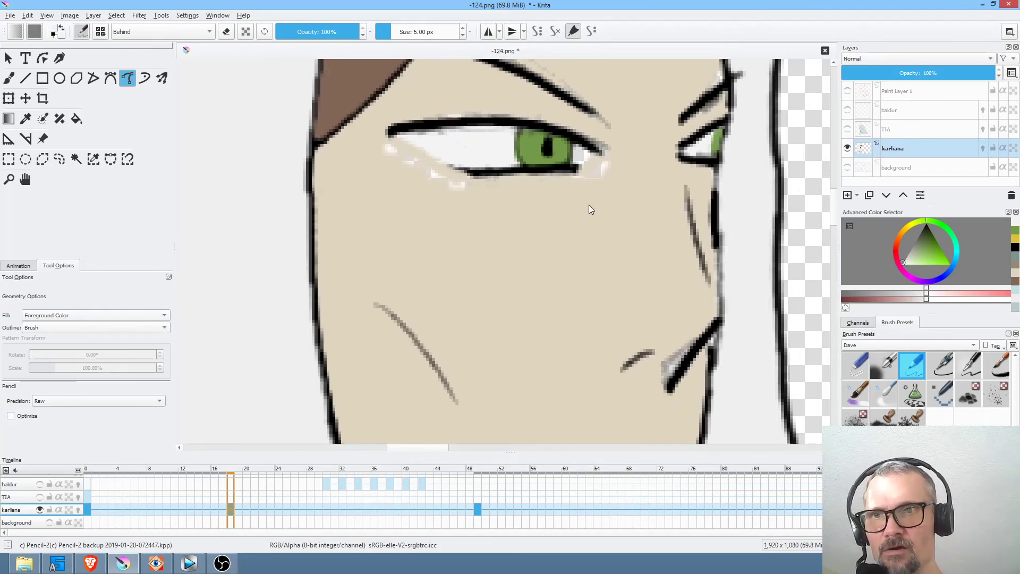
Pick the skin colour and draw a filled Freehand Path shape around the frame-18 face in Behind mode.
{"action": "scroll", "coordinate": [550, 244], "scroll_direction": "down", "scroll_amount": 2}
{"action": "left_click", "coordinate": [617, 217], "text": "ctrl"}
{"action": "scroll", "coordinate": [616, 217], "scroll_direction": "down", "scroll_amount": 2}
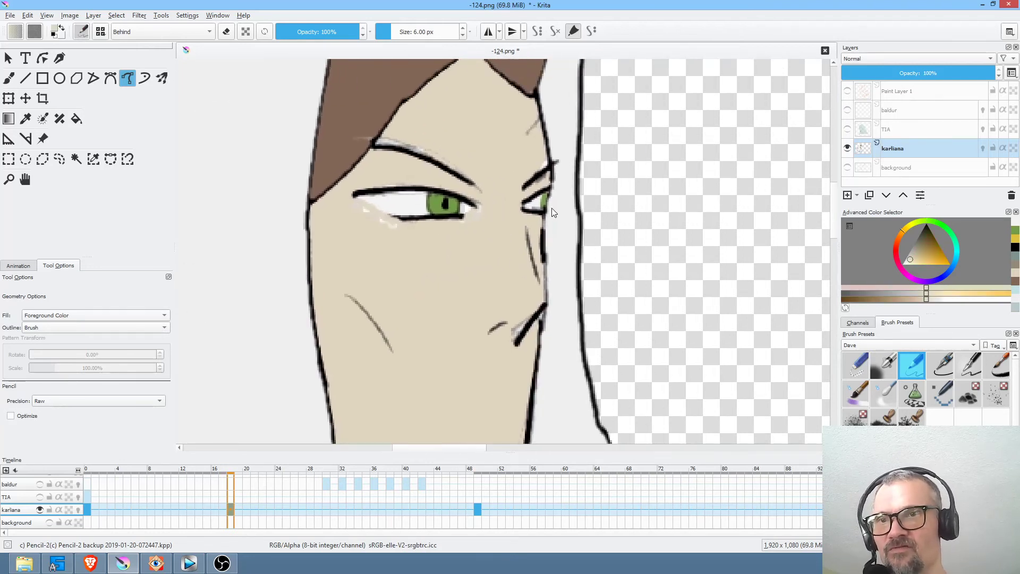
{"action": "scroll", "coordinate": [542, 162], "scroll_direction": "down", "scroll_amount": 1}
{"action": "mouse_move", "coordinate": [538, 144]}
{"action": "left_mouse_down"}
{"action": "mouse_move", "coordinate": [467, 115]}
{"action": "mouse_move", "coordinate": [395, 191]}
{"action": "mouse_move", "coordinate": [395, 317]}
{"action": "left_mouse_up"}
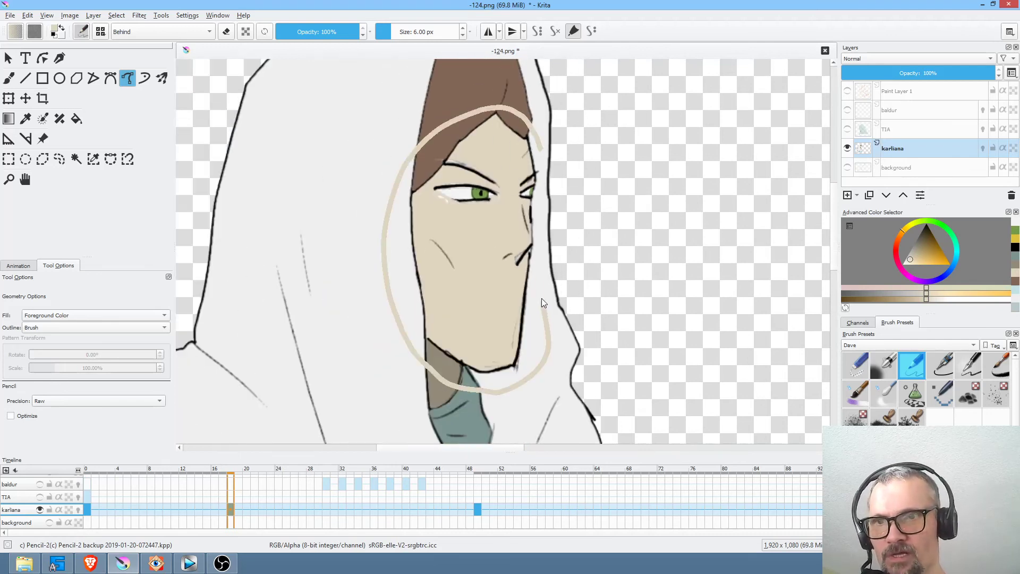
{"action": "left_click_drag", "start_coordinate": [547, 192], "coordinate": [547, 135]}
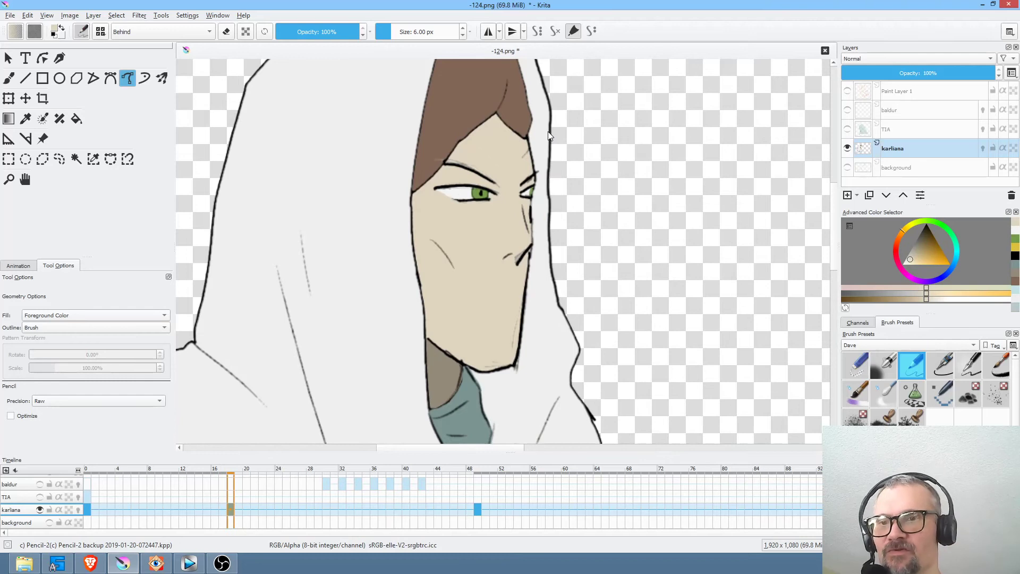
Pick the dark neck shadow colour and draw a filled Freehand Path shape inside the frame-18 figure's outline in Behind mode.
{"action": "left_click_drag", "start_coordinate": [488, 283], "coordinate": [492, 323]}
{"action": "left_click_drag", "start_coordinate": [531, 270], "coordinate": [500, 173]}
{"action": "left_click_drag", "start_coordinate": [463, 218], "coordinate": [492, 242]}
{"action": "left_click", "coordinate": [466, 254], "text": "ctrl"}
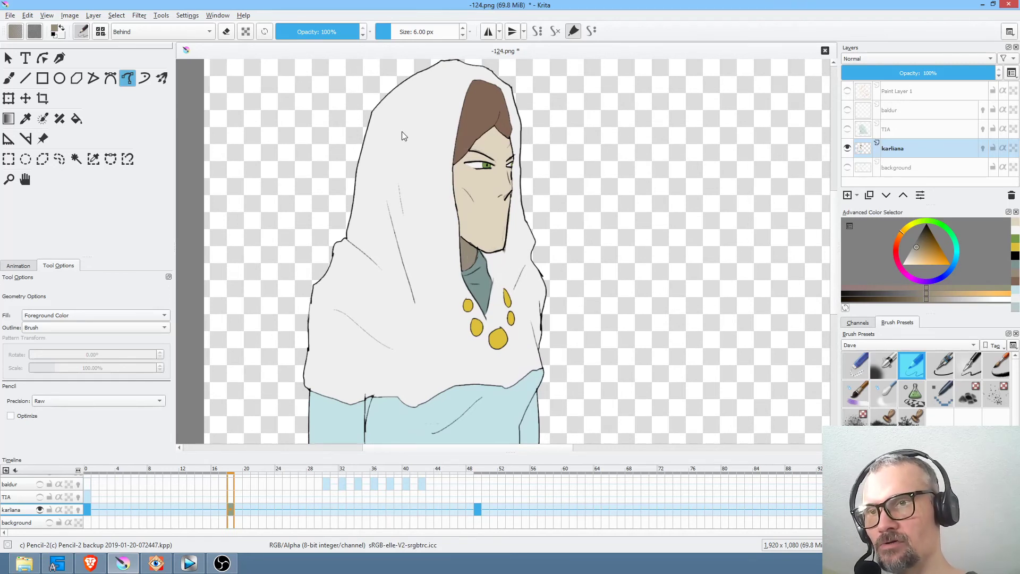
{"action": "left_click_drag", "start_coordinate": [437, 78], "coordinate": [399, 104]}
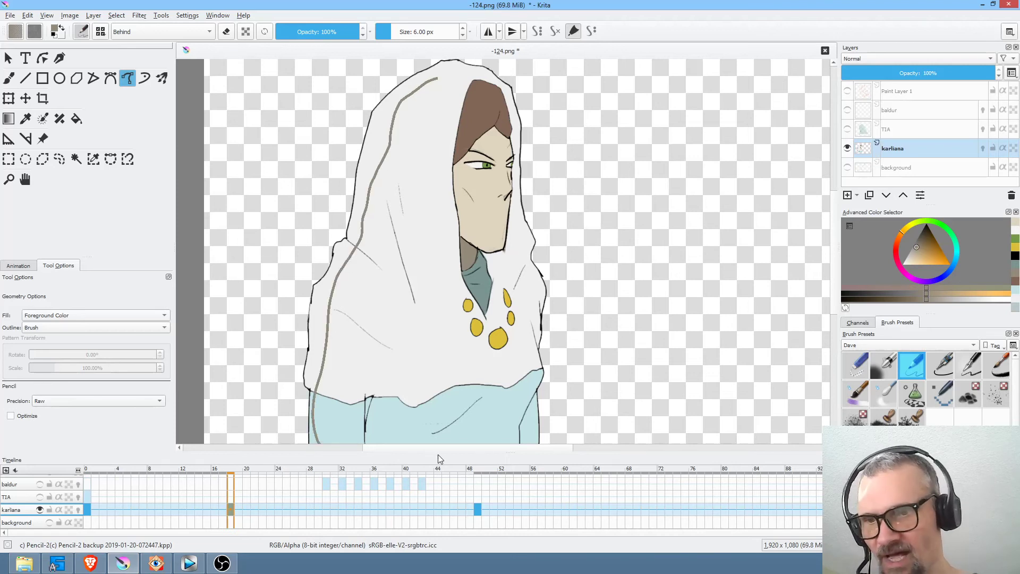
{"action": "mouse_move", "coordinate": [534, 448]}
{"action": "left_mouse_down"}
{"action": "mouse_move", "coordinate": [516, 133]}
{"action": "mouse_move", "coordinate": [510, 101]}
{"action": "mouse_move", "coordinate": [490, 79]}
{"action": "left_mouse_up"}
{"action": "left_click_drag", "start_coordinate": [400, 115], "coordinate": [383, 257]}
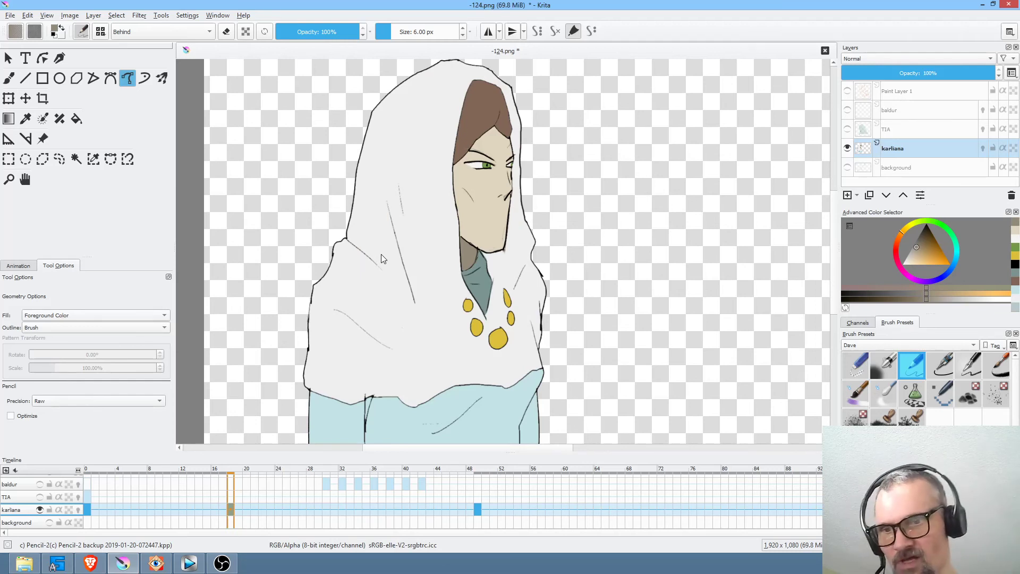
Darken karliana's first keyframe with a black filled Freehand Path shape over the whole figure, using Preserve Alpha, Normal mode and 10% opacity.
{"action": "left_click", "coordinate": [88, 508]}
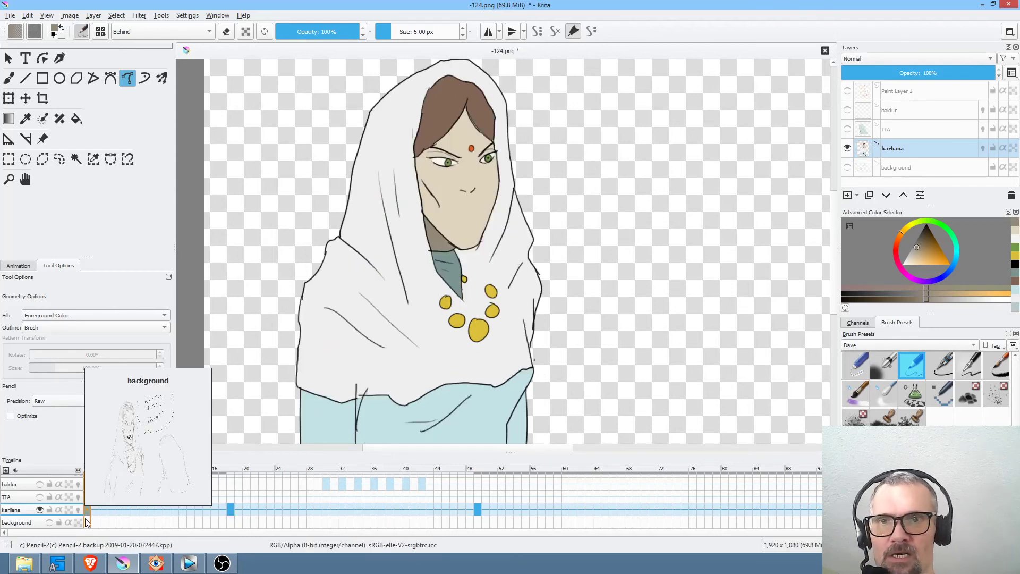
{"action": "left_click", "coordinate": [245, 32]}
{"action": "left_click", "coordinate": [162, 31]}
{"action": "left_click", "coordinate": [175, 102]}
{"action": "left_click_drag", "start_coordinate": [354, 33], "coordinate": [286, 62]}
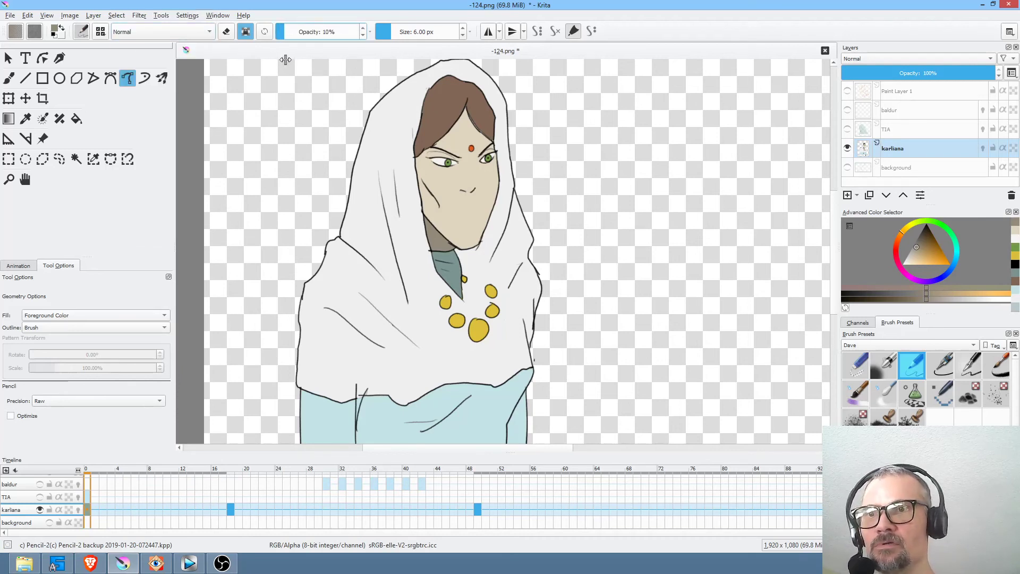
{"action": "key", "text": "d"}
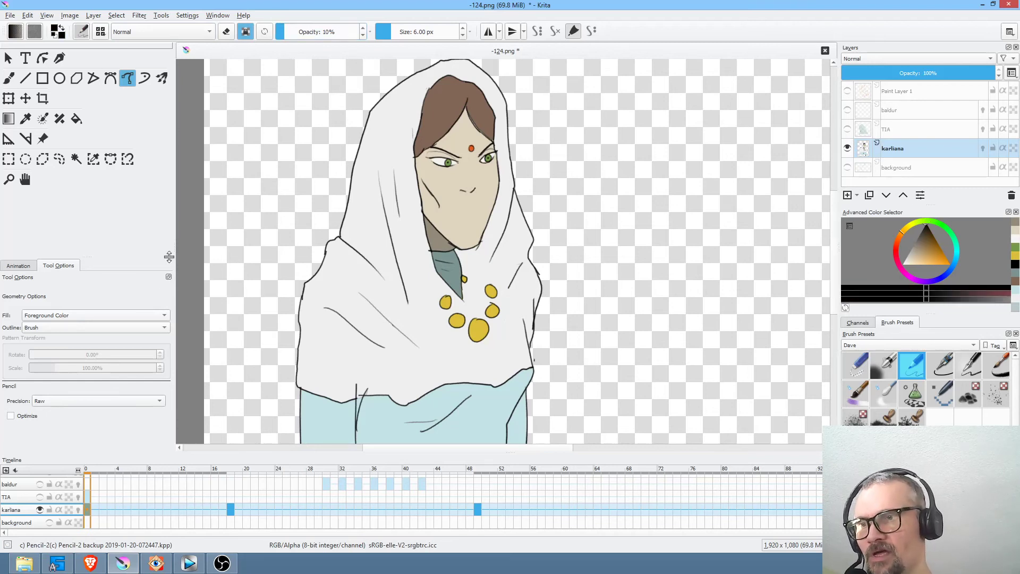
{"action": "scroll", "coordinate": [574, 234], "scroll_direction": "down", "scroll_amount": 4}
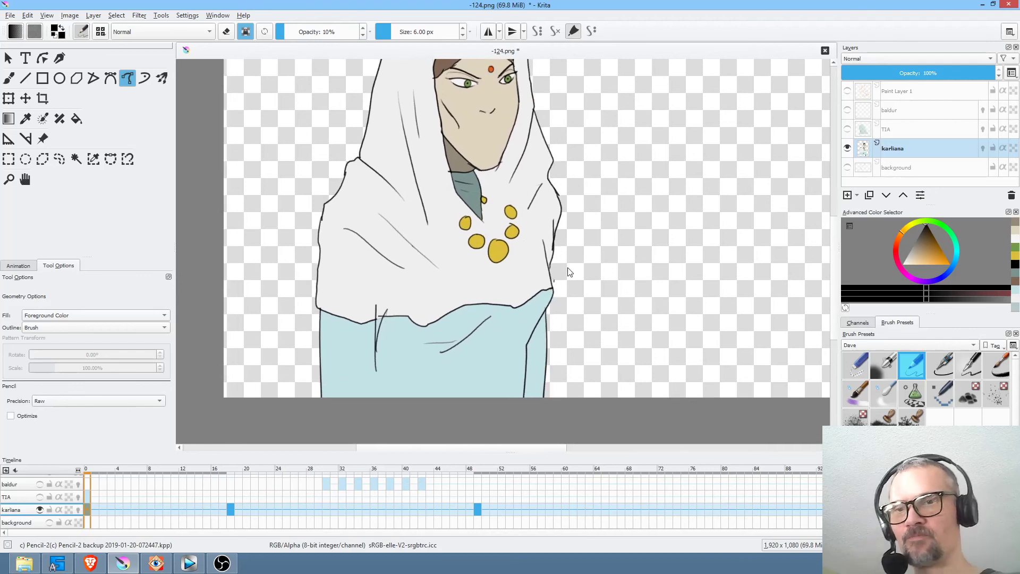
{"action": "mouse_move", "coordinate": [489, 380]}
{"action": "left_mouse_down"}
{"action": "mouse_move", "coordinate": [499, 245]}
{"action": "mouse_move", "coordinate": [479, 142]}
{"action": "mouse_move", "coordinate": [461, 114]}
{"action": "mouse_move", "coordinate": [411, 119]}
{"action": "mouse_move", "coordinate": [330, 235]}
{"action": "mouse_move", "coordinate": [367, 409]}
{"action": "mouse_move", "coordinate": [345, 398]}
{"action": "left_mouse_up"}
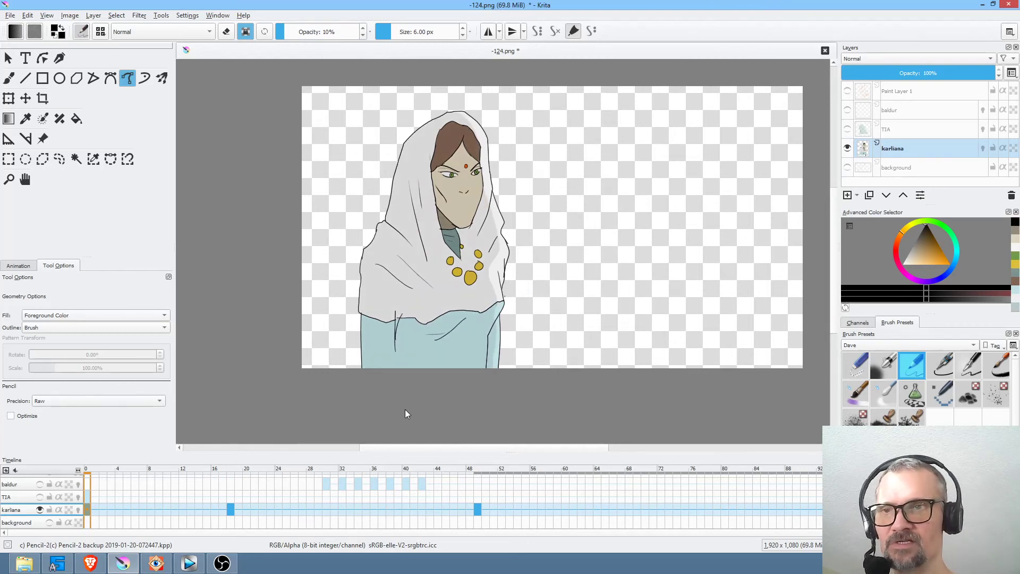
Shade the shawl folds on the hood, shoulder and upper arm of karliana's first keyframe with black filled Freehand Path shapes at 10% opacity.
{"action": "left_click_drag", "start_coordinate": [452, 207], "coordinate": [485, 164]}
{"action": "mouse_move", "coordinate": [424, 283]}
{"action": "left_mouse_down"}
{"action": "mouse_move", "coordinate": [398, 126]}
{"action": "mouse_move", "coordinate": [397, 237]}
{"action": "mouse_move", "coordinate": [370, 175]}
{"action": "mouse_move", "coordinate": [376, 225]}
{"action": "mouse_move", "coordinate": [359, 215]}
{"action": "mouse_move", "coordinate": [372, 128]}
{"action": "mouse_move", "coordinate": [345, 138]}
{"action": "mouse_move", "coordinate": [330, 179]}
{"action": "mouse_move", "coordinate": [336, 217]}
{"action": "mouse_move", "coordinate": [308, 242]}
{"action": "mouse_move", "coordinate": [310, 256]}
{"action": "mouse_move", "coordinate": [387, 296]}
{"action": "mouse_move", "coordinate": [361, 258]}
{"action": "left_mouse_up"}
{"action": "left_click_drag", "start_coordinate": [416, 290], "coordinate": [423, 279]}
{"action": "left_click_drag", "start_coordinate": [488, 277], "coordinate": [542, 245]}
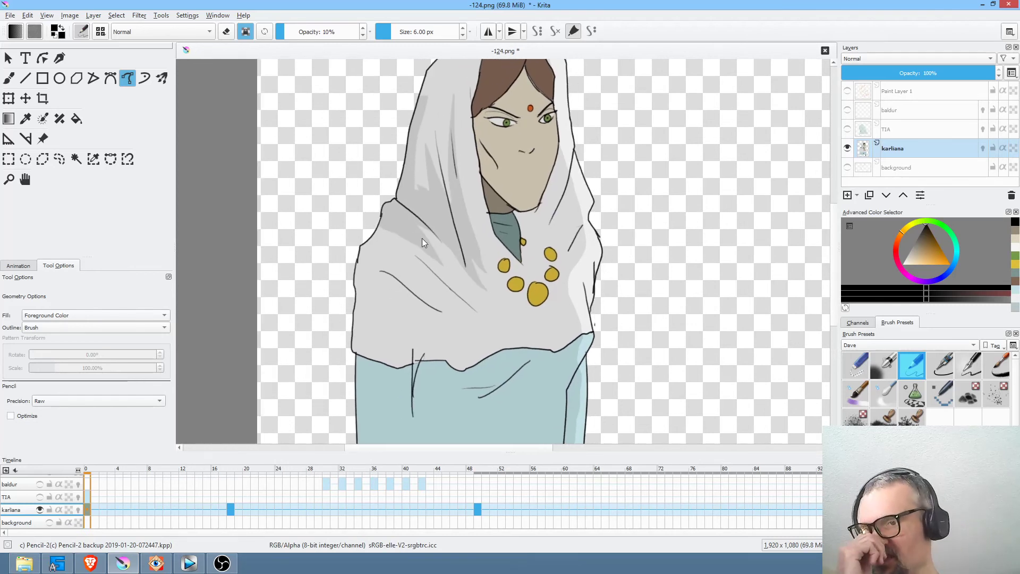
{"action": "mouse_move", "coordinate": [433, 310]}
{"action": "left_mouse_down"}
{"action": "mouse_move", "coordinate": [403, 267]}
{"action": "mouse_move", "coordinate": [376, 272]}
{"action": "left_mouse_up"}
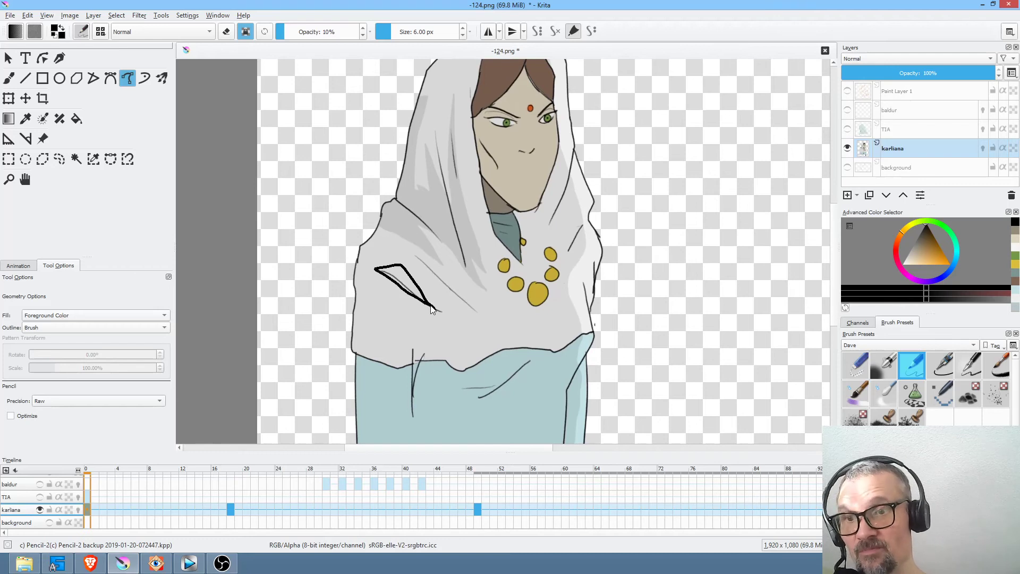
{"action": "left_click_drag", "start_coordinate": [431, 307], "coordinate": [432, 303]}
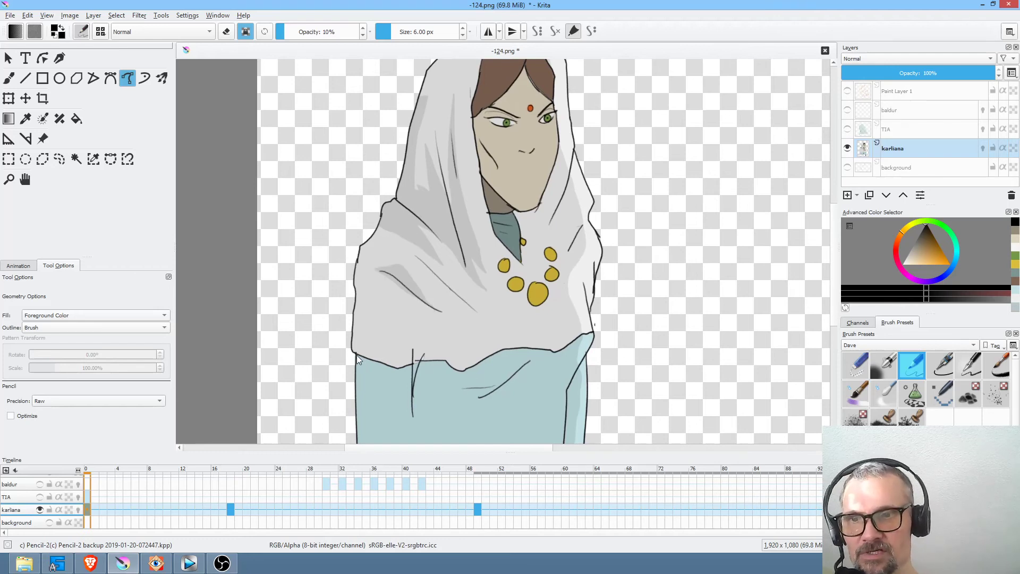
Draw a filled shadow band under the shawl's hem and a vertical fold shadow on the blue dress in the first keyframe.
{"action": "left_click_drag", "start_coordinate": [350, 355], "coordinate": [353, 378]}
{"action": "mouse_move", "coordinate": [432, 397]}
{"action": "left_mouse_down"}
{"action": "mouse_move", "coordinate": [475, 382]}
{"action": "mouse_move", "coordinate": [493, 390]}
{"action": "mouse_move", "coordinate": [521, 365]}
{"action": "left_mouse_up"}
{"action": "mouse_move", "coordinate": [592, 363]}
{"action": "left_mouse_down"}
{"action": "mouse_move", "coordinate": [612, 330]}
{"action": "mouse_move", "coordinate": [580, 339]}
{"action": "left_mouse_up"}
{"action": "left_click_drag", "start_coordinate": [463, 366], "coordinate": [451, 363]}
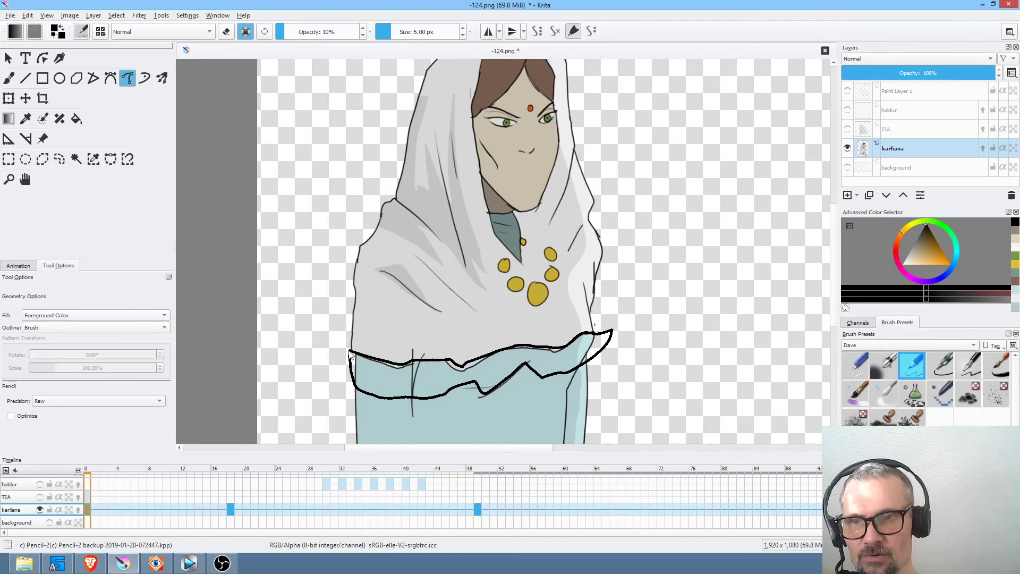
{"action": "left_click_drag", "start_coordinate": [352, 355], "coordinate": [349, 355]}
{"action": "left_click_drag", "start_coordinate": [608, 320], "coordinate": [569, 257]}
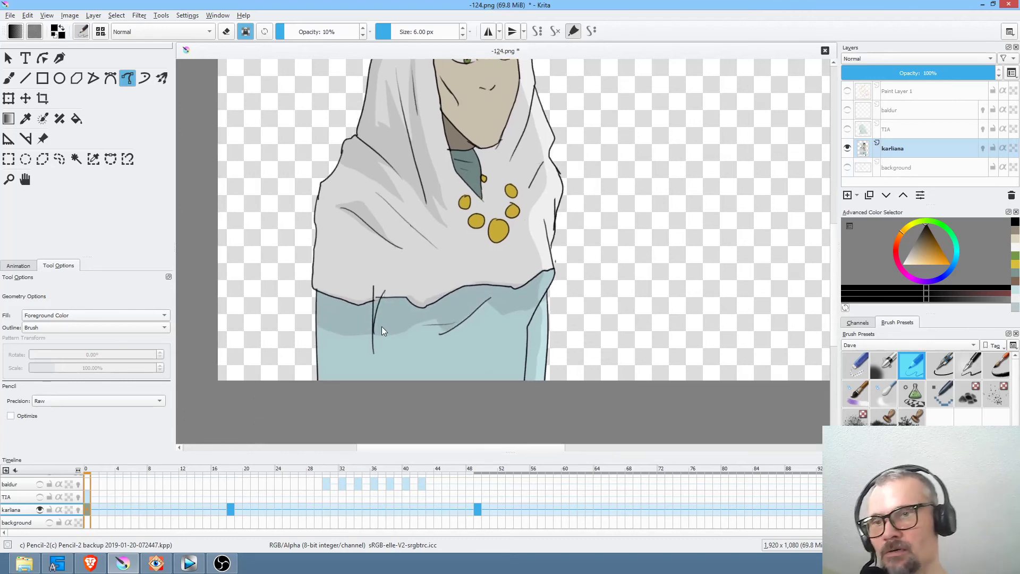
{"action": "left_click_drag", "start_coordinate": [371, 392], "coordinate": [377, 294]}
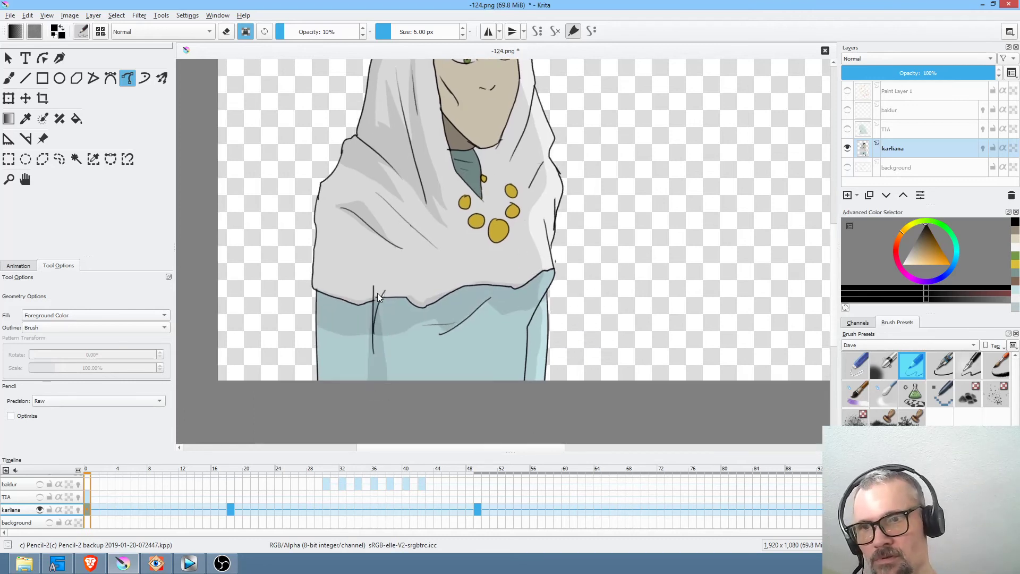
Shade the inside of the hood around the first keyframe's face and below the chin, and add a small shadow under the nose.
{"action": "mouse_move", "coordinate": [527, 357]}
{"action": "left_mouse_down"}
{"action": "mouse_move", "coordinate": [530, 315]}
{"action": "mouse_move", "coordinate": [542, 364]}
{"action": "mouse_move", "coordinate": [585, 373]}
{"action": "left_mouse_up"}
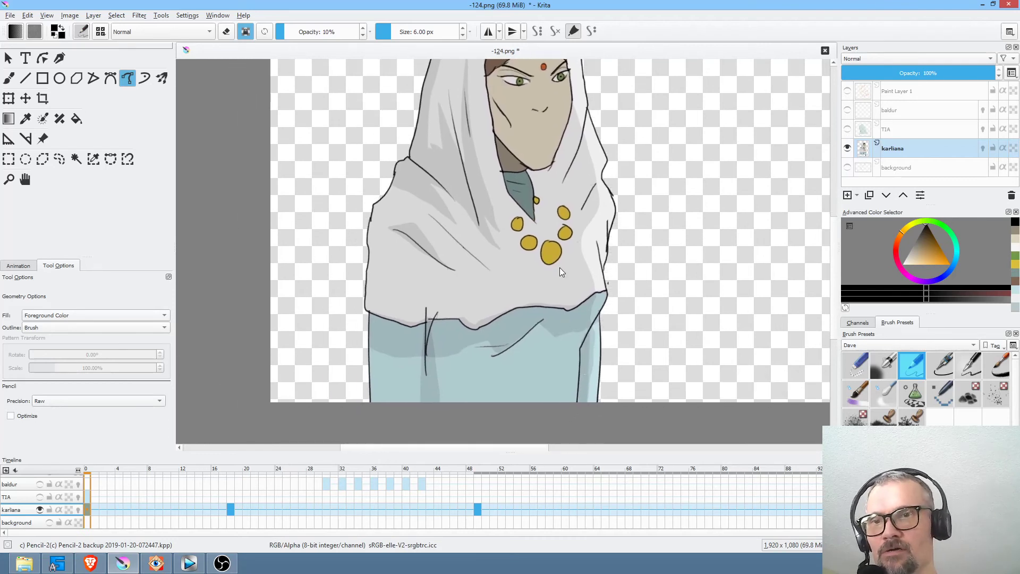
{"action": "left_click_drag", "start_coordinate": [490, 270], "coordinate": [490, 265]}
{"action": "left_click_drag", "start_coordinate": [624, 236], "coordinate": [608, 305]}
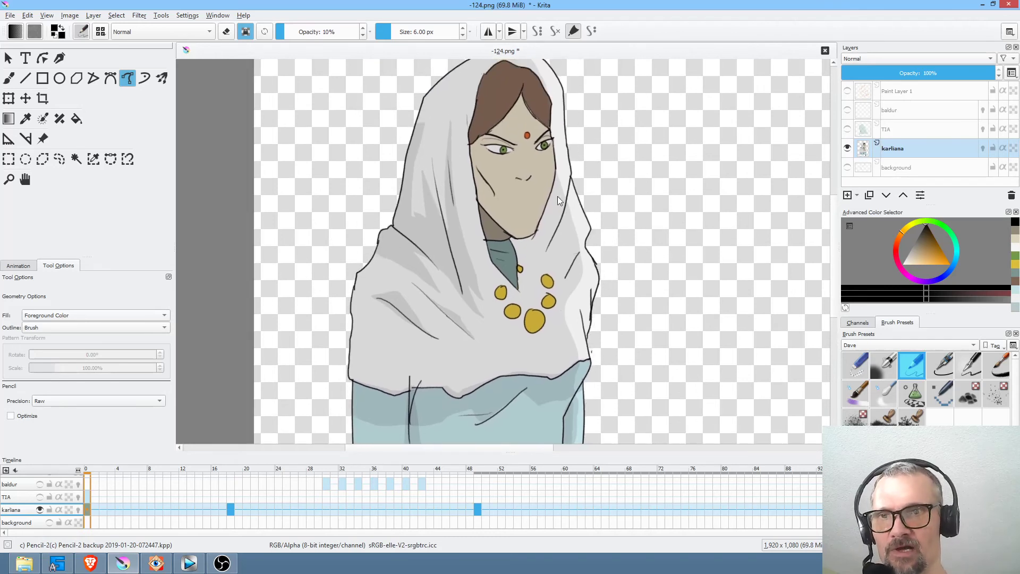
{"action": "left_click_drag", "start_coordinate": [545, 82], "coordinate": [543, 113]}
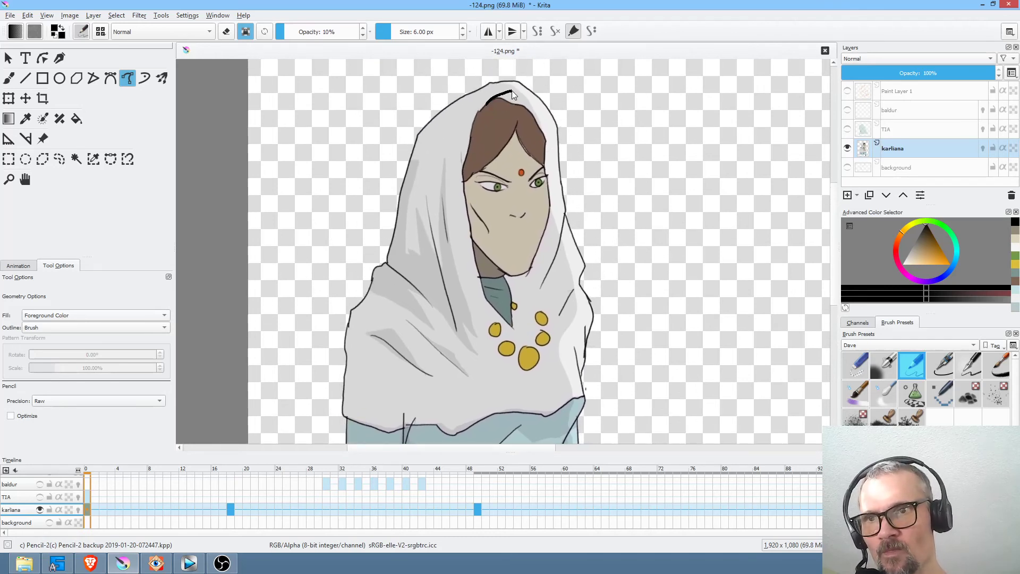
{"action": "mouse_move", "coordinate": [553, 182]}
{"action": "left_mouse_down"}
{"action": "mouse_move", "coordinate": [554, 238]}
{"action": "mouse_move", "coordinate": [533, 300]}
{"action": "mouse_move", "coordinate": [511, 293]}
{"action": "left_mouse_up"}
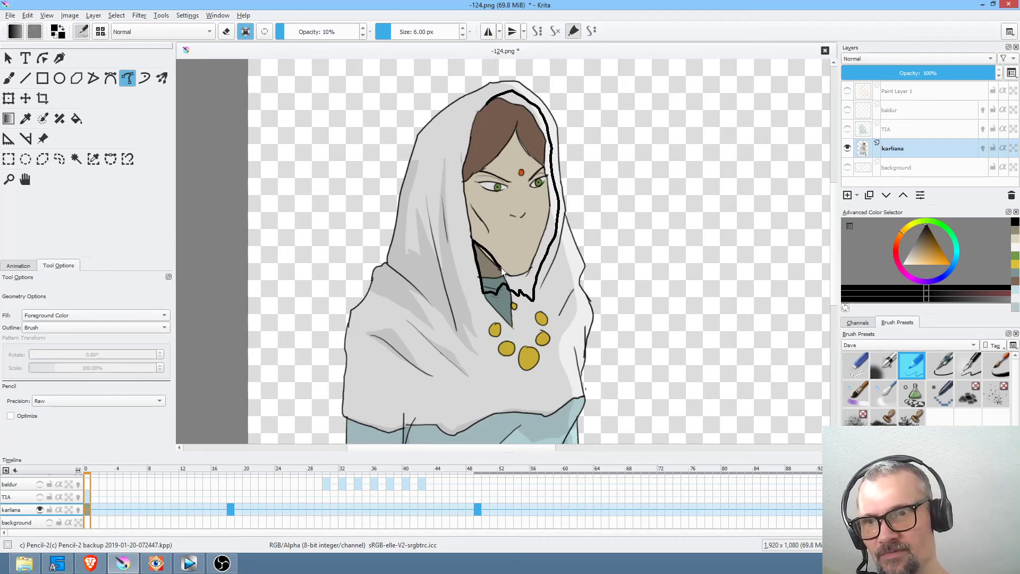
{"action": "left_click_drag", "start_coordinate": [544, 223], "coordinate": [542, 149]}
{"action": "left_click_drag", "start_coordinate": [520, 106], "coordinate": [497, 98]}
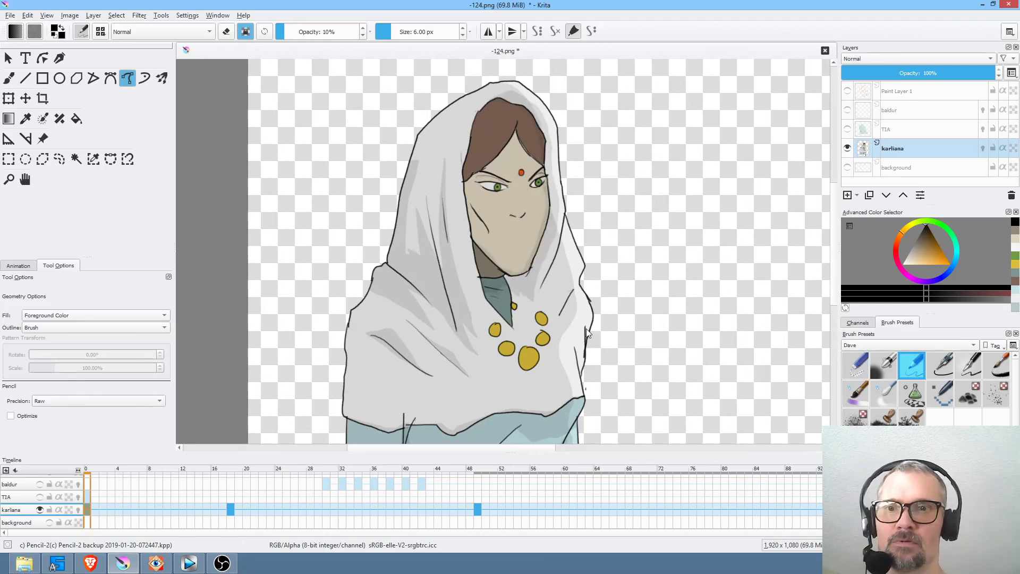
{"action": "left_click_drag", "start_coordinate": [574, 238], "coordinate": [585, 248]}
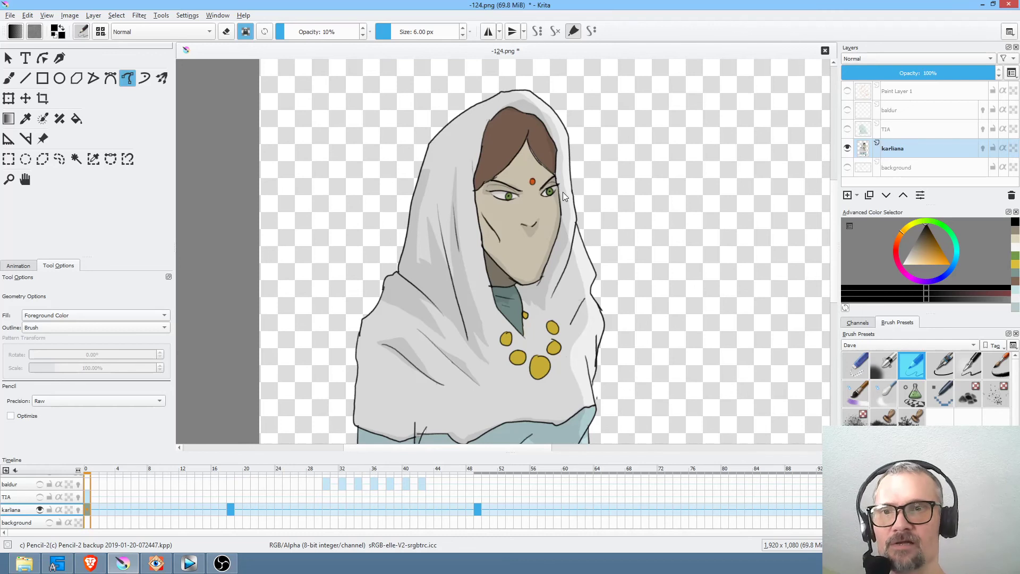
{"action": "left_click_drag", "start_coordinate": [592, 313], "coordinate": [619, 234]}
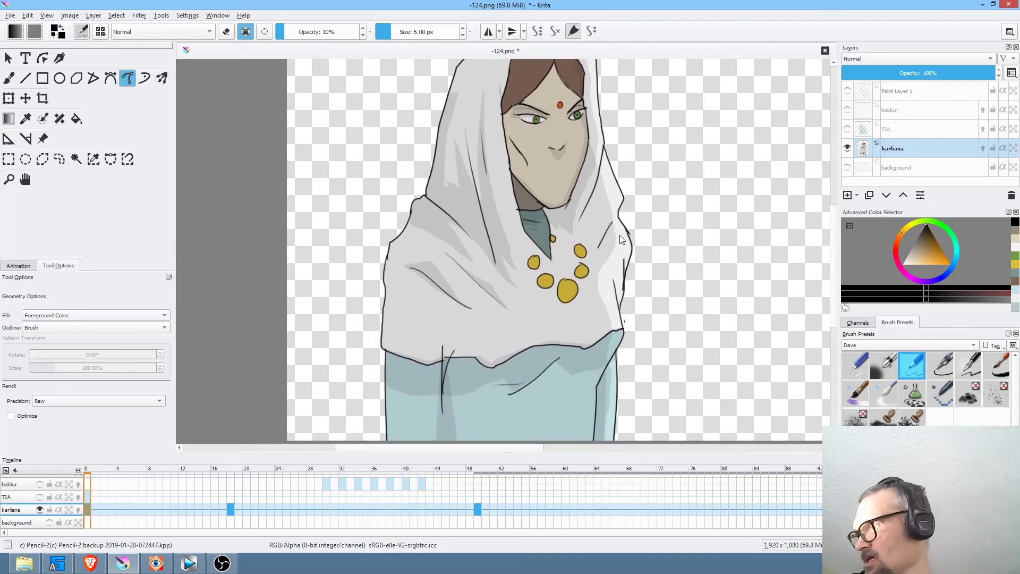
Darken the frame-18 figure with a black Freehand Path shape at 10% opacity, leaving a light rim, using the first keyframe as reference.
{"action": "key", "text": "ctrl+Right"}
{"action": "key", "text": "ctrl+Left"}
{"action": "key", "text": "ctrl+Right"}
{"action": "scroll", "coordinate": [670, 266], "scroll_direction": "down", "scroll_amount": 3}
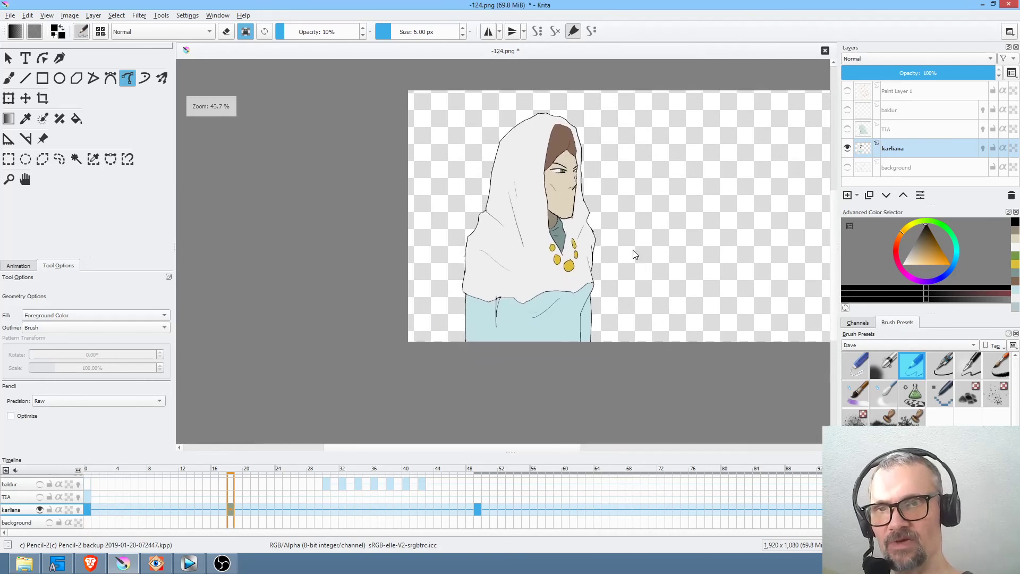
{"action": "mouse_move", "coordinate": [578, 365]}
{"action": "left_mouse_down"}
{"action": "mouse_move", "coordinate": [587, 264]}
{"action": "mouse_move", "coordinate": [559, 128]}
{"action": "mouse_move", "coordinate": [477, 188]}
{"action": "mouse_move", "coordinate": [434, 280]}
{"action": "mouse_move", "coordinate": [460, 372]}
{"action": "left_mouse_up"}
{"action": "key", "text": "Left"}
{"action": "key", "text": "Right"}
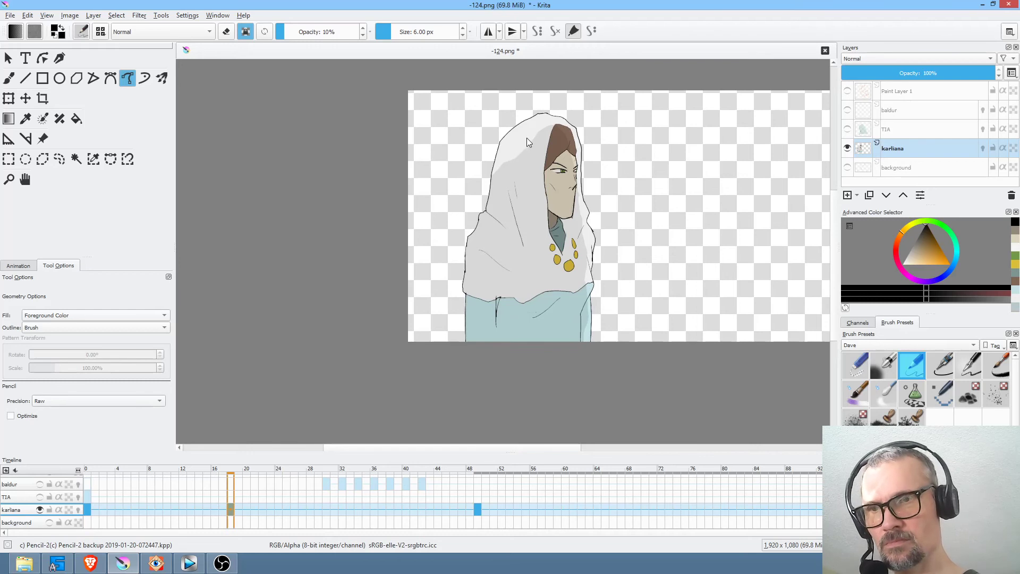
Shade the long hood fold and the shoulder fold of the frame-18 shawl to match the first keyframe.
{"action": "mouse_move", "coordinate": [527, 131]}
{"action": "left_mouse_down"}
{"action": "mouse_move", "coordinate": [515, 172]}
{"action": "mouse_move", "coordinate": [525, 208]}
{"action": "mouse_move", "coordinate": [505, 193]}
{"action": "mouse_move", "coordinate": [524, 242]}
{"action": "left_mouse_up"}
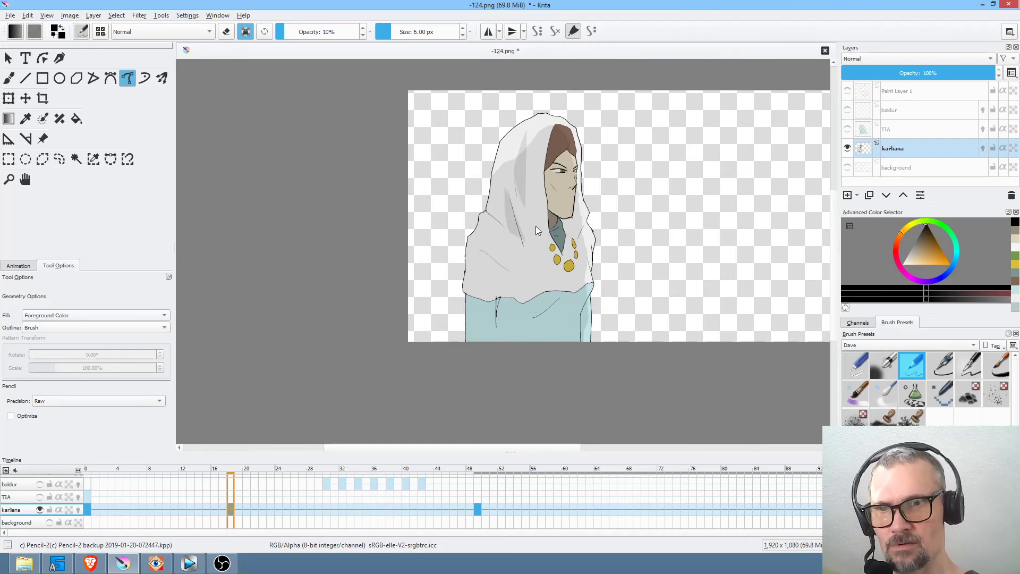
{"action": "left_click_drag", "start_coordinate": [519, 273], "coordinate": [486, 240]}
{"action": "key", "text": "Left"}
{"action": "key", "text": "Right"}
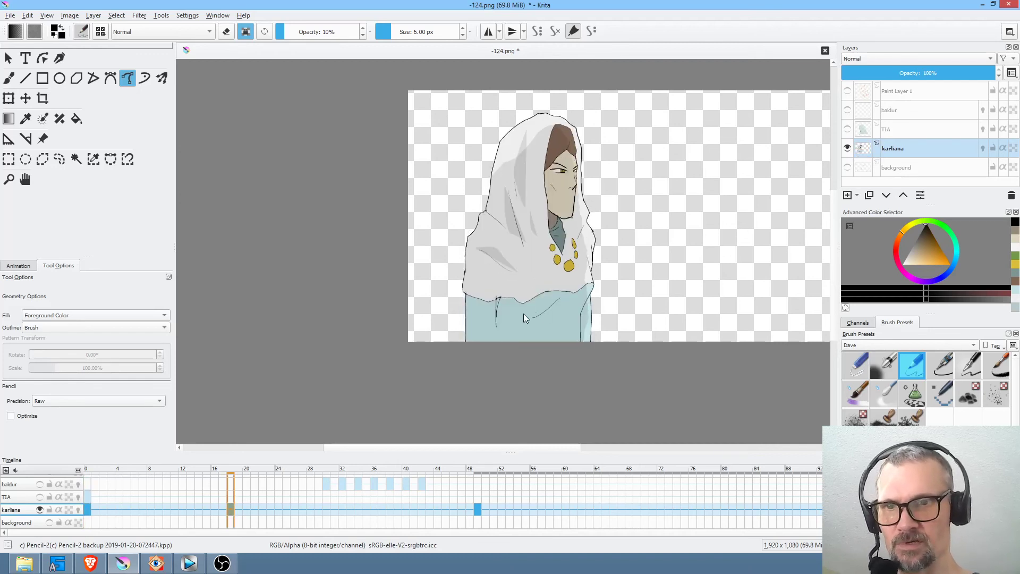
Shade the blue dress below the frame-18 shawl's hem and along its vertical fold, comparing it with the first keyframe.
{"action": "mouse_move", "coordinate": [456, 317]}
{"action": "left_mouse_down"}
{"action": "mouse_move", "coordinate": [624, 295]}
{"action": "mouse_move", "coordinate": [605, 283]}
{"action": "mouse_move", "coordinate": [578, 292]}
{"action": "left_mouse_up"}
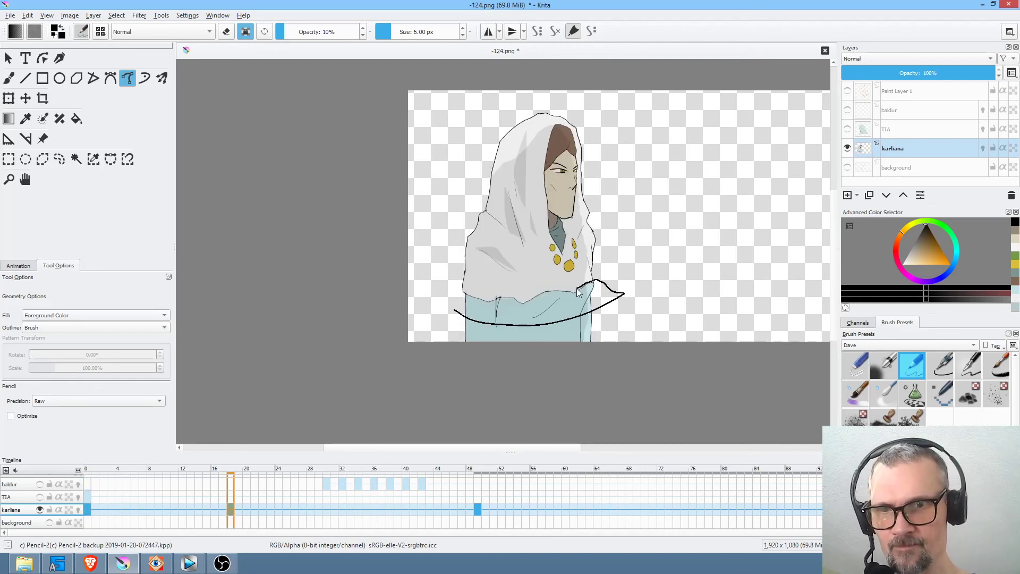
{"action": "key", "text": "Left"}
{"action": "key", "text": "Right"}
{"action": "key", "text": "ctrl+z"}
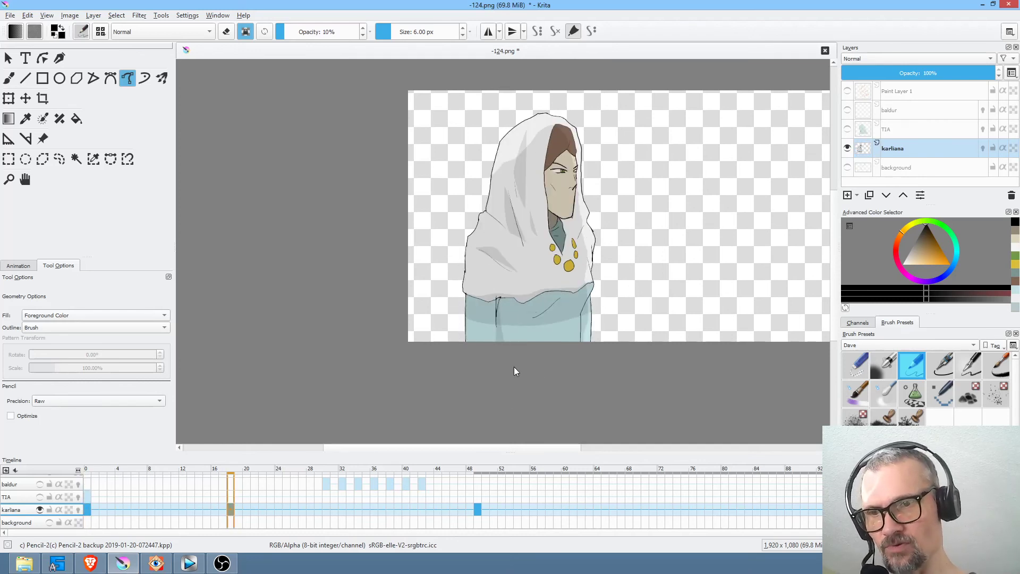
{"action": "key", "text": "Left"}
{"action": "key", "text": "Right"}
{"action": "key", "text": "Left"}
{"action": "key", "text": "Right"}
Shade the hood opening beside the frame-18 face, undoing the misdrawn shape along the hair.
{"action": "left_click_drag", "start_coordinate": [570, 207], "coordinate": [640, 128]}
{"action": "left_click_drag", "start_coordinate": [590, 220], "coordinate": [491, 373]}
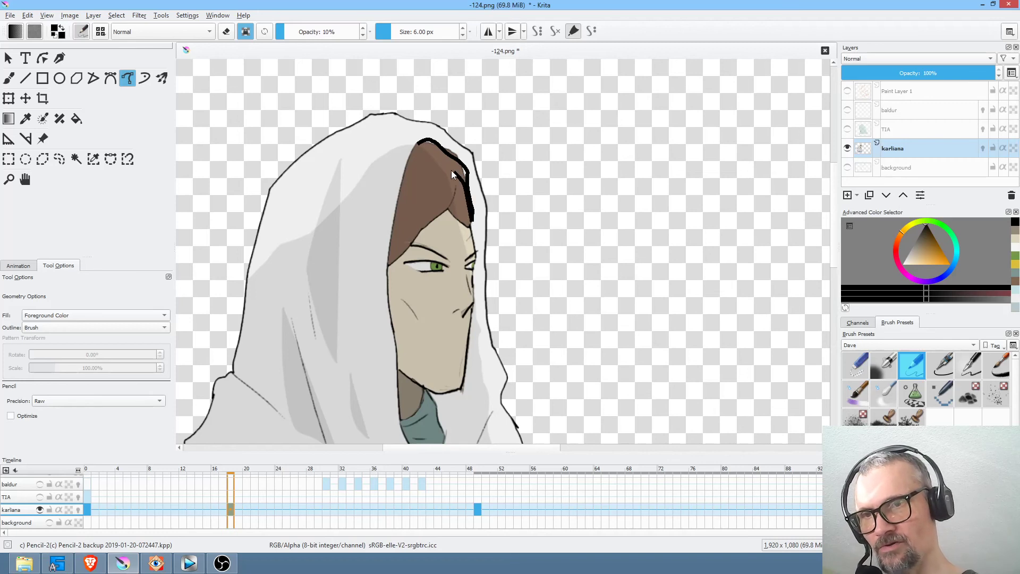
{"action": "key", "text": "ctrl+z"}
{"action": "left_click_drag", "start_coordinate": [475, 259], "coordinate": [476, 280]}
{"action": "mouse_move", "coordinate": [451, 394]}
{"action": "left_mouse_down"}
{"action": "mouse_move", "coordinate": [428, 388]}
{"action": "mouse_move", "coordinate": [439, 430]}
{"action": "mouse_move", "coordinate": [480, 382]}
{"action": "mouse_move", "coordinate": [483, 207]}
{"action": "left_mouse_up"}
{"action": "left_click_drag", "start_coordinate": [544, 398], "coordinate": [592, 278]}
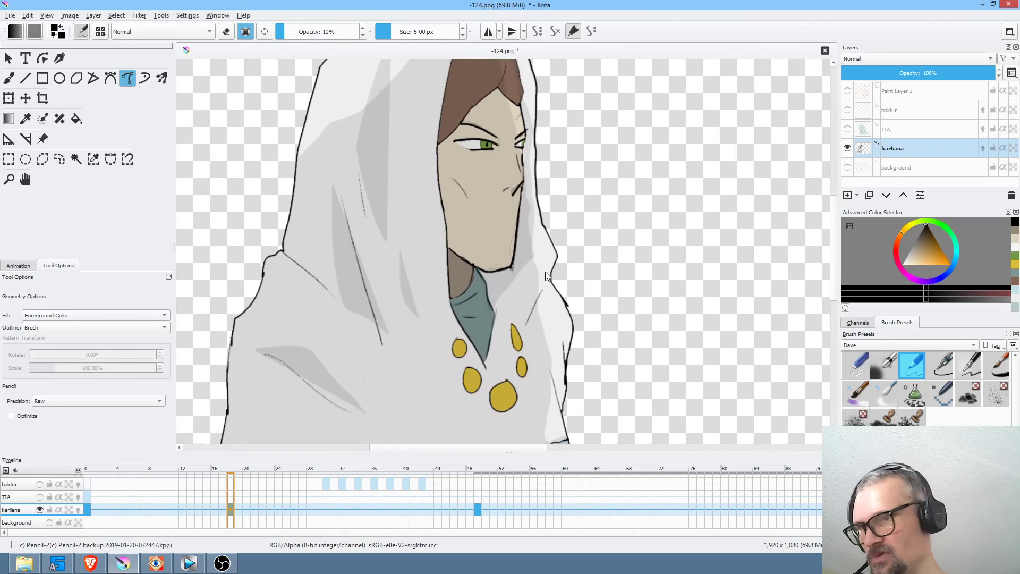
Add a filled cheek shadow to the face in both the first and frame-18 keyframes, and shade the frame-18 eye area.
{"action": "key", "text": "Left"}
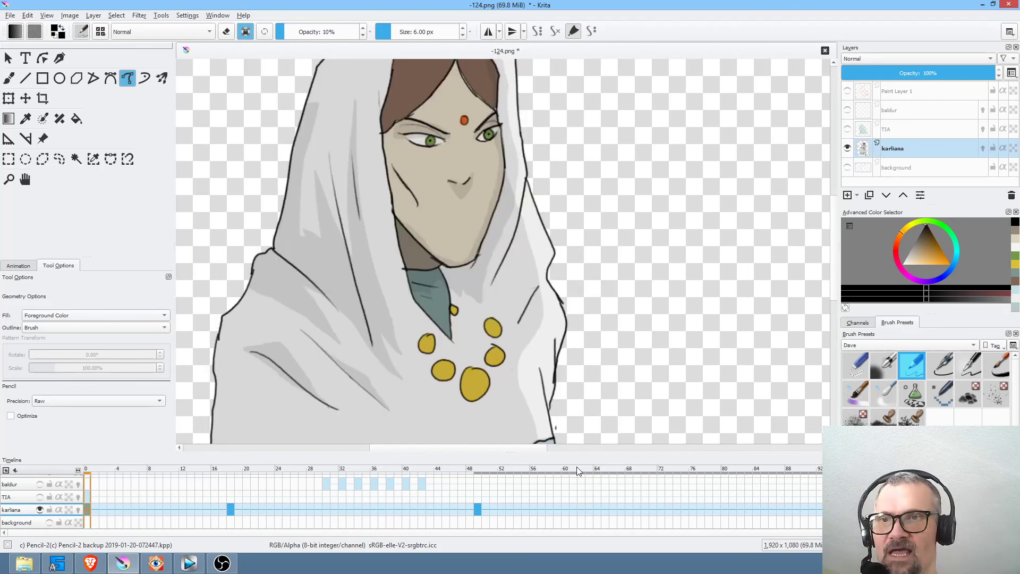
{"action": "left_click_drag", "start_coordinate": [416, 206], "coordinate": [404, 177]}
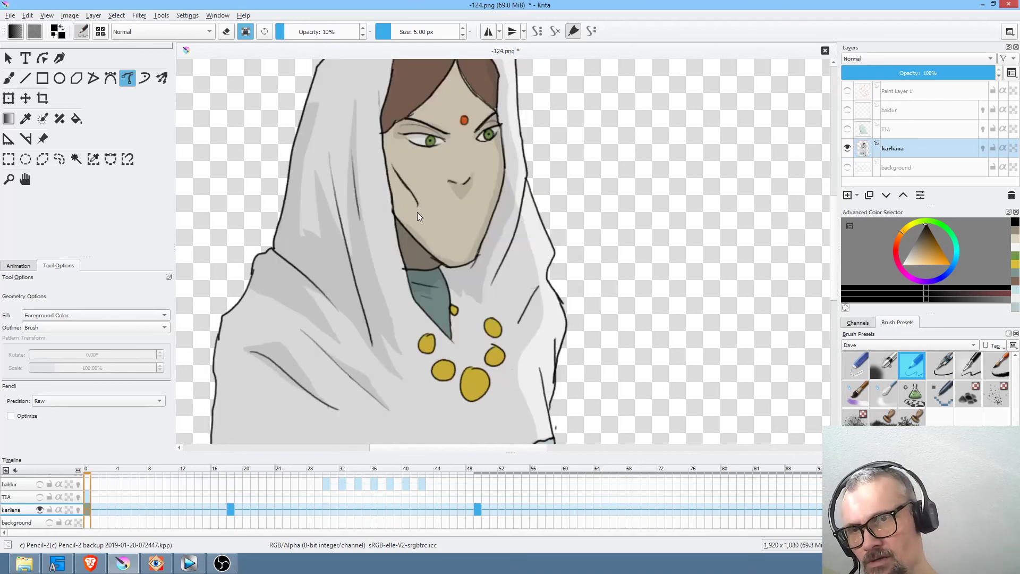
{"action": "key", "text": "Right"}
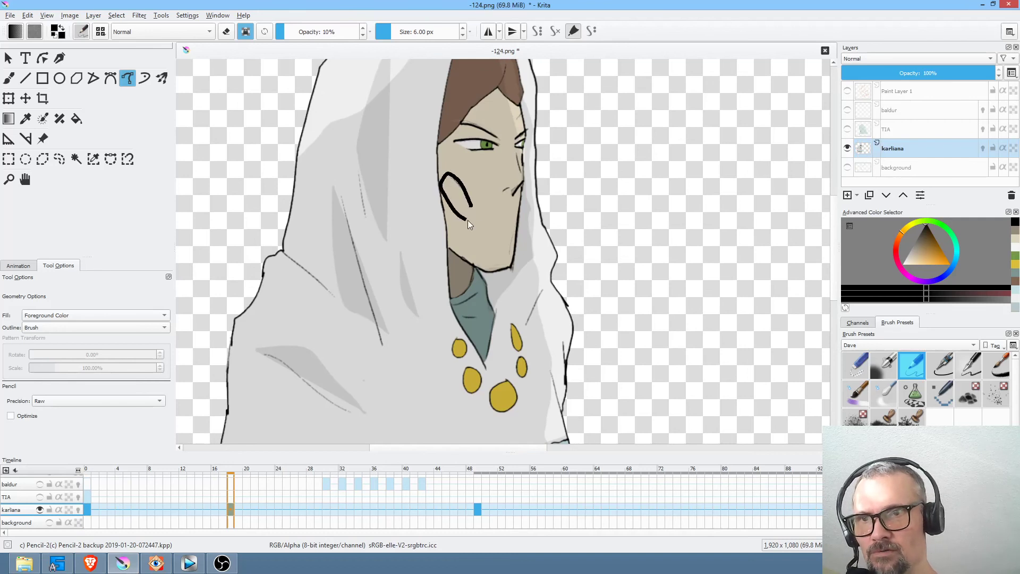
{"action": "key", "text": "Left"}
{"action": "key", "text": "Right"}
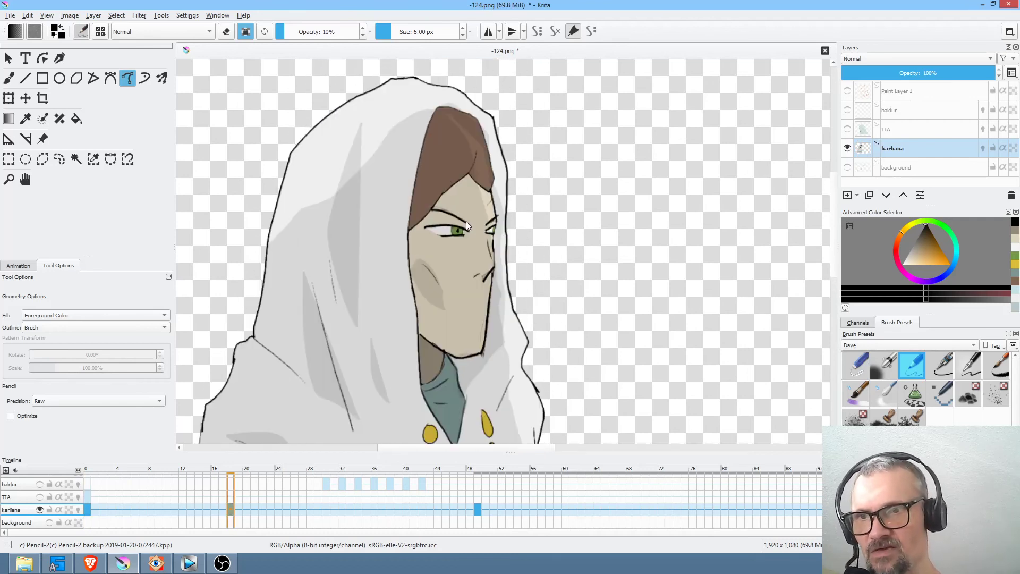
{"action": "left_click_drag", "start_coordinate": [468, 229], "coordinate": [498, 216]}
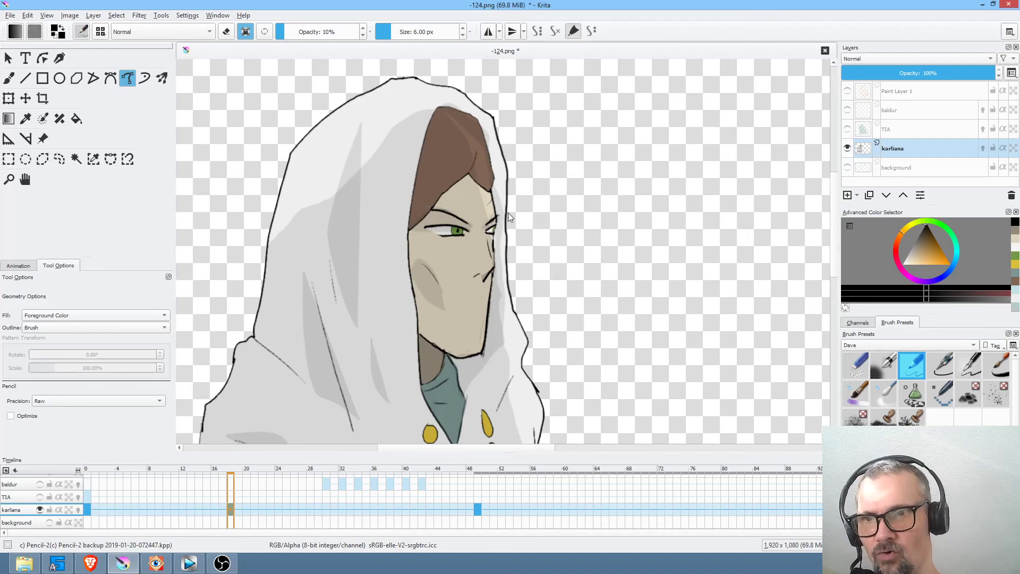
Shade the lower edges of the brown hair in the first keyframe, and match that hair shading in the frame-18 keyframe.
{"action": "key", "text": "Left"}
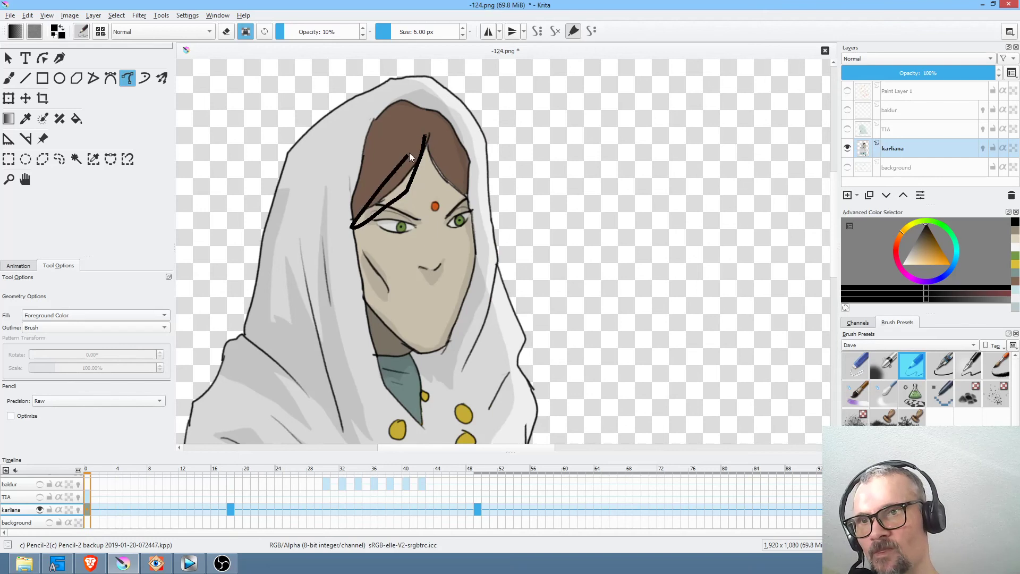
{"action": "left_click_drag", "start_coordinate": [394, 172], "coordinate": [445, 142]}
{"action": "left_click_drag", "start_coordinate": [466, 199], "coordinate": [447, 140]}
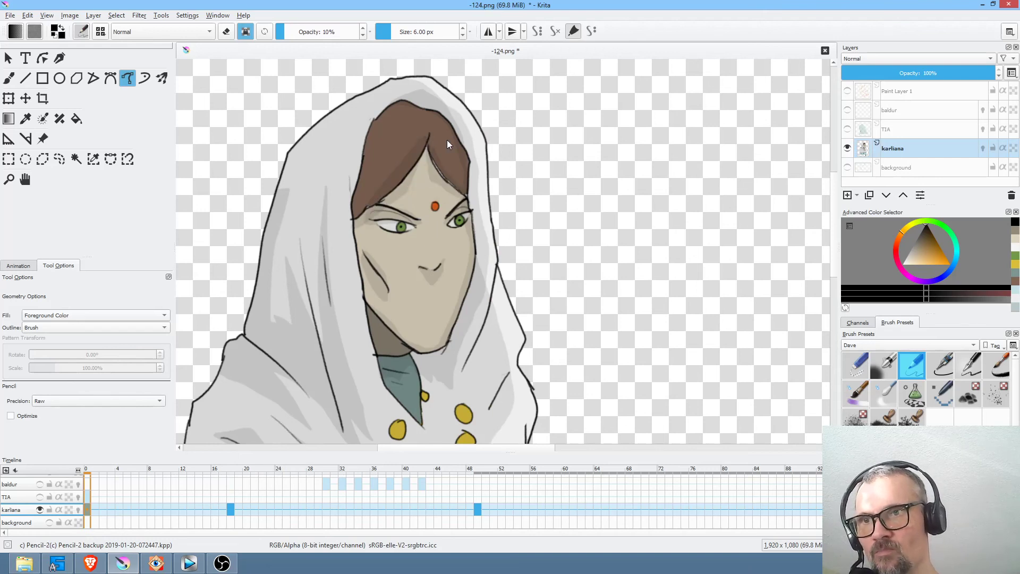
{"action": "key", "text": "Right"}
{"action": "left_click_drag", "start_coordinate": [418, 212], "coordinate": [421, 210]}
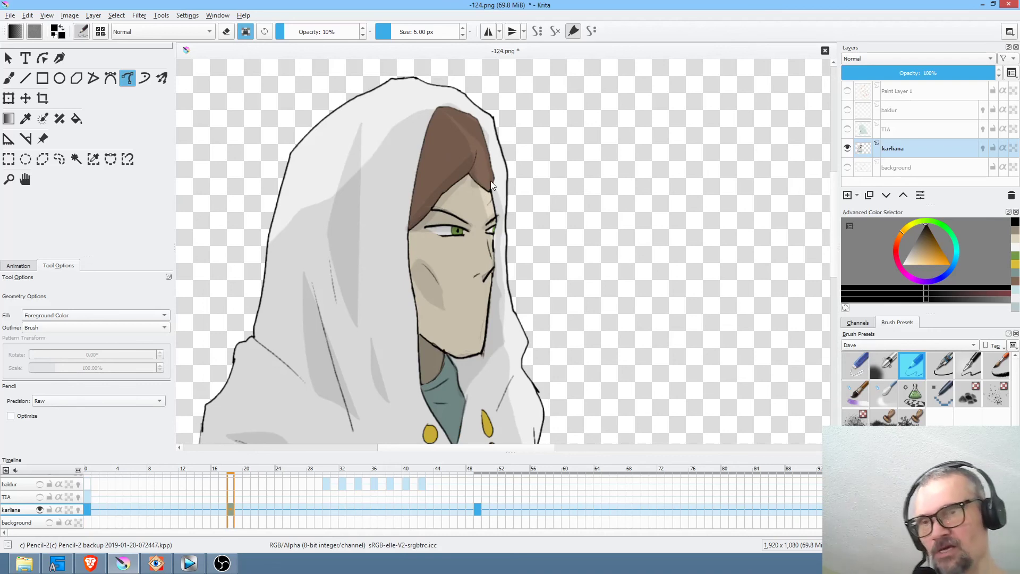
Draw a hood shadow strip down the near side of the hair, face and neck in both the first and frame-18 keyframes.
{"action": "key", "text": "Left"}
{"action": "left_click_drag", "start_coordinate": [372, 199], "coordinate": [383, 328]}
{"action": "mouse_move", "coordinate": [397, 394]}
{"action": "left_mouse_down"}
{"action": "mouse_move", "coordinate": [367, 317]}
{"action": "mouse_move", "coordinate": [350, 203]}
{"action": "mouse_move", "coordinate": [358, 141]}
{"action": "mouse_move", "coordinate": [392, 103]}
{"action": "left_mouse_up"}
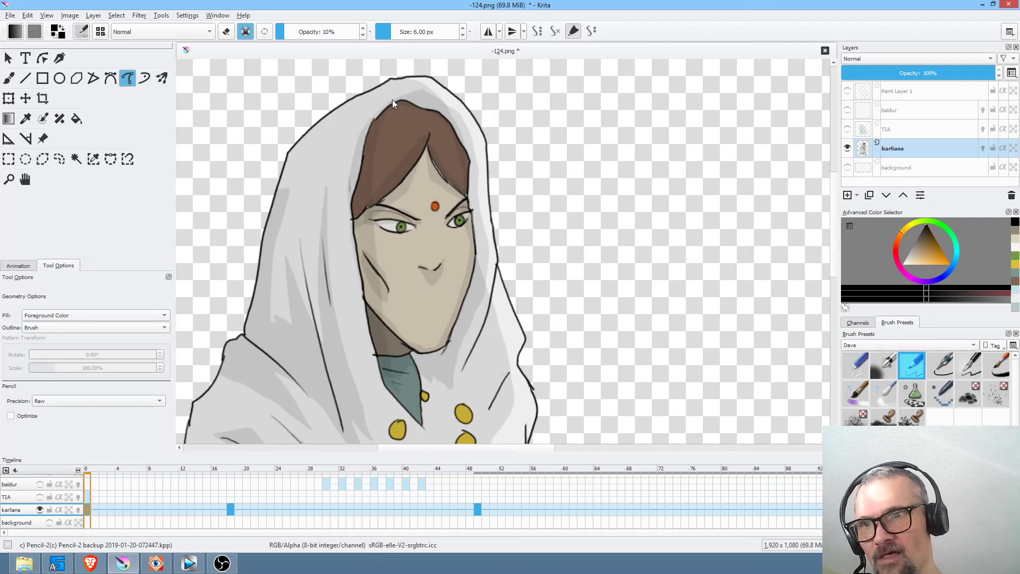
{"action": "key", "text": "Right"}
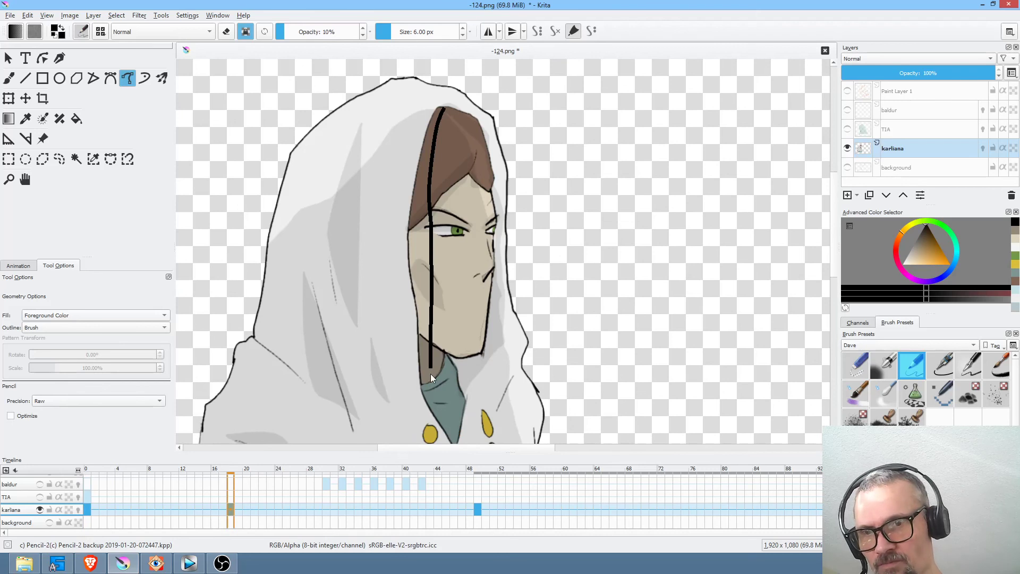
{"action": "mouse_move", "coordinate": [442, 431]}
{"action": "left_mouse_down"}
{"action": "mouse_move", "coordinate": [423, 398]}
{"action": "mouse_move", "coordinate": [405, 247]}
{"action": "mouse_move", "coordinate": [445, 107]}
{"action": "left_mouse_up"}
{"action": "left_click_drag", "start_coordinate": [584, 219], "coordinate": [548, 291]}
{"action": "left_click_drag", "start_coordinate": [611, 255], "coordinate": [523, 171]}
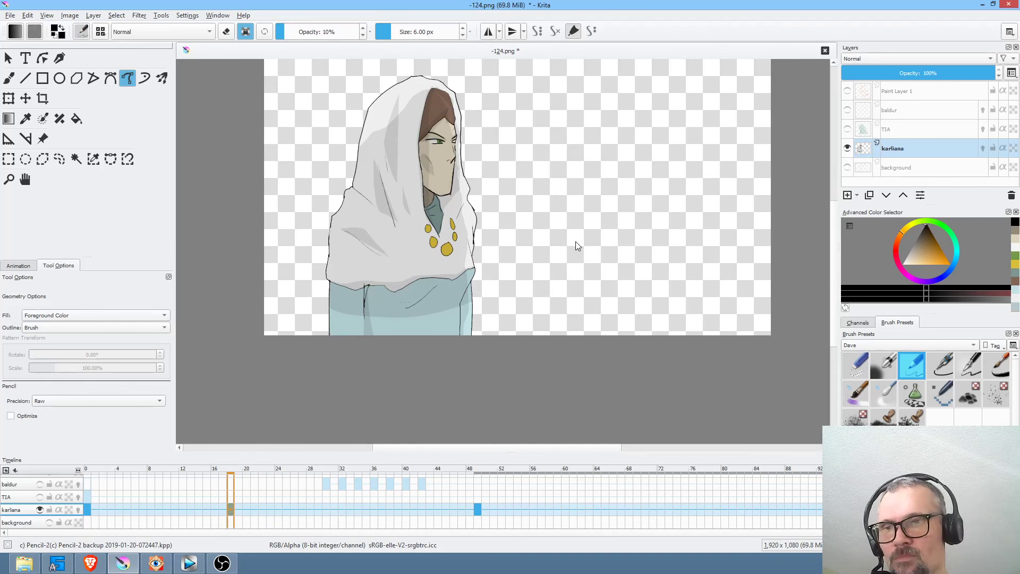
On karliana's first keyframe, set up the Ink-2 Fineliner preset as a freehand brush at 21.95 px and 23% opacity.
{"action": "left_click", "coordinate": [88, 507]}
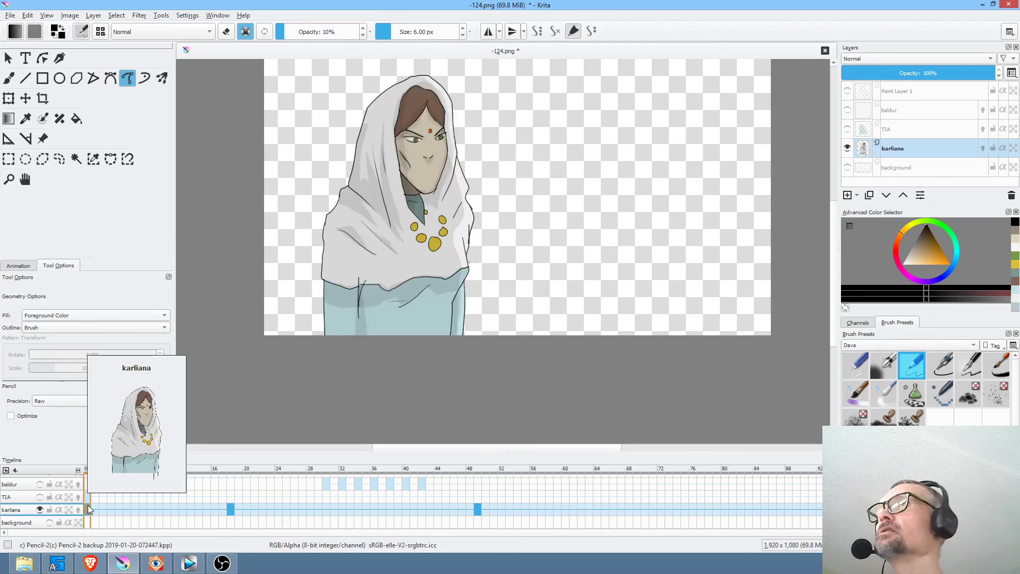
{"action": "left_click", "coordinate": [941, 366]}
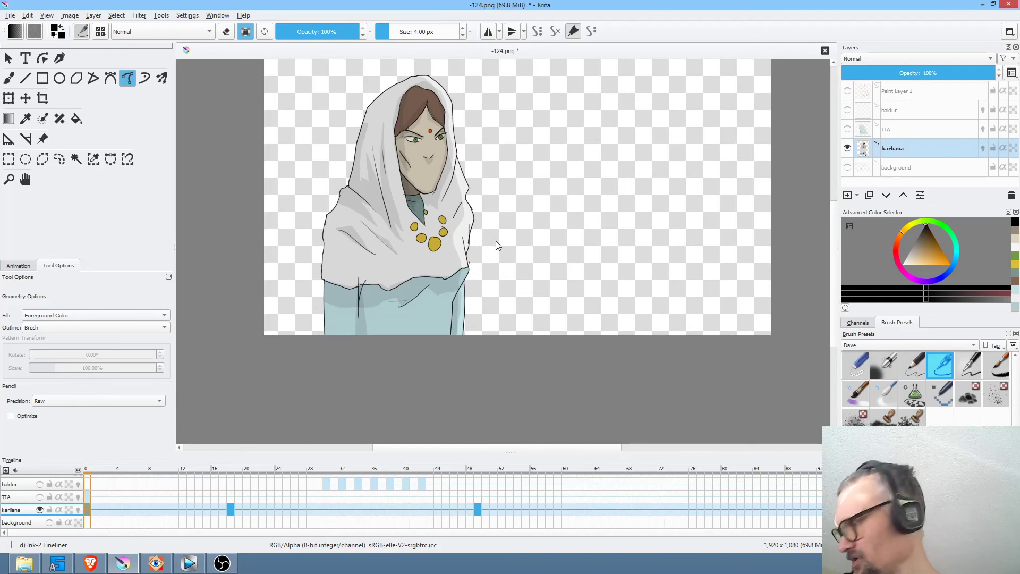
{"action": "key", "text": "b"}
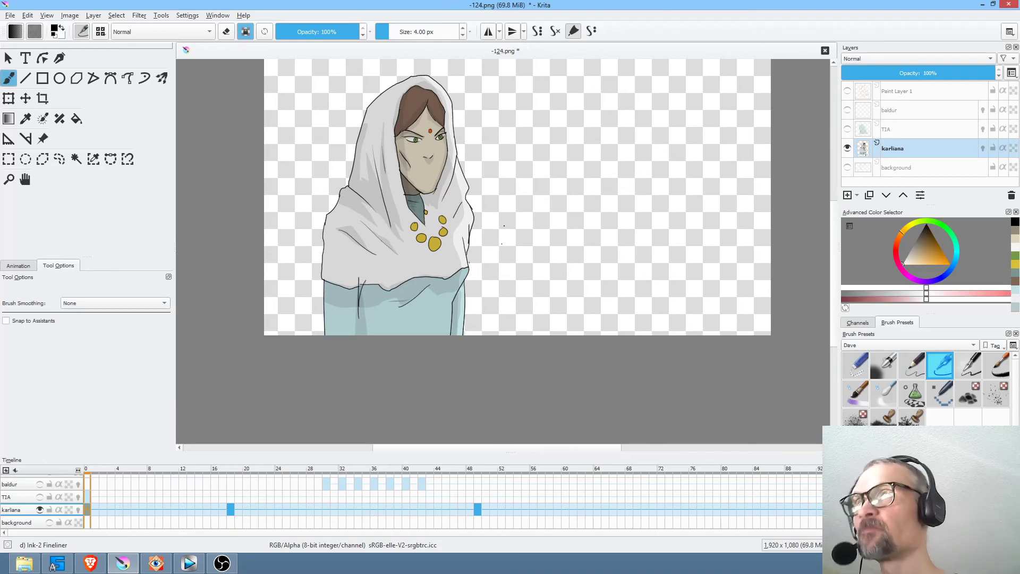
{"action": "key", "text": "bracketright"}
{"action": "key", "text": "bracketright"}
{"action": "key", "text": "bracketright"}
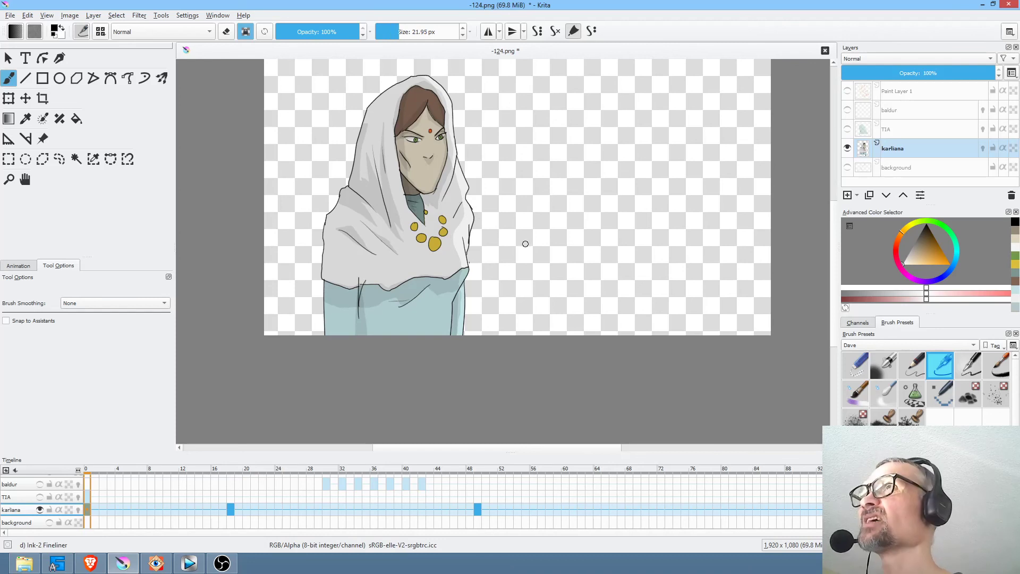
{"action": "left_click_drag", "start_coordinate": [318, 33], "coordinate": [296, 35]}
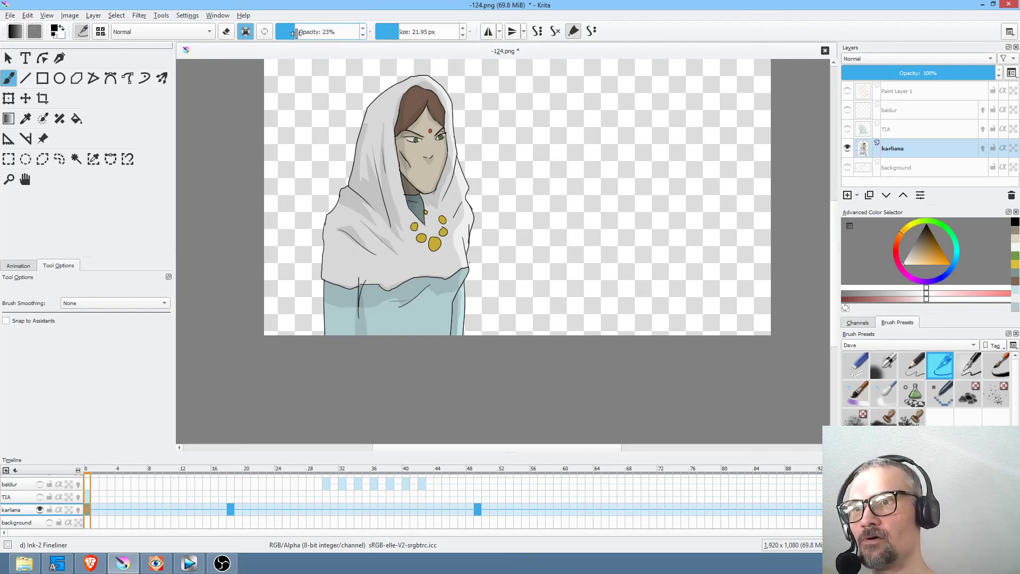
Paint a translucent red stripe along the lower edge of the shawl in the first keyframe at 20% opacity.
{"action": "mouse_move", "coordinate": [901, 237]}
{"action": "left_mouse_down"}
{"action": "mouse_move", "coordinate": [896, 246]}
{"action": "mouse_move", "coordinate": [958, 270]}
{"action": "left_mouse_up"}
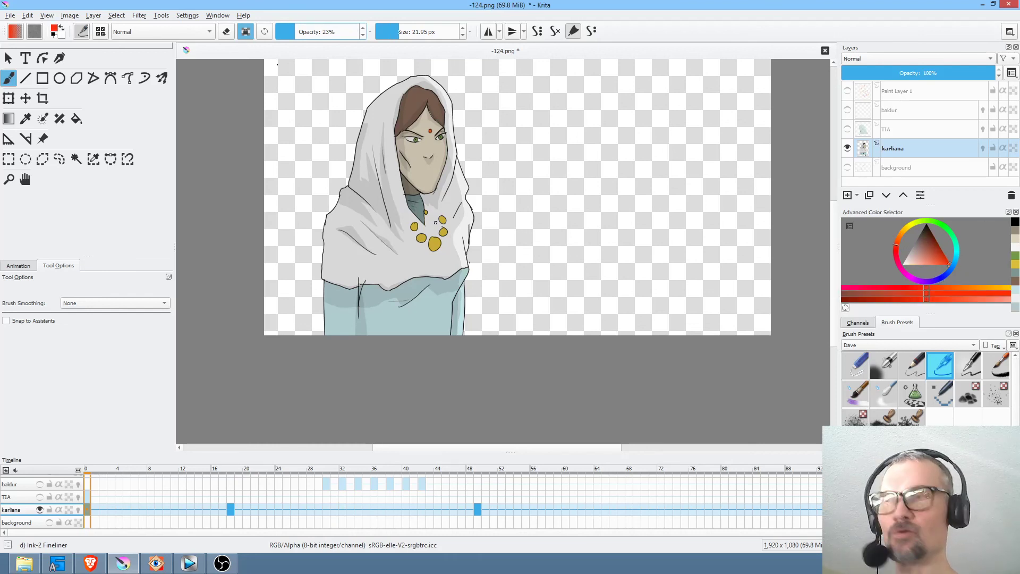
{"action": "scroll", "coordinate": [452, 269], "scroll_direction": "up", "scroll_amount": 3}
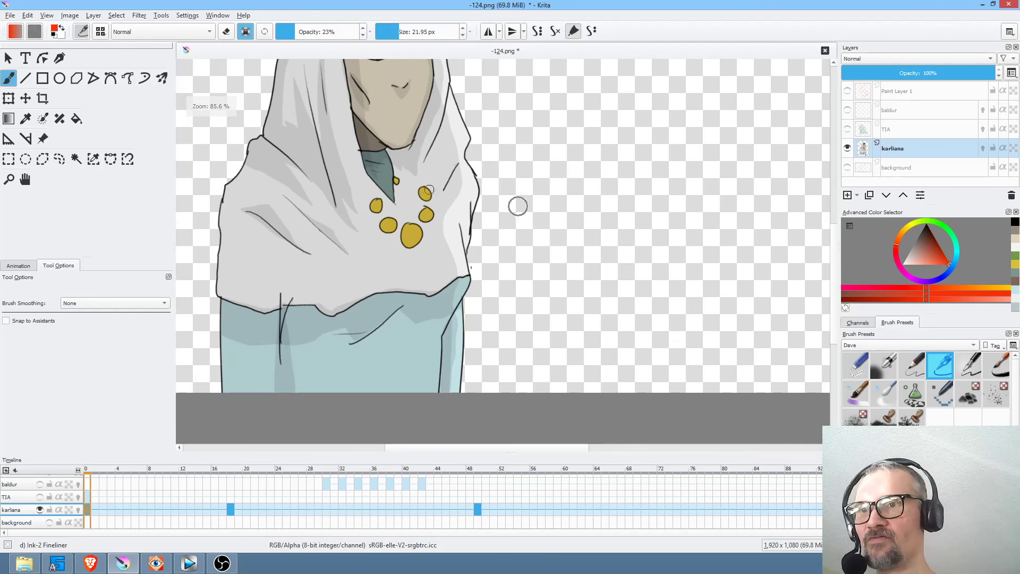
{"action": "scroll", "coordinate": [332, 33], "scroll_direction": "down", "scroll_amount": 3}
{"action": "left_click_drag", "start_coordinate": [500, 227], "coordinate": [589, 230]}
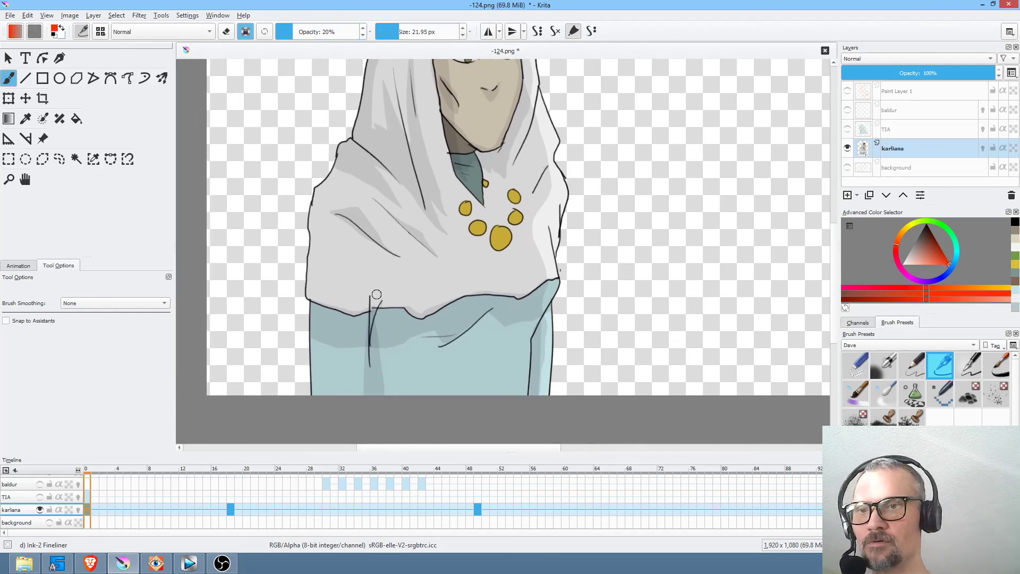
{"action": "mouse_move", "coordinate": [304, 280]}
{"action": "left_mouse_down"}
{"action": "mouse_move", "coordinate": [383, 297]}
{"action": "mouse_move", "coordinate": [558, 268]}
{"action": "left_mouse_up"}
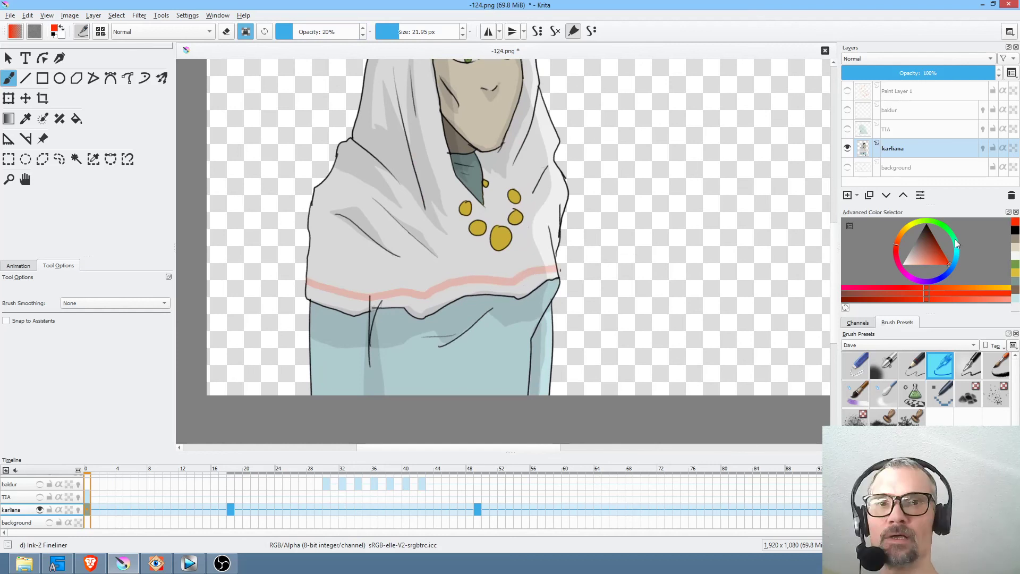
Add a light blue stripe above the red one and a dark blue stripe below it on the first keyframe's shawl.
{"action": "left_click_drag", "start_coordinate": [955, 255], "coordinate": [954, 264]}
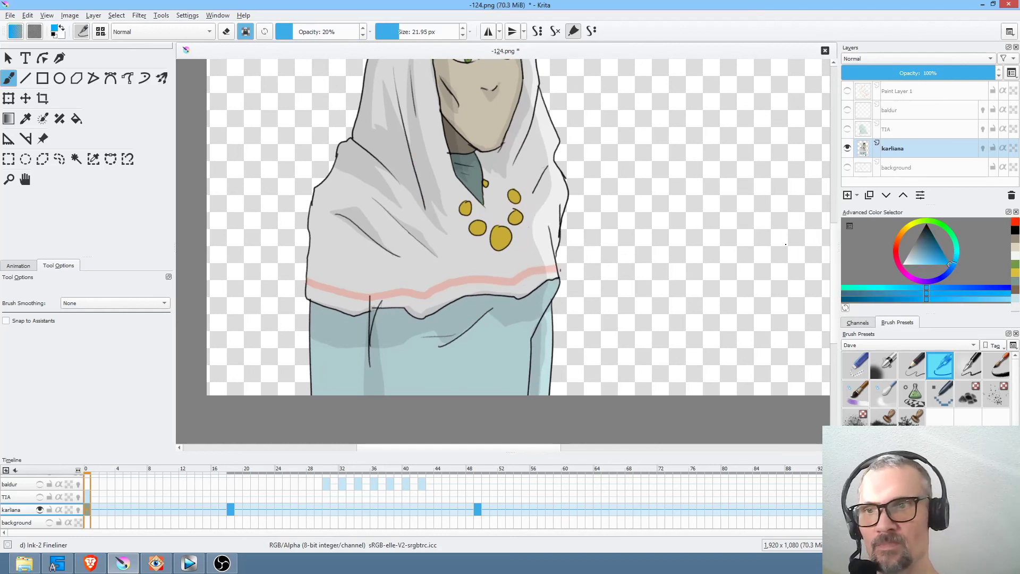
{"action": "mouse_move", "coordinate": [306, 272]}
{"action": "left_mouse_down"}
{"action": "mouse_move", "coordinate": [416, 281]}
{"action": "mouse_move", "coordinate": [558, 255]}
{"action": "left_mouse_up"}
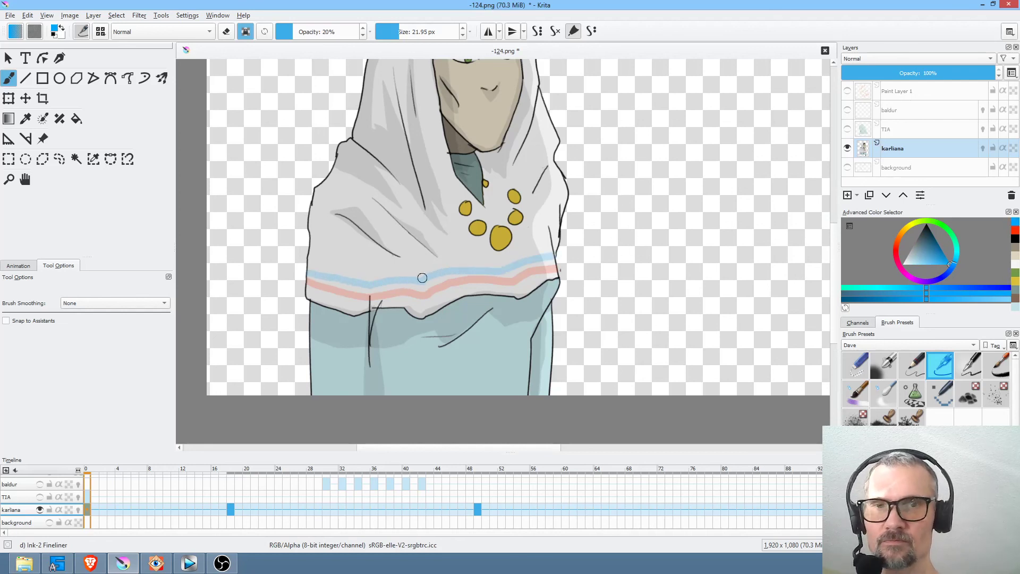
{"action": "left_click_drag", "start_coordinate": [958, 252], "coordinate": [945, 276]}
{"action": "mouse_move", "coordinate": [303, 291]}
{"action": "left_mouse_down"}
{"action": "mouse_move", "coordinate": [432, 301]}
{"action": "mouse_move", "coordinate": [558, 275]}
{"action": "left_mouse_up"}
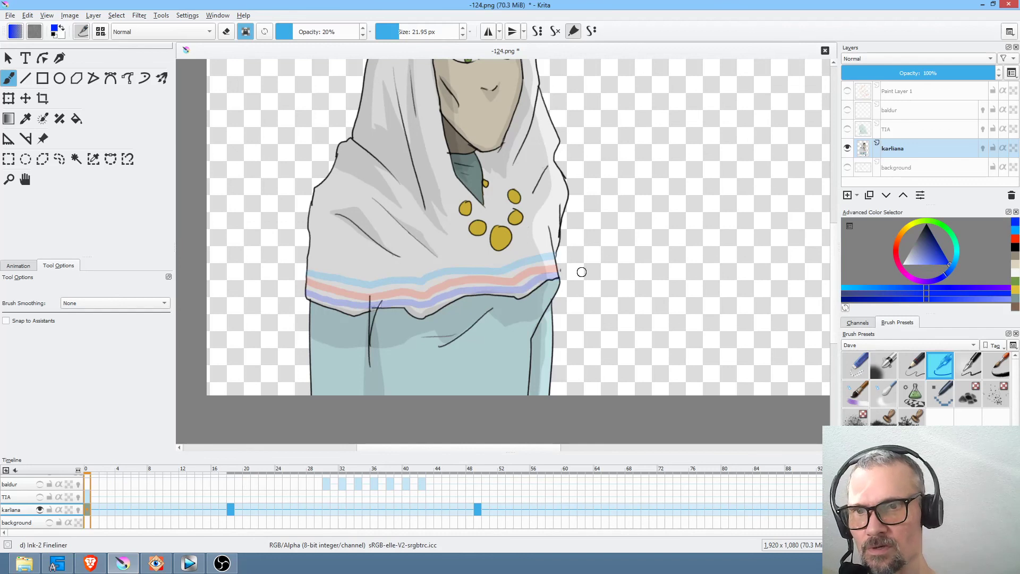
Repeat the dark blue and red stripes along the shawl's lower edge in the frame-18 keyframe.
{"action": "key", "text": "period"}
{"action": "mouse_move", "coordinate": [315, 292]}
{"action": "left_mouse_down"}
{"action": "mouse_move", "coordinate": [362, 309]}
{"action": "mouse_move", "coordinate": [434, 310]}
{"action": "mouse_move", "coordinate": [461, 296]}
{"action": "mouse_move", "coordinate": [532, 293]}
{"action": "mouse_move", "coordinate": [565, 273]}
{"action": "left_mouse_up"}
{"action": "key", "text": "comma"}
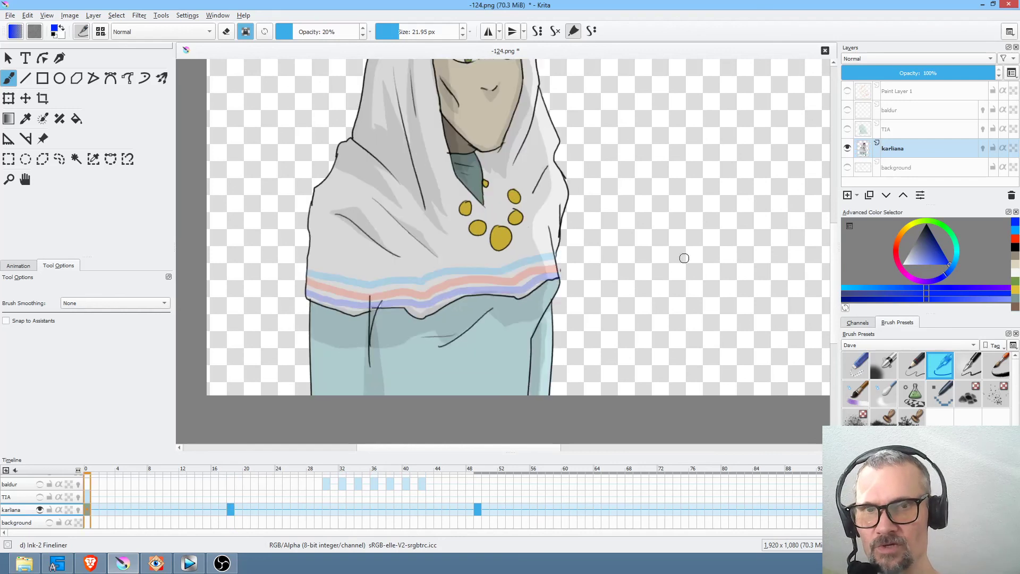
{"action": "left_click", "coordinate": [898, 242]}
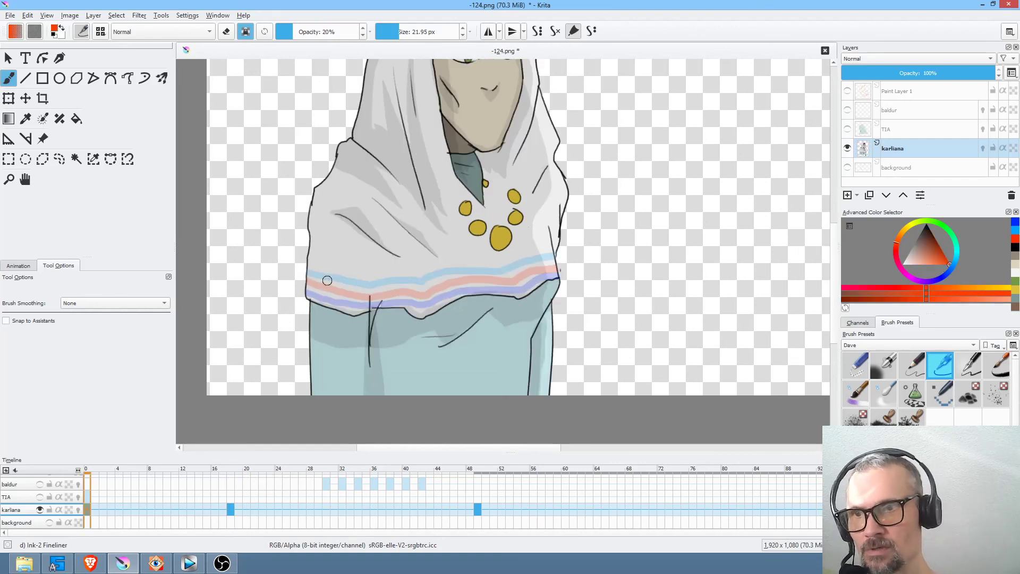
{"action": "key", "text": "period"}
{"action": "mouse_move", "coordinate": [312, 282]}
{"action": "left_mouse_down"}
{"action": "mouse_move", "coordinate": [433, 294]}
{"action": "mouse_move", "coordinate": [568, 270]}
{"action": "left_mouse_up"}
{"action": "key", "text": "comma"}
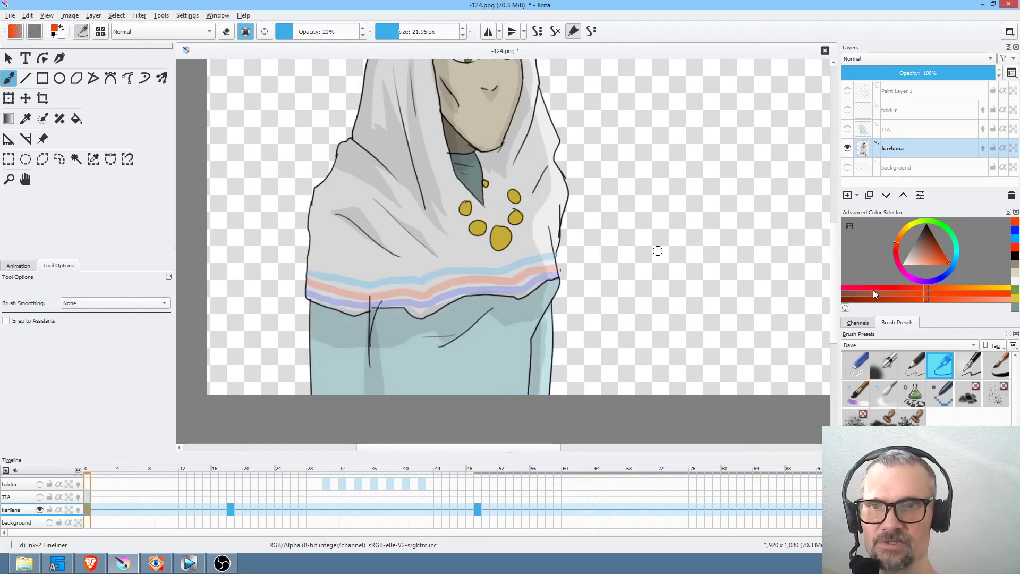
{"action": "left_click", "coordinate": [958, 254]}
{"action": "key", "text": "period"}
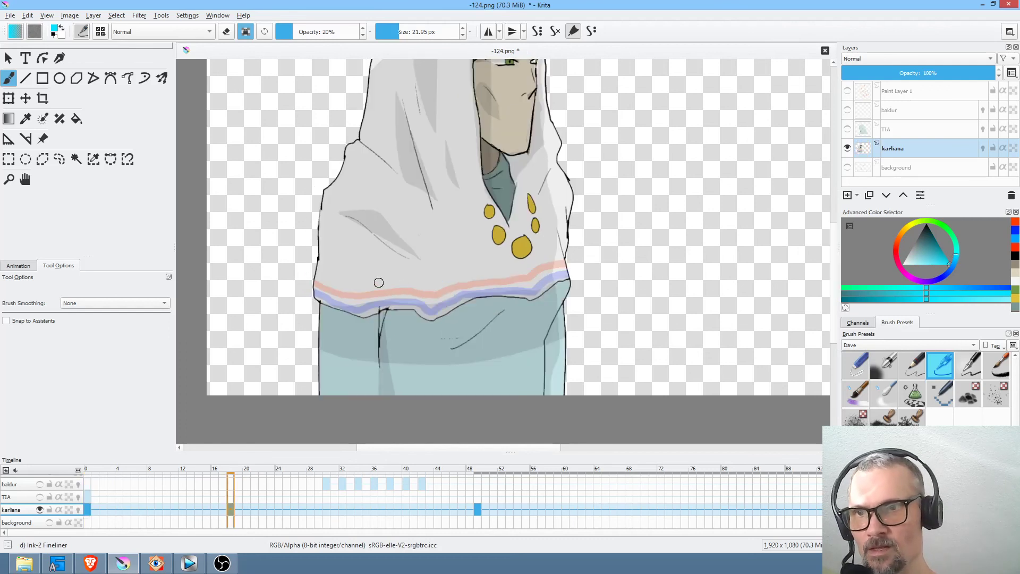
{"action": "left_click_drag", "start_coordinate": [335, 283], "coordinate": [400, 279]}
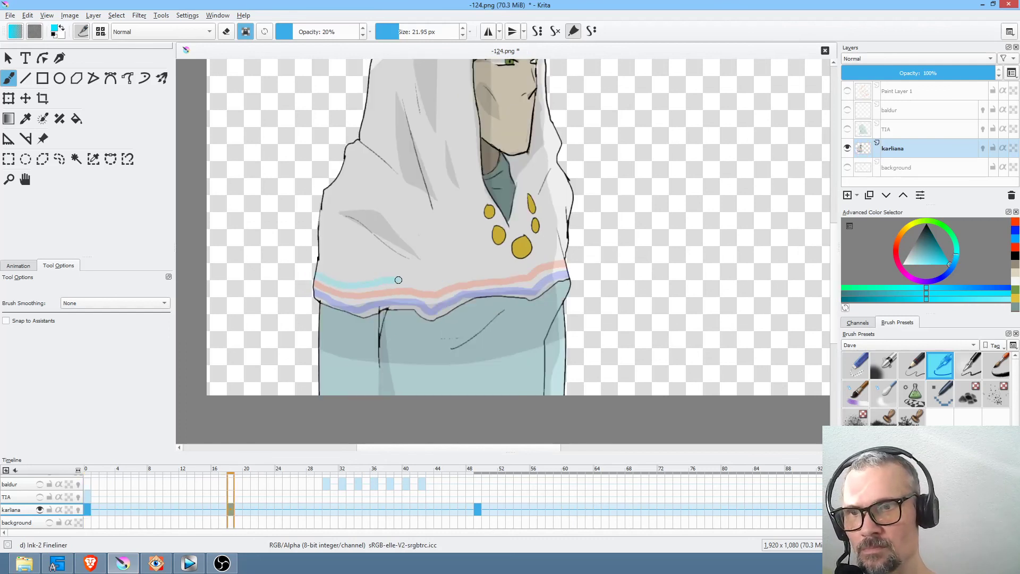
{"action": "key", "text": "comma"}
{"action": "key", "text": "period"}
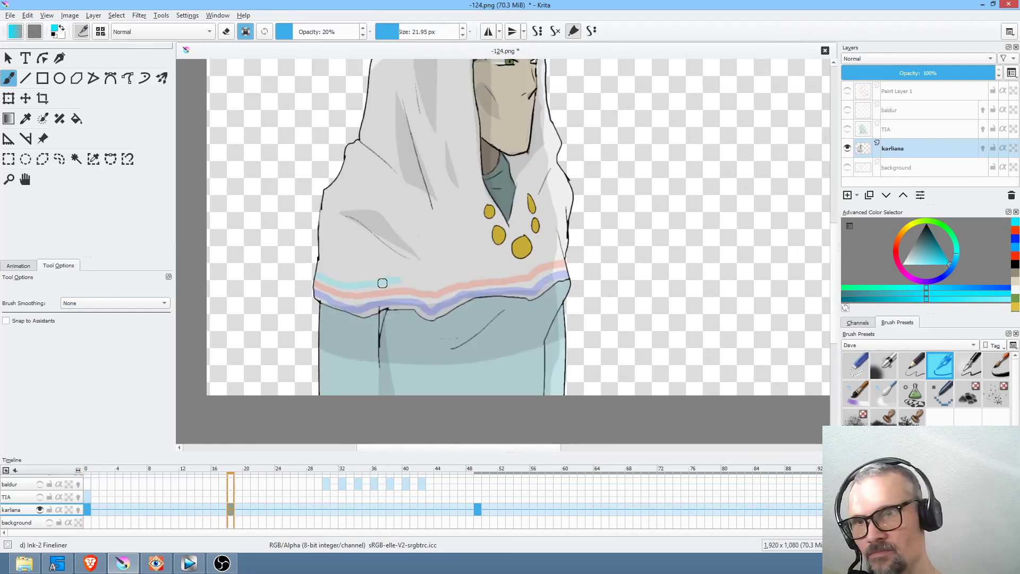
{"action": "key", "text": "ctrl+z"}
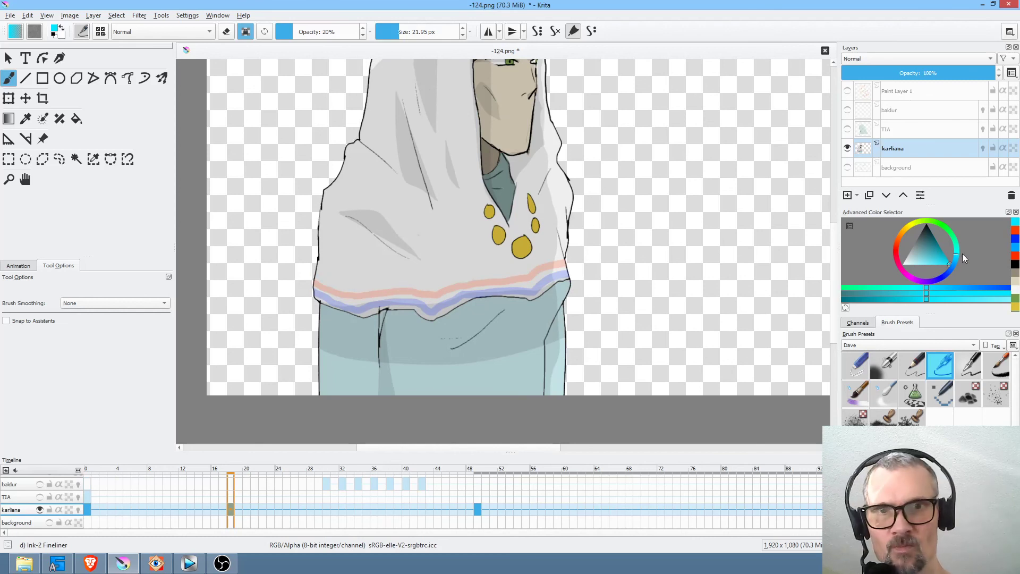
Paint a light blue stripe above the red one on the frame-18 shawl.
{"action": "left_click_drag", "start_coordinate": [959, 255], "coordinate": [956, 262]}
{"action": "mouse_move", "coordinate": [314, 271]}
{"action": "left_mouse_down"}
{"action": "mouse_move", "coordinate": [351, 287]}
{"action": "mouse_move", "coordinate": [426, 286]}
{"action": "mouse_move", "coordinate": [570, 250]}
{"action": "left_mouse_up"}
{"action": "mouse_move", "coordinate": [644, 232]}
{"action": "left_mouse_down"}
{"action": "mouse_move", "coordinate": [645, 269]}
{"action": "mouse_move", "coordinate": [652, 256]}
{"action": "mouse_move", "coordinate": [546, 303]}
{"action": "left_mouse_up"}
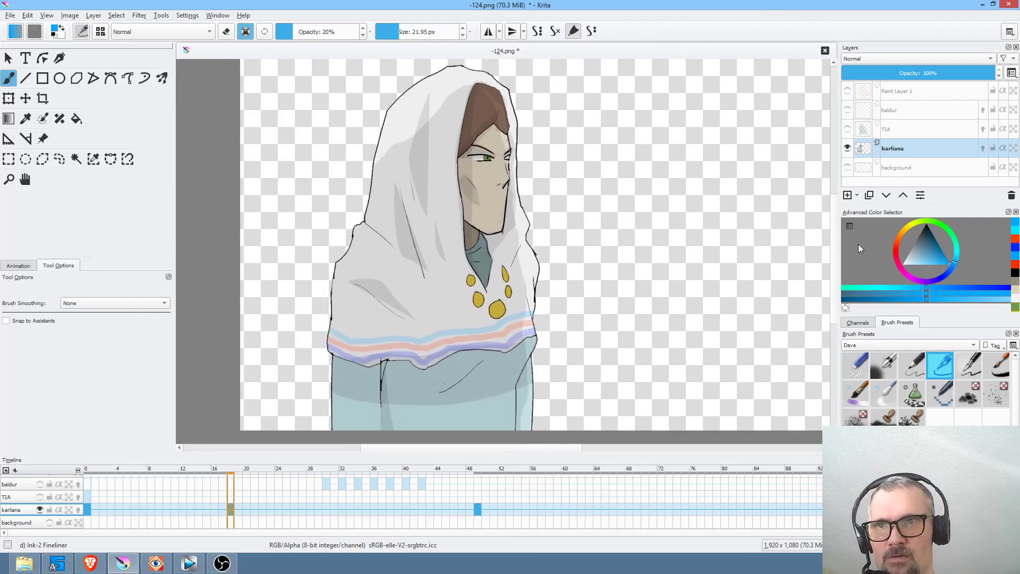
Change the brush colour to a muted olive yellow.
{"action": "left_click_drag", "start_coordinate": [926, 247], "coordinate": [898, 212]}
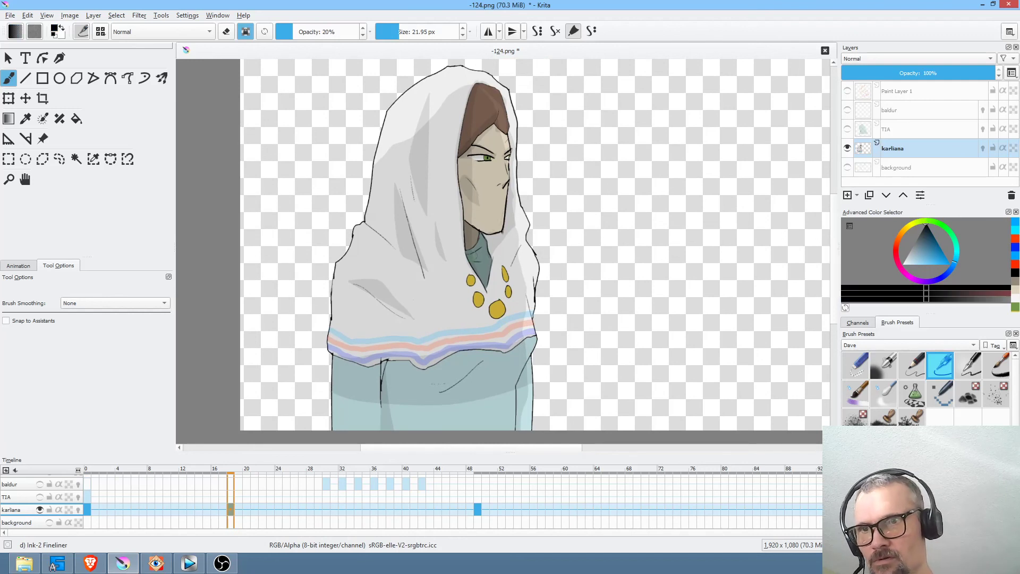
{"action": "left_click", "coordinate": [905, 231]}
{"action": "left_click_drag", "start_coordinate": [933, 244], "coordinate": [923, 249]}
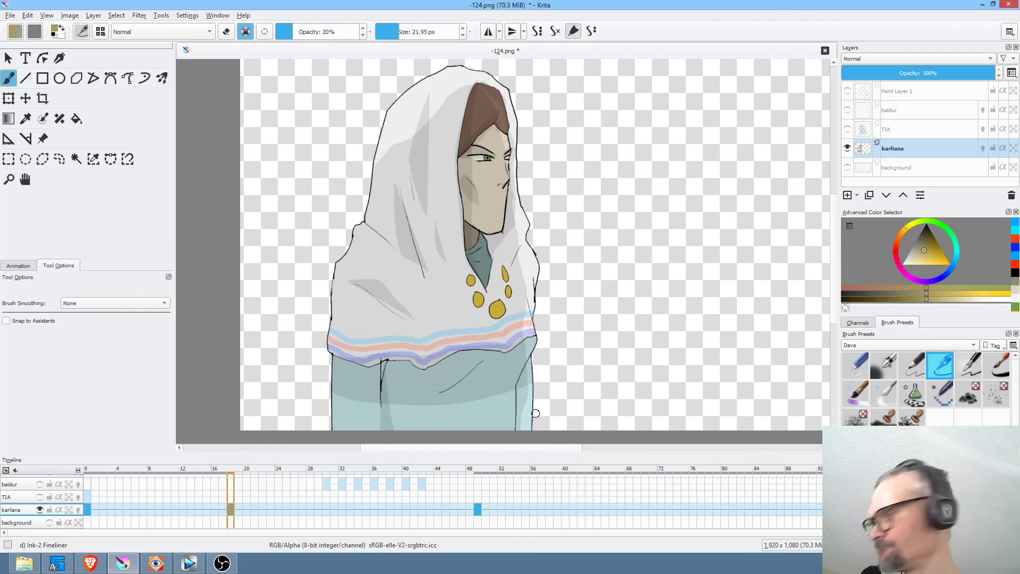
Undo the coloured stripes painted on the shawl.
{"action": "left_click_drag", "start_coordinate": [579, 274], "coordinate": [609, 212]}
{"action": "key", "text": "ctrl+z"}
{"action": "key", "text": "ctrl+z"}
{"action": "key", "text": "ctrl+z"}
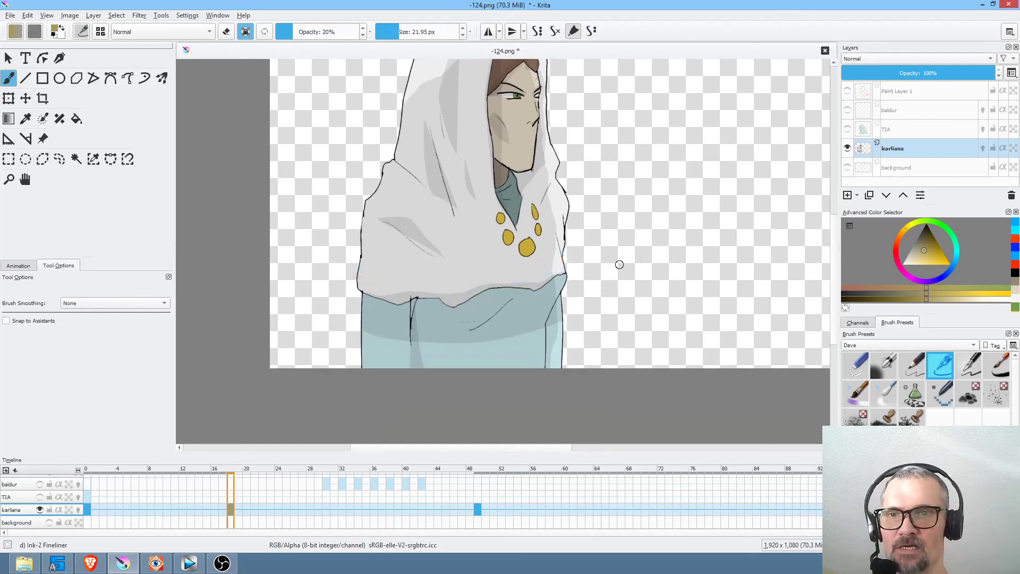
Try a muted orange stripe along the shawl's lower edge in the first keyframe with a 29.41 px brush, and undo it.
{"action": "left_click", "coordinate": [88, 510]}
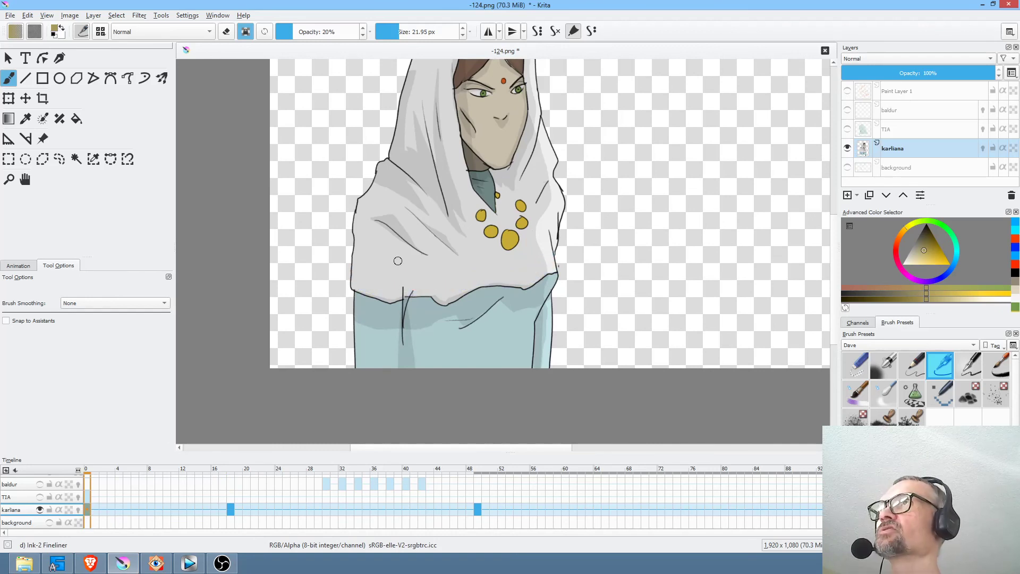
{"action": "left_click", "coordinate": [897, 242]}
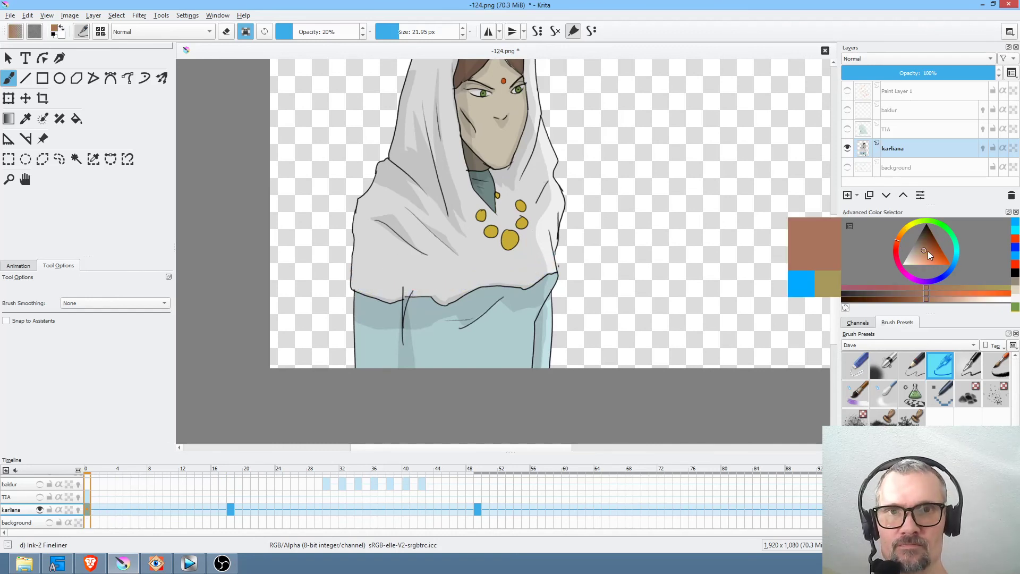
{"action": "left_click", "coordinate": [933, 252]}
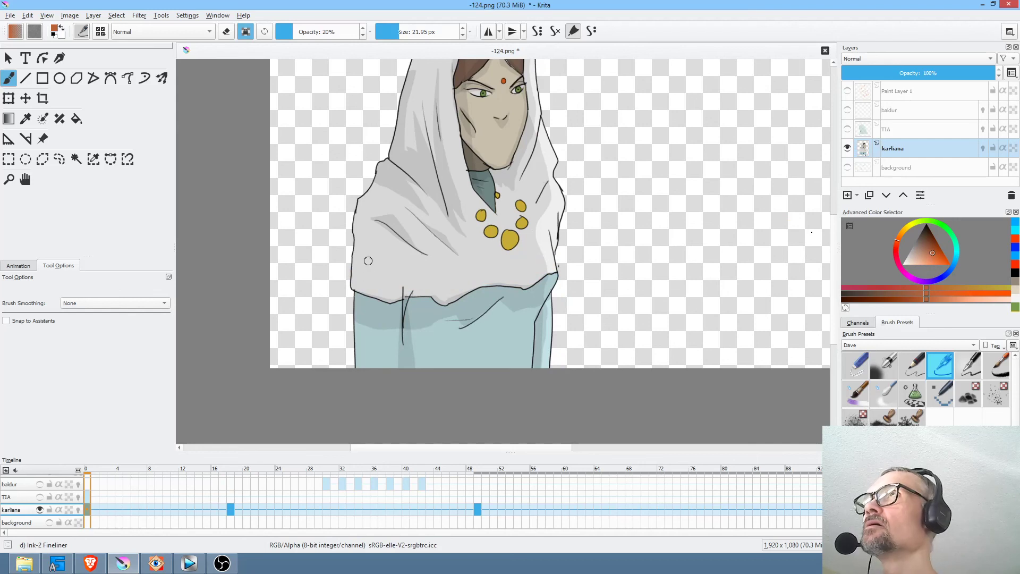
{"action": "mouse_move", "coordinate": [340, 275]}
{"action": "left_mouse_down"}
{"action": "mouse_move", "coordinate": [377, 289]}
{"action": "mouse_move", "coordinate": [443, 288]}
{"action": "mouse_move", "coordinate": [566, 259]}
{"action": "left_mouse_up"}
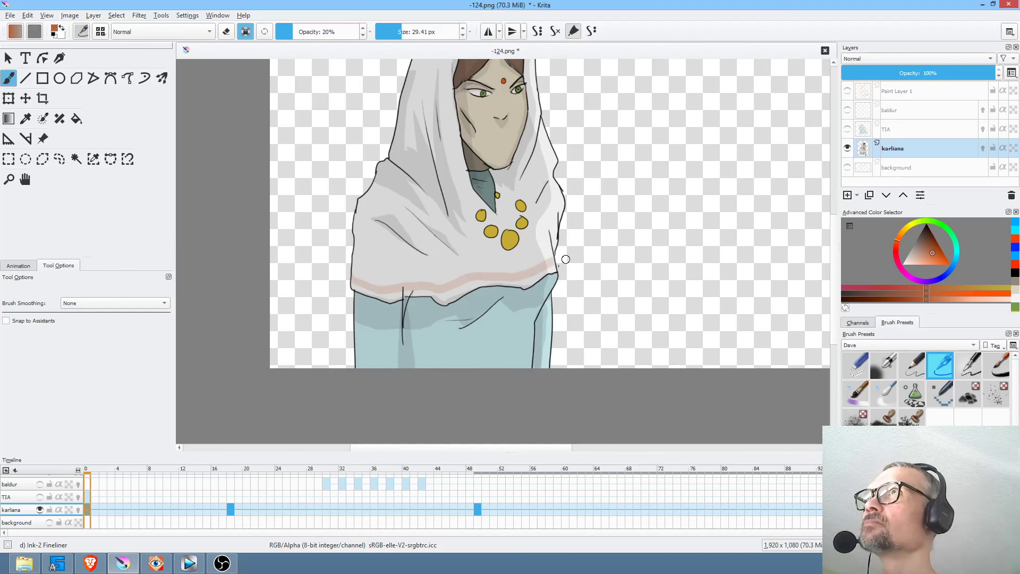
{"action": "key", "text": "ctrl+z"}
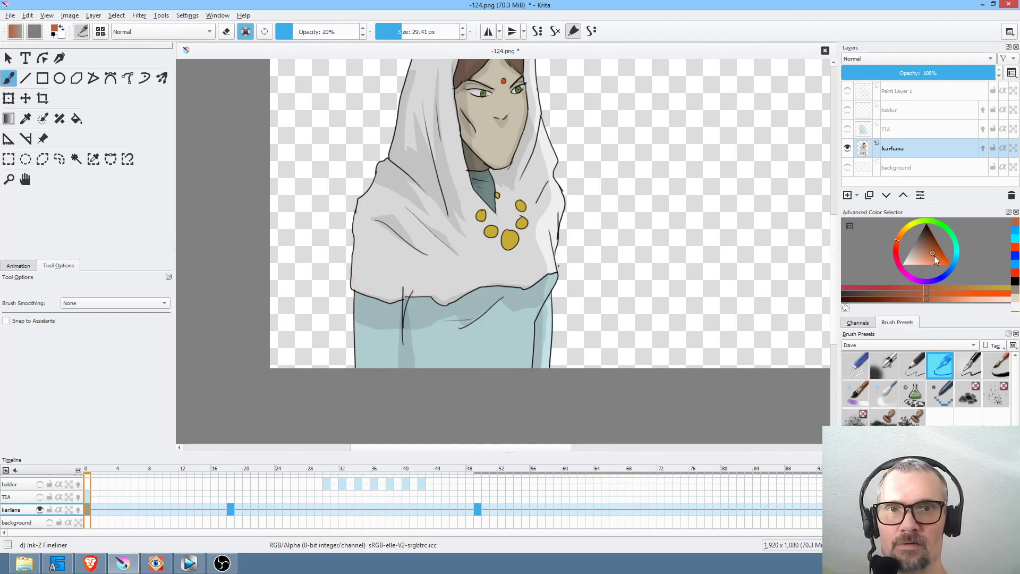
Paint an orange-red stripe at 34% opacity along the shawl's lower edge in both the first and frame-18 keyframes.
{"action": "left_click", "coordinate": [933, 255]}
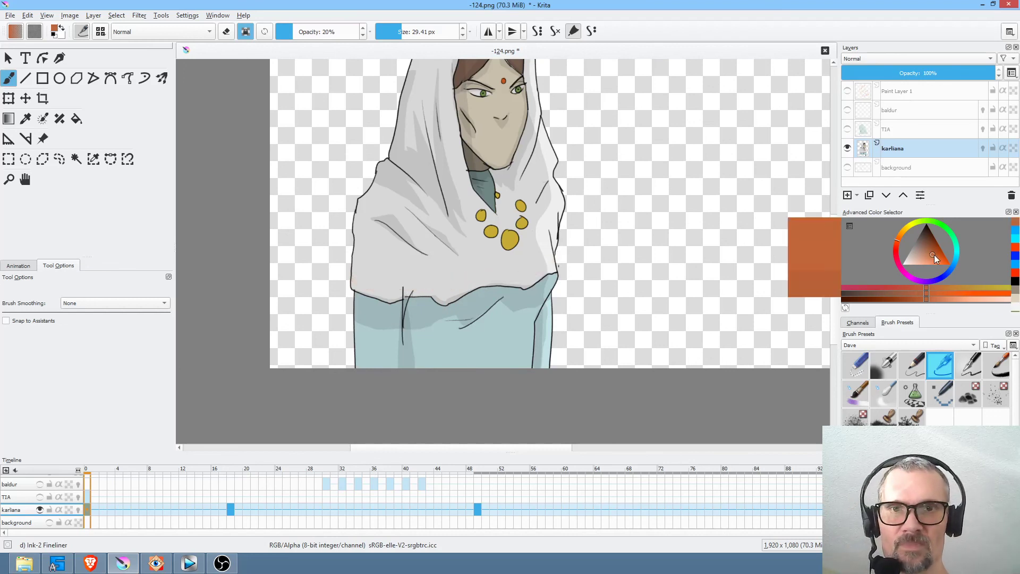
{"action": "left_click", "coordinate": [896, 245]}
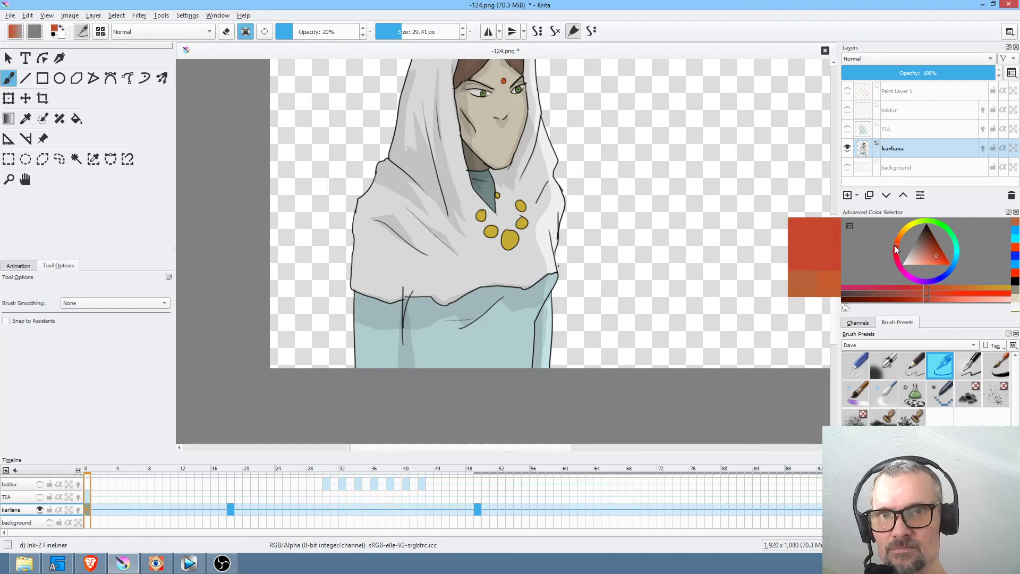
{"action": "left_click_drag", "start_coordinate": [366, 284], "coordinate": [382, 288]}
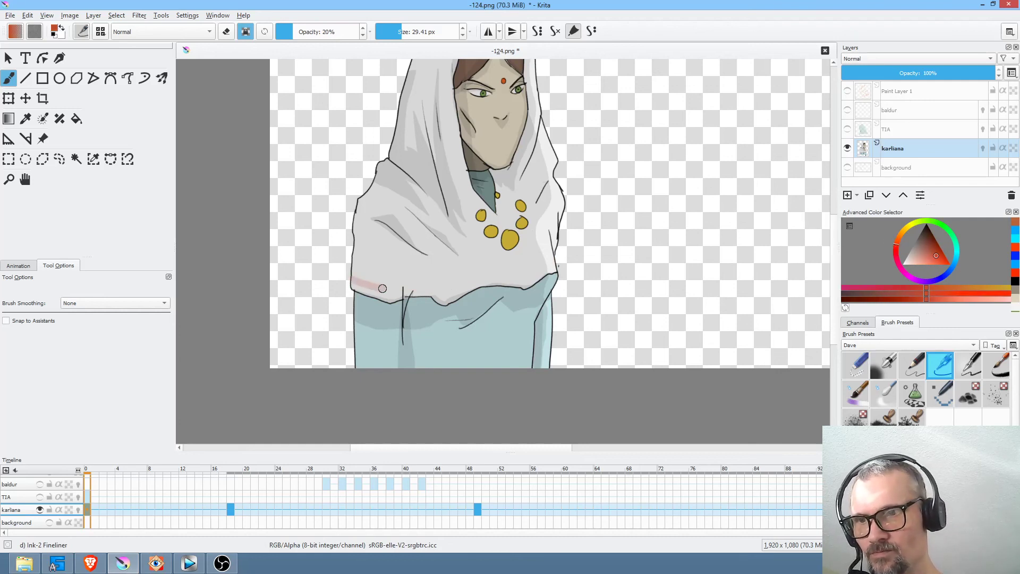
{"action": "key", "text": "ctrl+z"}
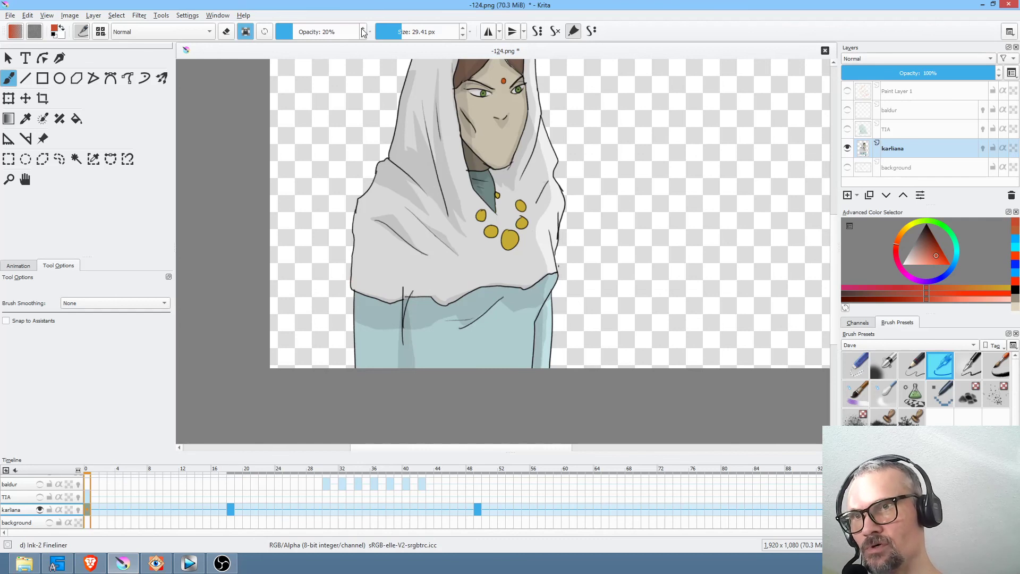
{"action": "left_click_drag", "start_coordinate": [295, 33], "coordinate": [305, 33]}
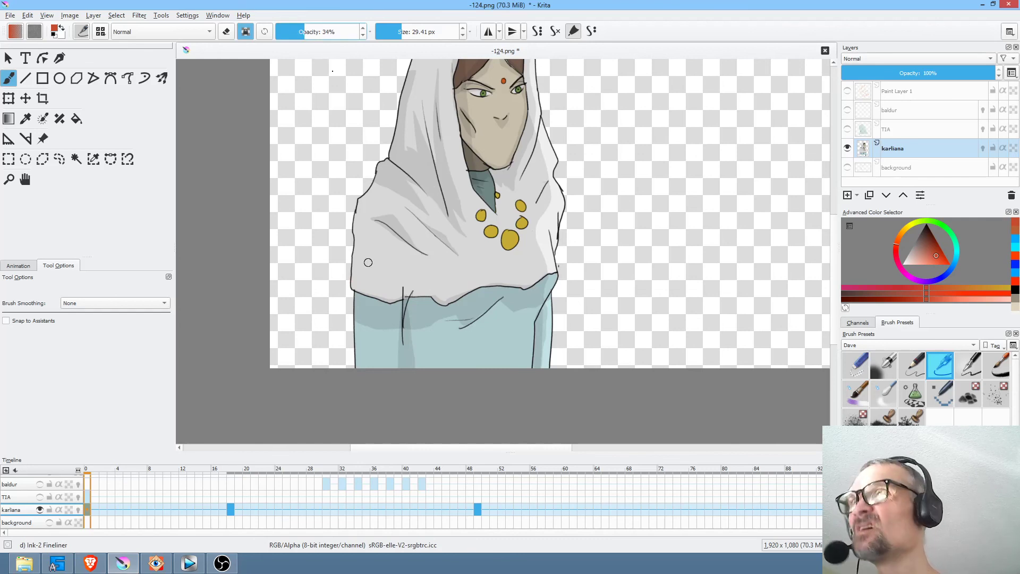
{"action": "mouse_move", "coordinate": [352, 277]}
{"action": "left_mouse_down"}
{"action": "mouse_move", "coordinate": [441, 291]}
{"action": "mouse_move", "coordinate": [558, 262]}
{"action": "left_mouse_up"}
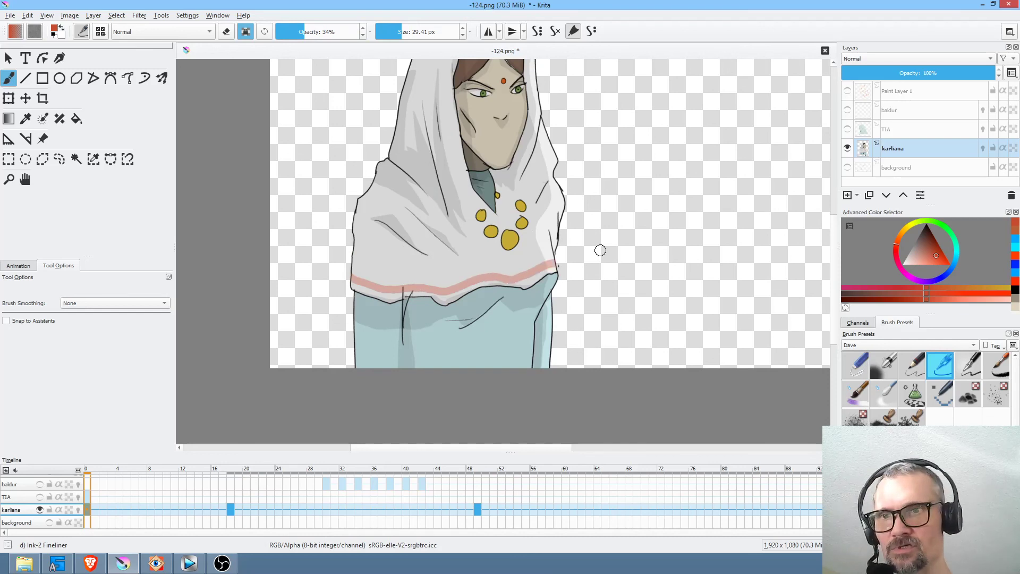
{"action": "key", "text": "period"}
{"action": "mouse_move", "coordinate": [357, 275]}
{"action": "left_mouse_down"}
{"action": "mouse_move", "coordinate": [389, 293]}
{"action": "mouse_move", "coordinate": [460, 292]}
{"action": "mouse_move", "coordinate": [574, 265]}
{"action": "left_mouse_up"}
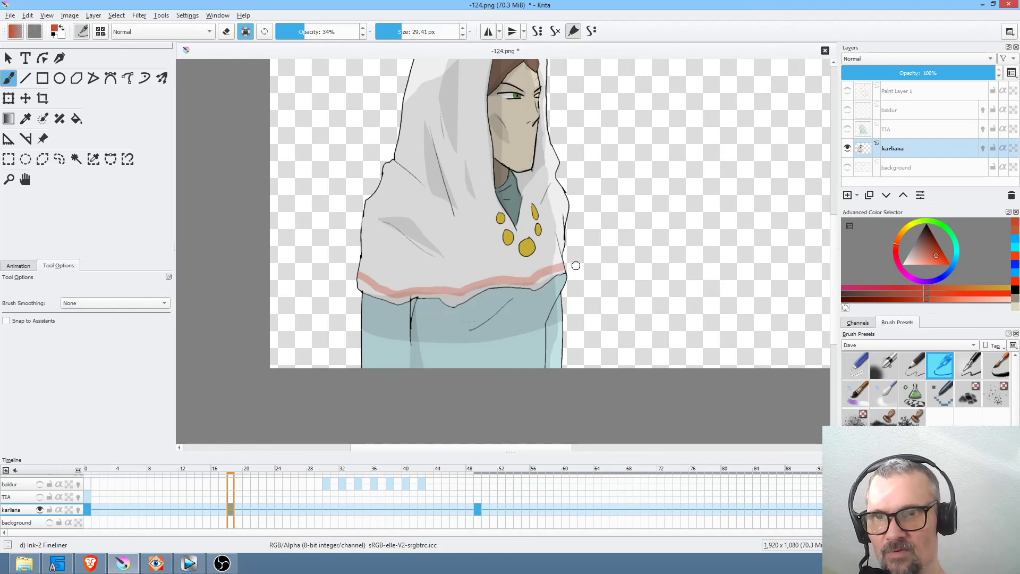
Undo the stripe in karliana's frame-18 keyframe and repaint it along the shawl's lower edge at 34% opacity with the 29.41 px brush.
{"action": "key", "text": "ctrl+z"}
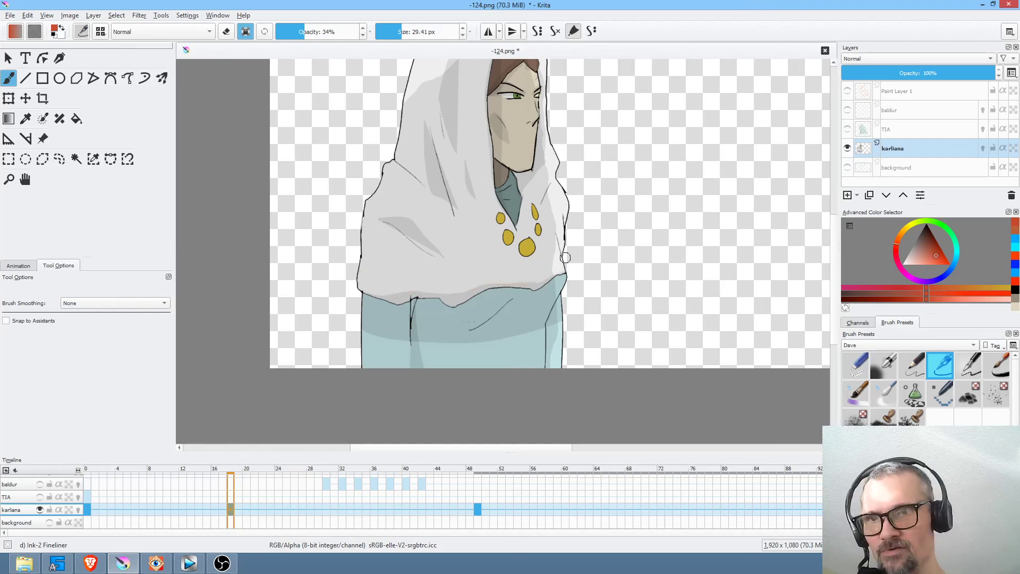
{"action": "mouse_move", "coordinate": [565, 262]}
{"action": "left_mouse_down"}
{"action": "mouse_move", "coordinate": [450, 291]}
{"action": "mouse_move", "coordinate": [340, 271]}
{"action": "left_mouse_up"}
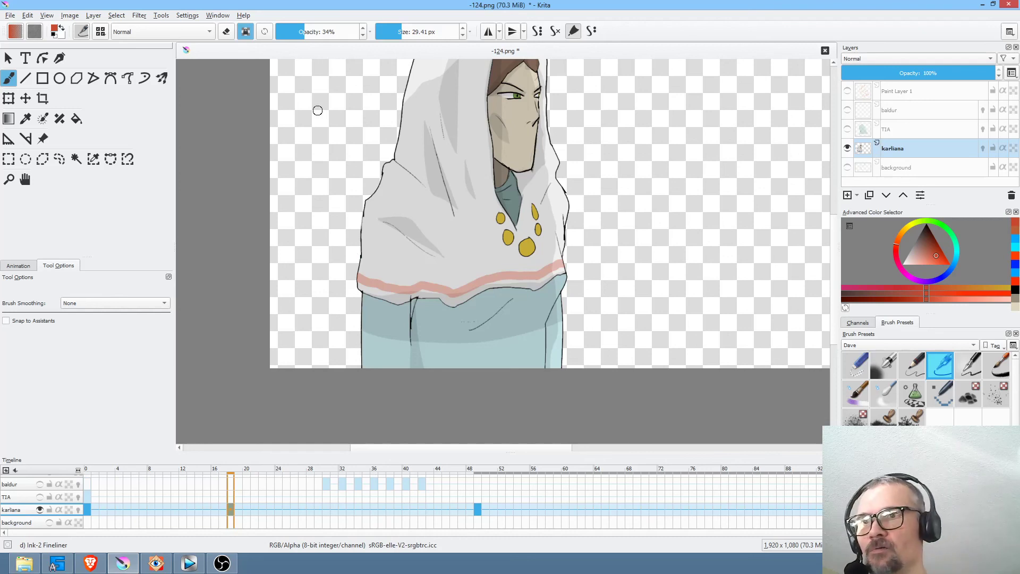
{"action": "left_click", "coordinate": [246, 32]}
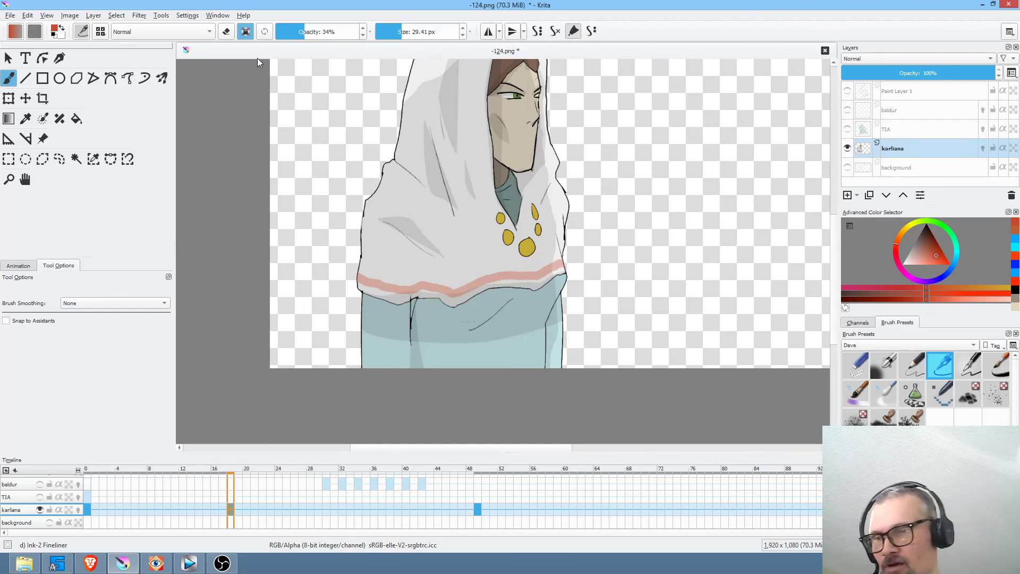
Scrub through karliana's animation from the first keyframe to the one at frame 49 to check the shawl stripe.
{"action": "left_click_drag", "start_coordinate": [463, 249], "coordinate": [449, 271]}
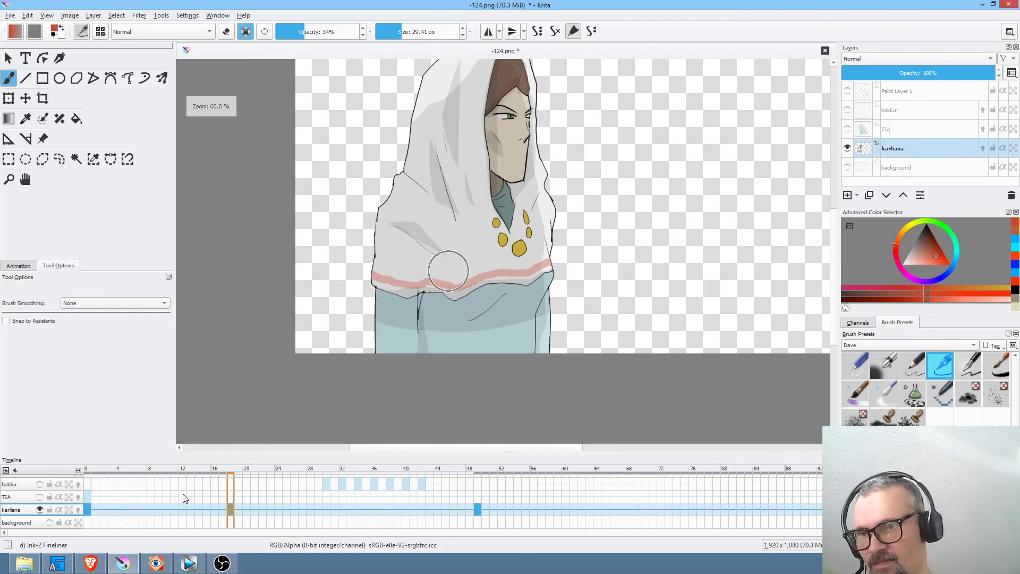
{"action": "left_click", "coordinate": [88, 507]}
{"action": "mouse_move", "coordinate": [89, 508]}
{"action": "left_mouse_down"}
{"action": "mouse_move", "coordinate": [103, 522]}
{"action": "mouse_move", "coordinate": [406, 515]}
{"action": "left_mouse_up"}
{"action": "left_click_drag", "start_coordinate": [472, 508], "coordinate": [477, 508]}
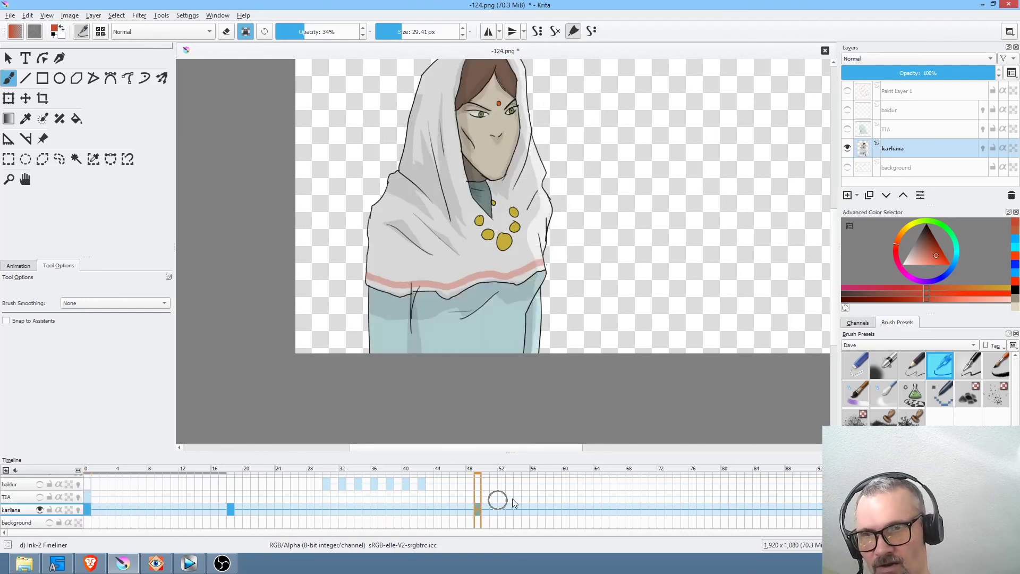
Save -124.png as a PNG with compression 1 and the alpha channel stored, along with a Krita file copy.
{"action": "left_click", "coordinate": [12, 16]}
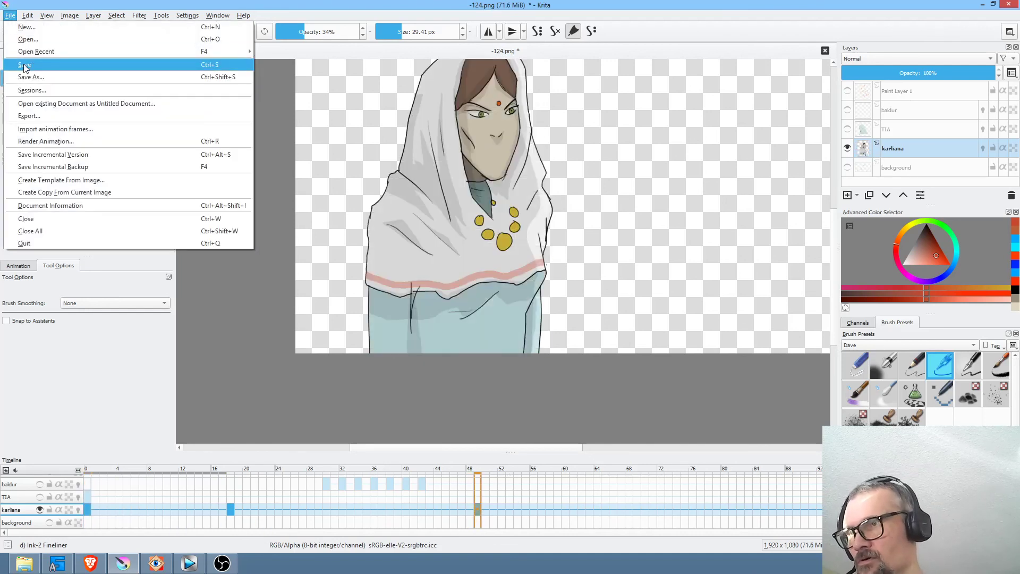
{"action": "left_click", "coordinate": [25, 65]}
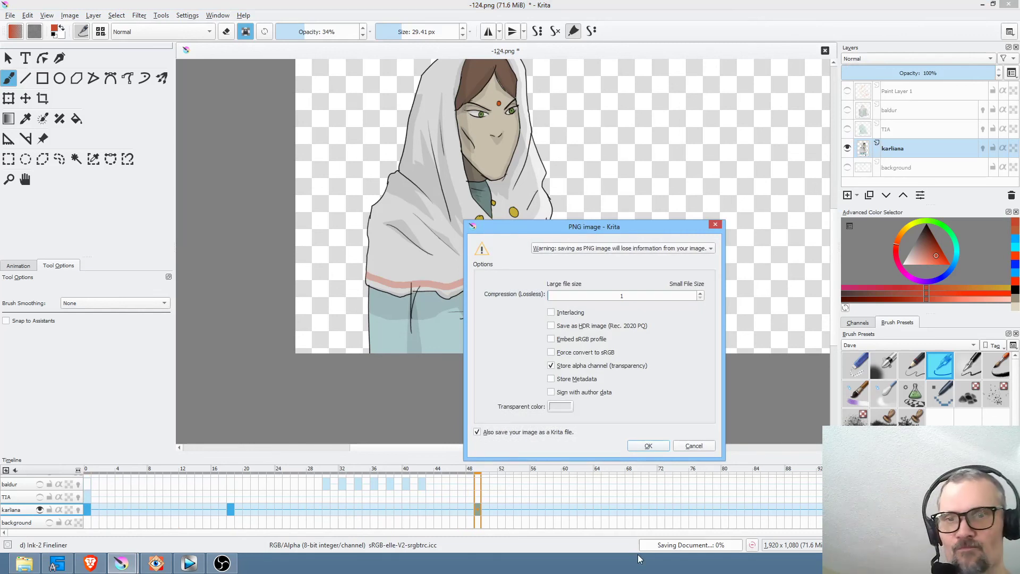
{"action": "left_click", "coordinate": [650, 448]}
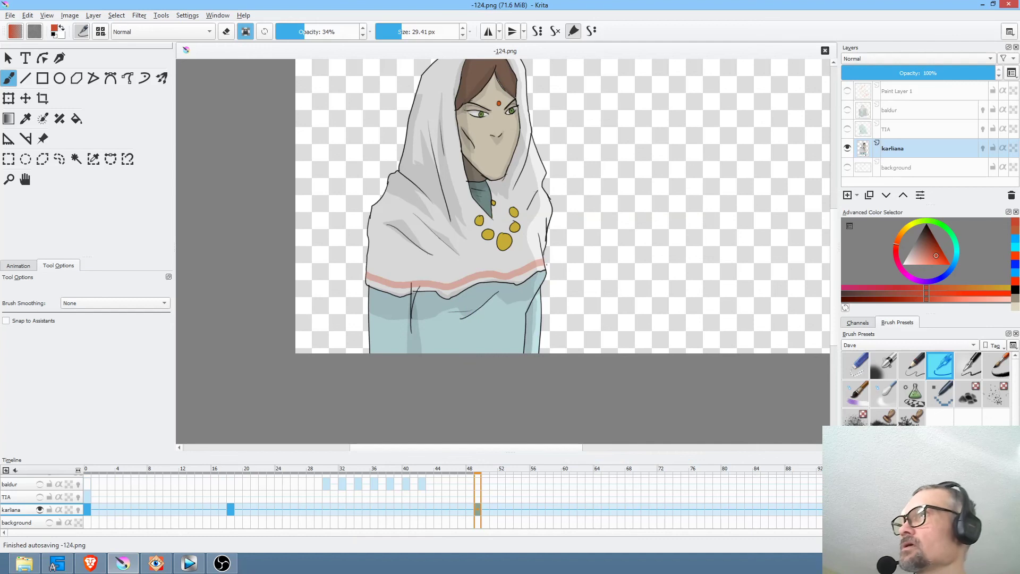